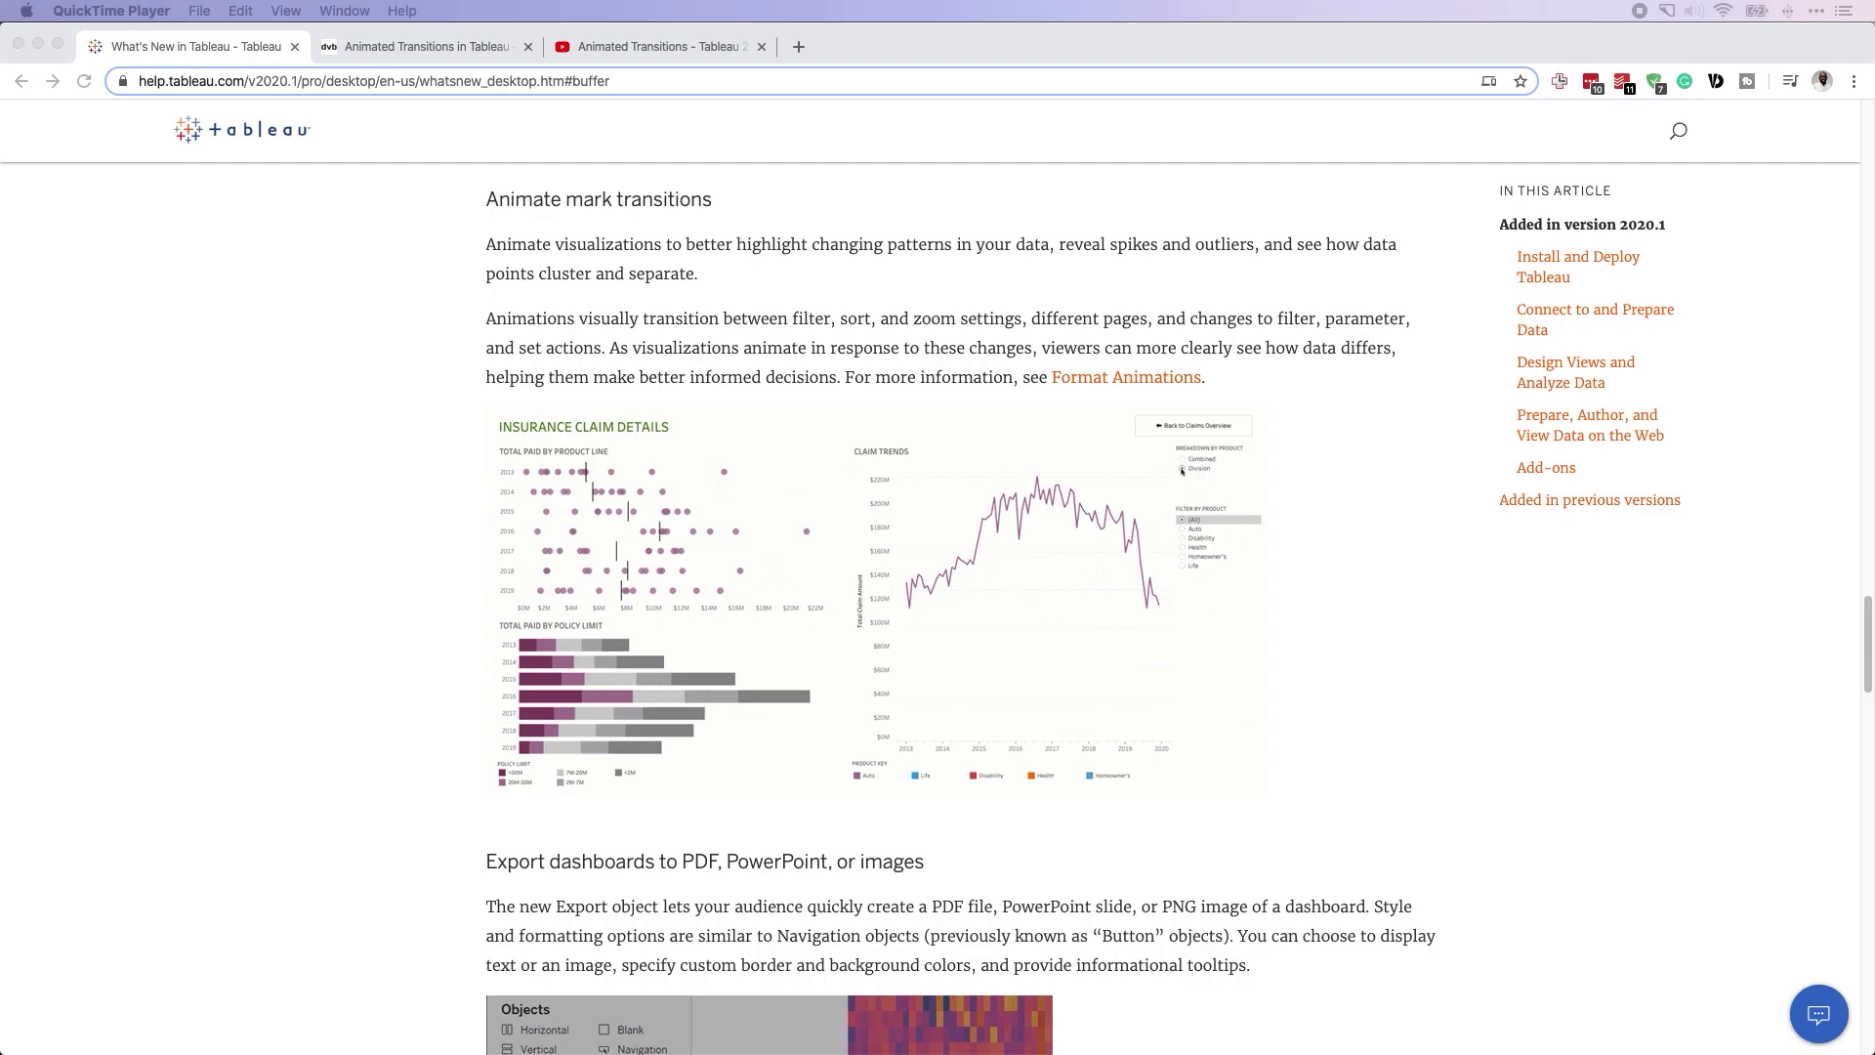
Bring Book1 forward and view Sheet 2's line chart and Sheet 3's scatter, ending on Sheet 1
key(ctrl+Up)
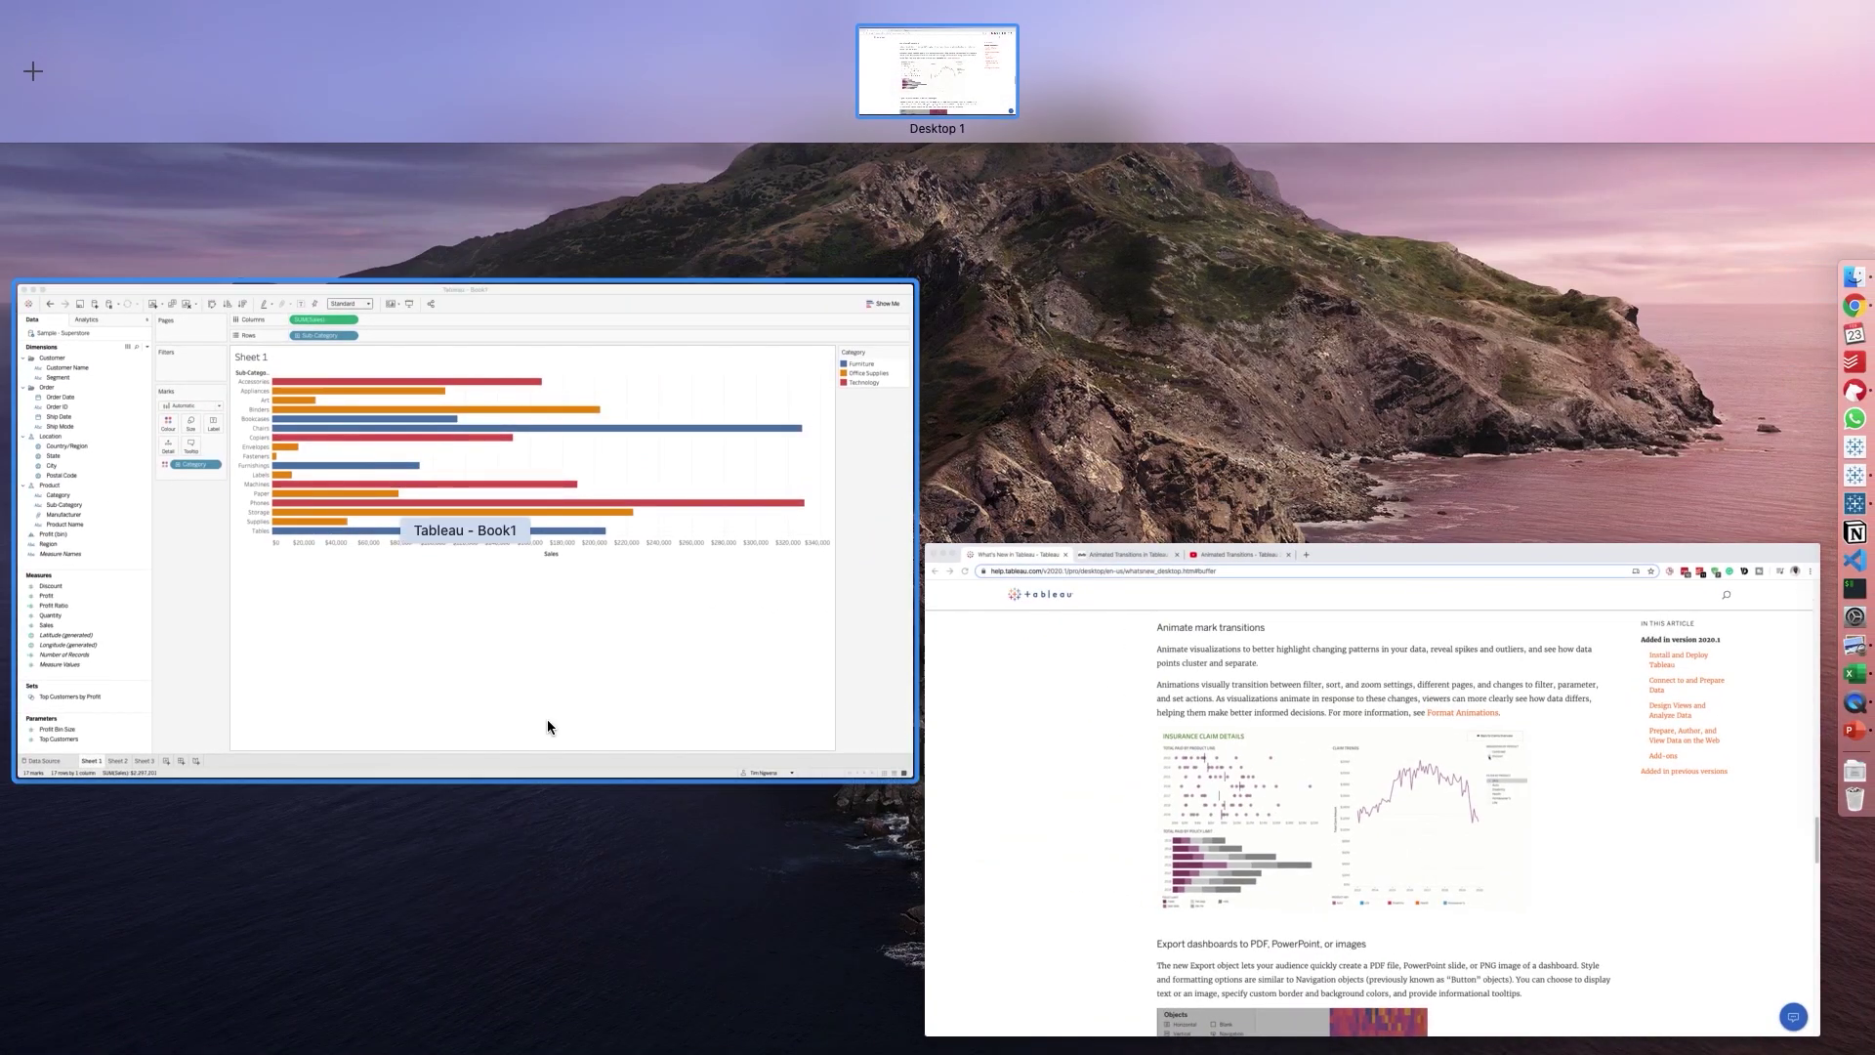
click(547, 719)
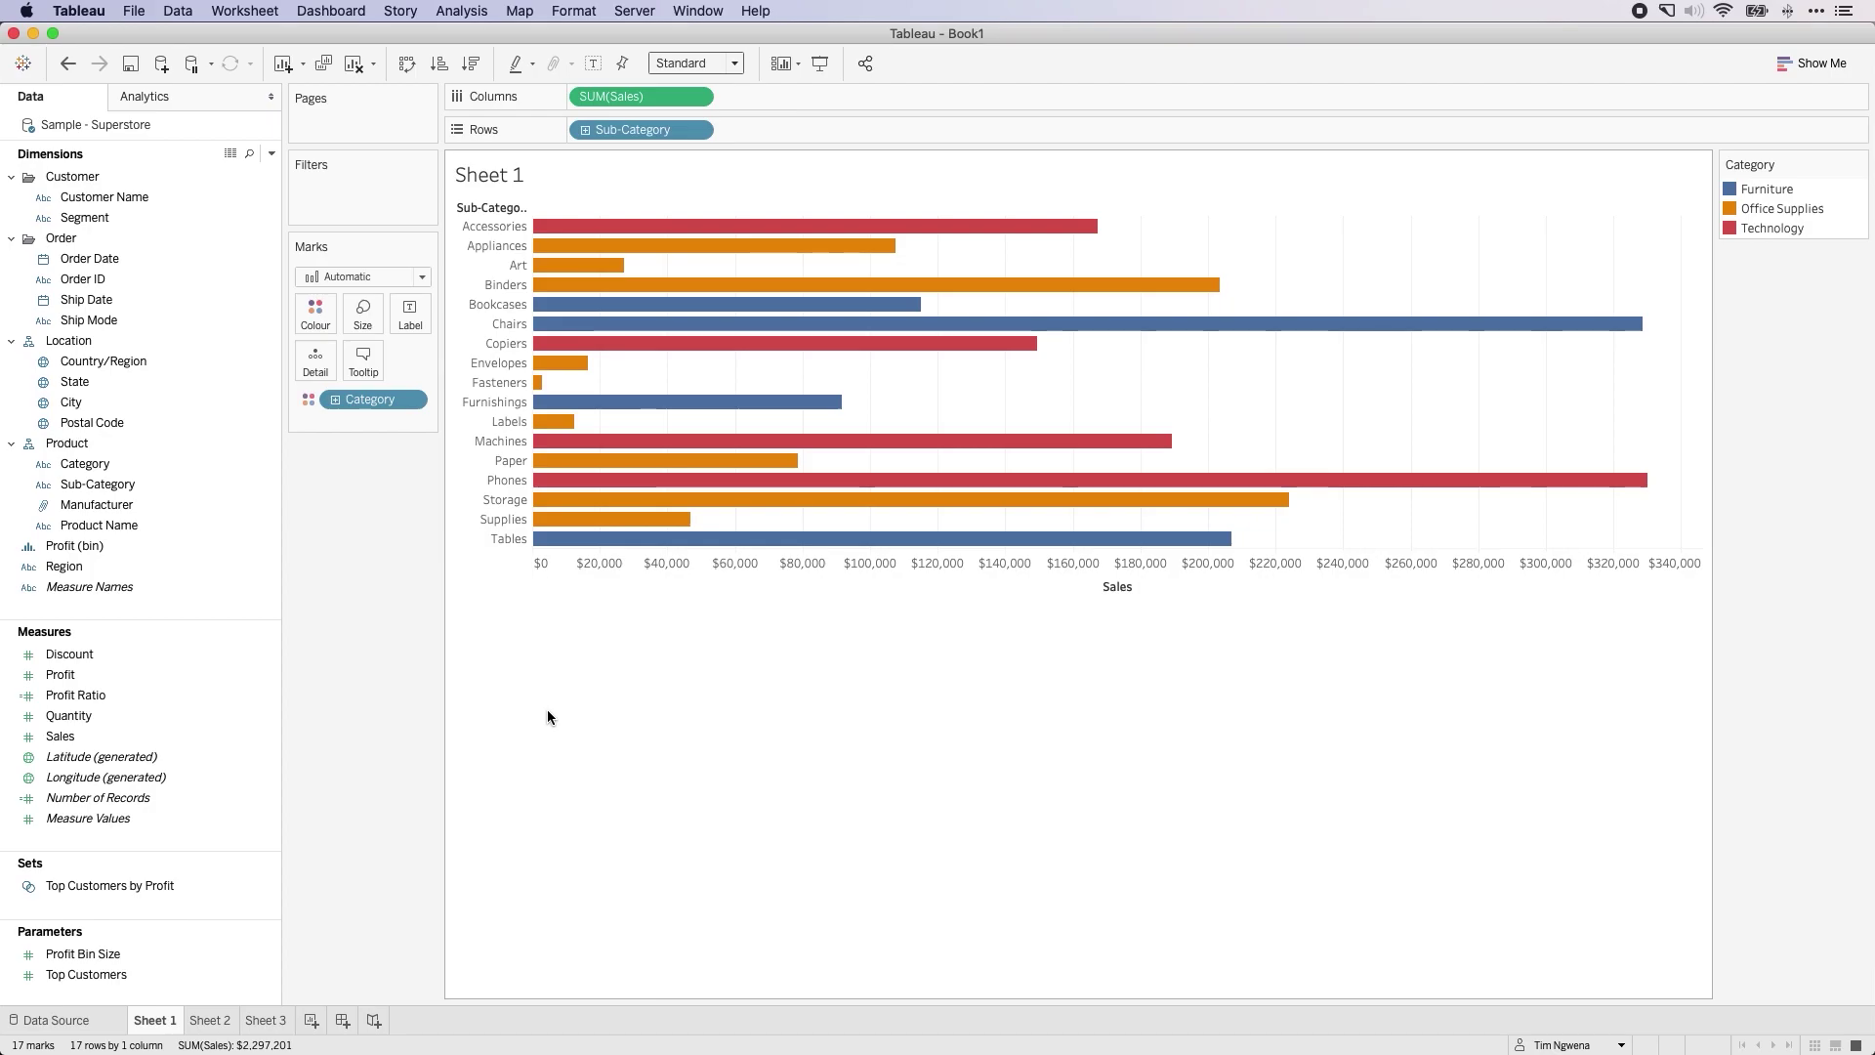
click(205, 1019)
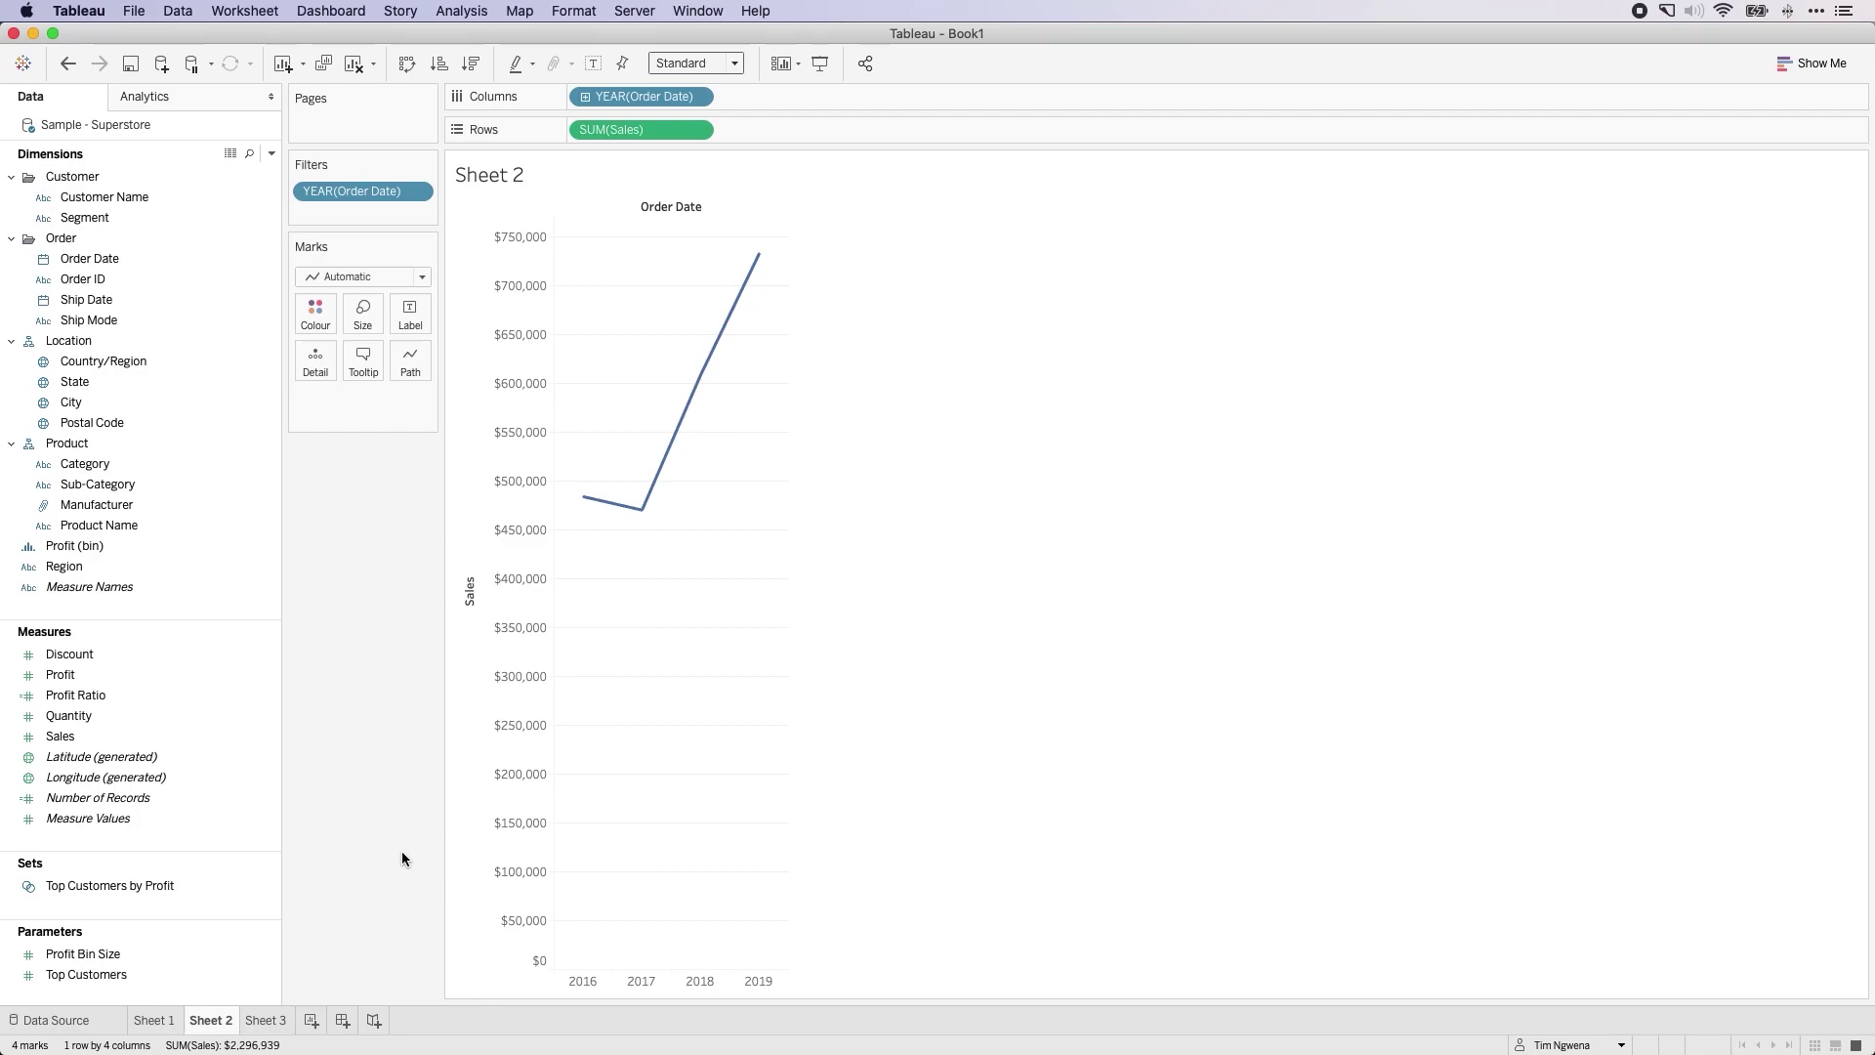
click(278, 1021)
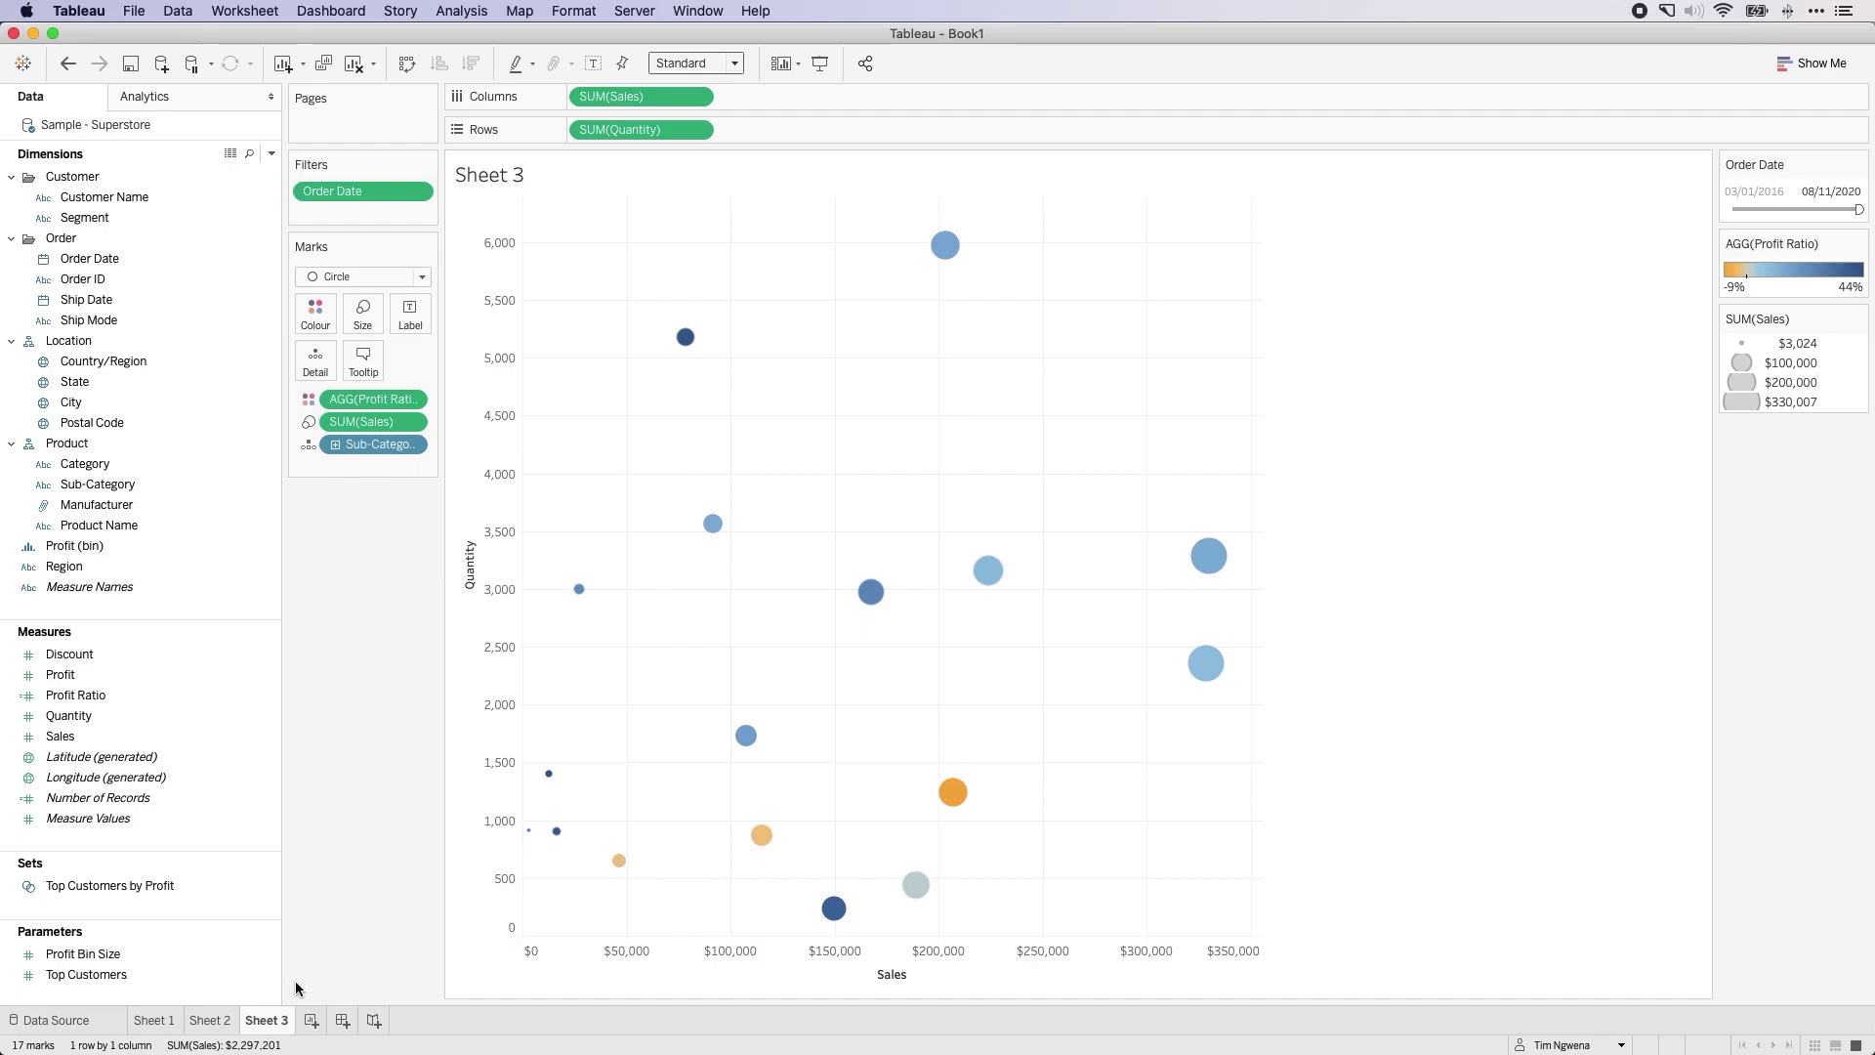
click(166, 1028)
mouse_move(166, 1029)
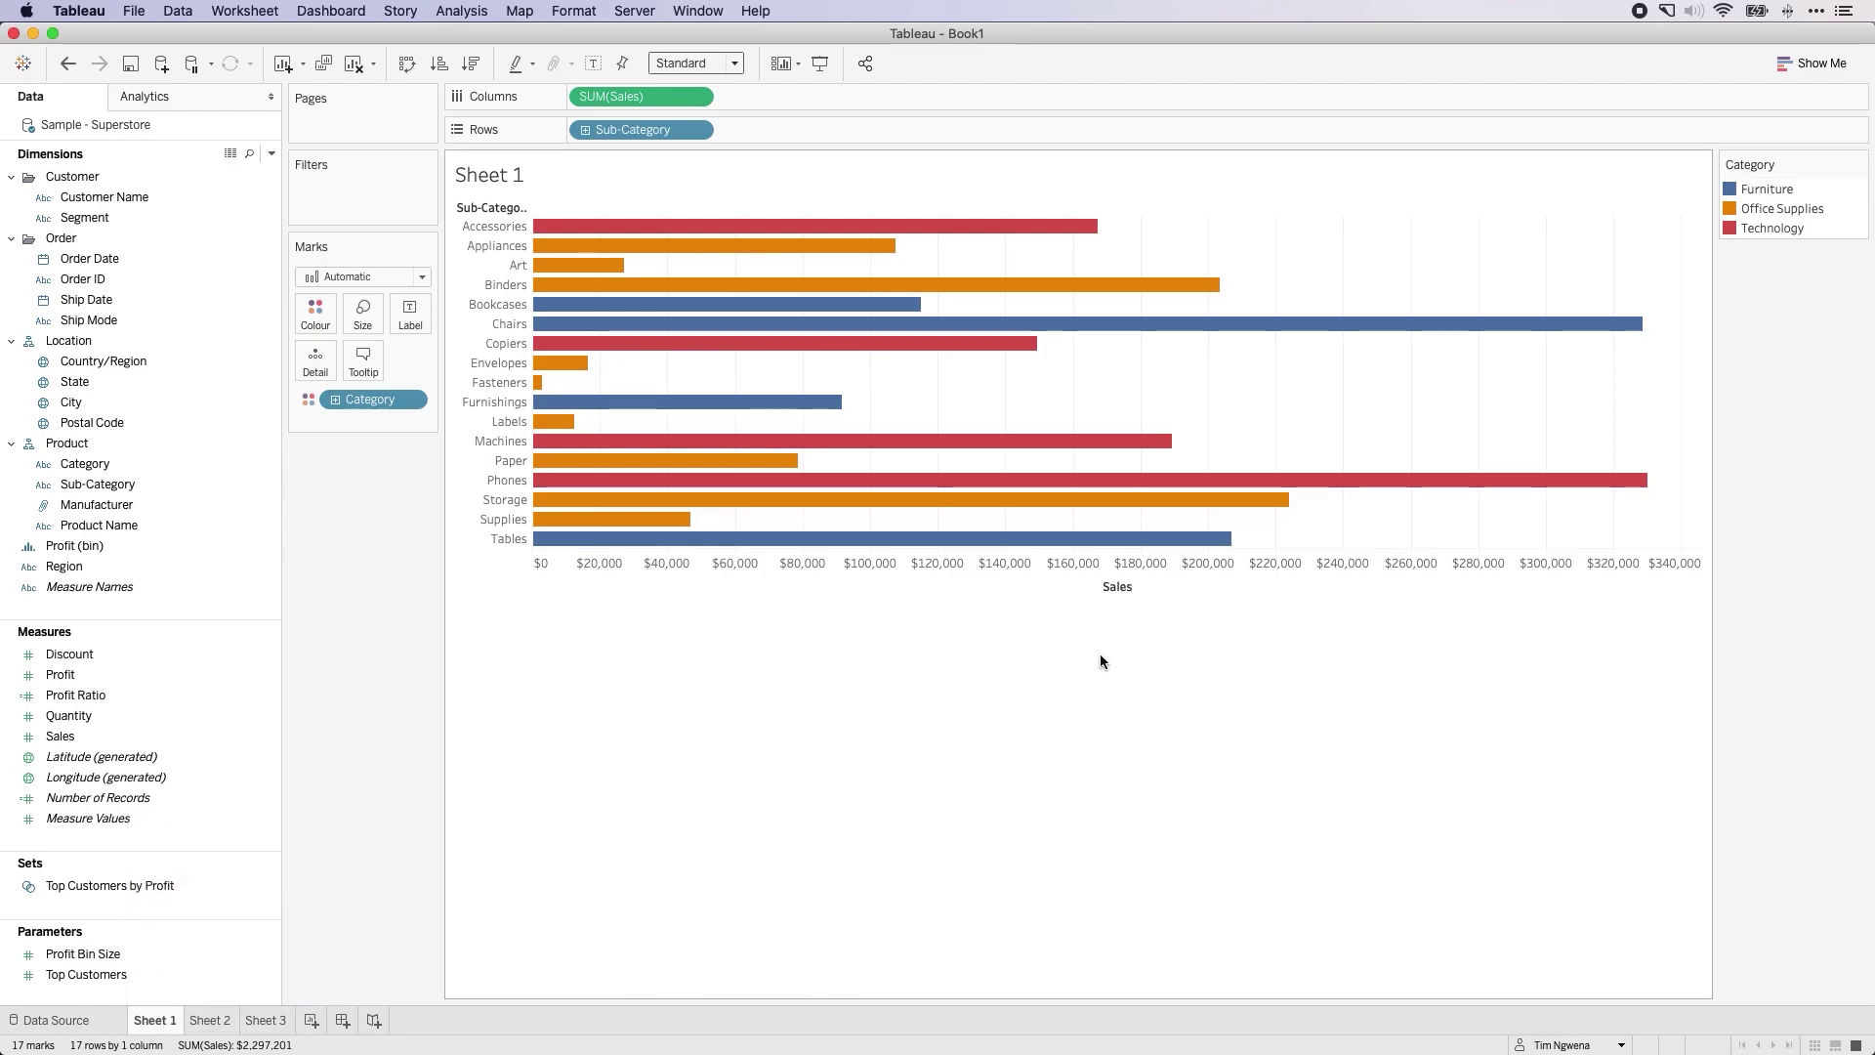
Cycle Sheet 1's bars through Sales descending, ascending and alphabetical order twice
click(1144, 588)
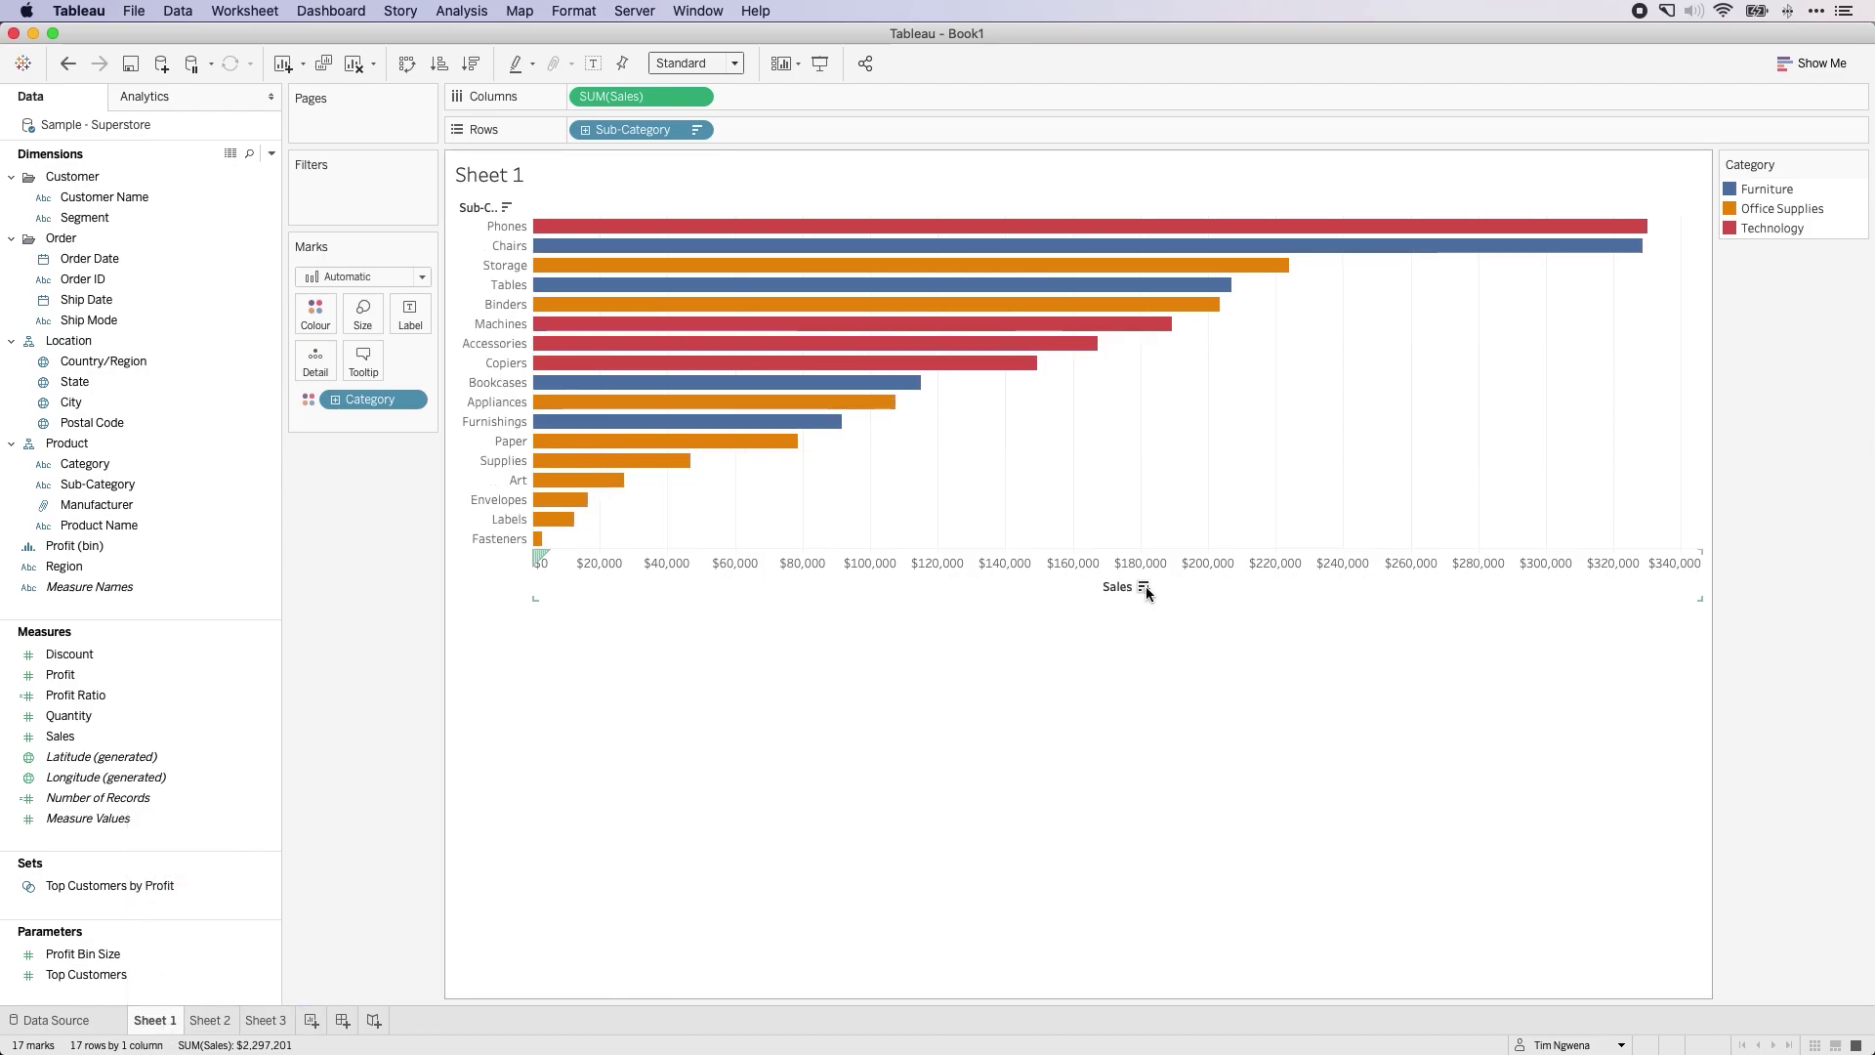
click(1144, 588)
click(1144, 587)
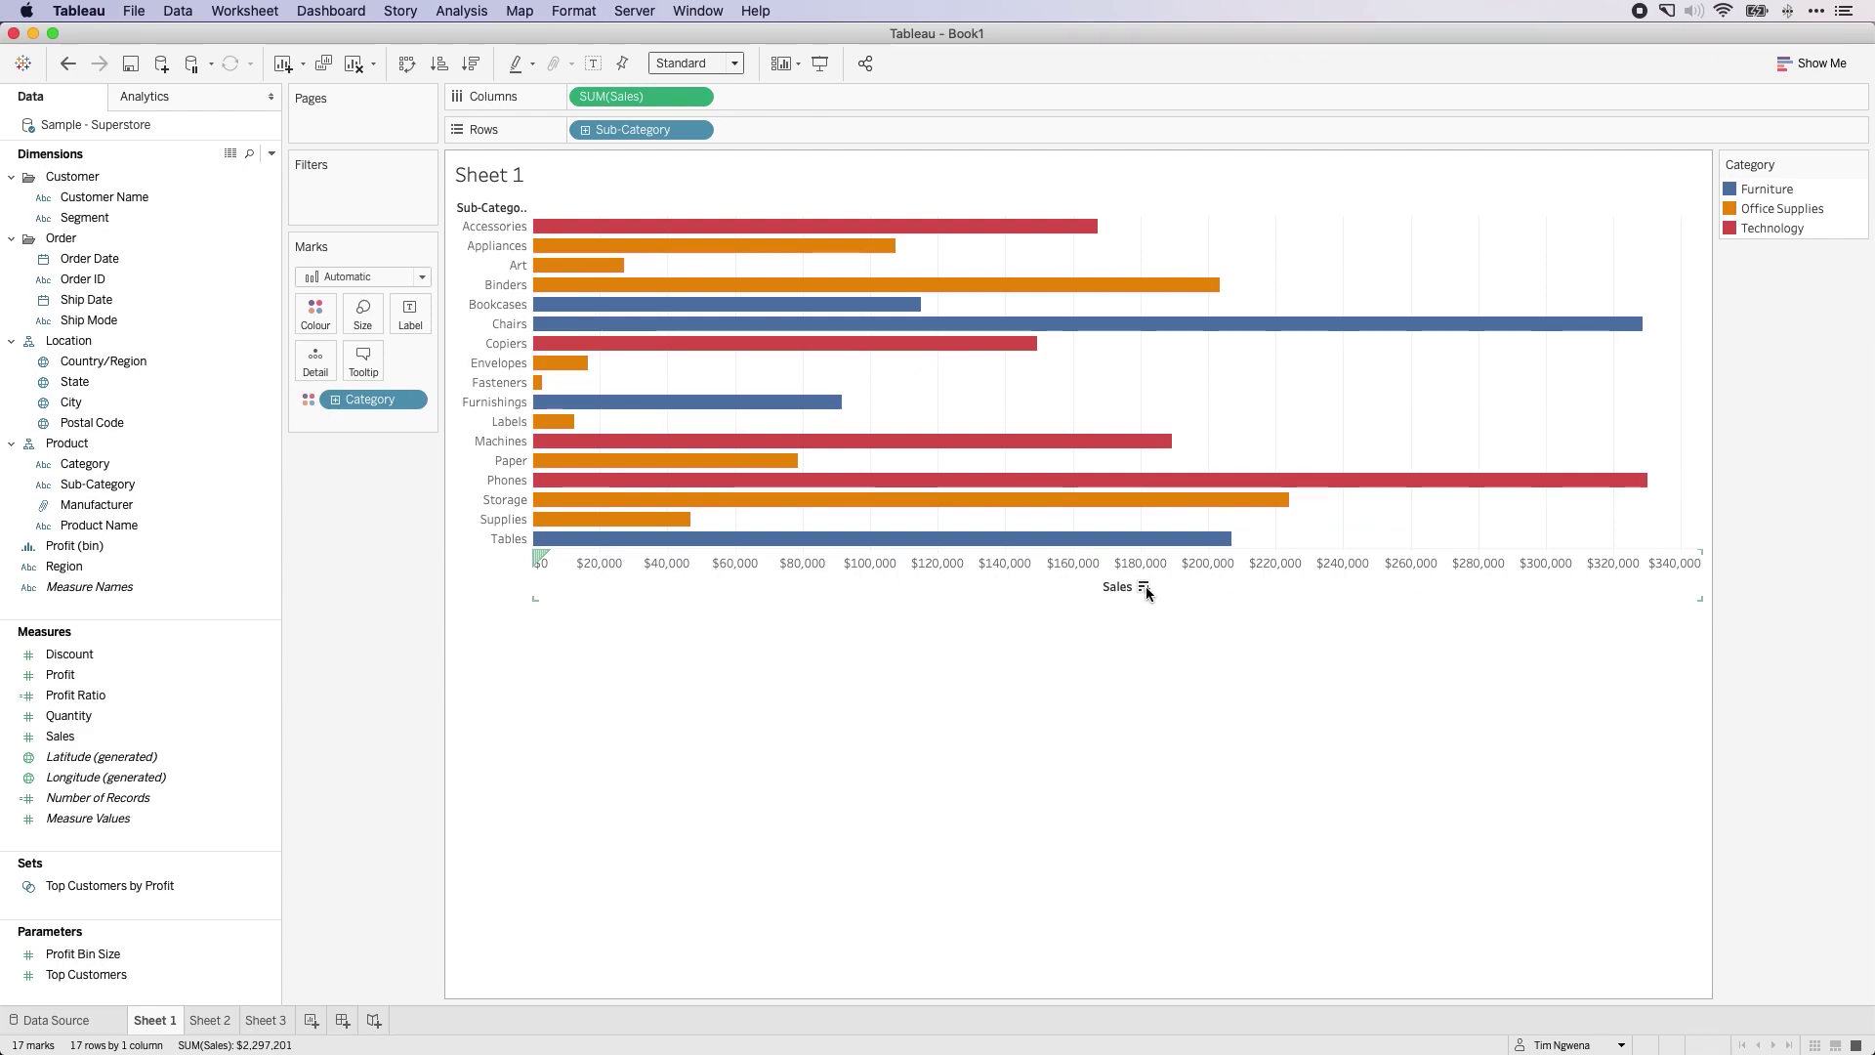
click(1144, 588)
click(1145, 588)
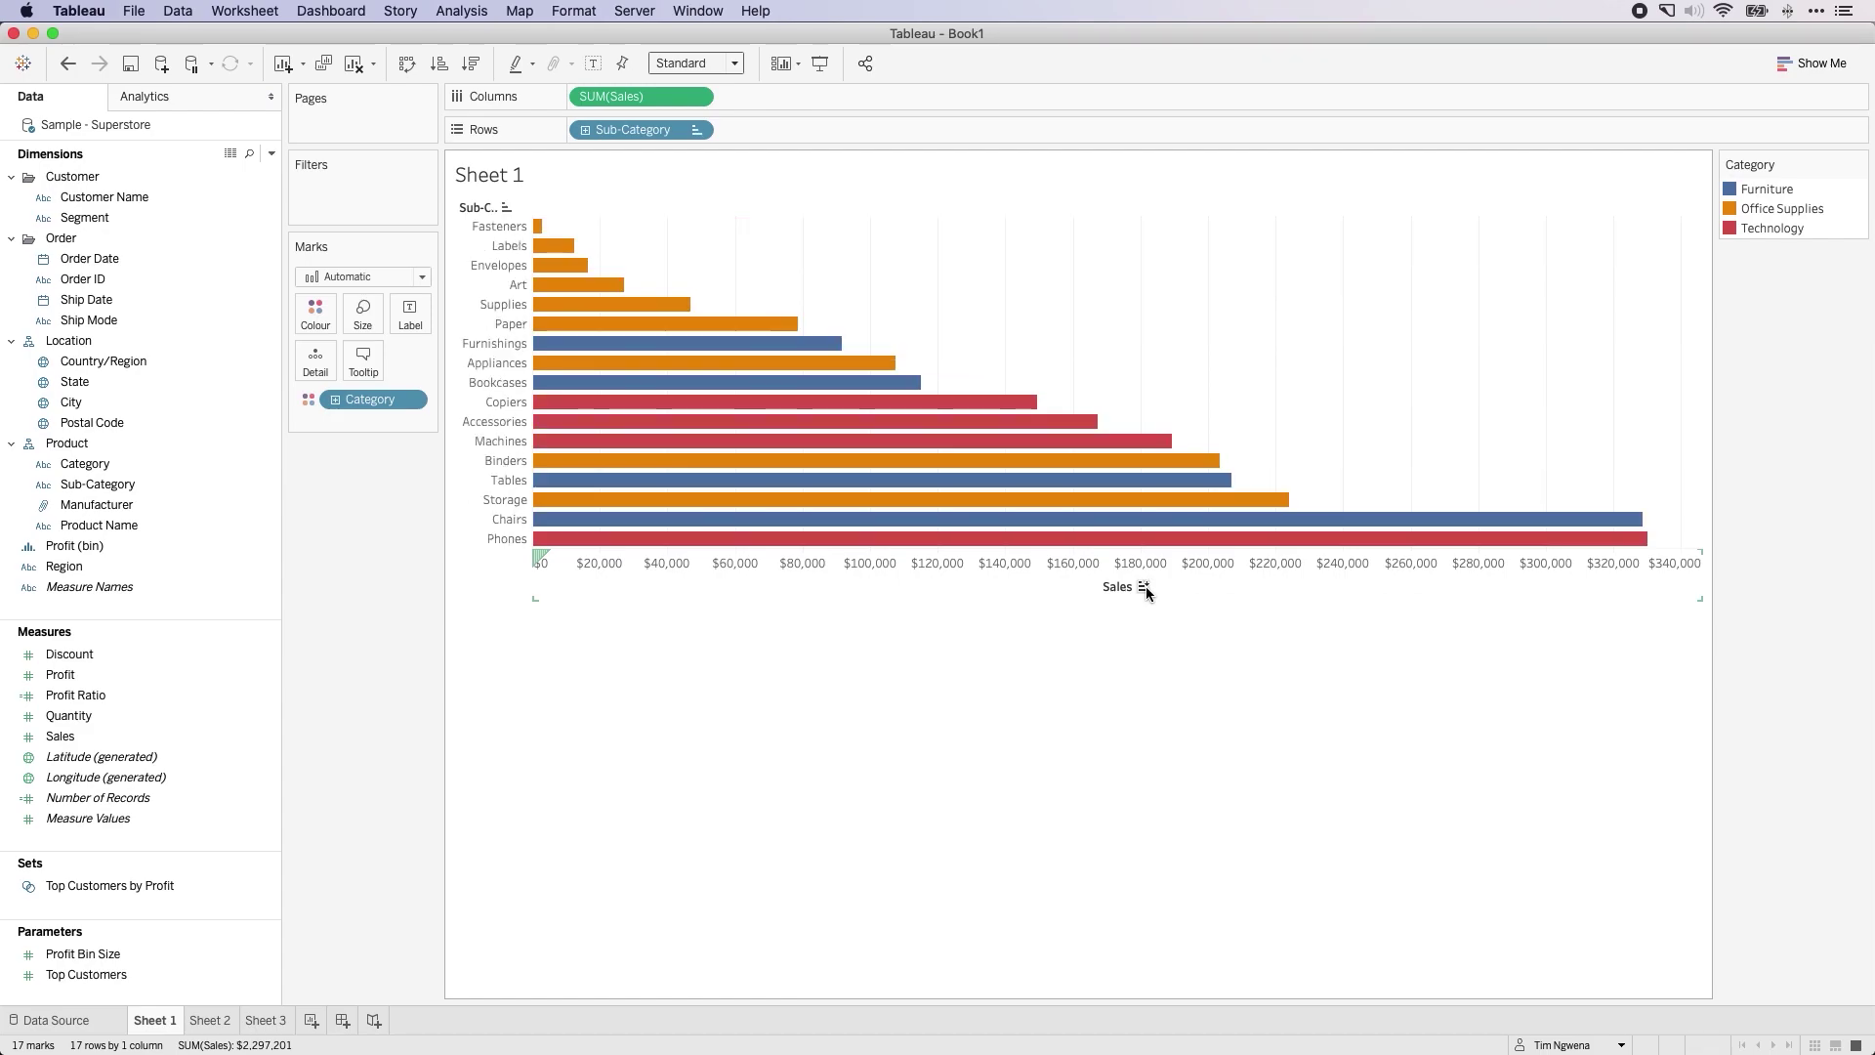
click(1145, 588)
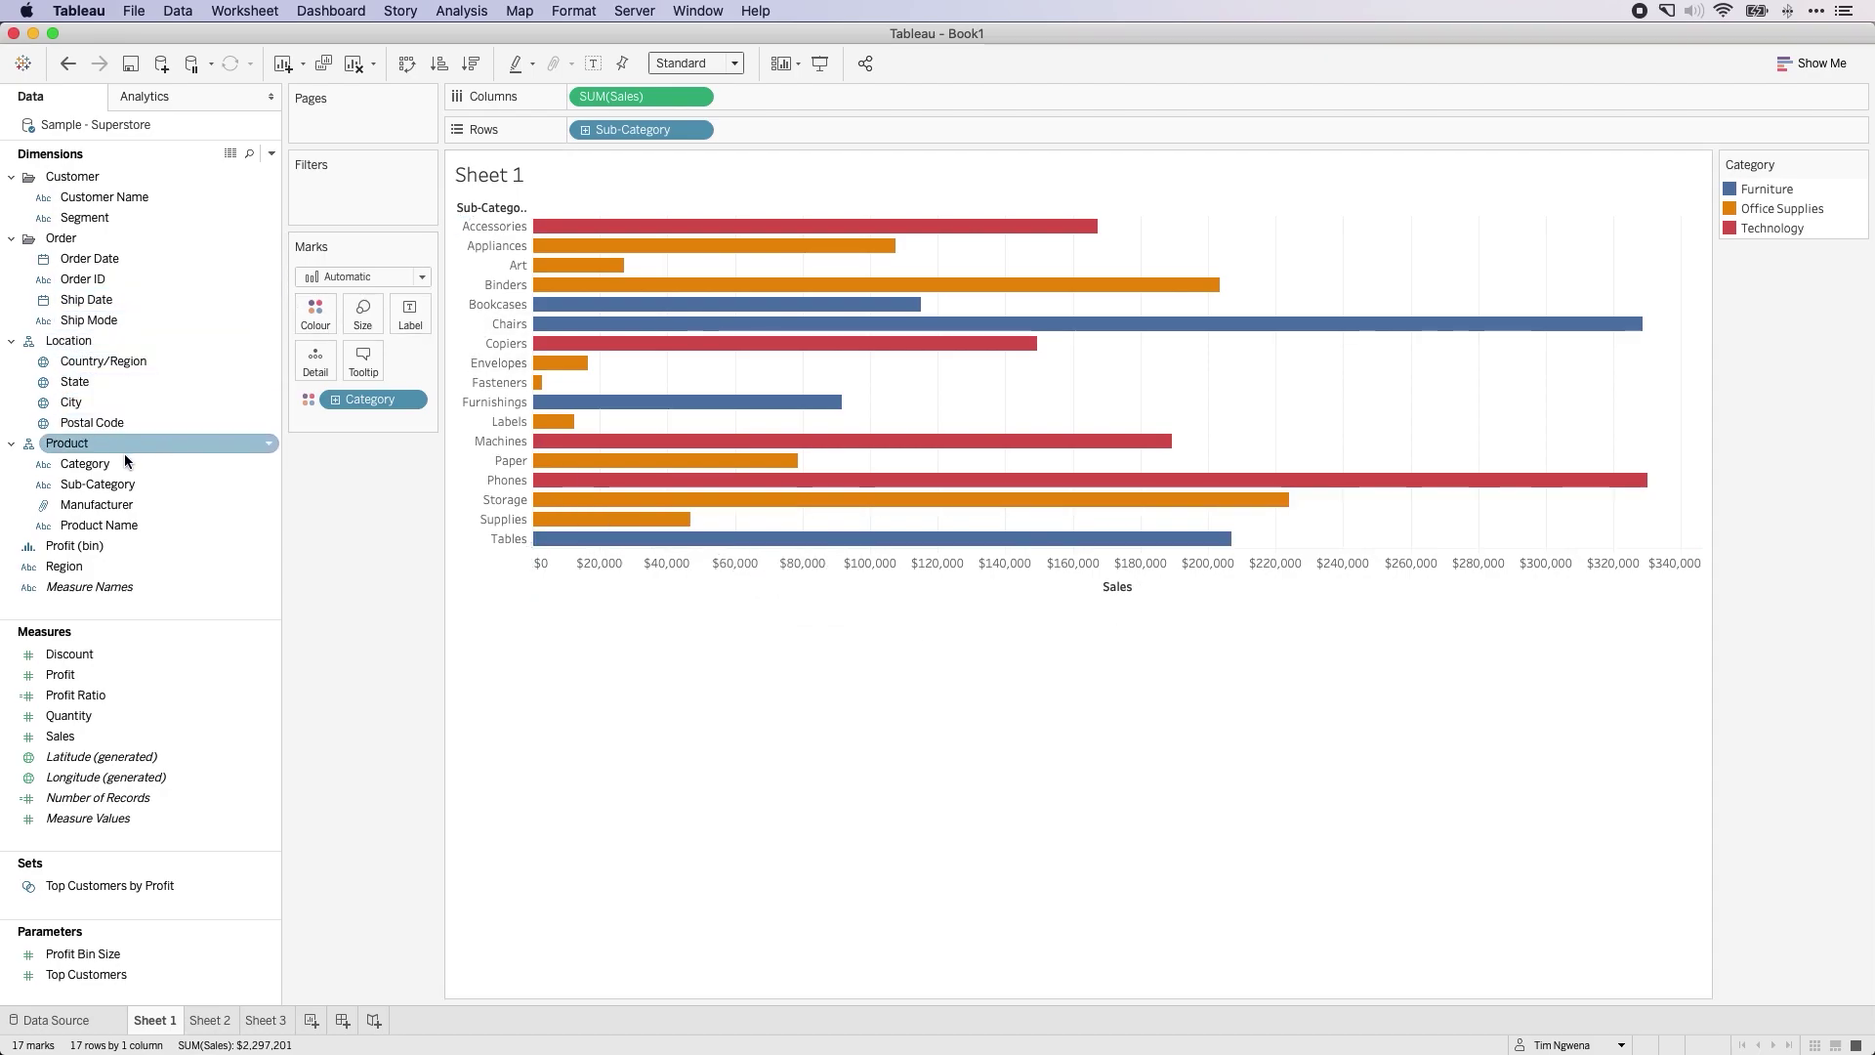
Show a Sub-Category filter card, briefly excluding Binders, Bookcases and Chairs before re-including them
right_click(110, 485)
click(161, 514)
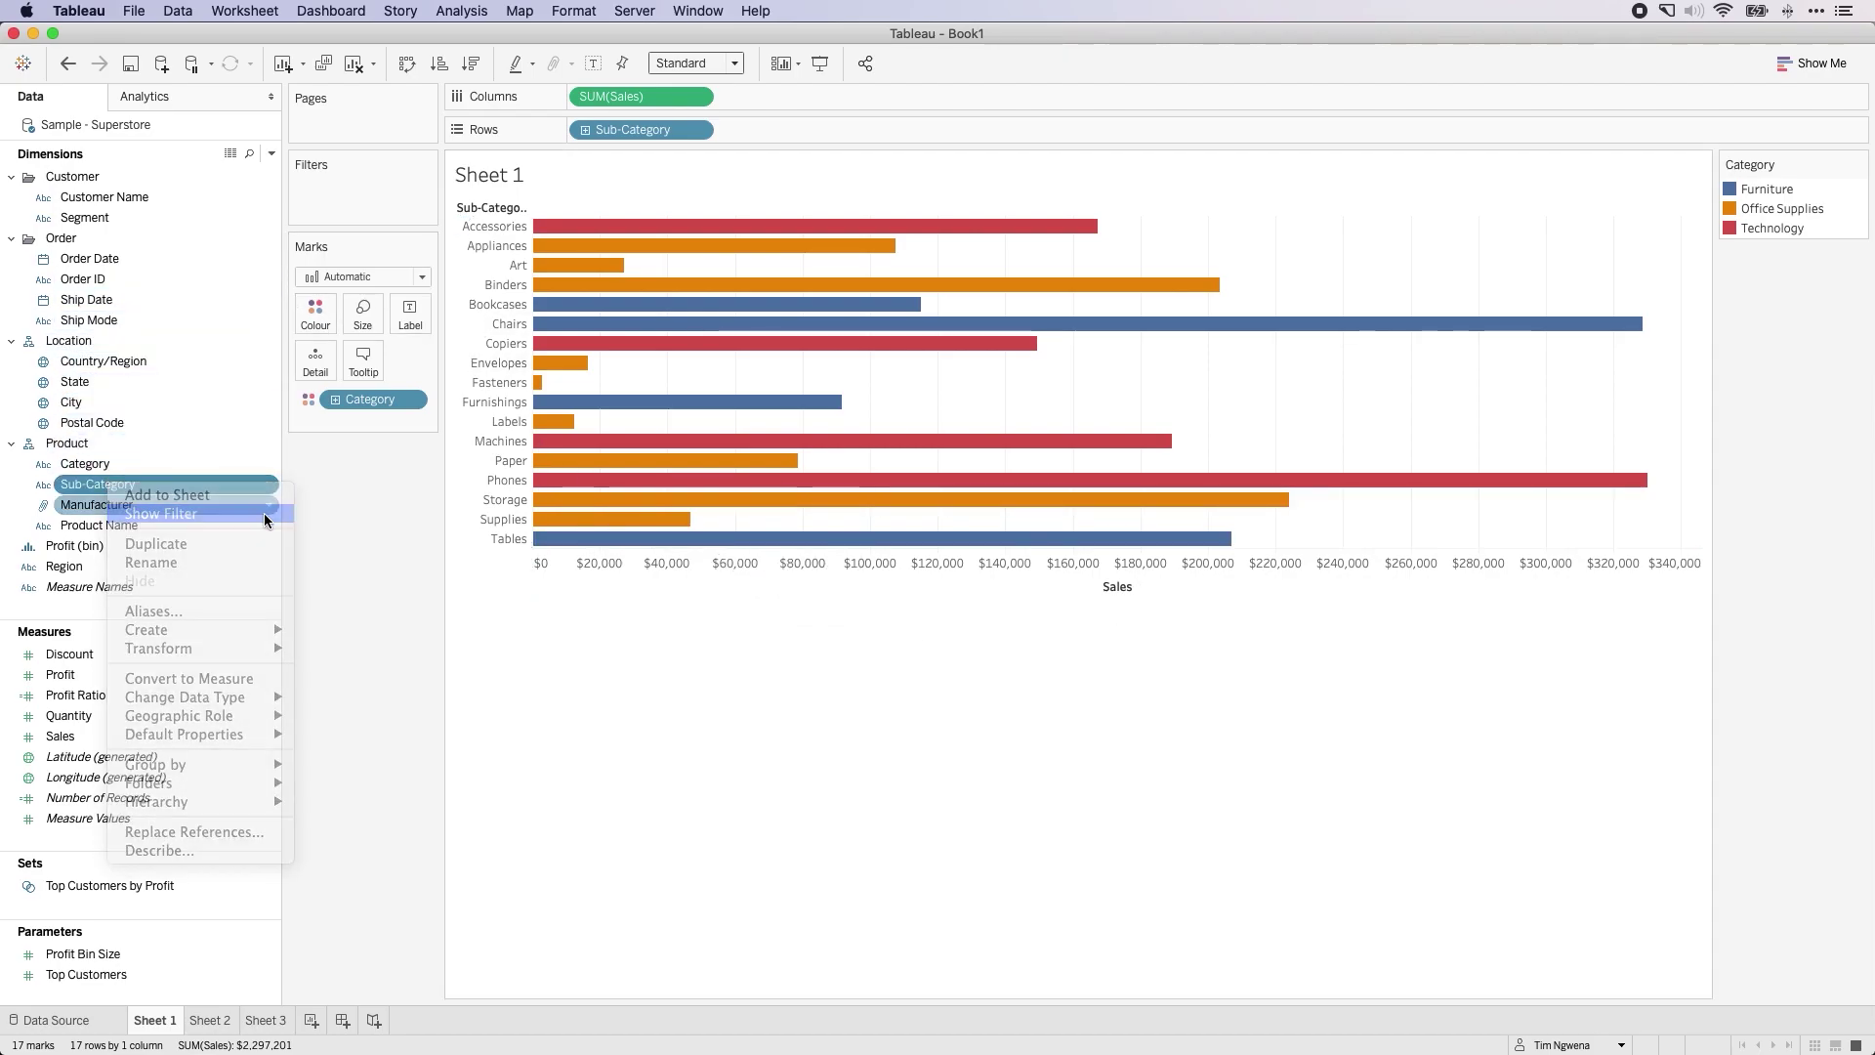
click(1733, 266)
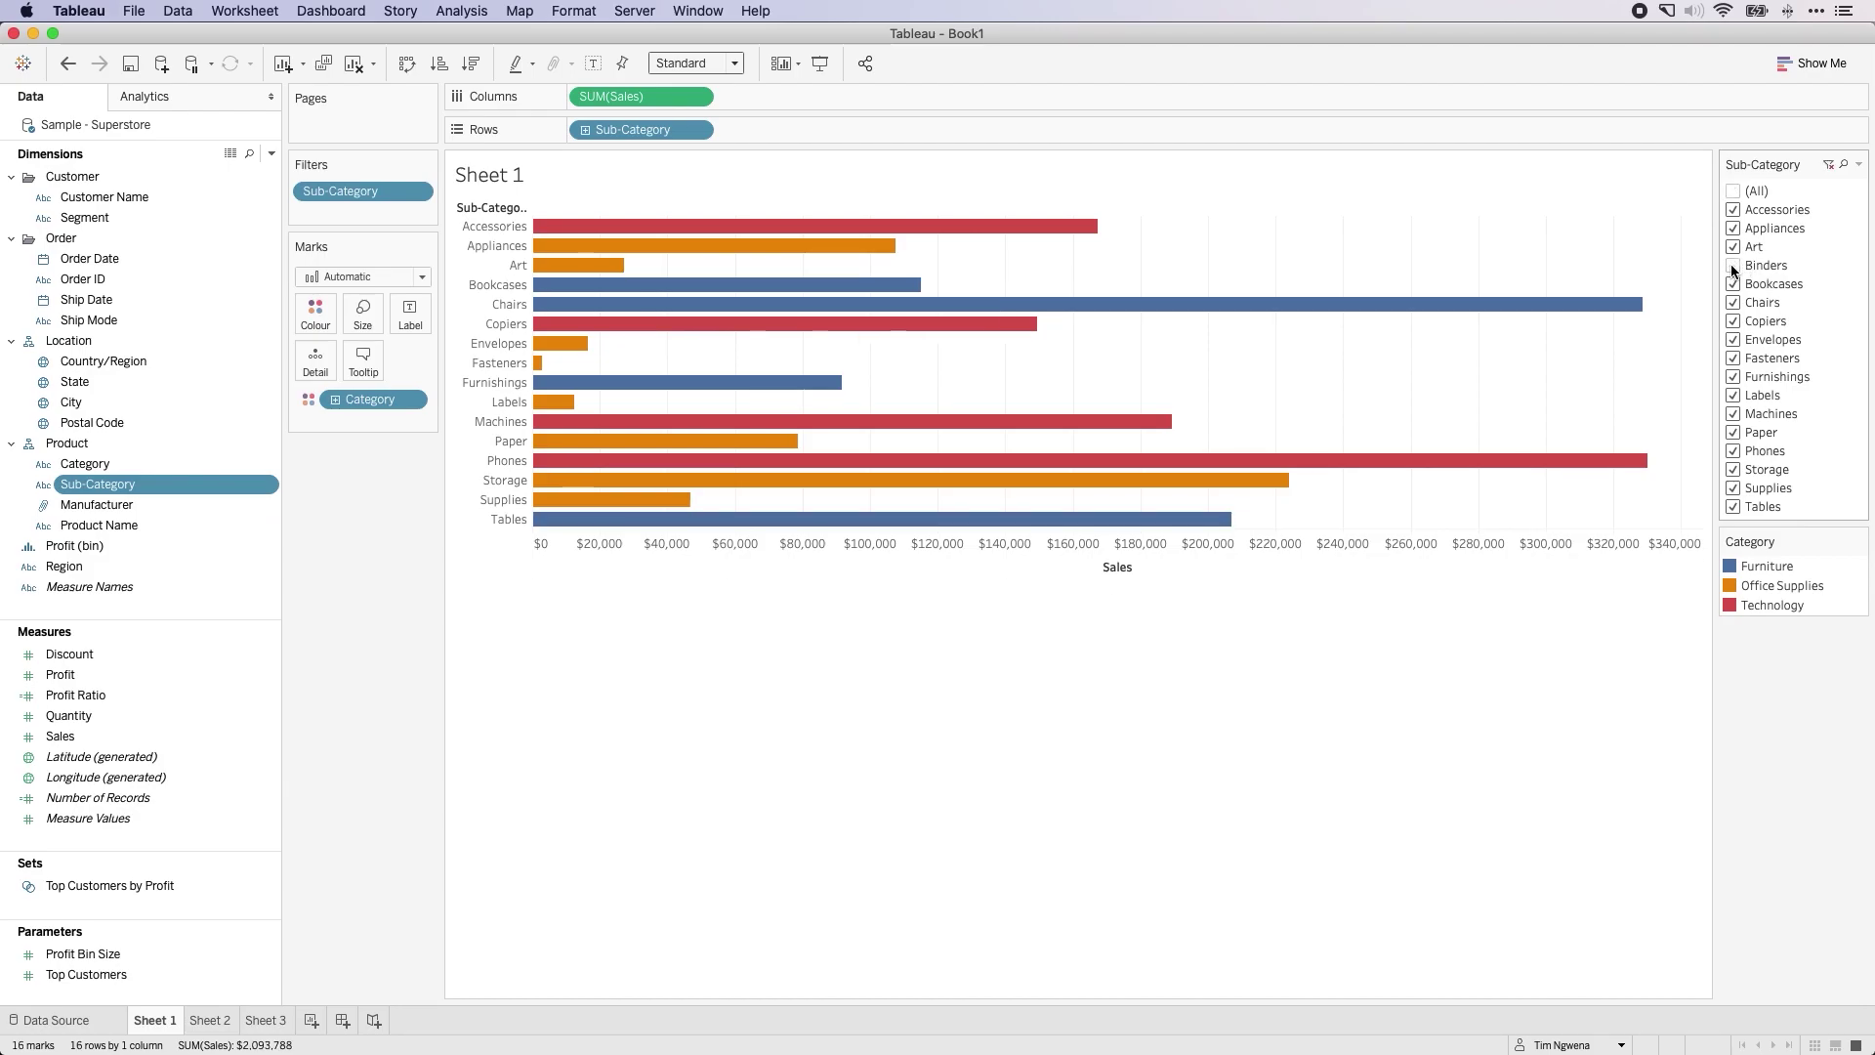
click(1733, 284)
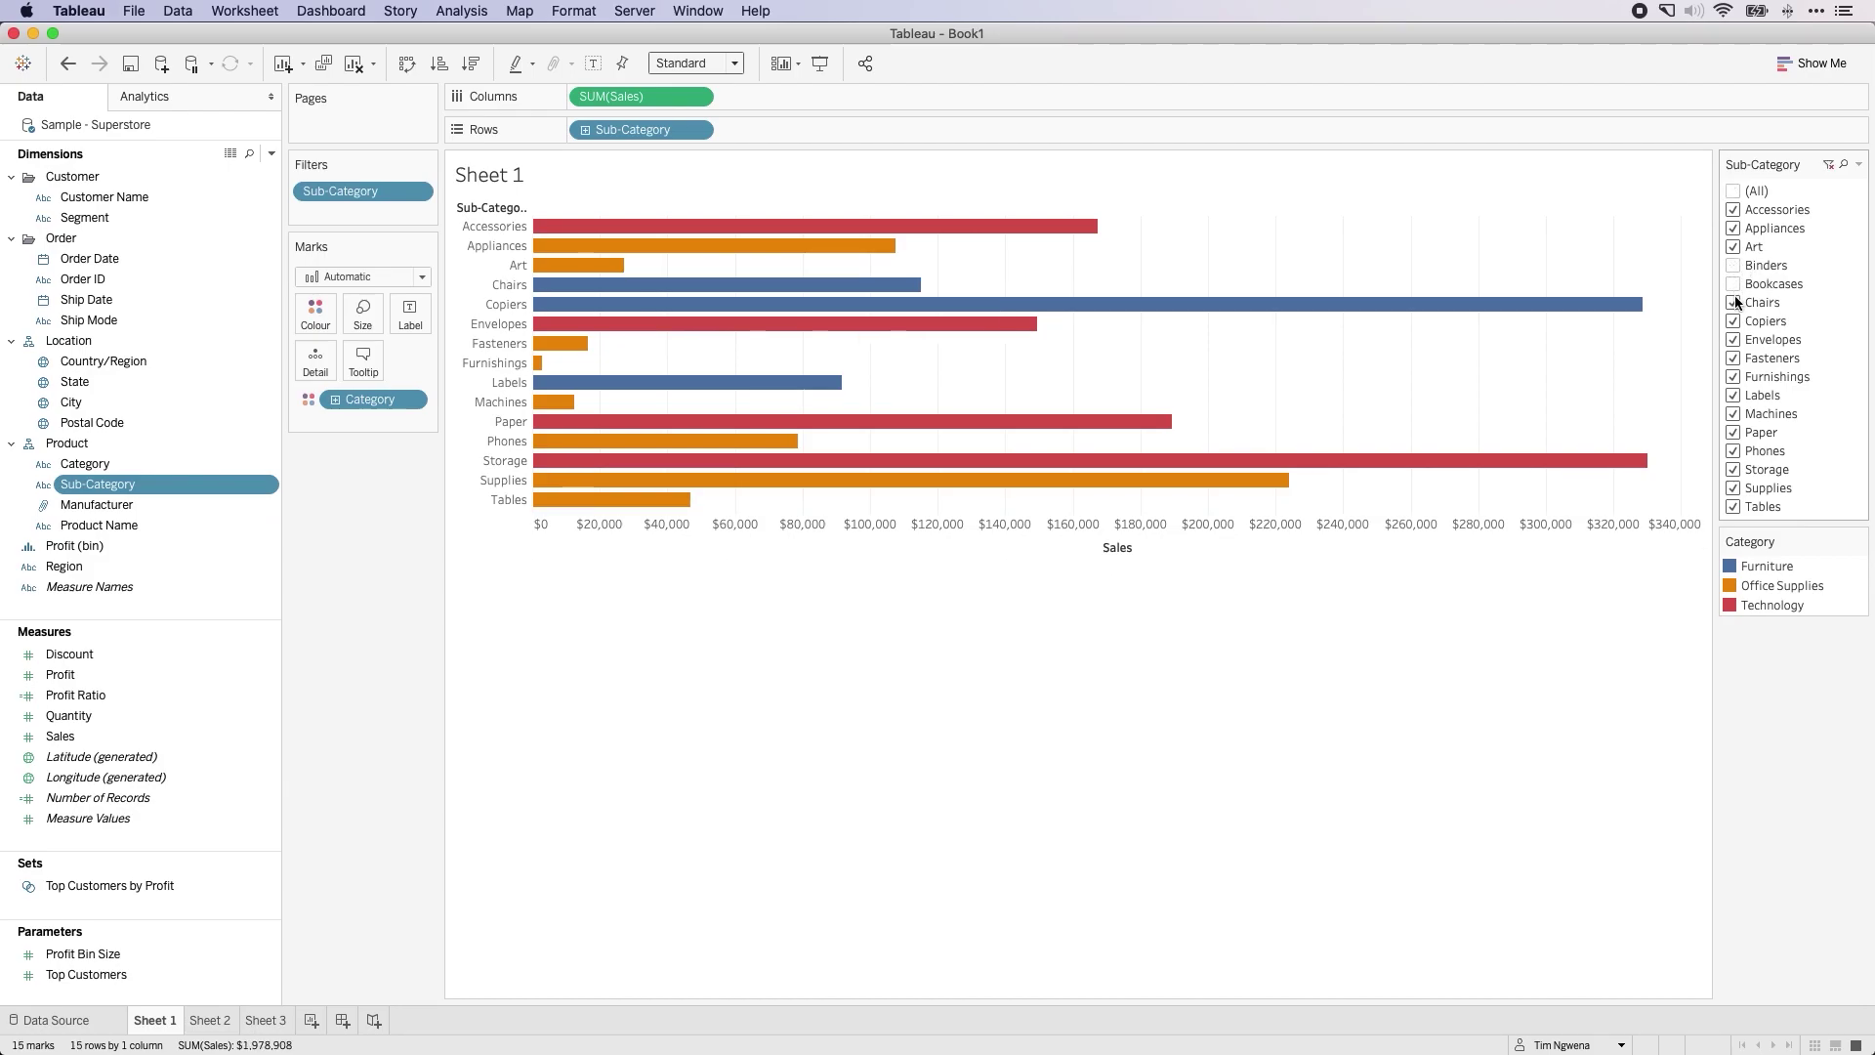
click(1734, 302)
click(1734, 267)
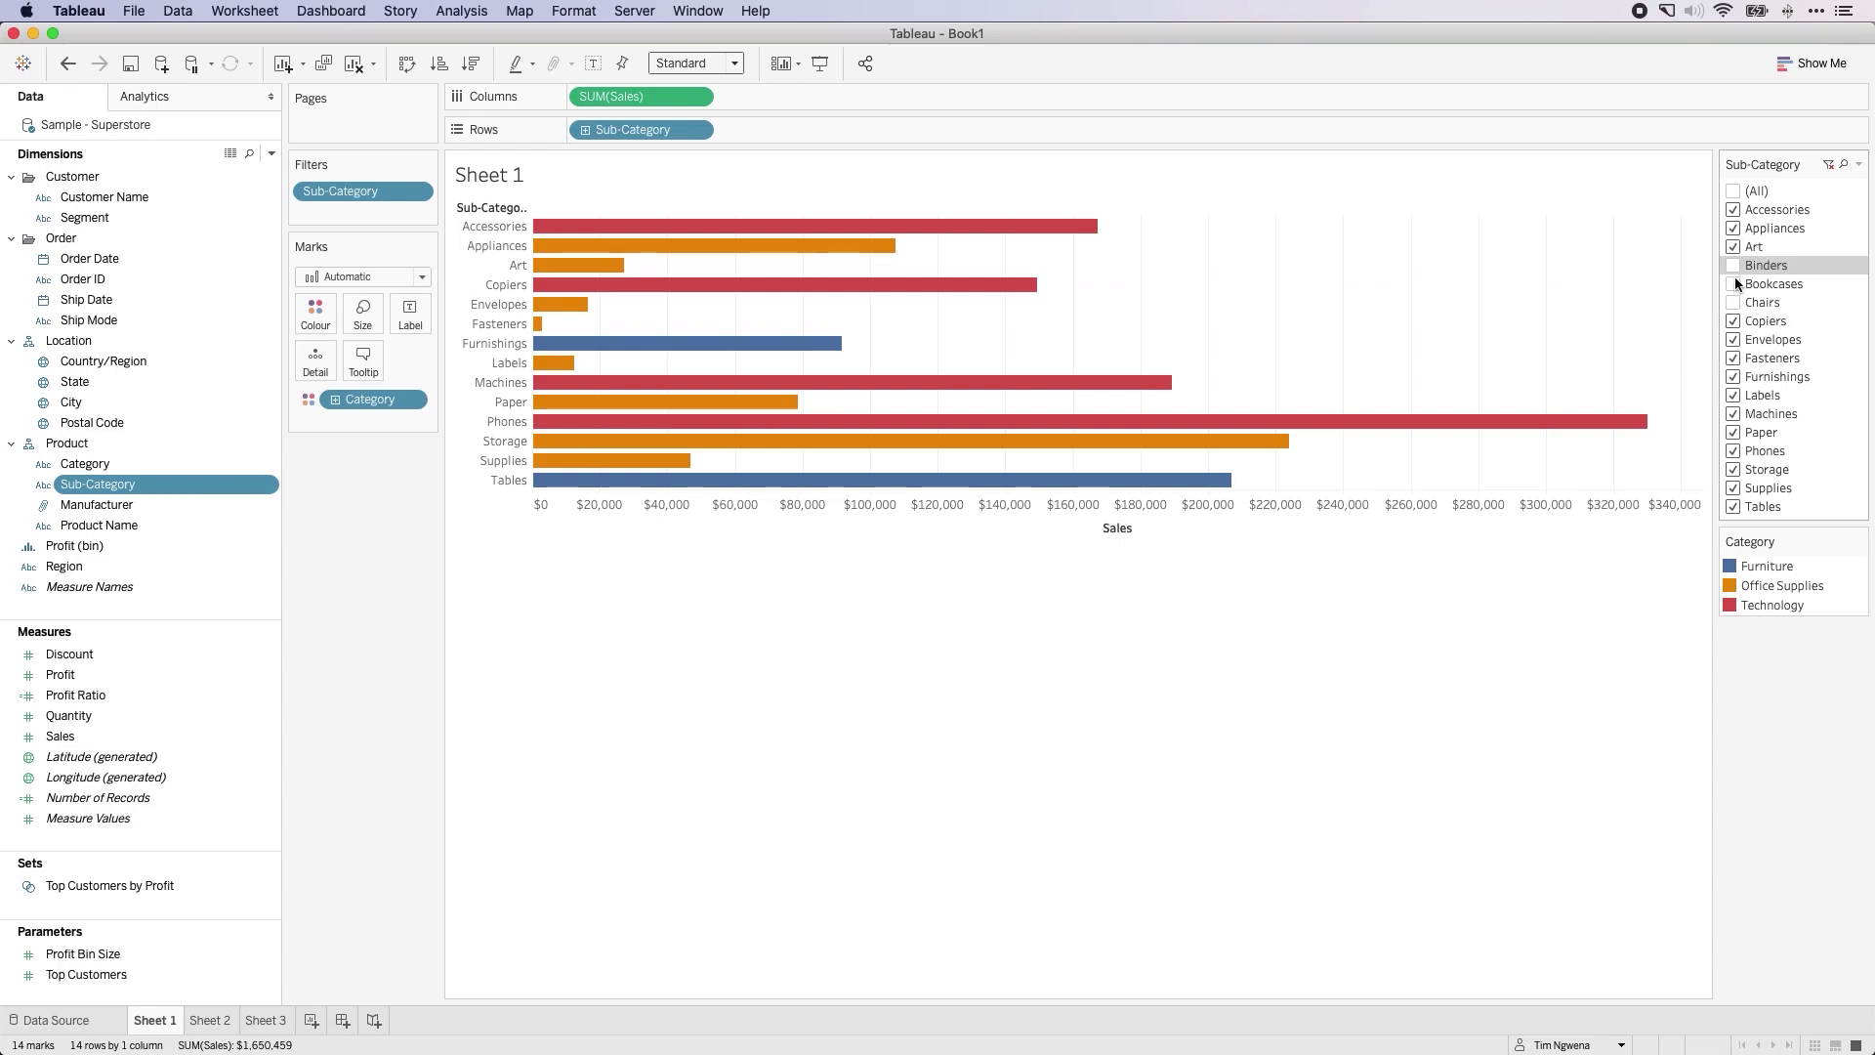
click(1733, 284)
click(1734, 302)
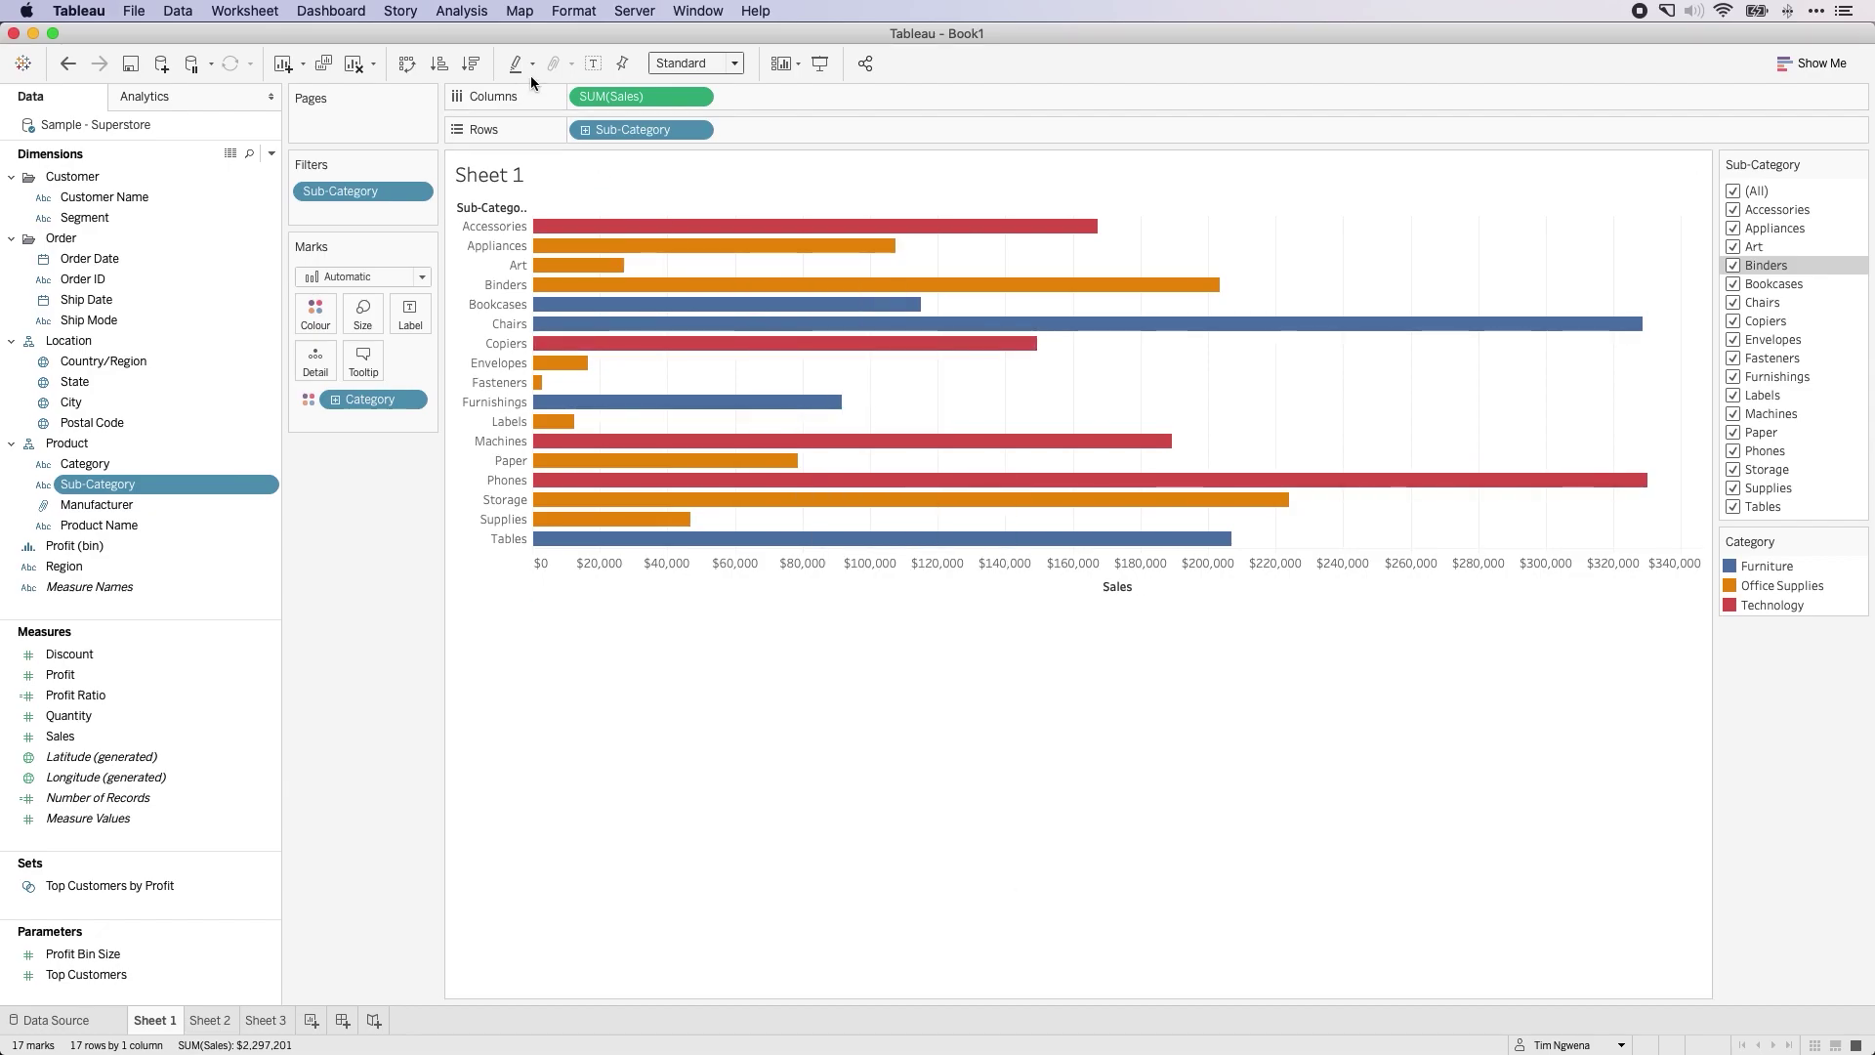
Turn Workbook Default animations On in Format > Animations, at 0.30 seconds Simultaneous
click(570, 12)
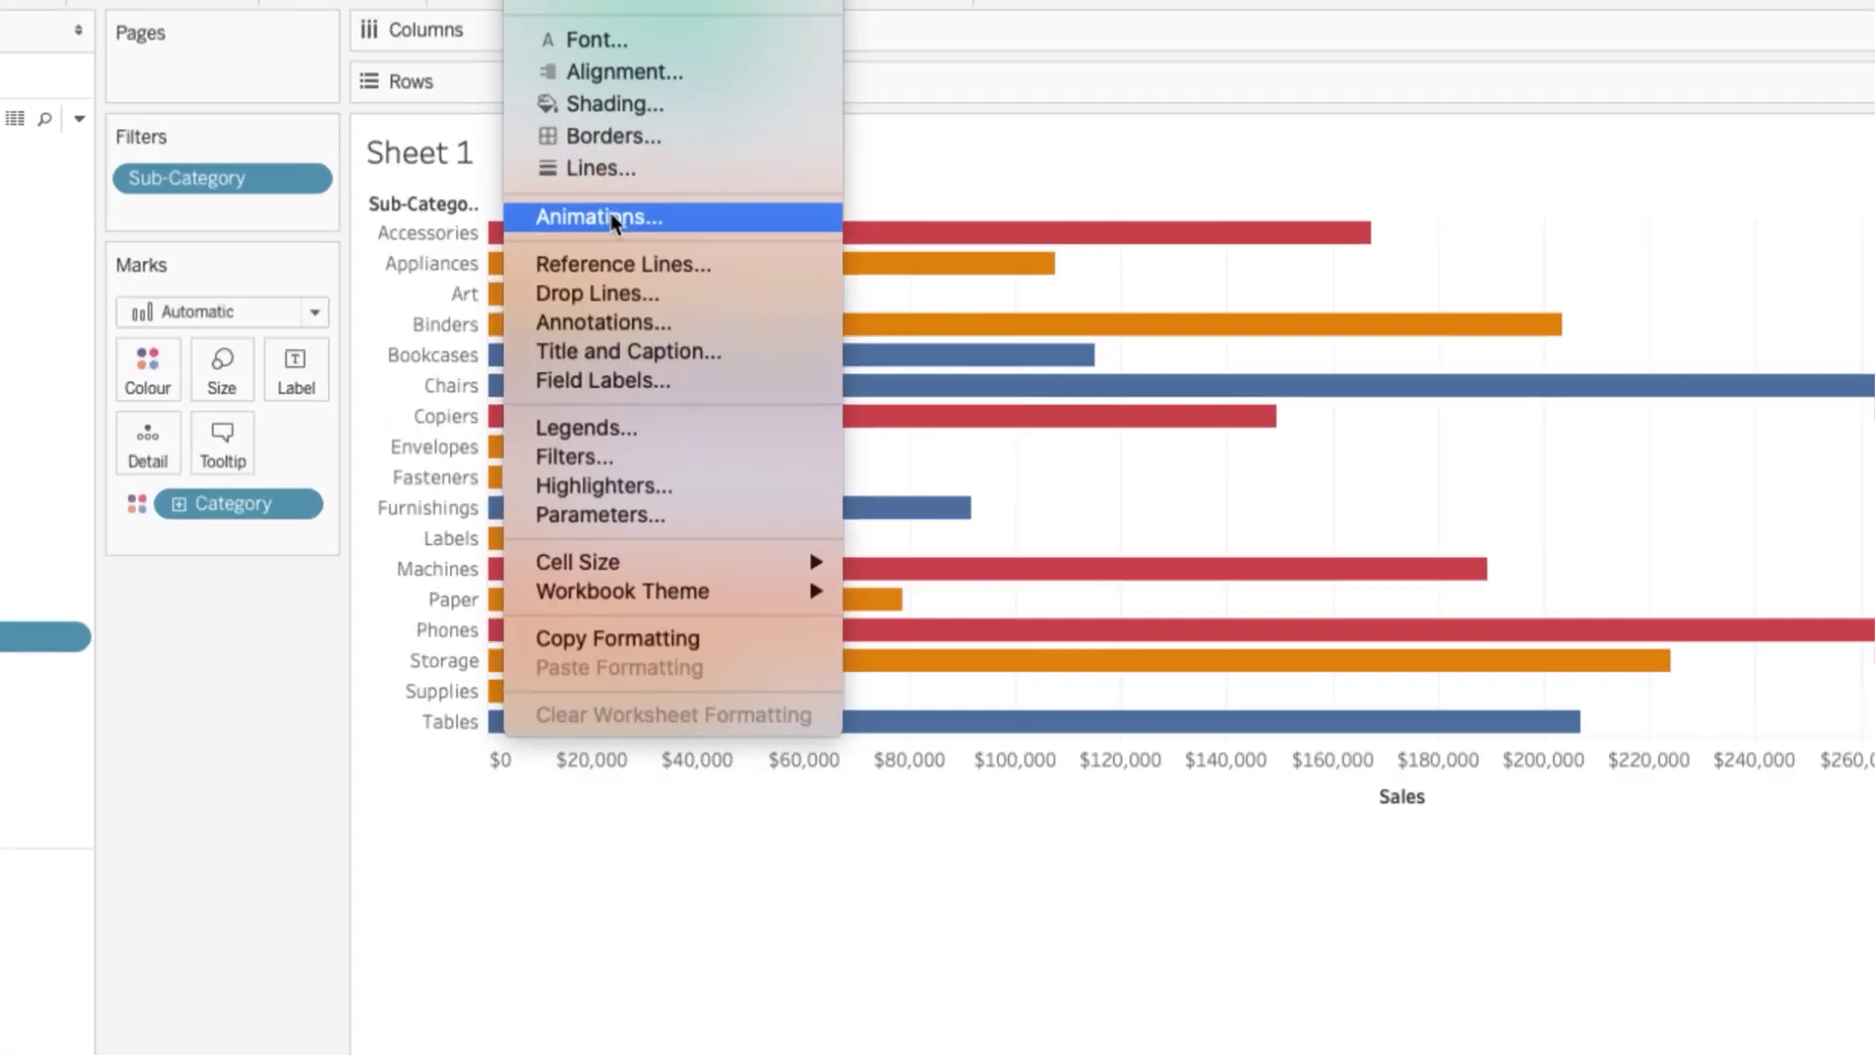
click(606, 219)
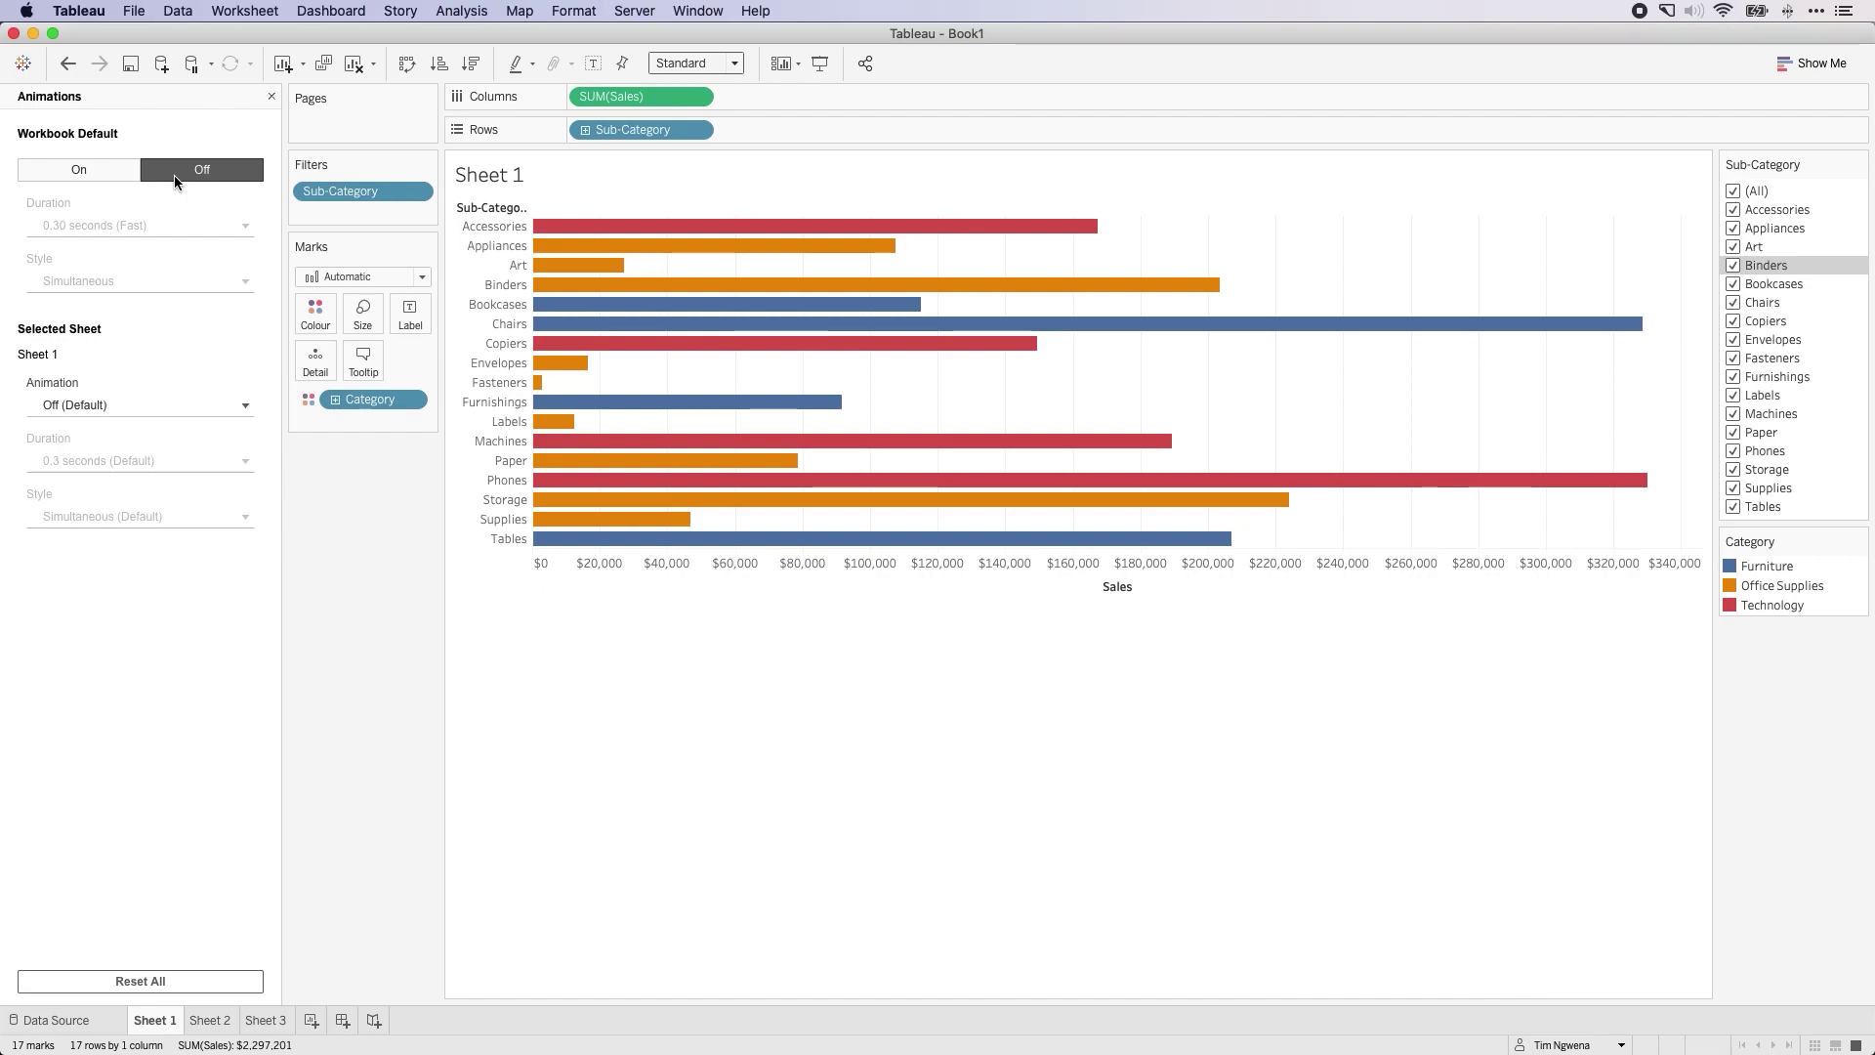
click(76, 173)
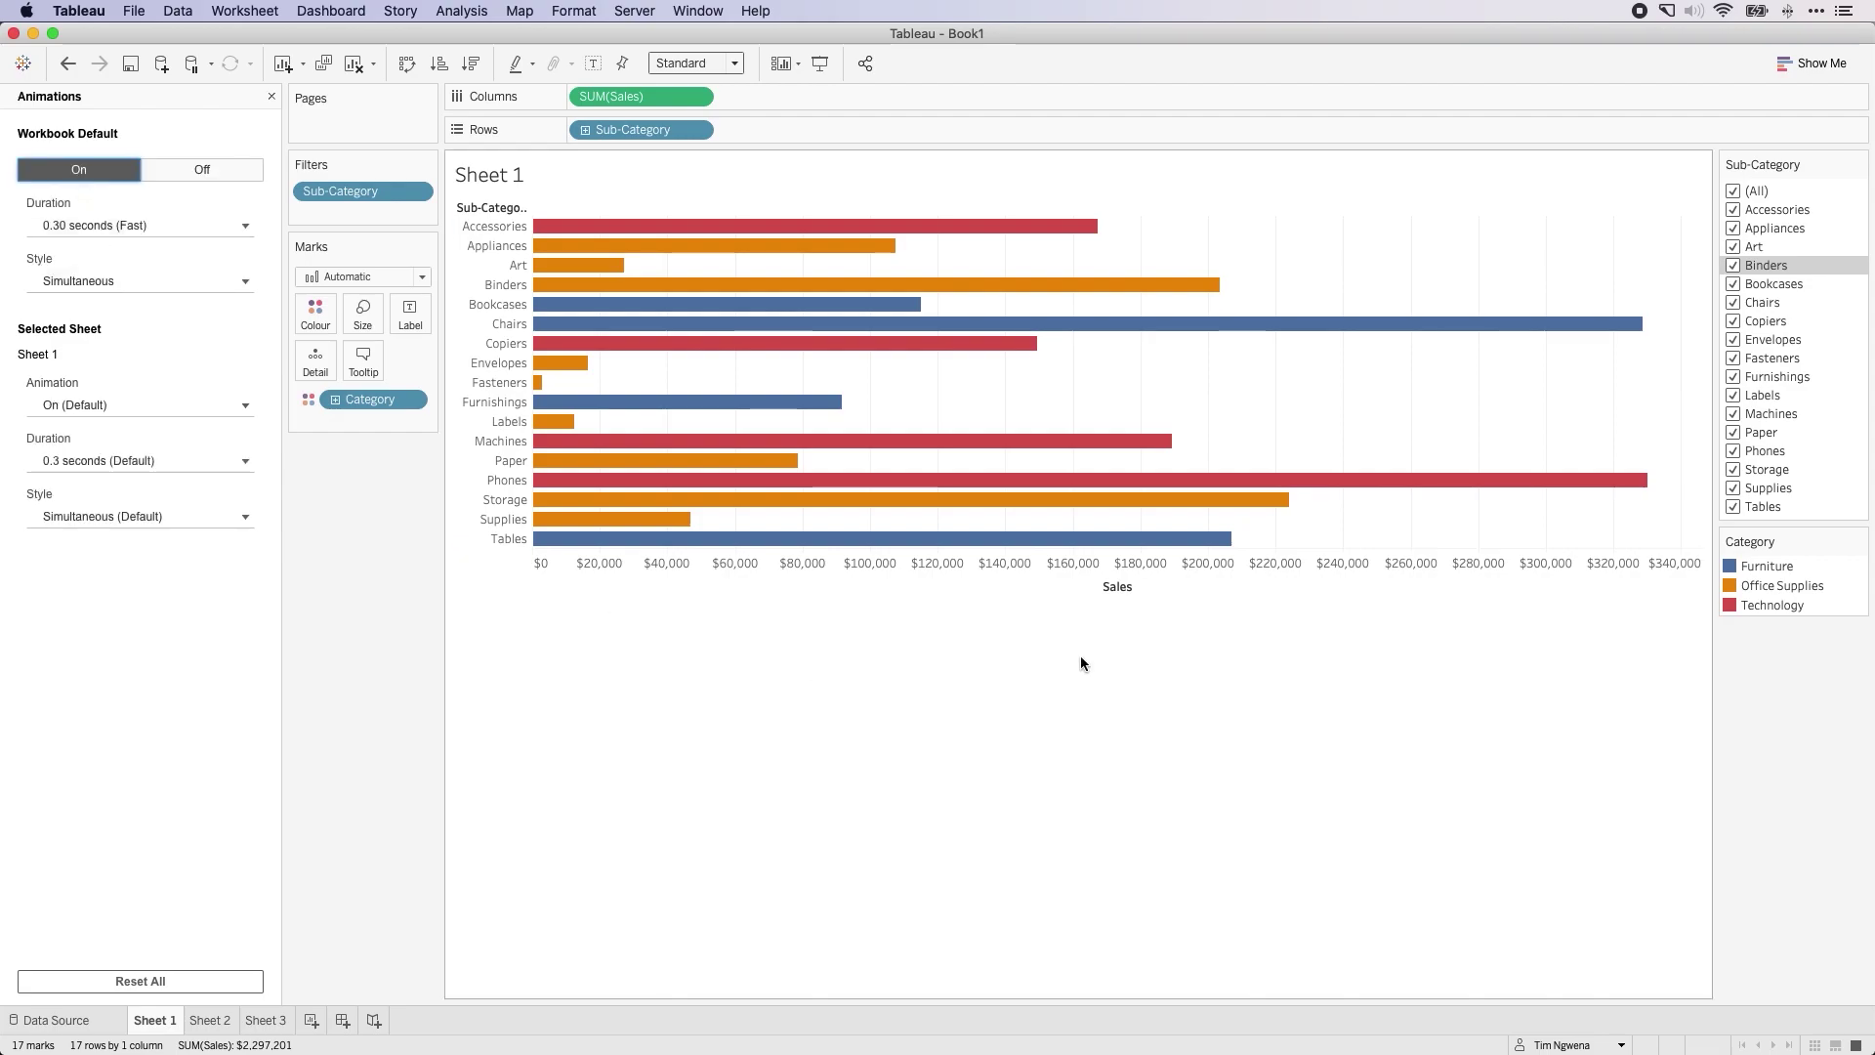
Cycle the Sales axis sort until the bars sit descending with Phones on top
mouse_move(1146, 586)
click(1144, 586)
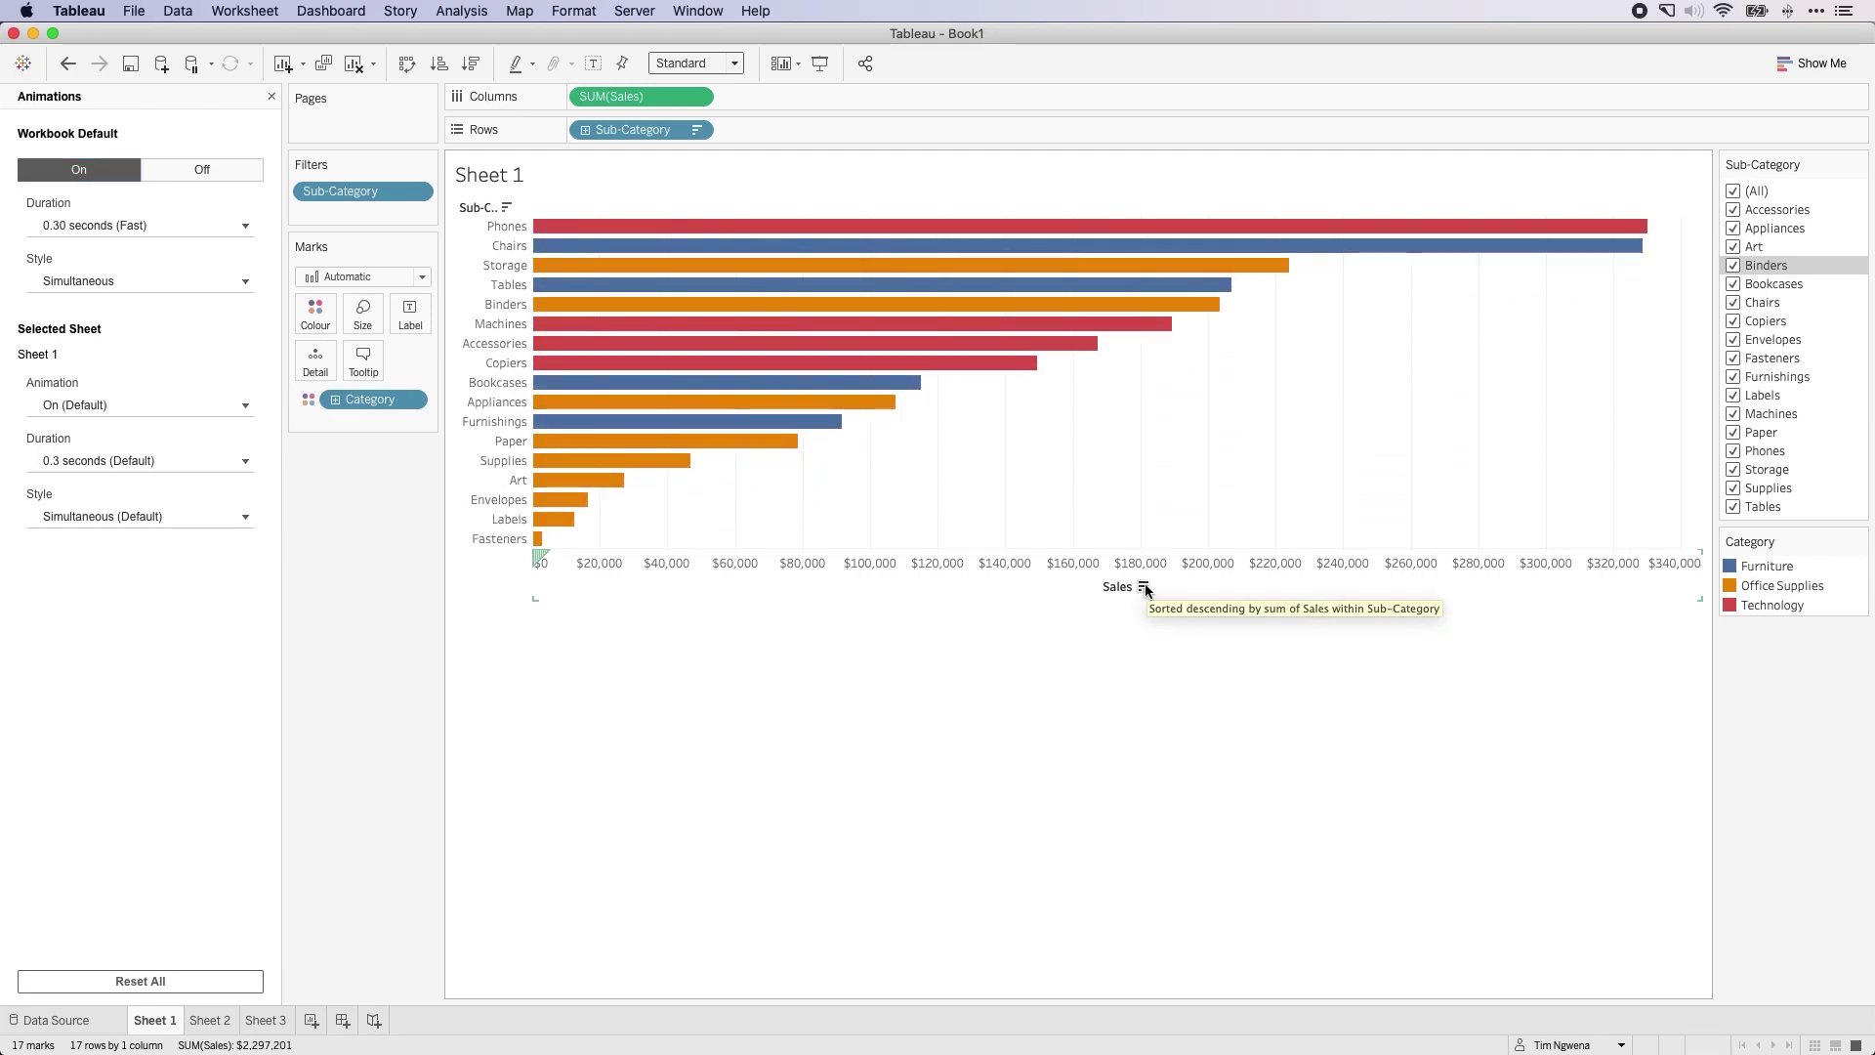
click(1144, 586)
click(1144, 586)
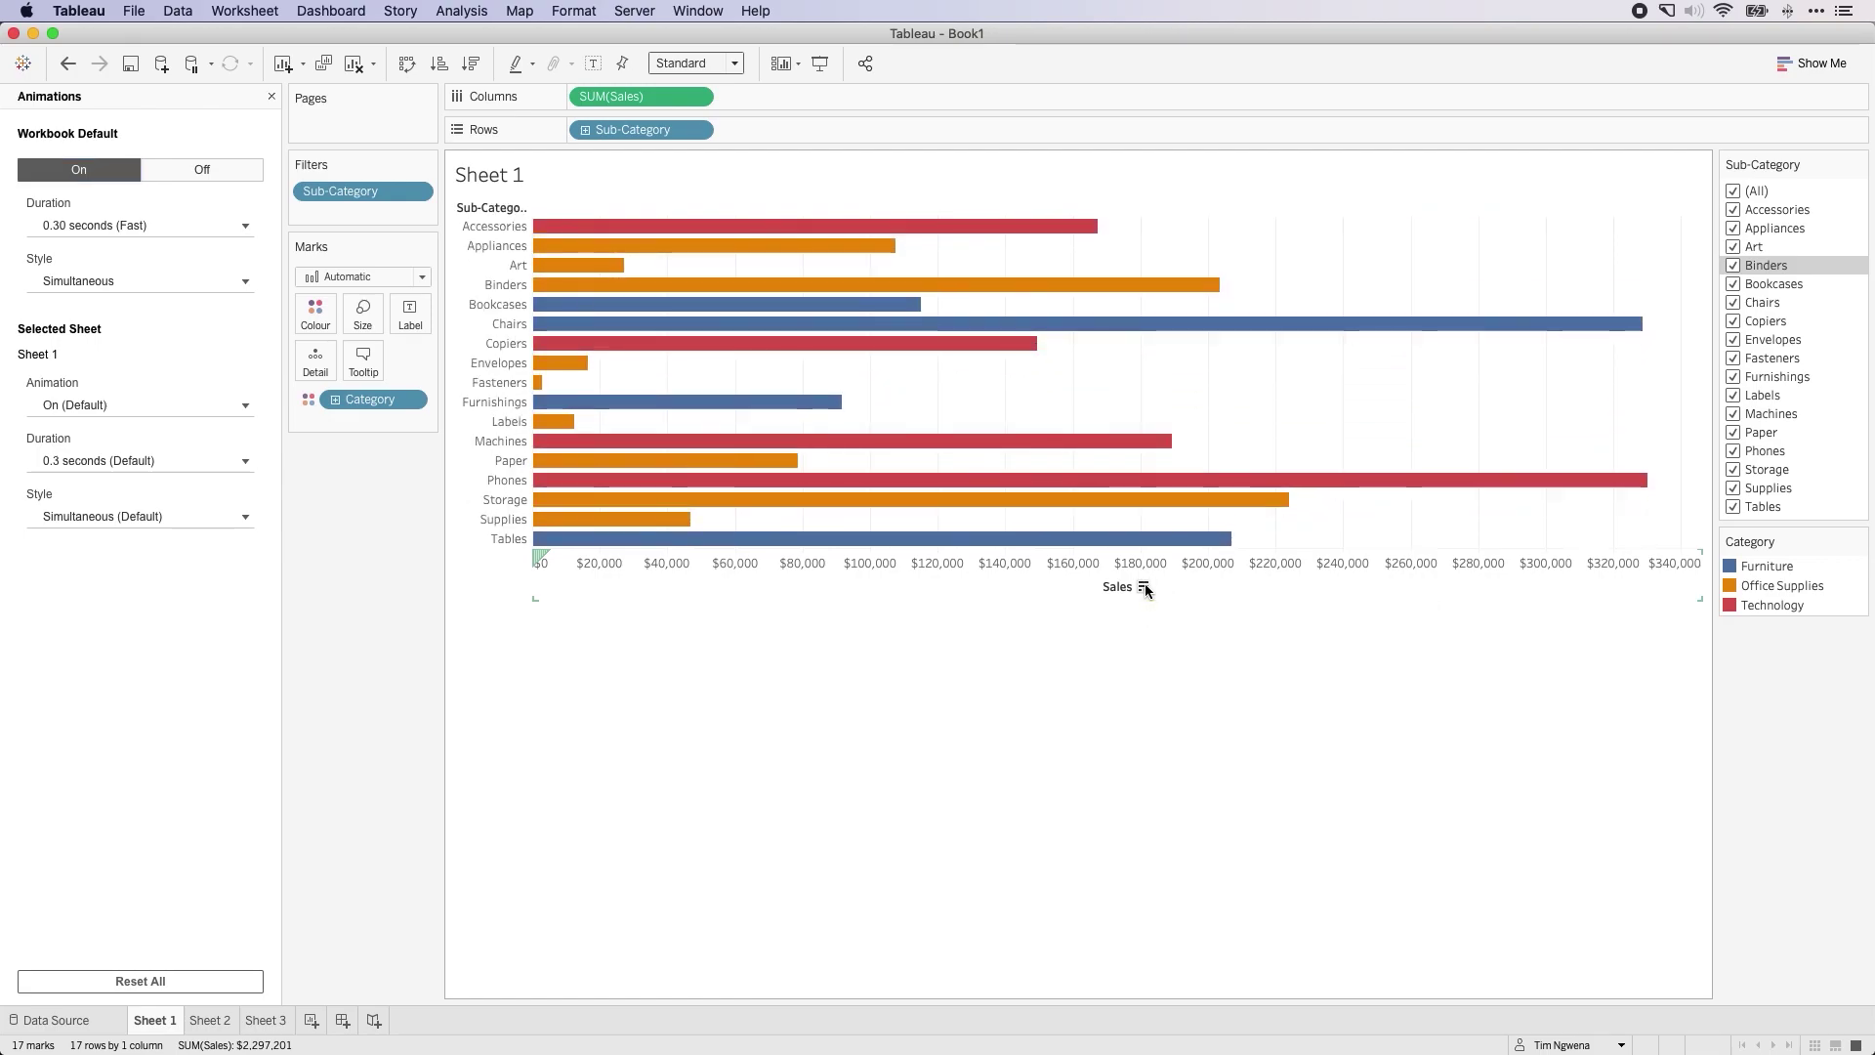
click(1143, 586)
click(1144, 586)
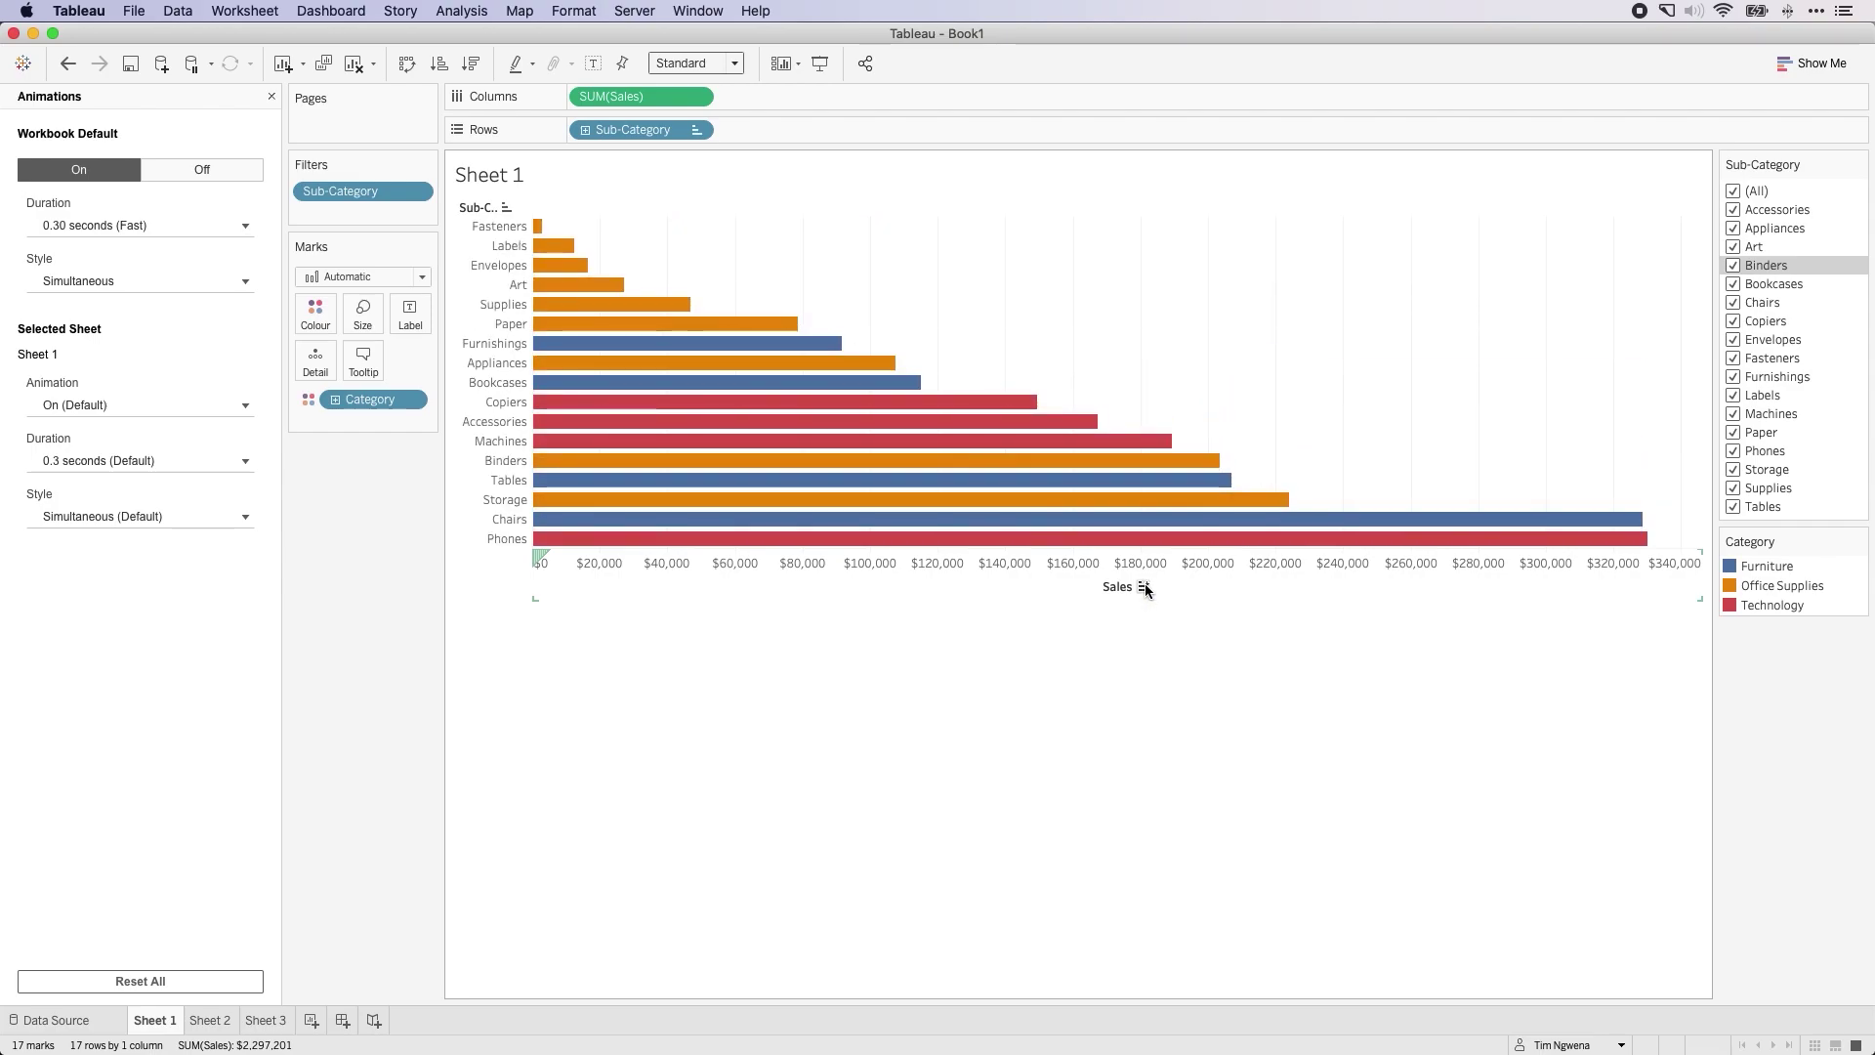
click(1143, 586)
click(1144, 586)
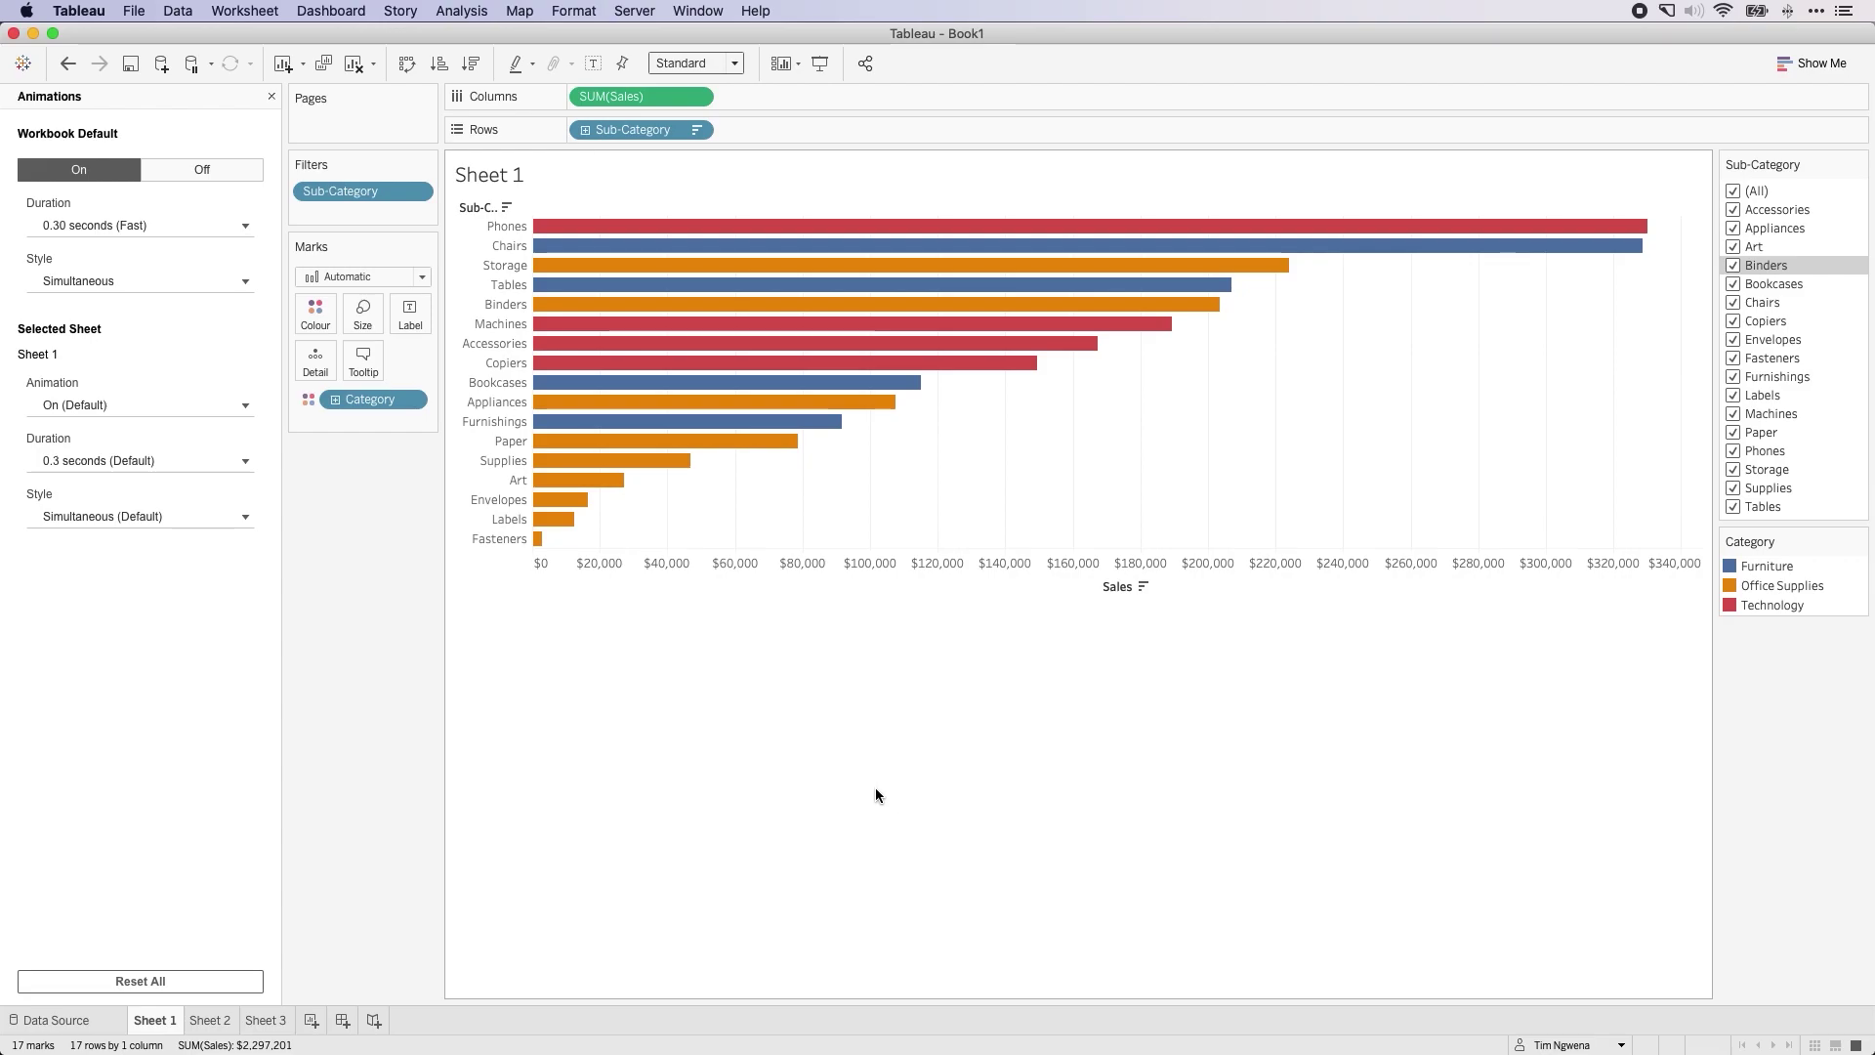
Preview the sort animation at 1-second and then 2-second workbook durations
click(175, 231)
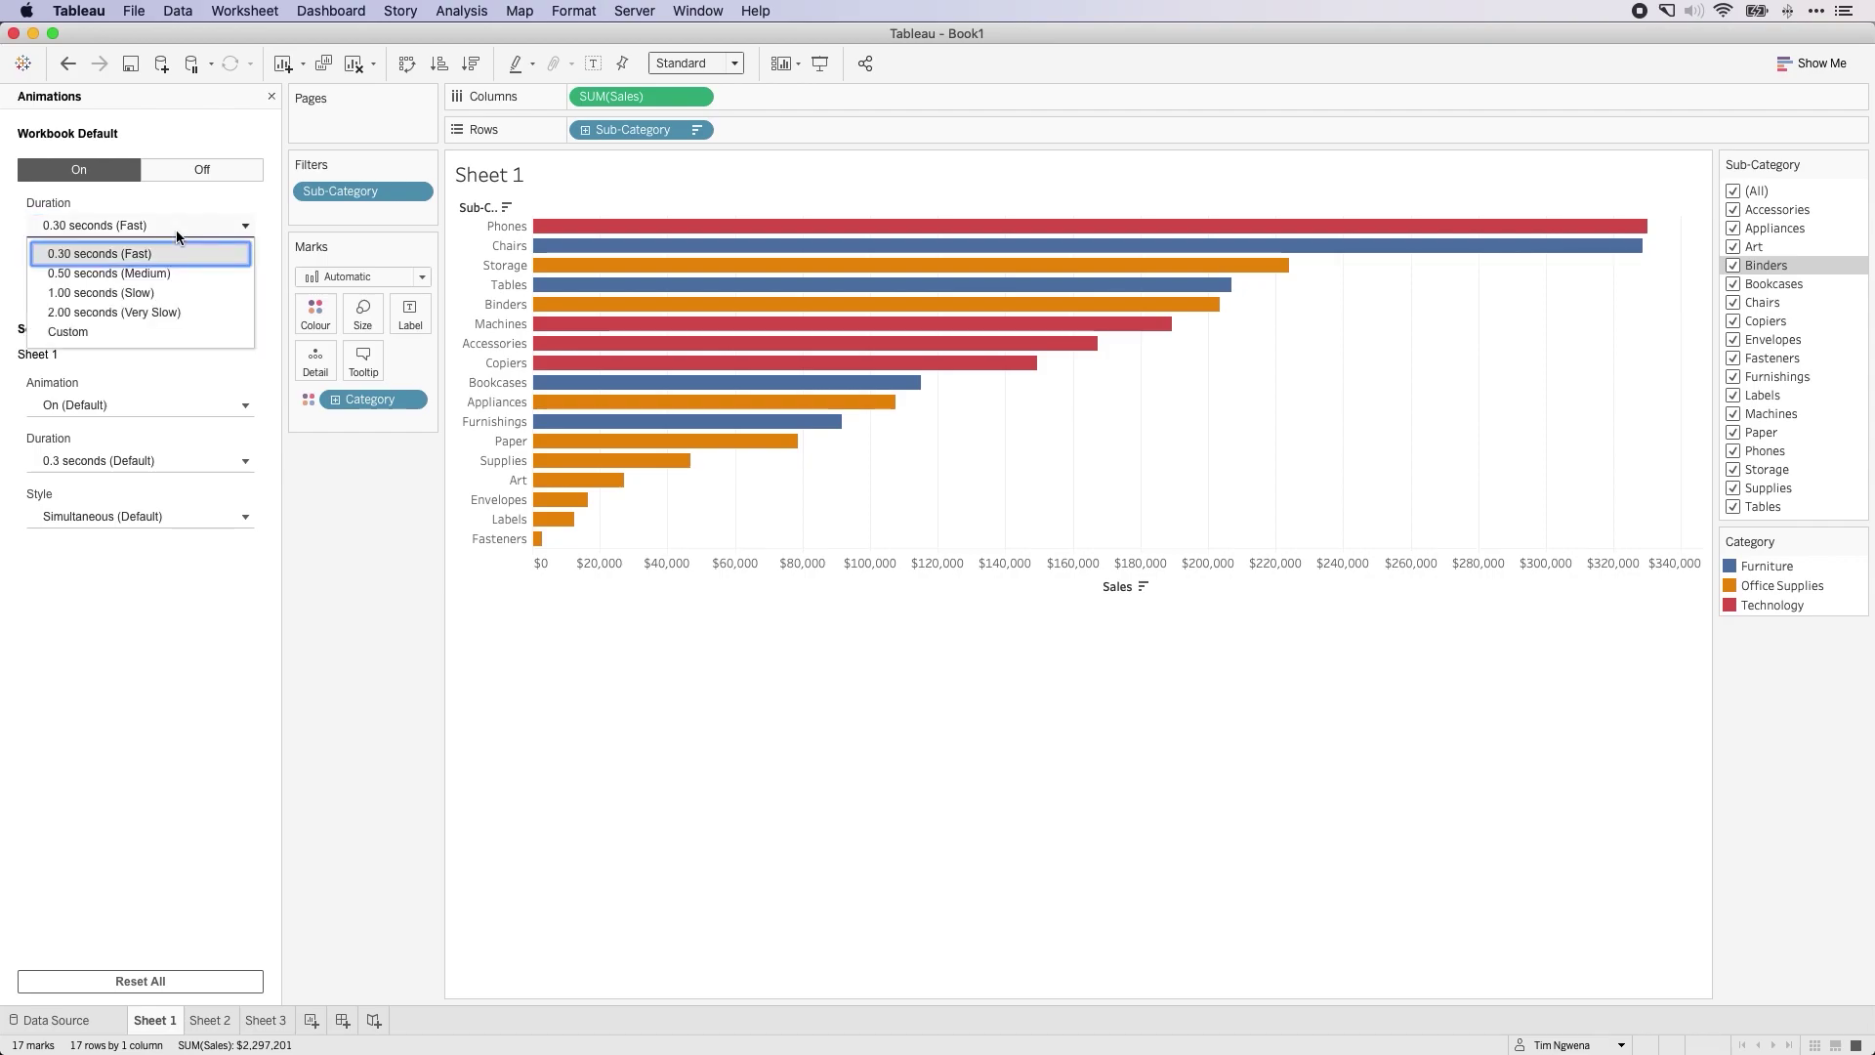
click(153, 292)
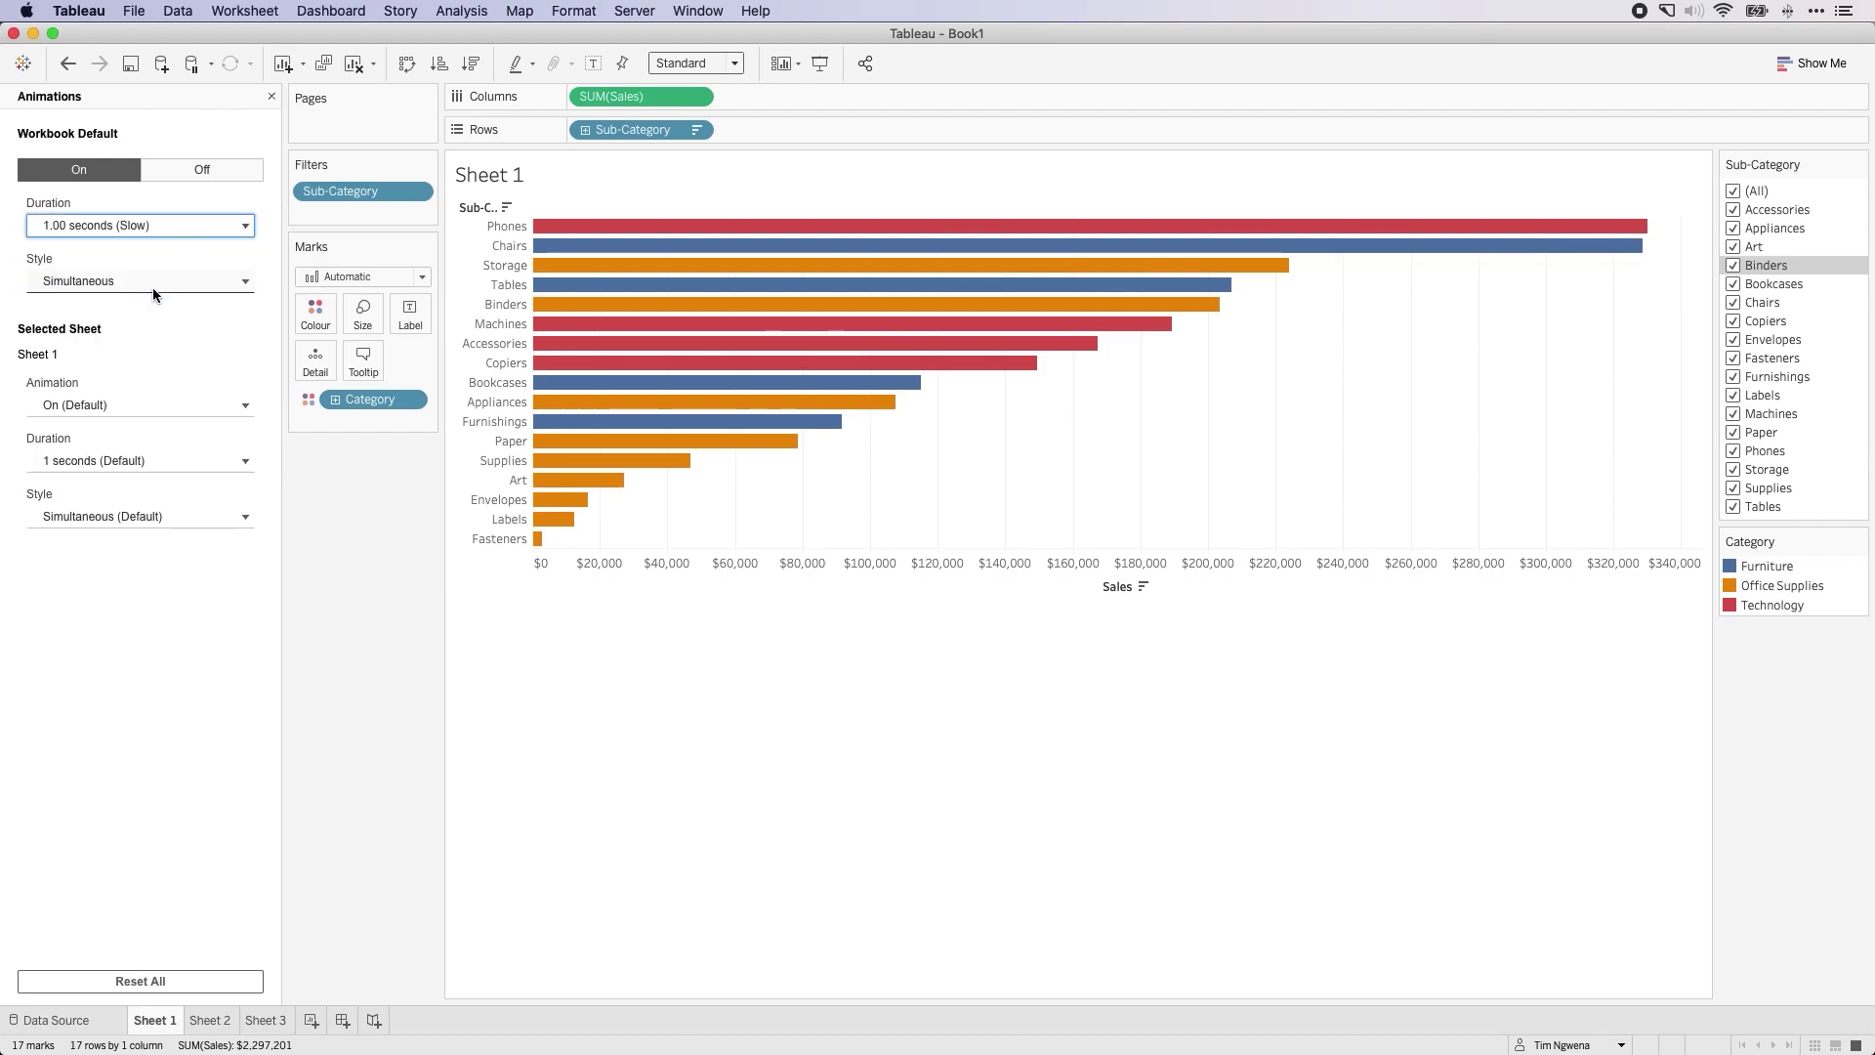
click(1143, 586)
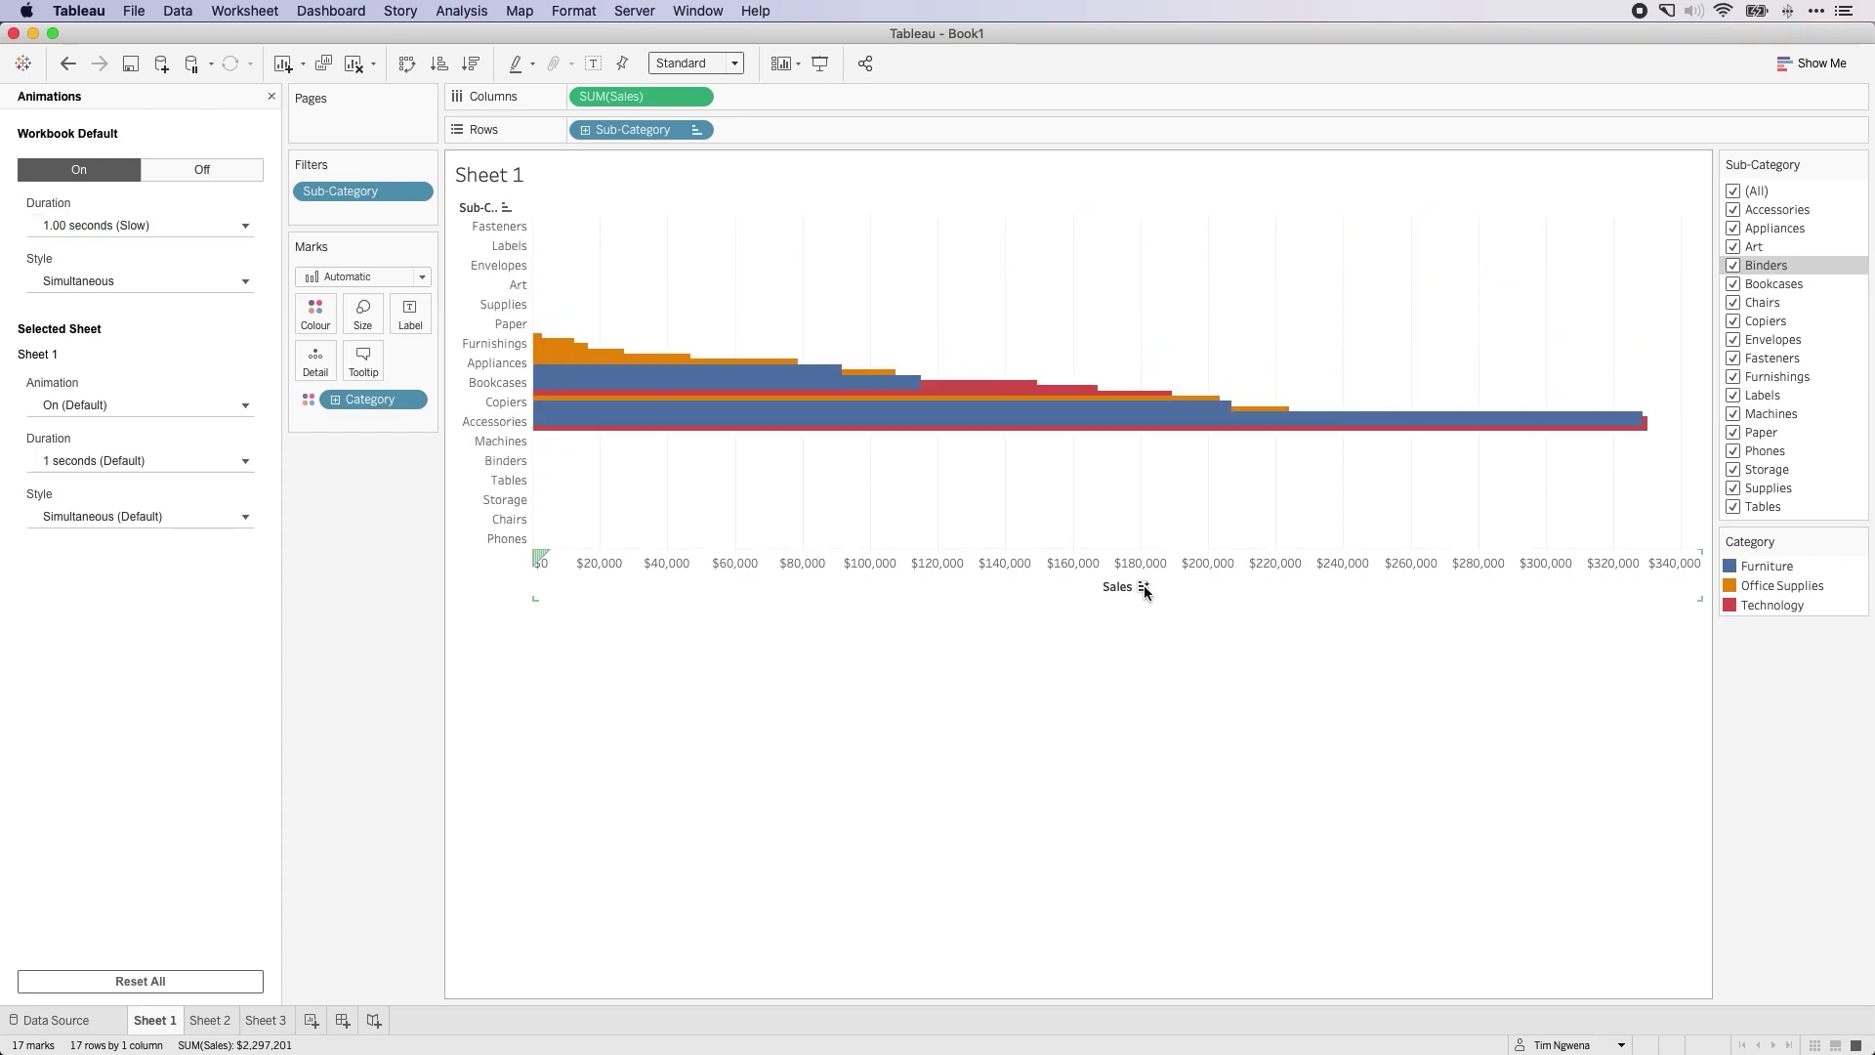
click(1144, 586)
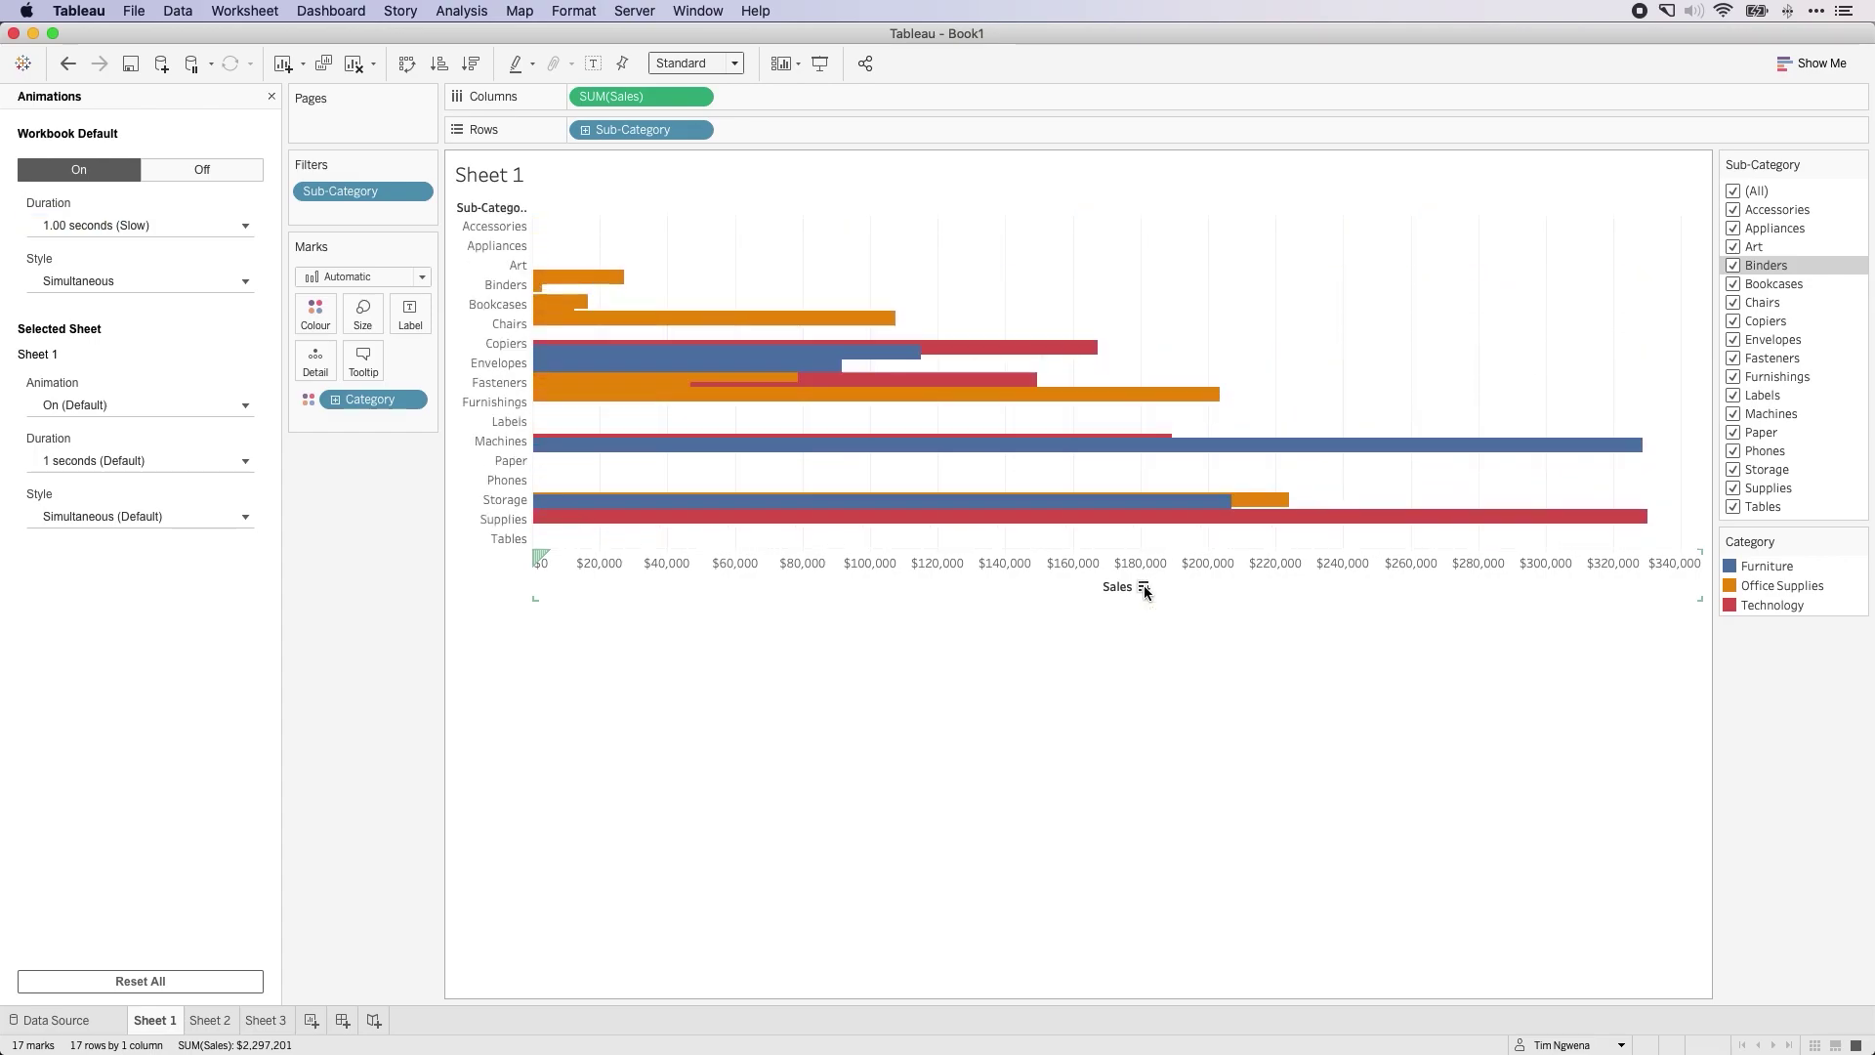
click(195, 232)
click(168, 312)
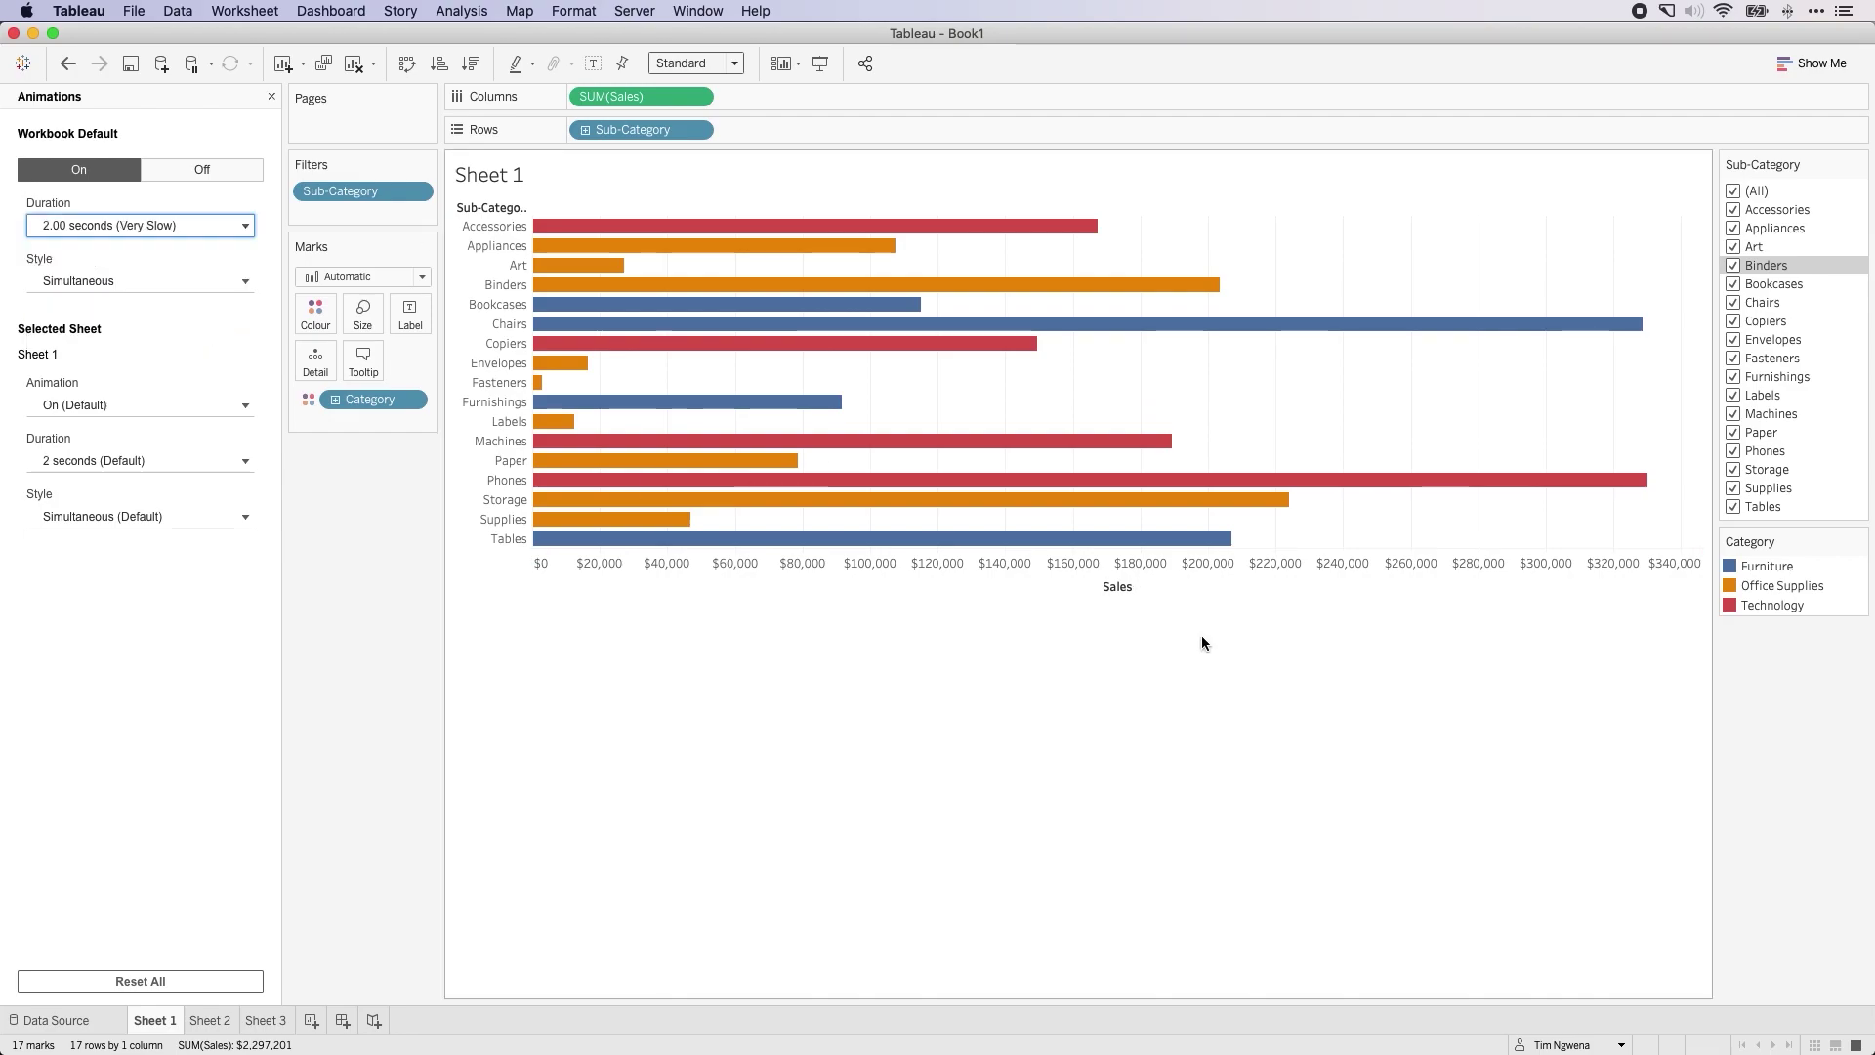
click(1144, 586)
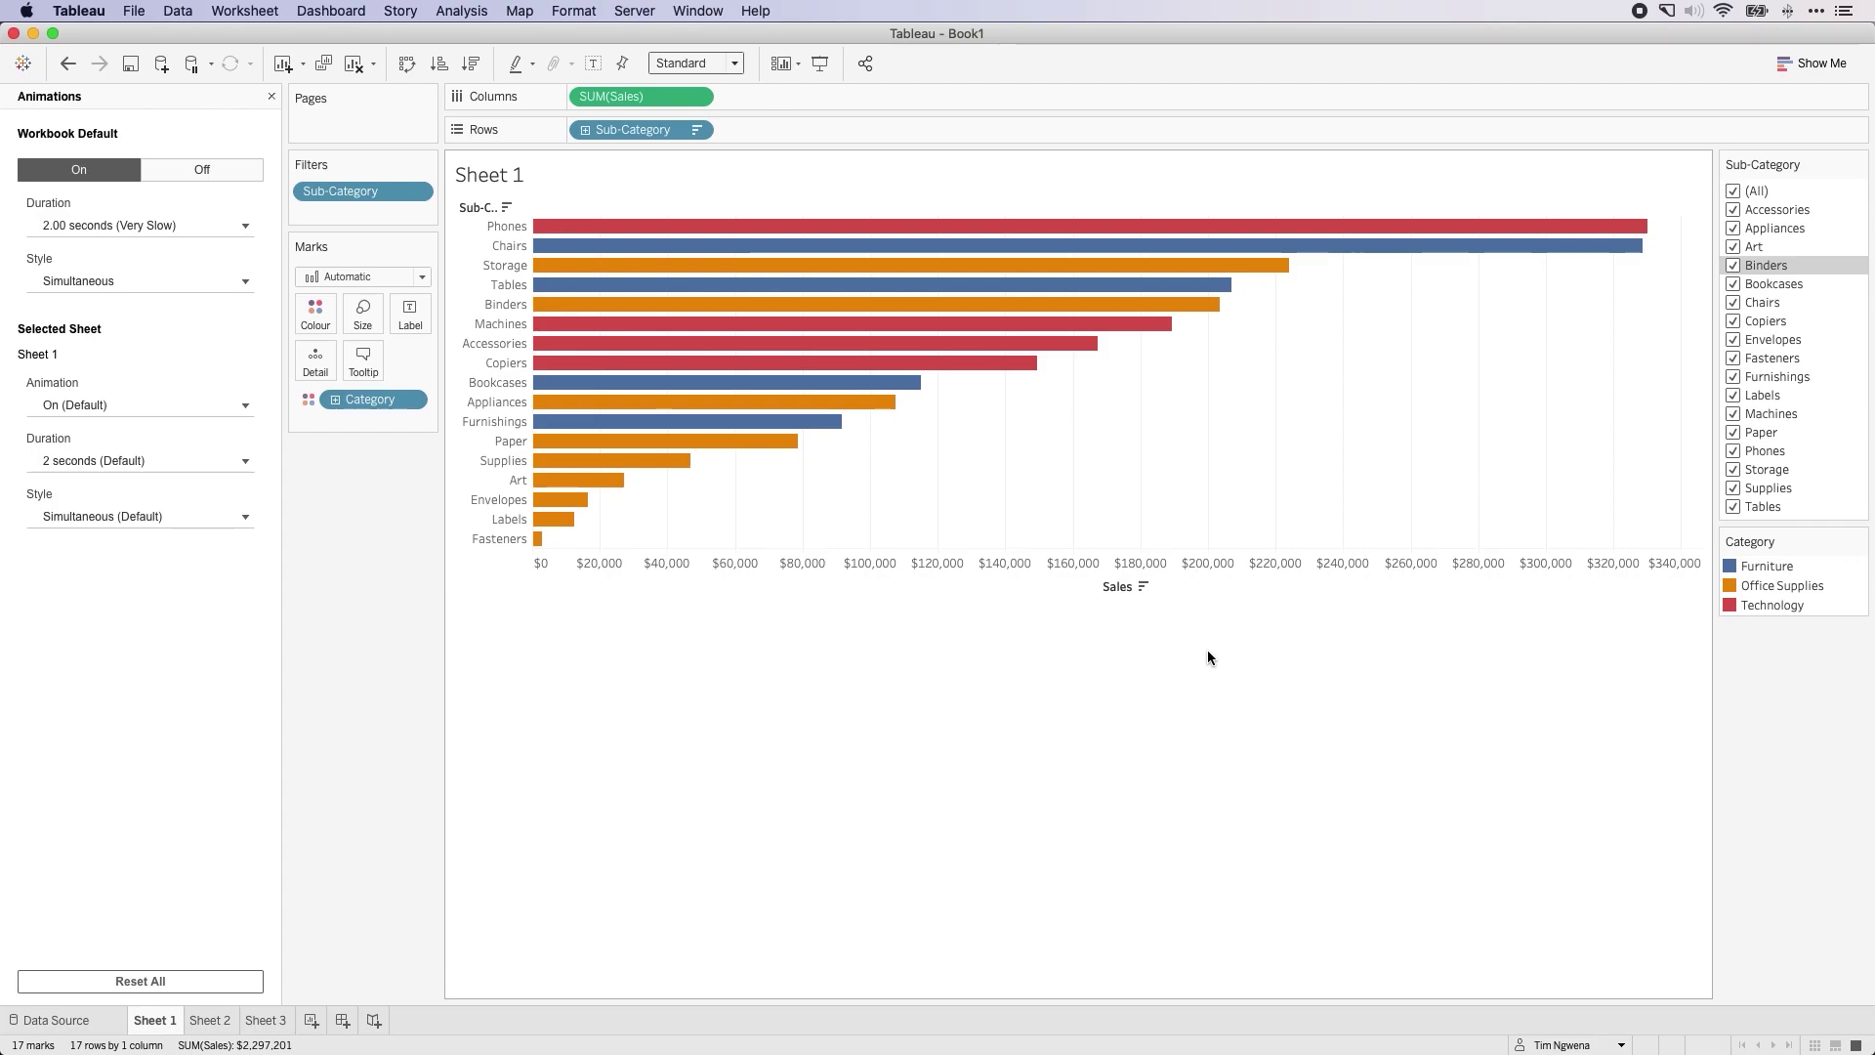
Set a custom 10-second animation duration, replay the sort, then restore alphabetical order
click(175, 226)
click(148, 332)
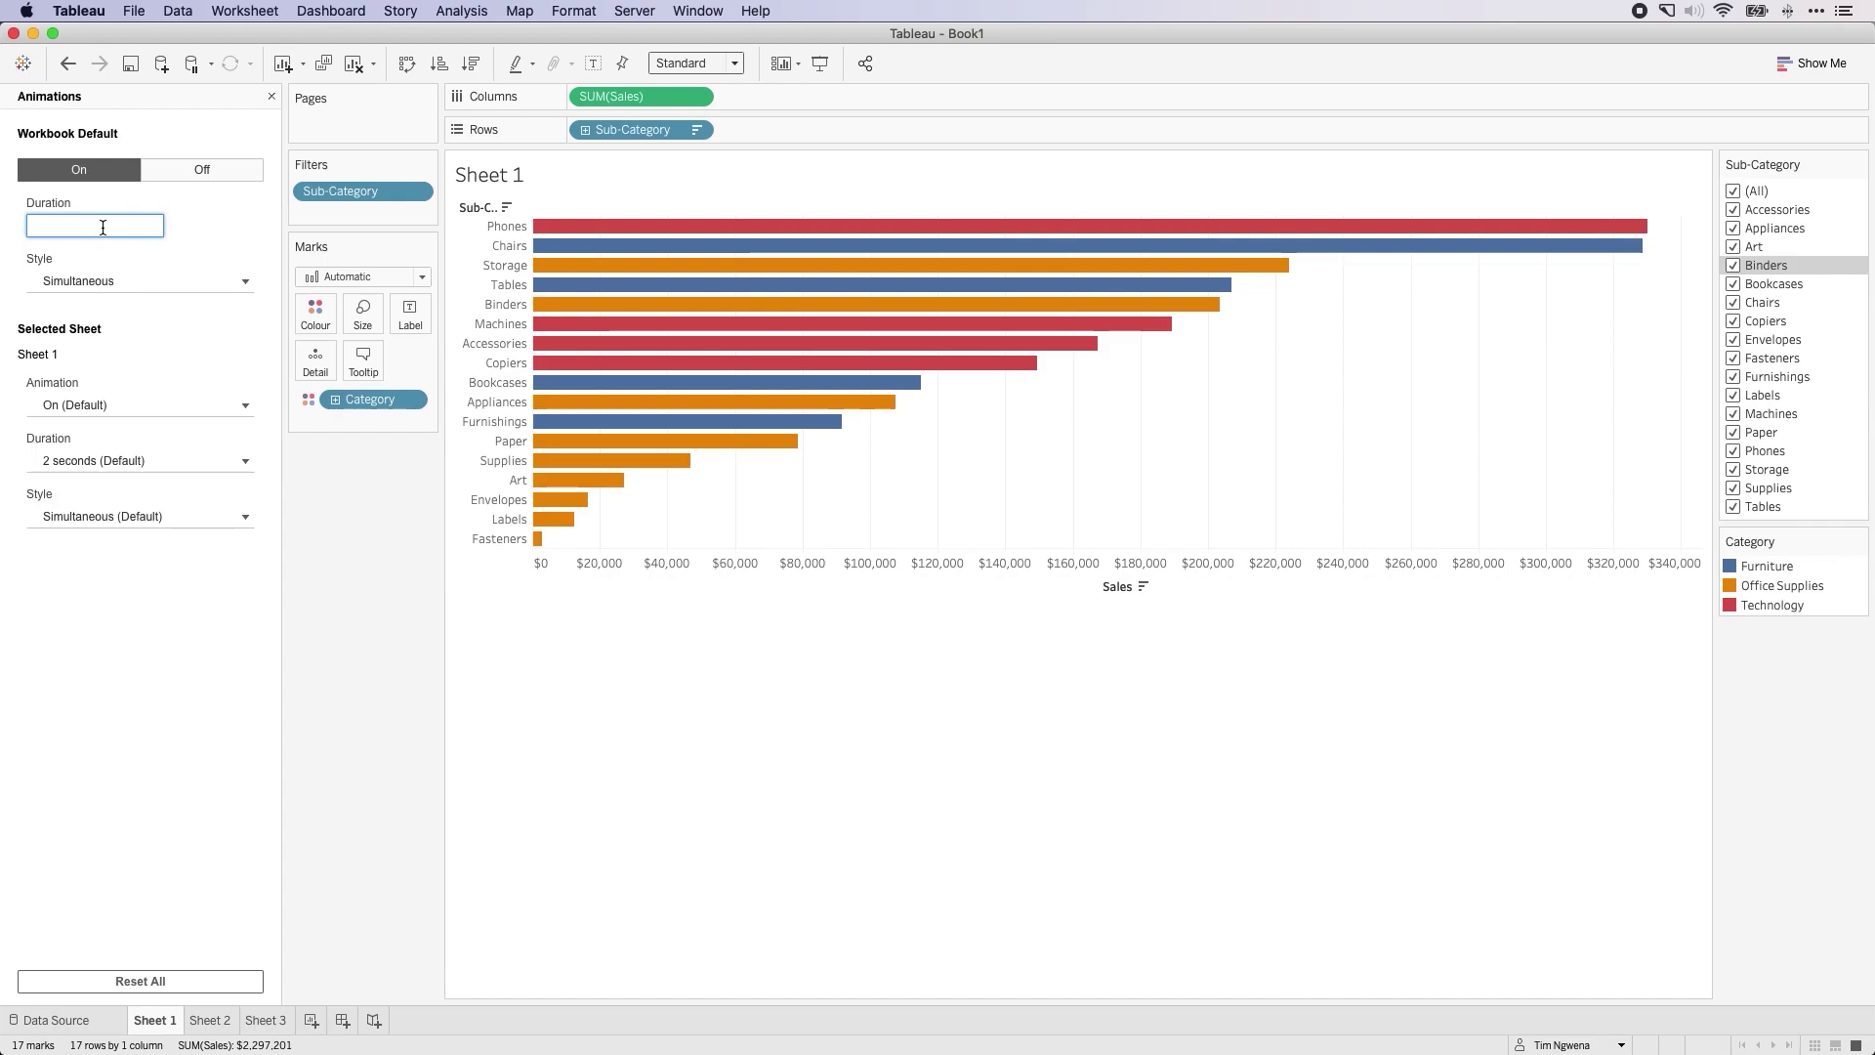
text(10)
key(Return)
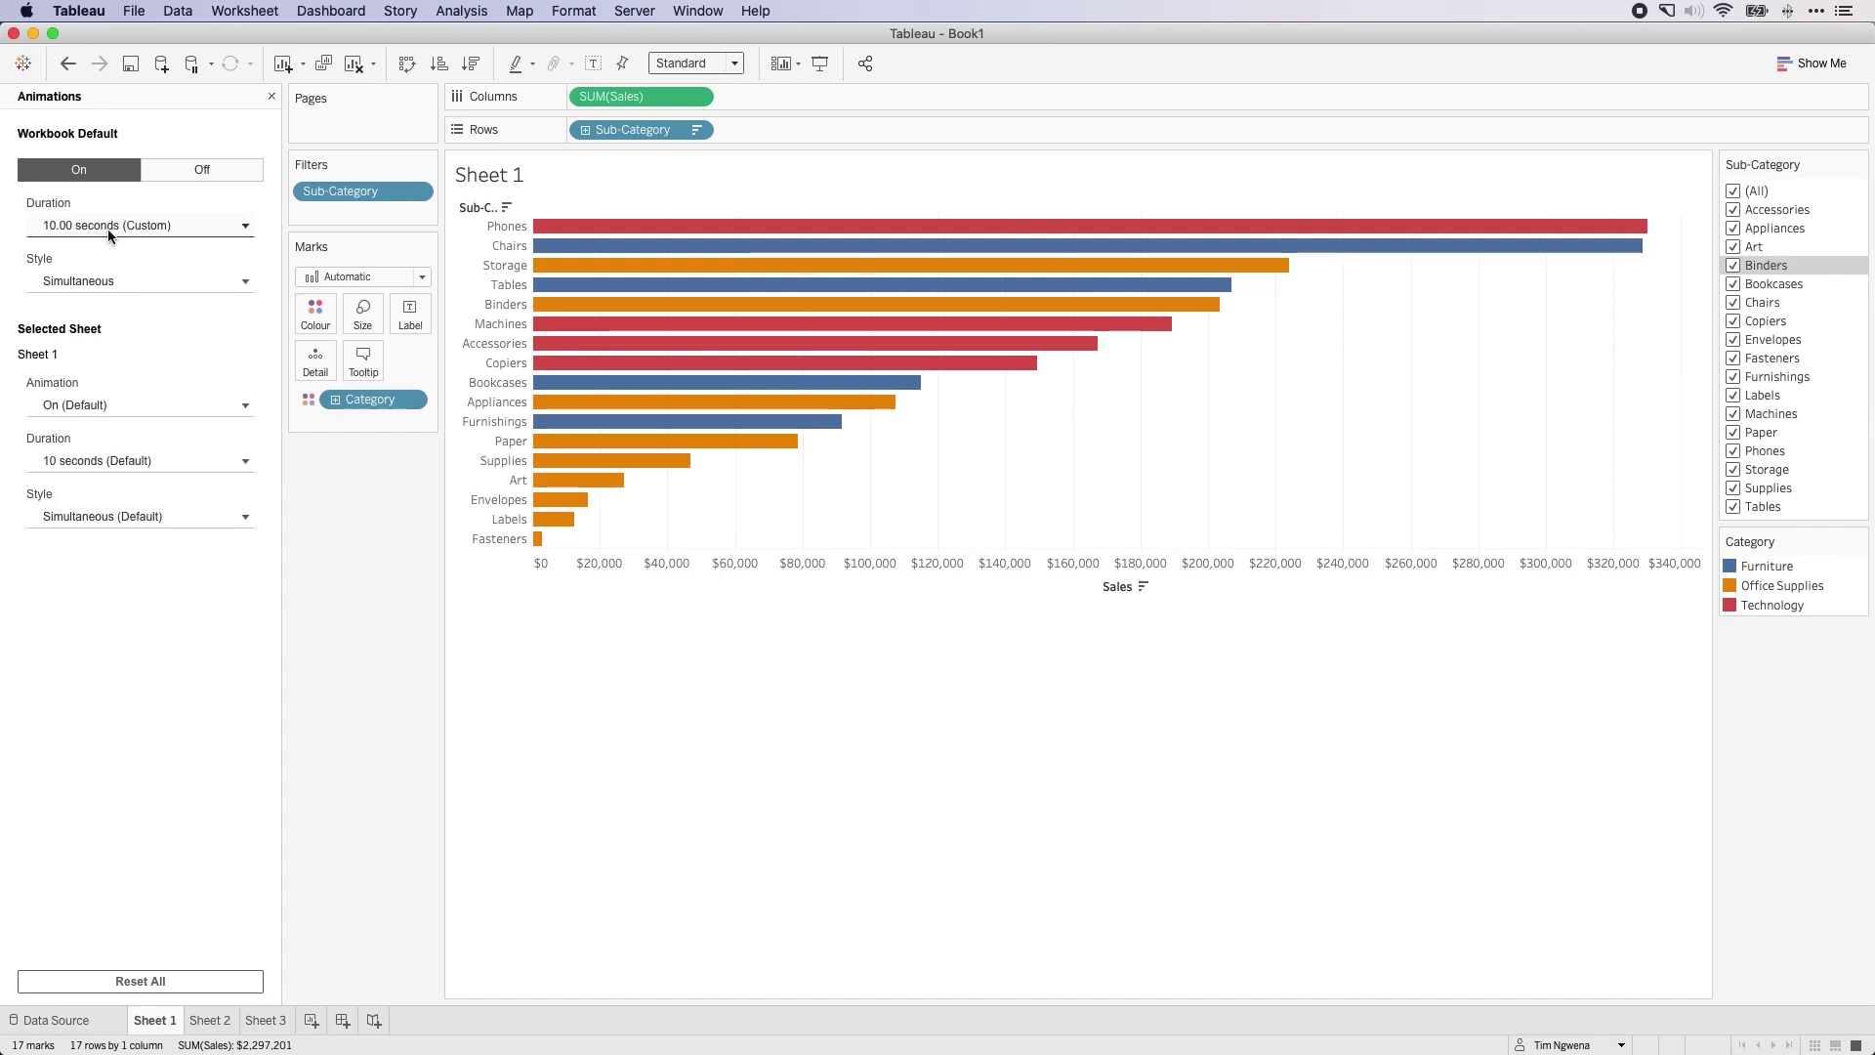
click(1143, 586)
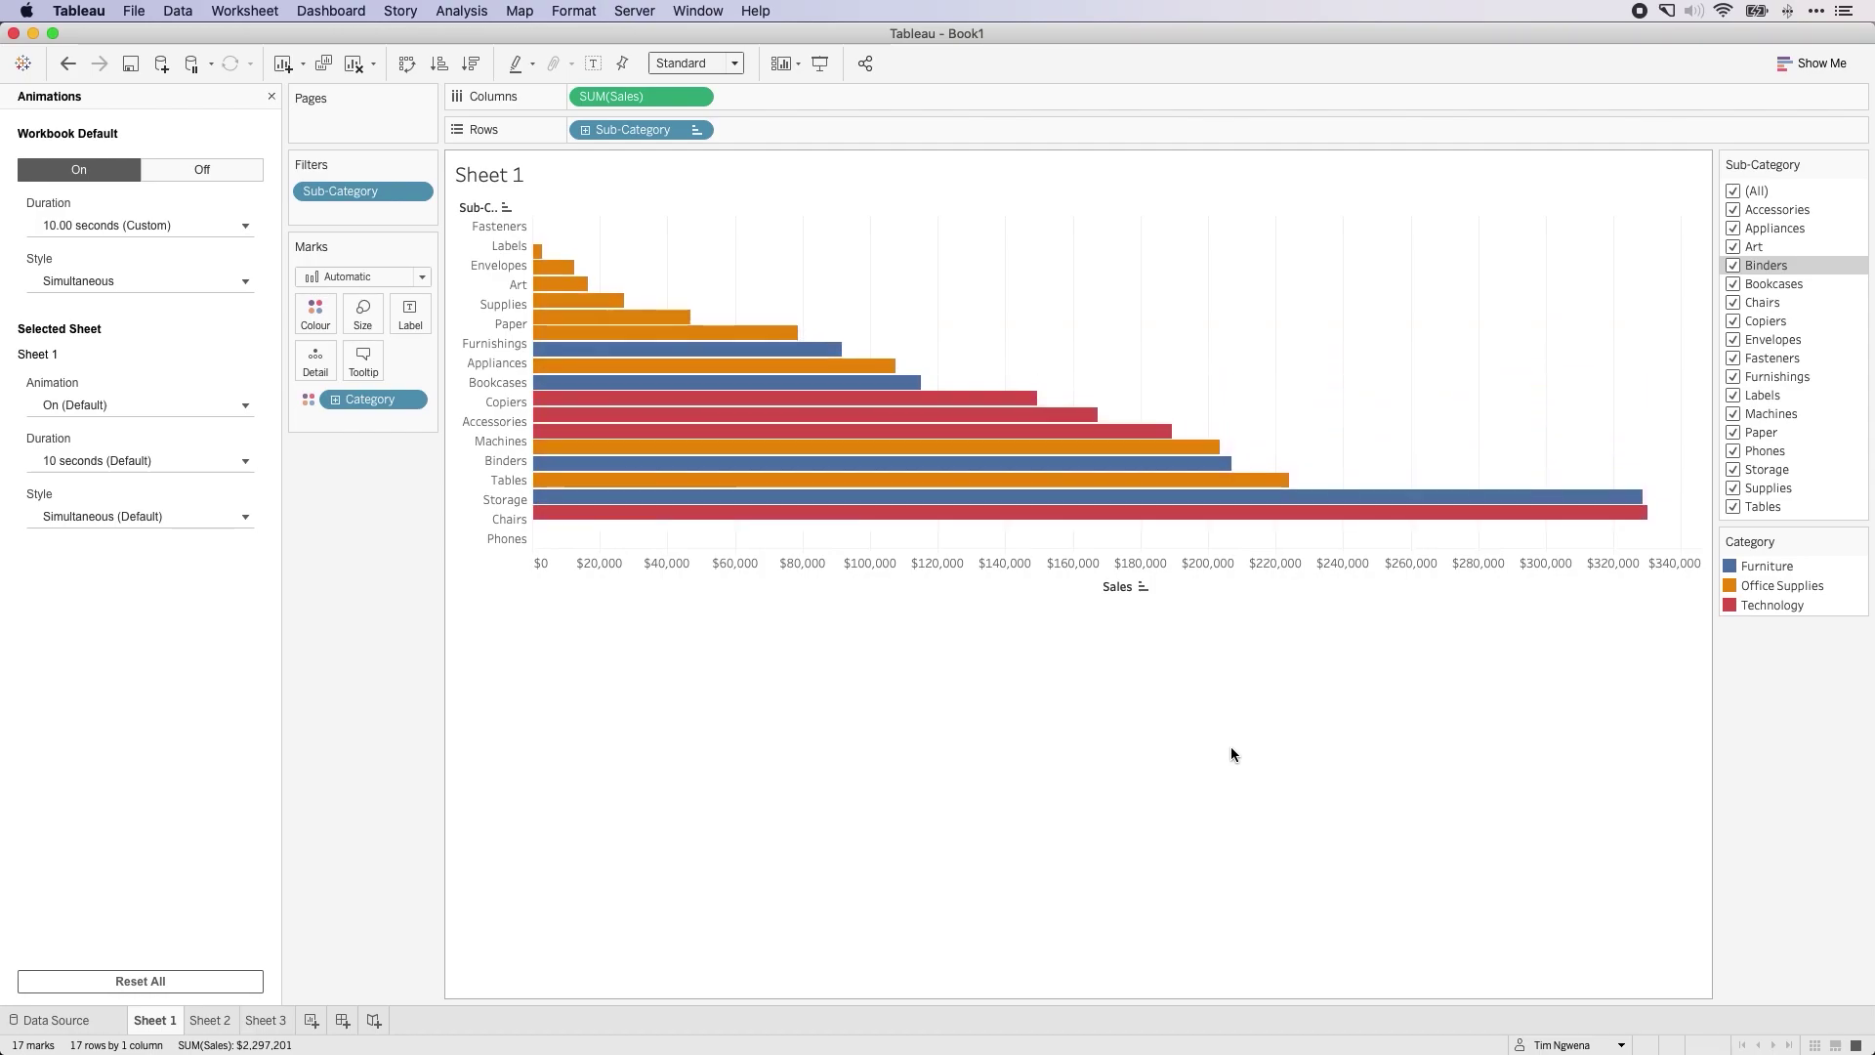
click(1144, 587)
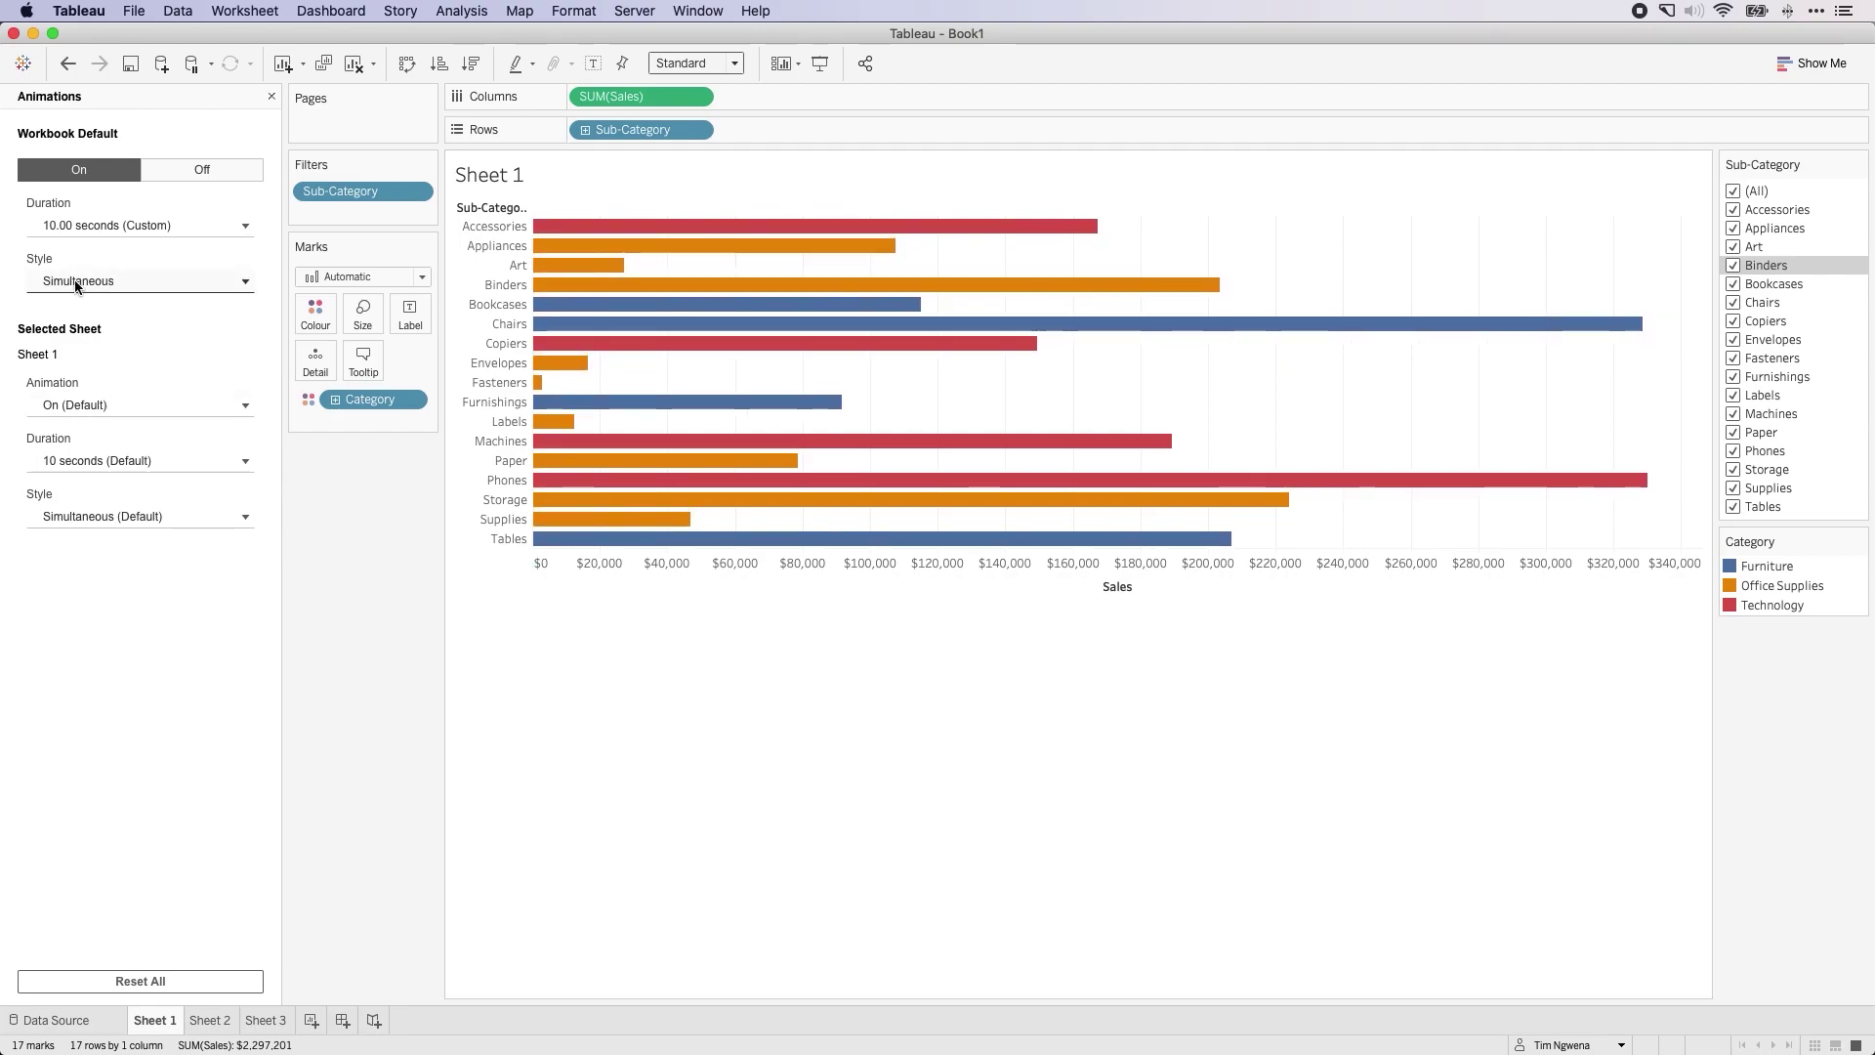
Try 0.30-second and 1-second animation durations and exclude Art from the bar chart
click(161, 225)
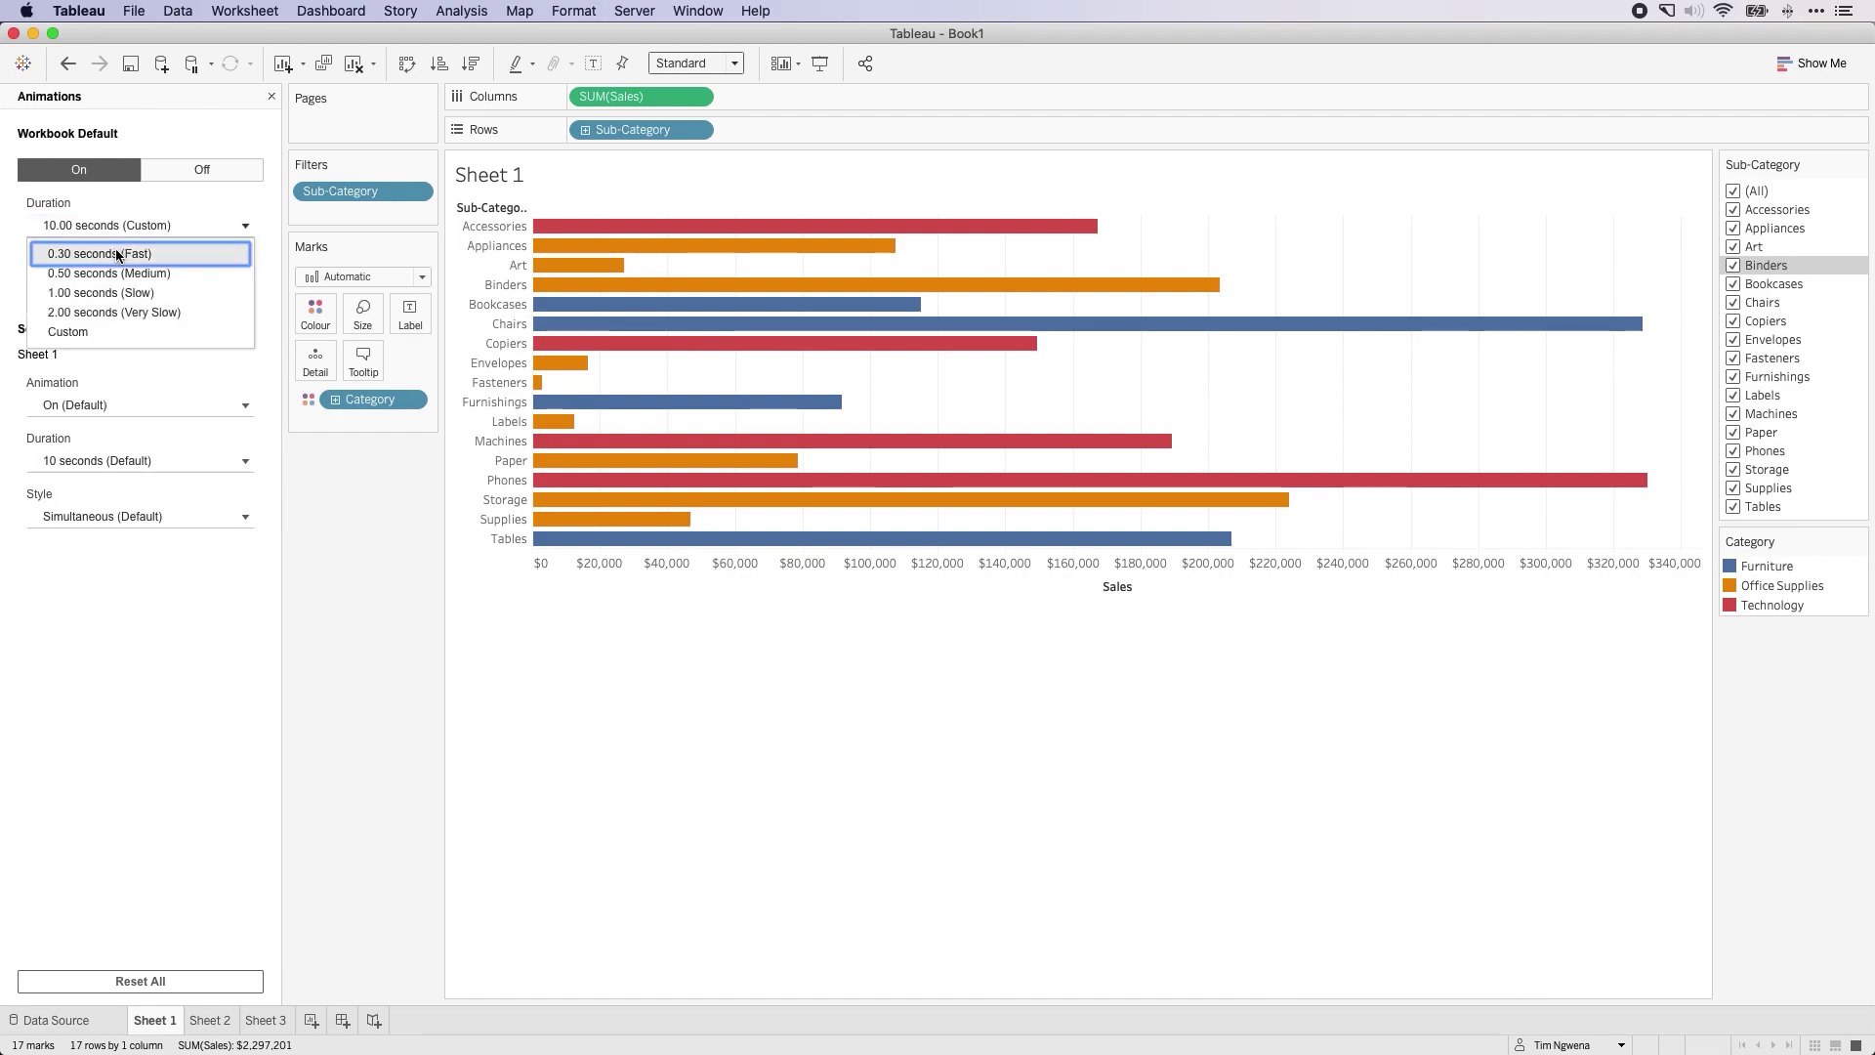
click(140, 255)
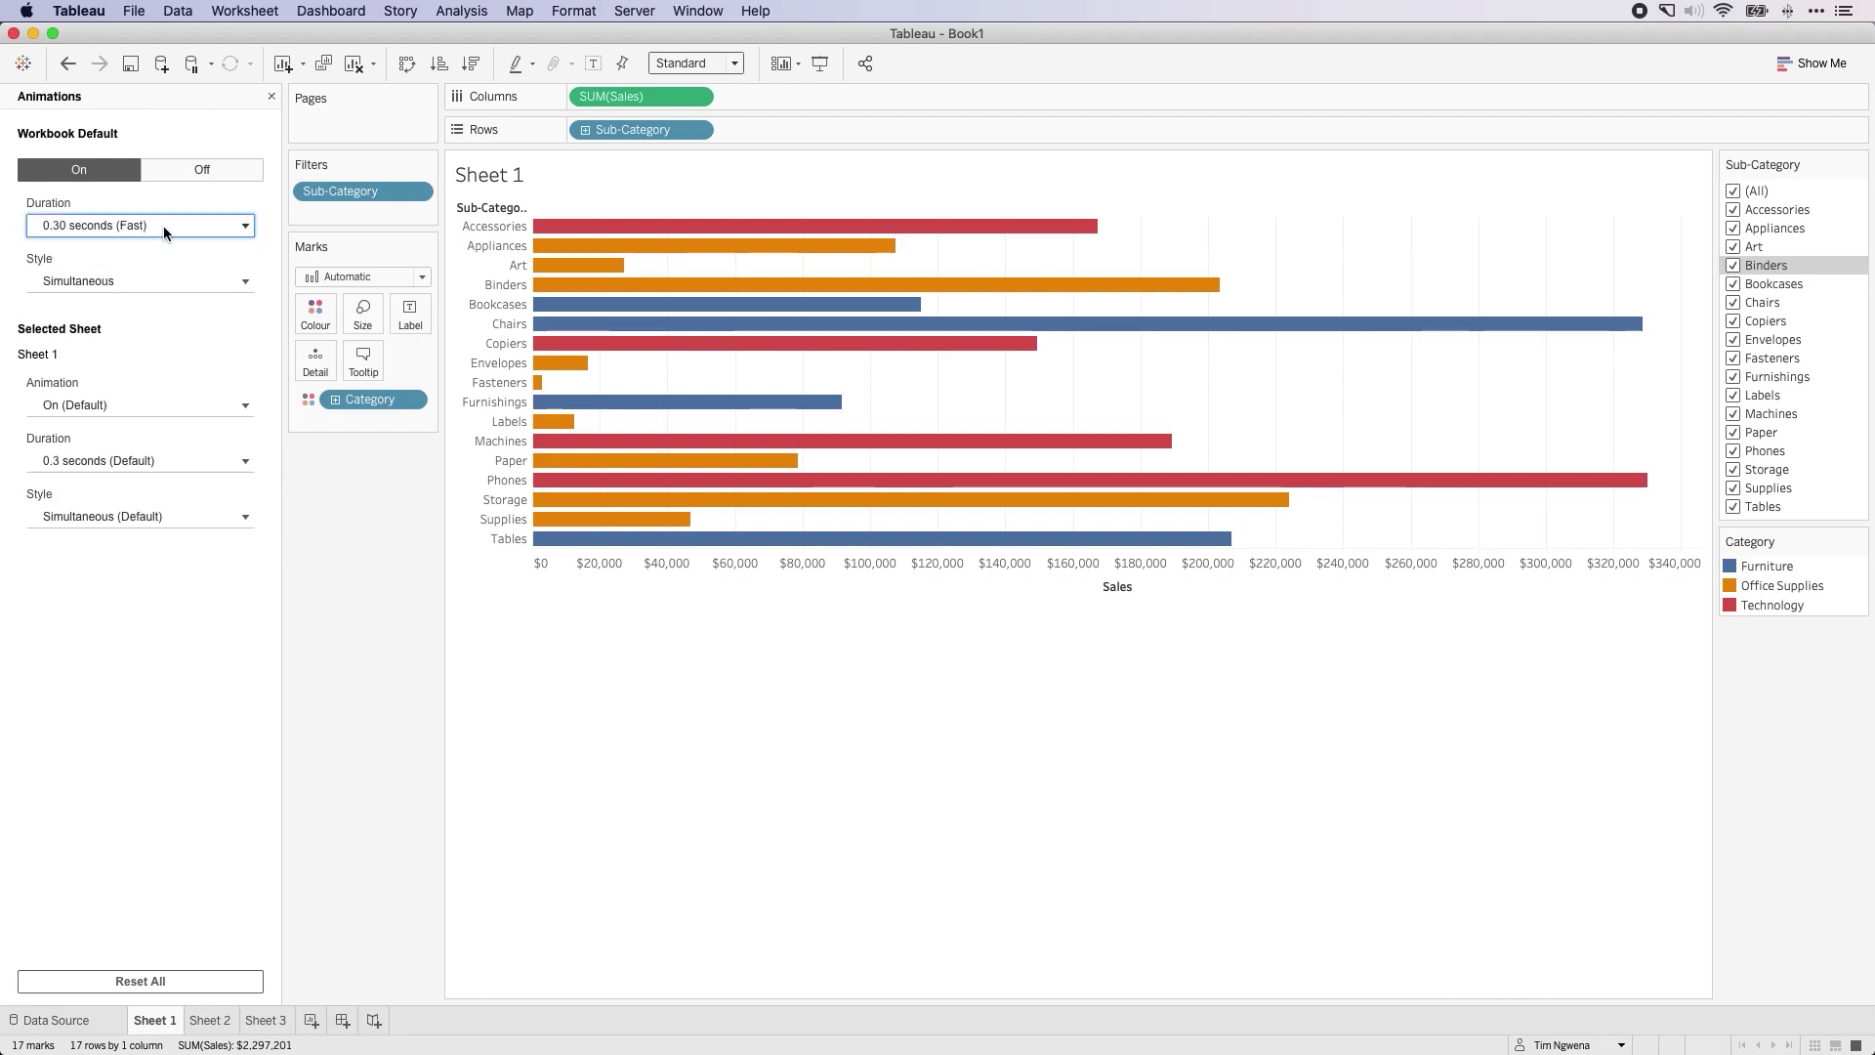
click(164, 226)
click(146, 288)
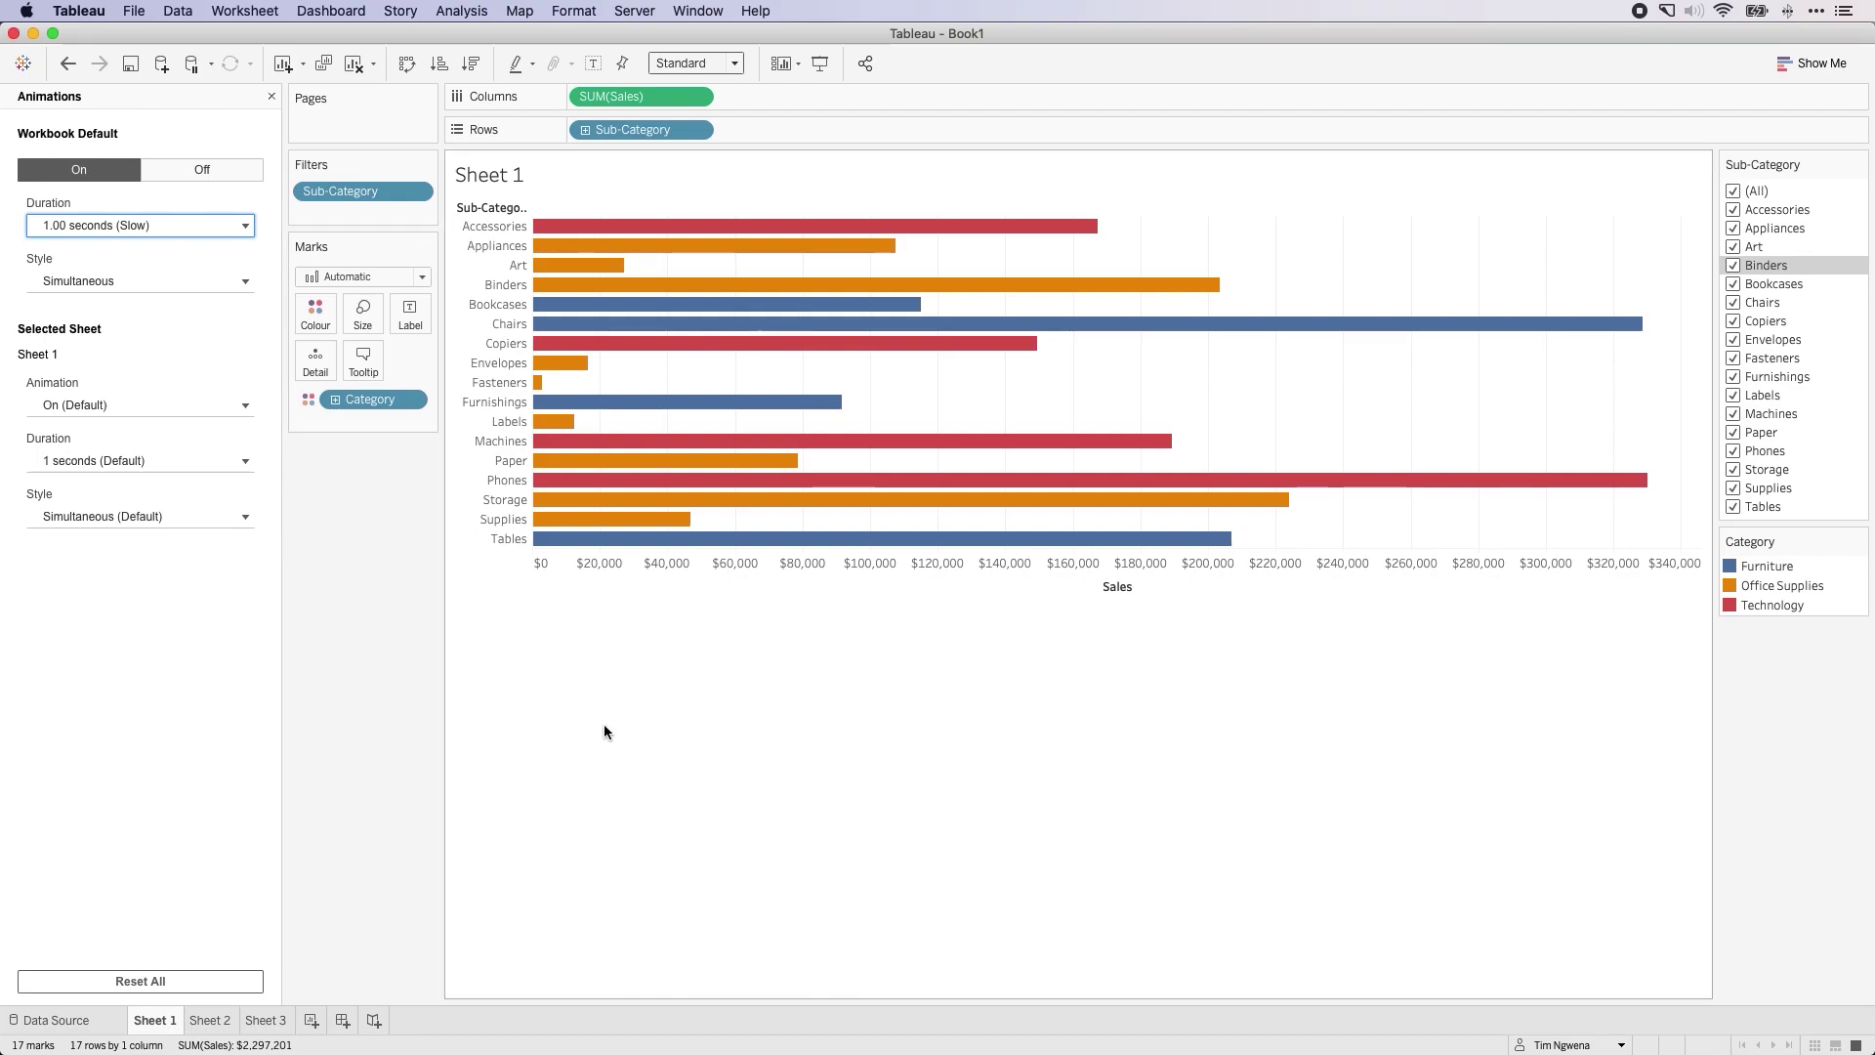
click(1736, 249)
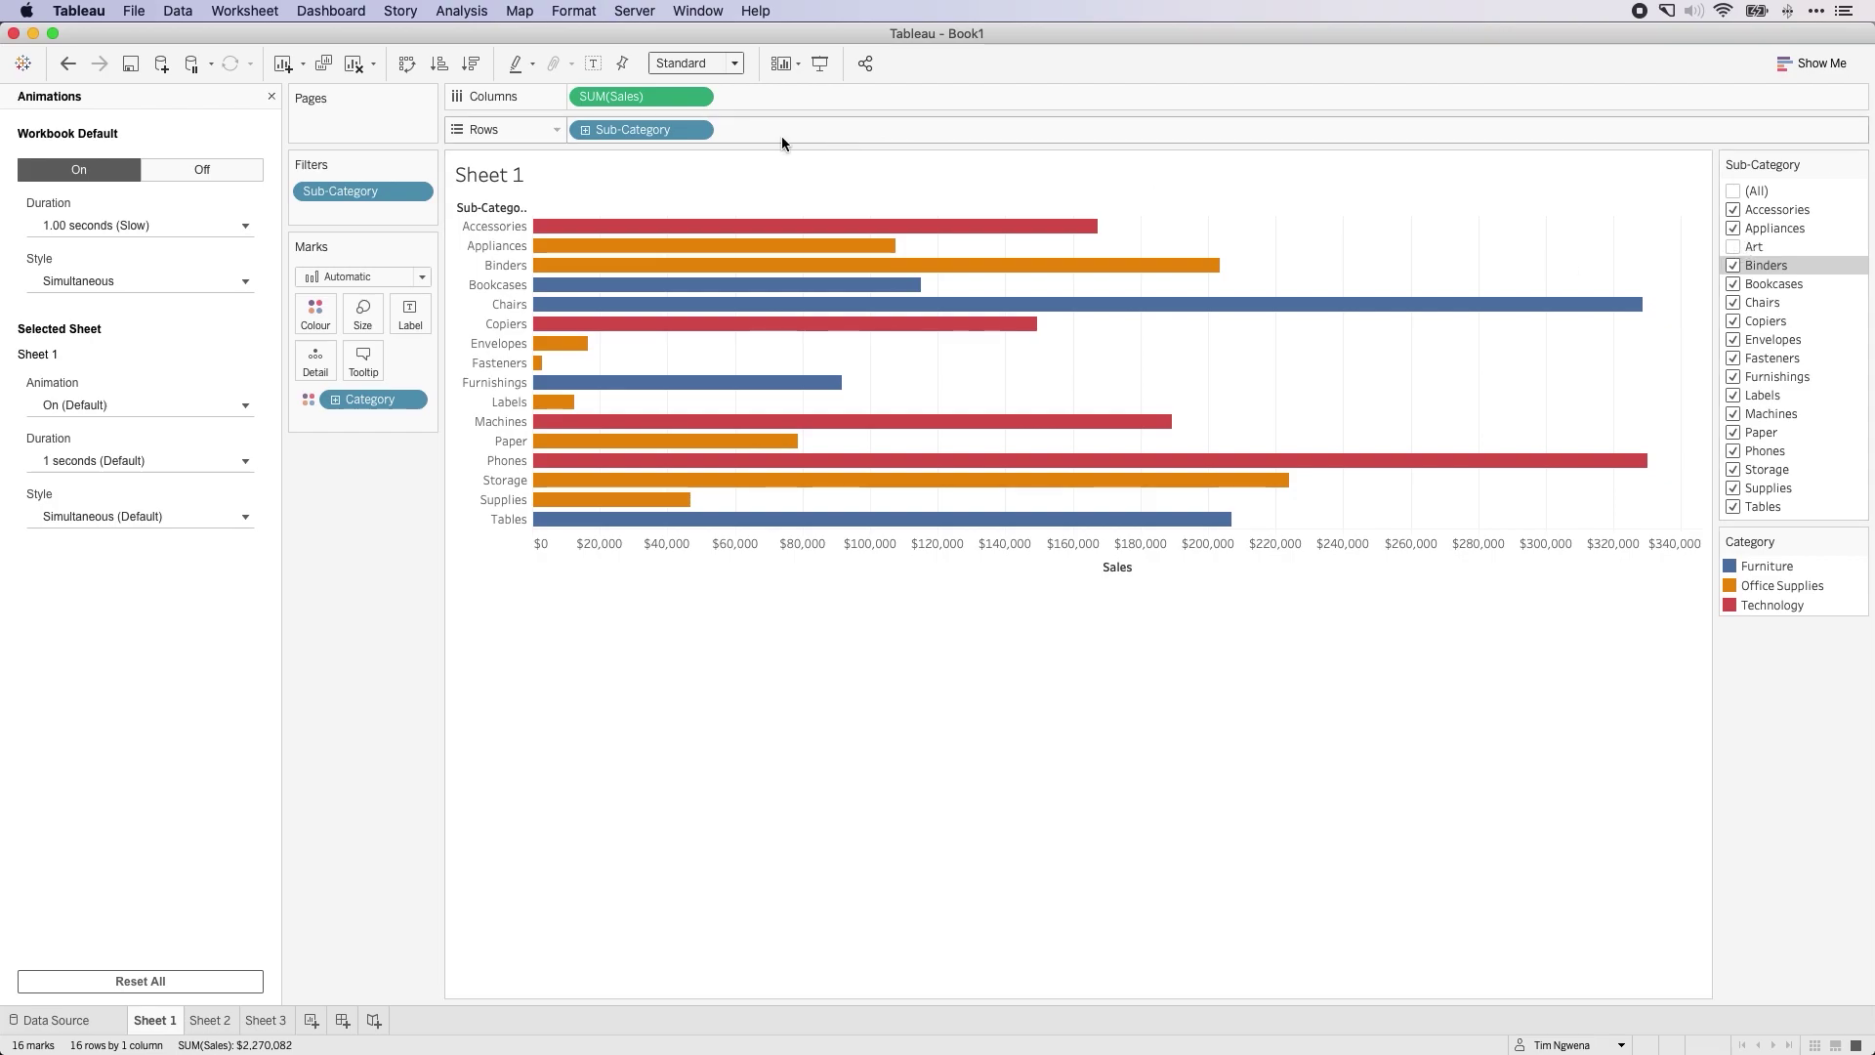
Set the workbook animation duration to 2 seconds and exclude Chairs
click(162, 231)
click(137, 313)
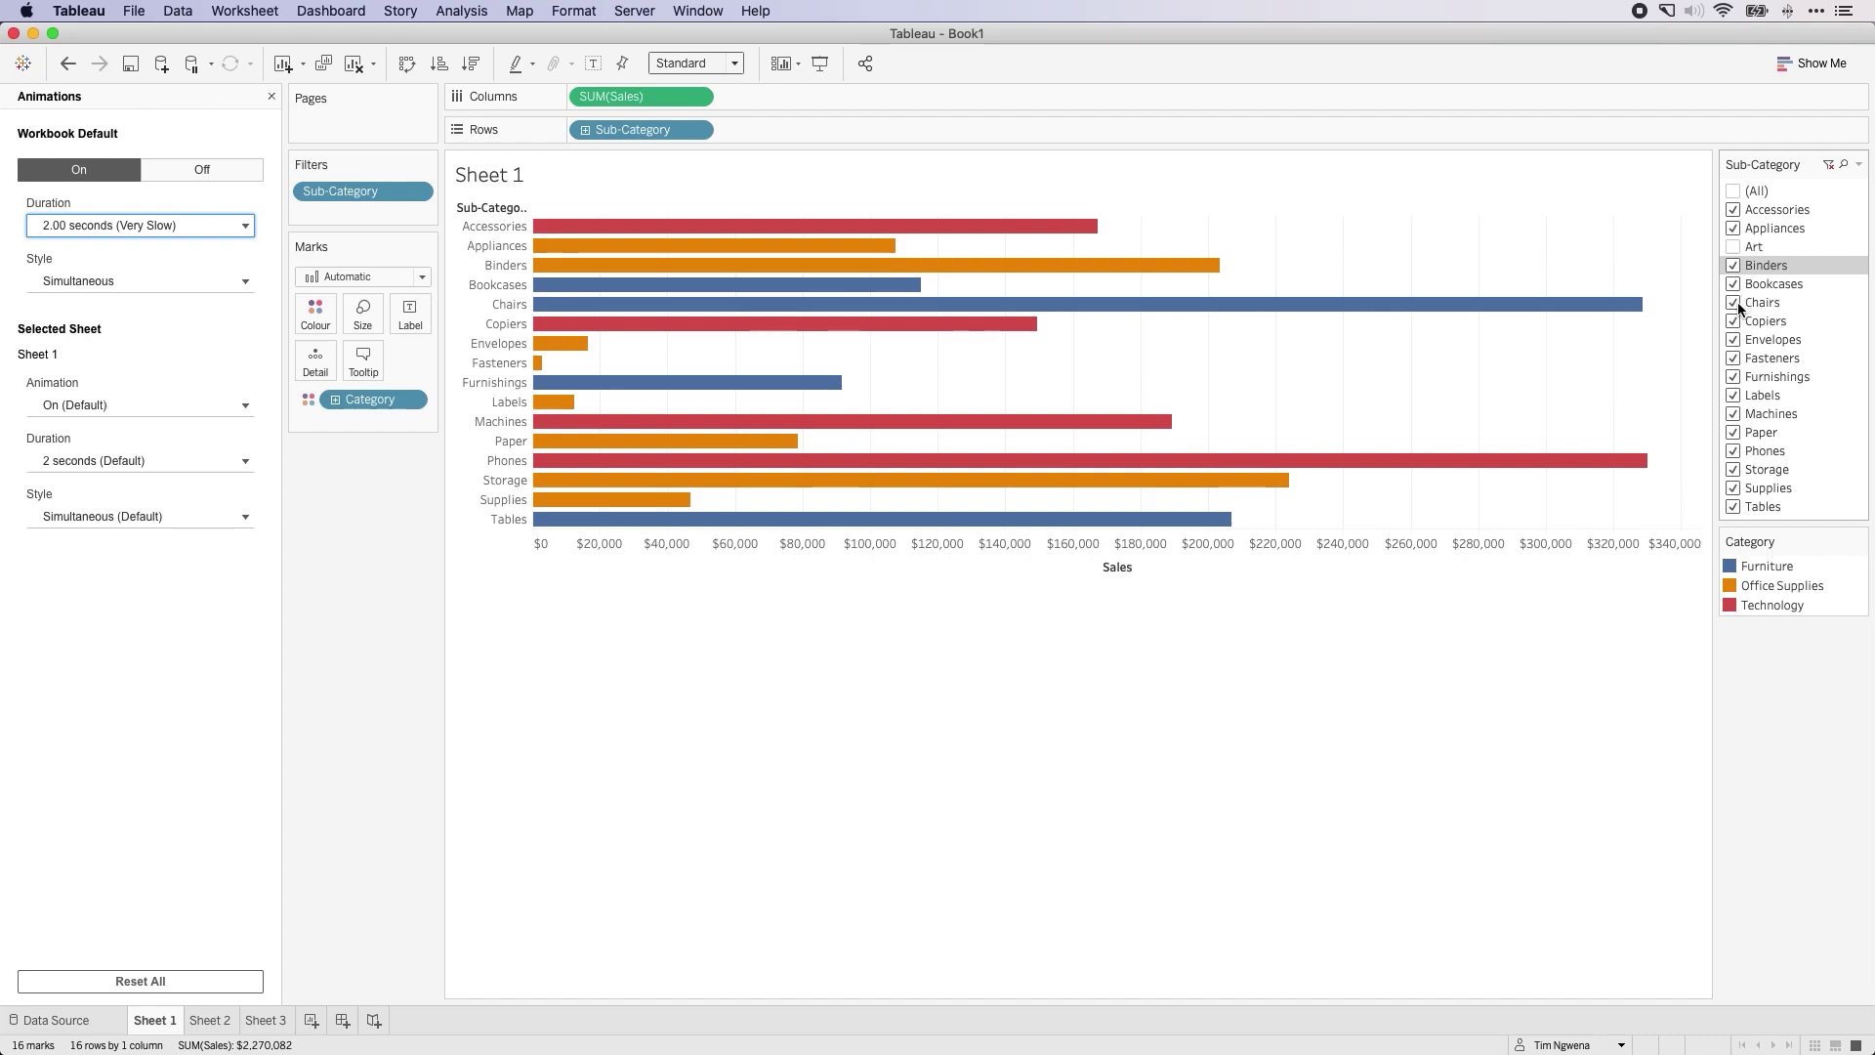
mouse_move(799, 306)
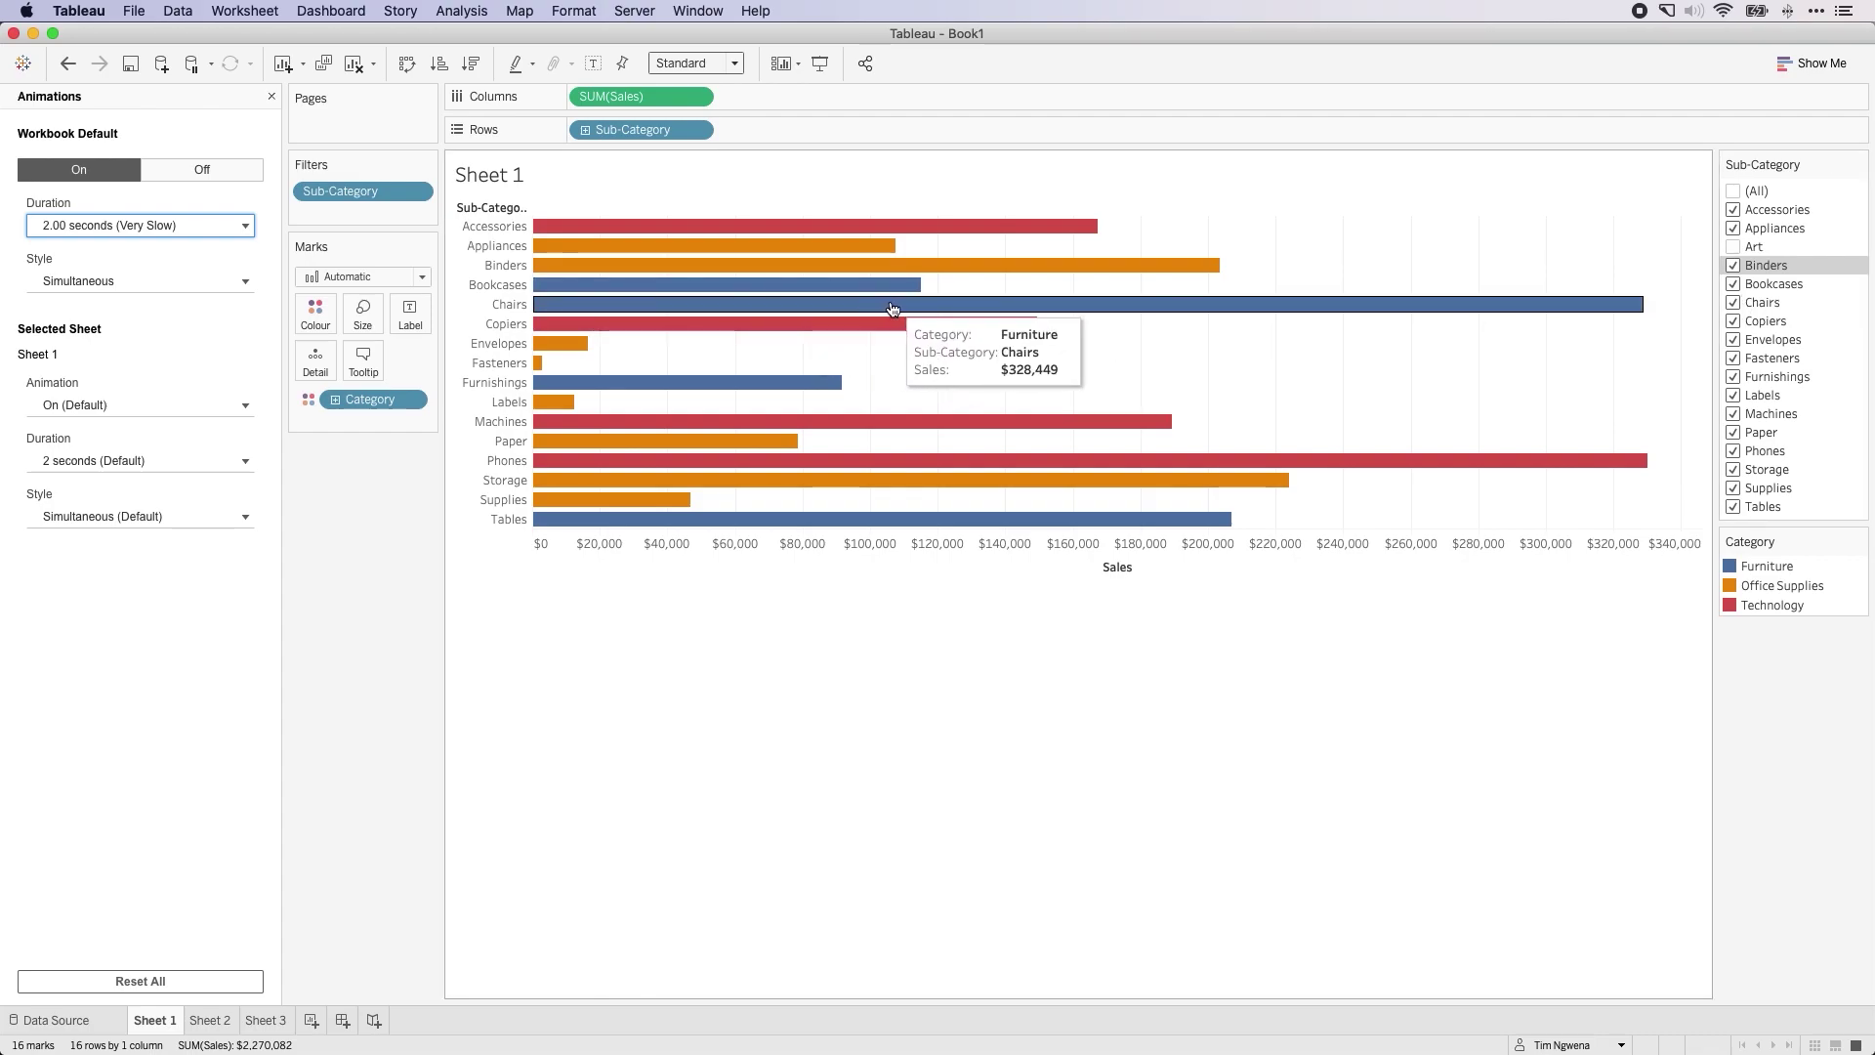
click(1733, 303)
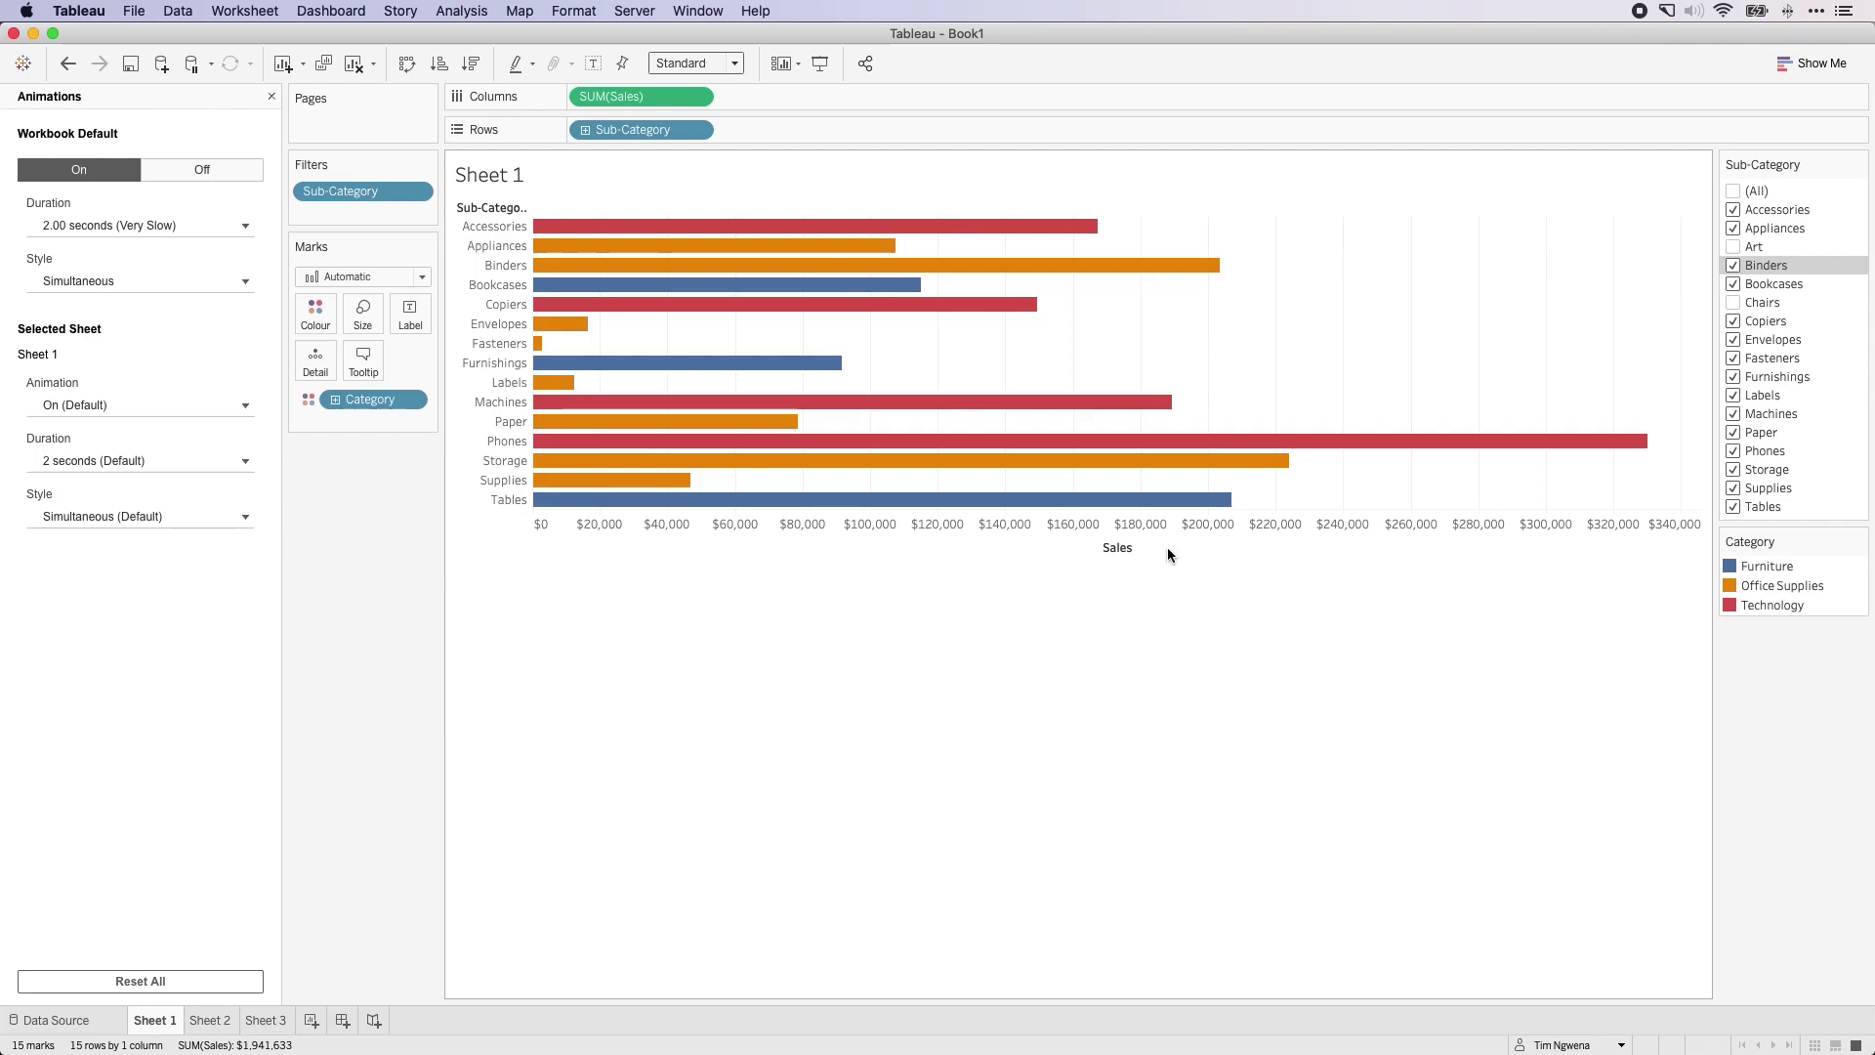
Switch Workbook Default Style to Sequential and re-check Chairs in the Sub-Category filter
click(77, 281)
click(83, 311)
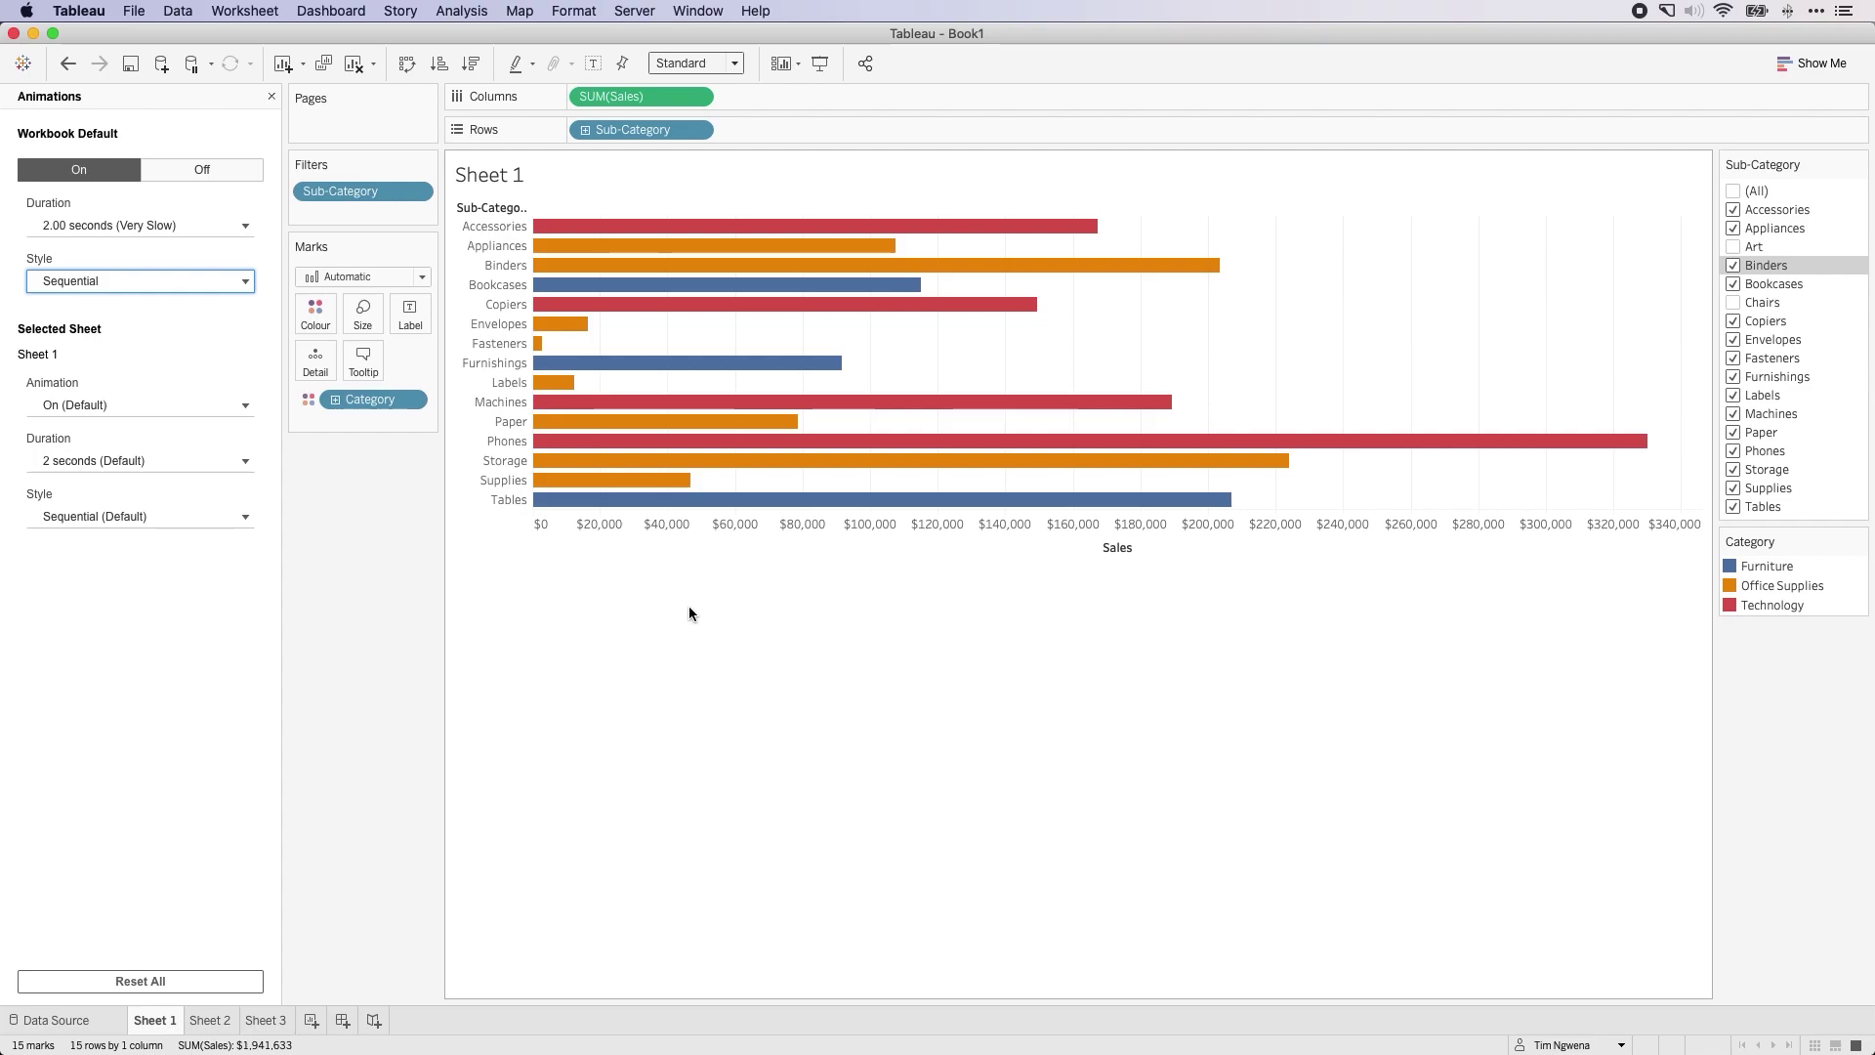
click(1734, 304)
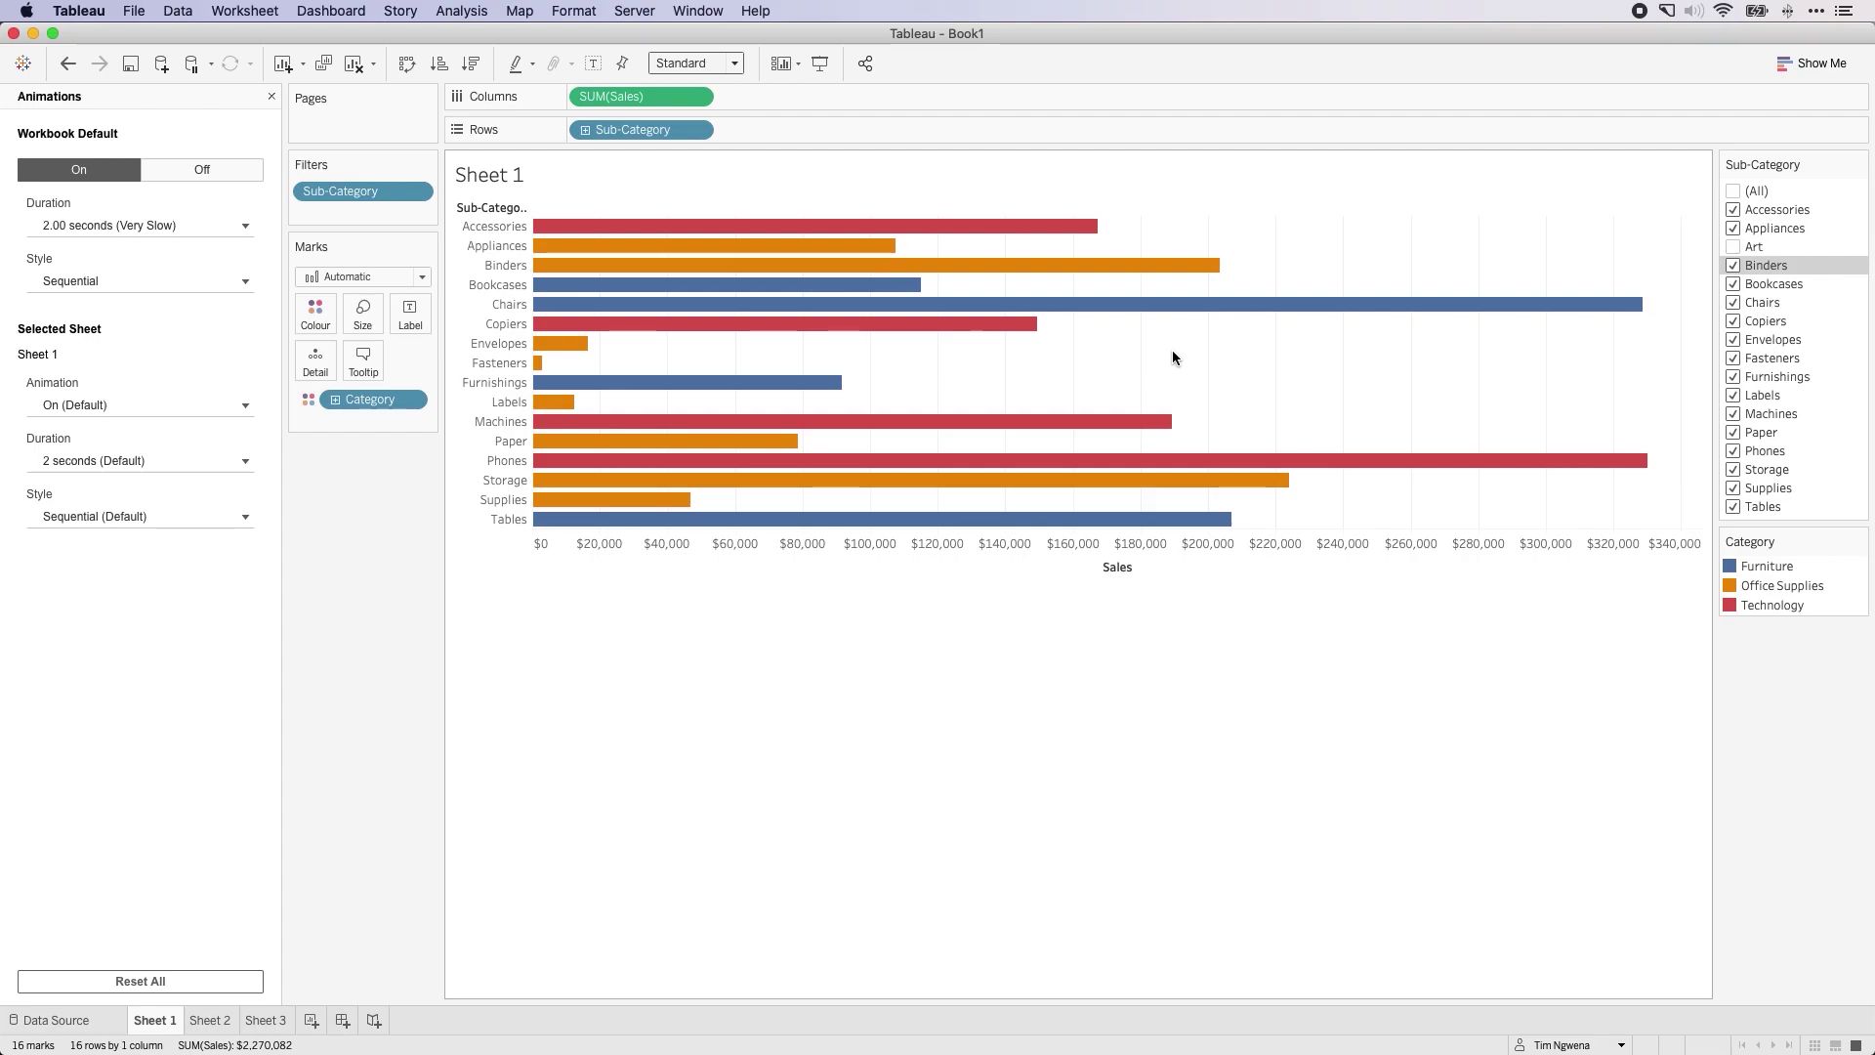
Pick 0.30 seconds (Fast) as workbook animation duration and re-check Art in the filter
click(156, 226)
click(123, 254)
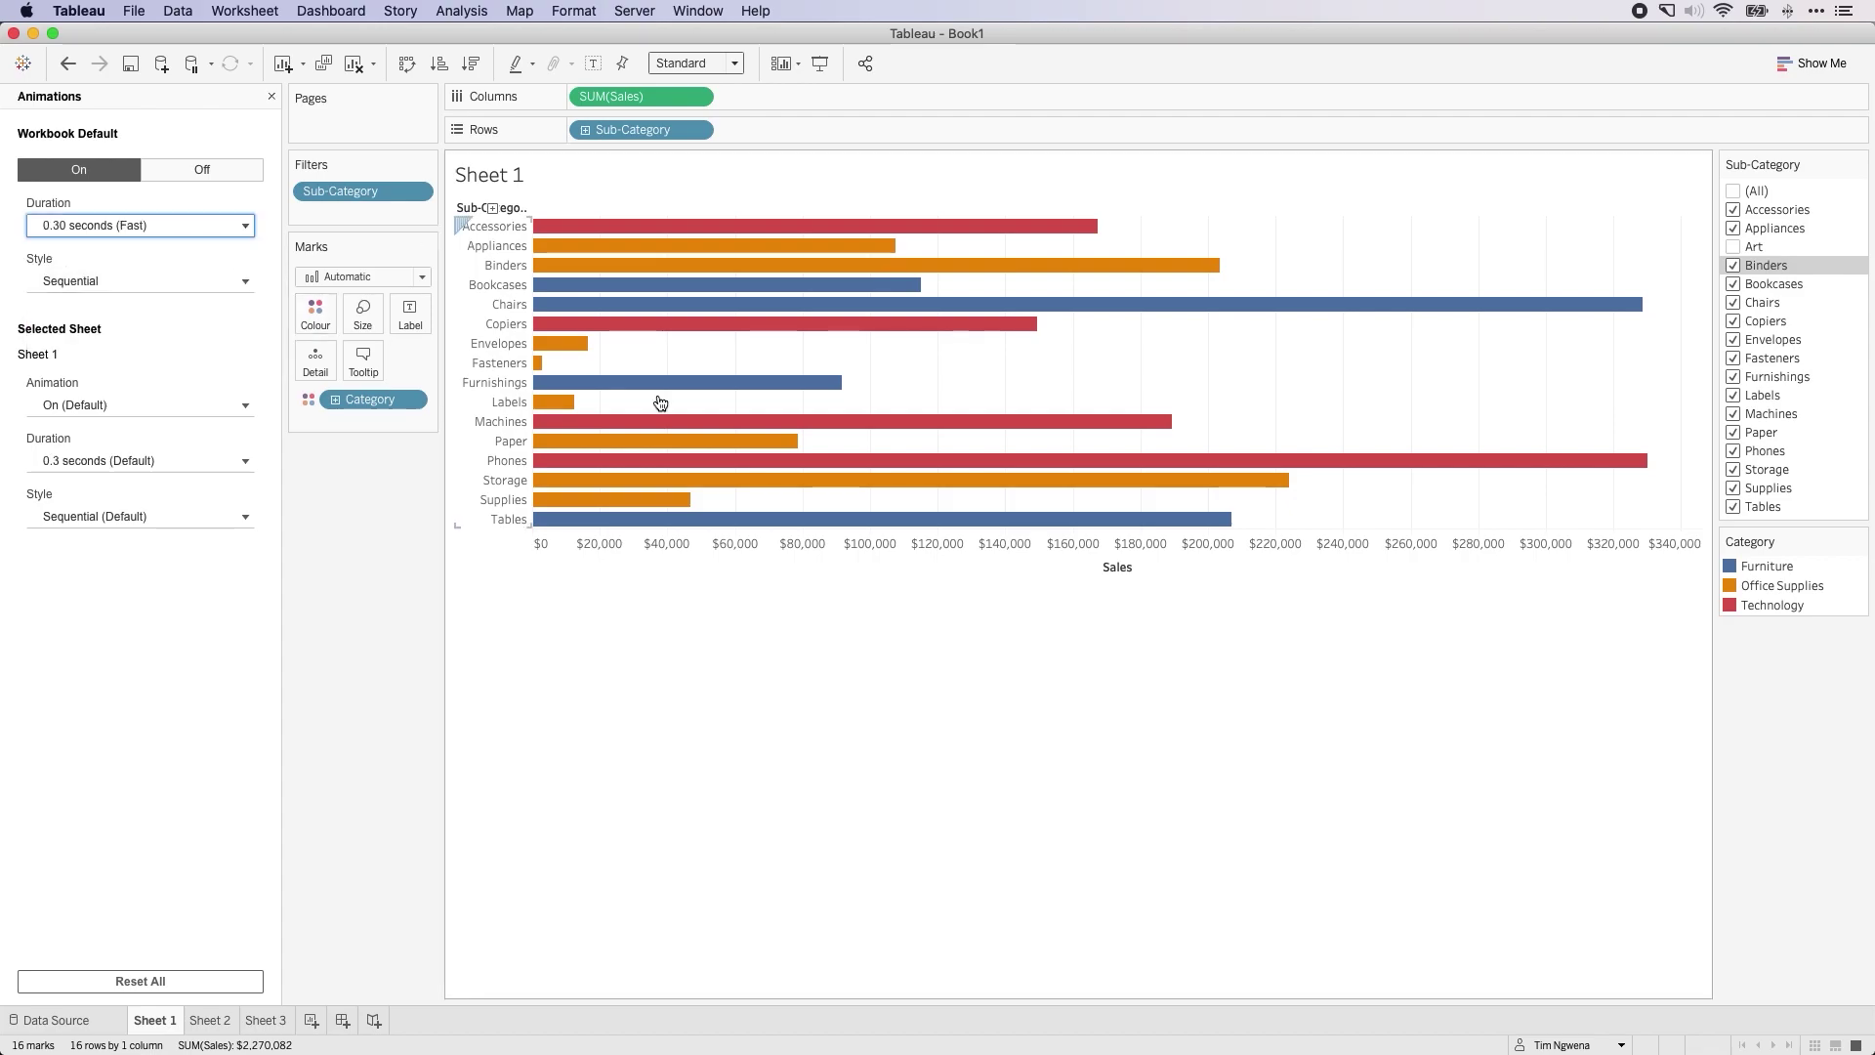
click(1734, 247)
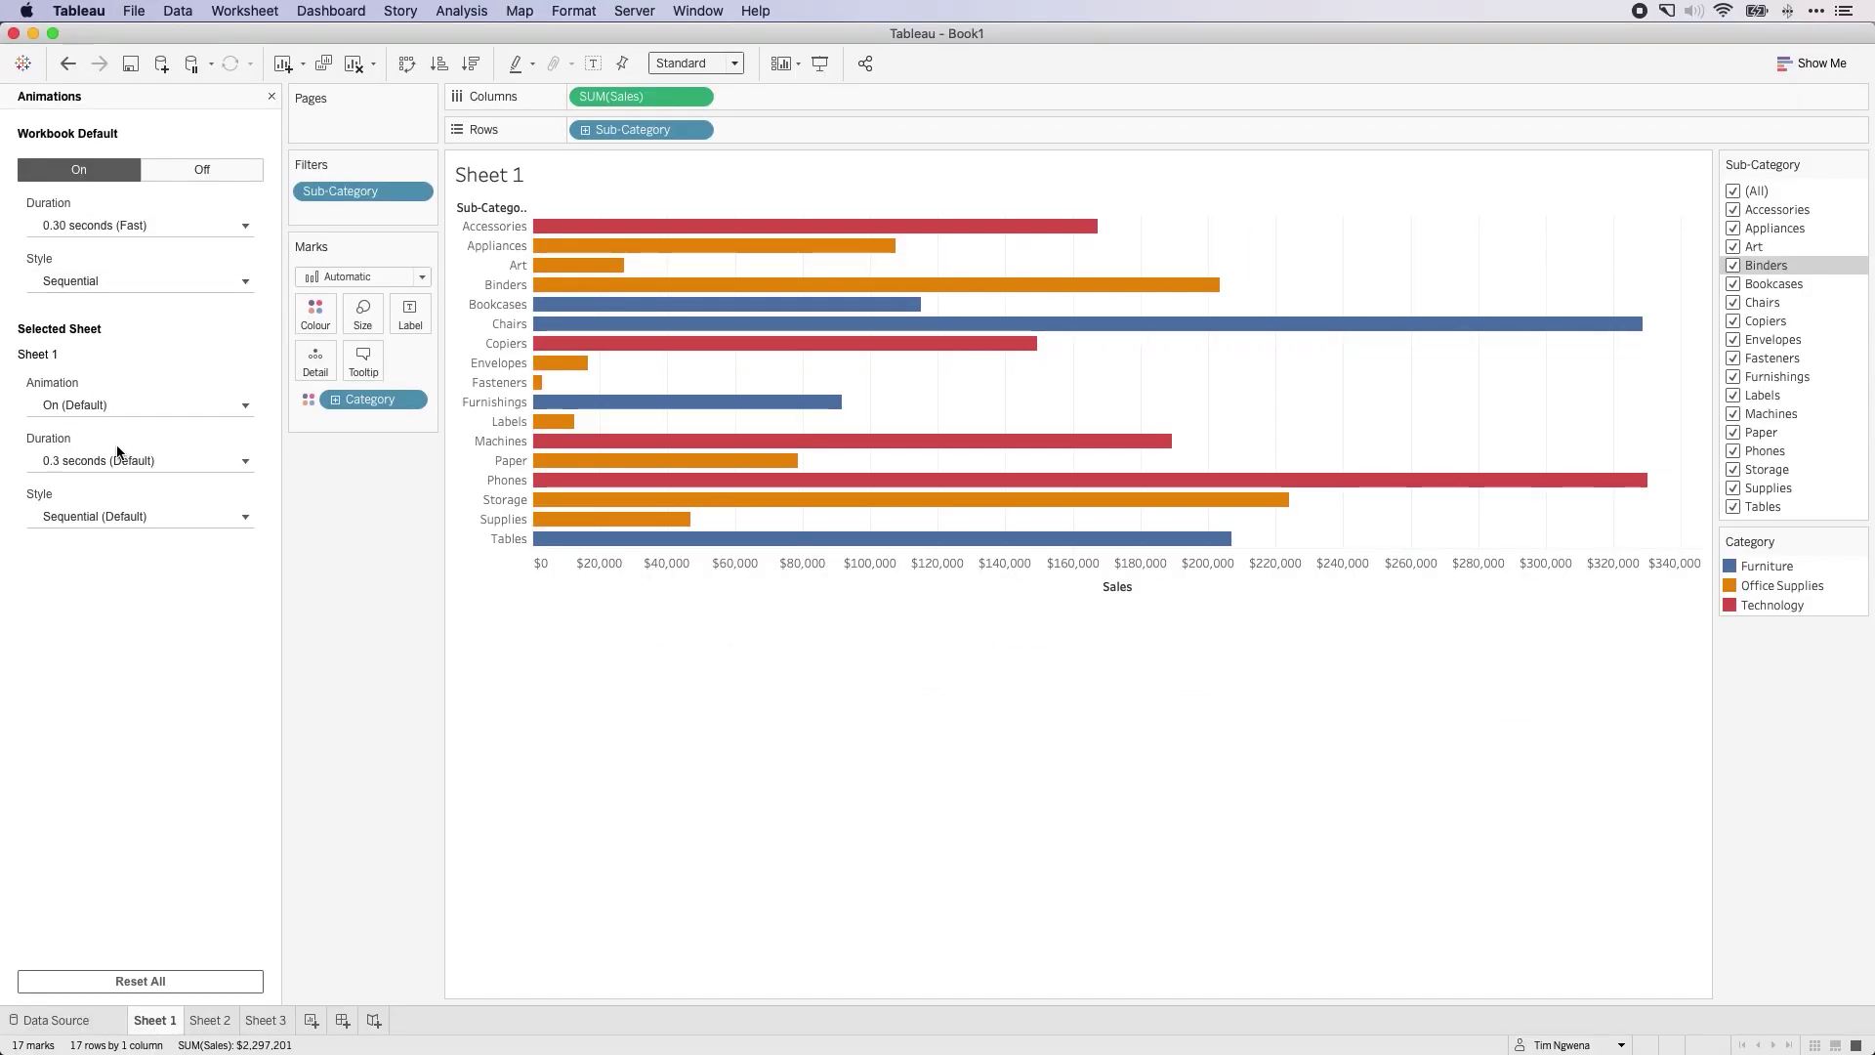
Set Sheet 1's Selected Sheet Animation to On, then Off, then back On
click(114, 404)
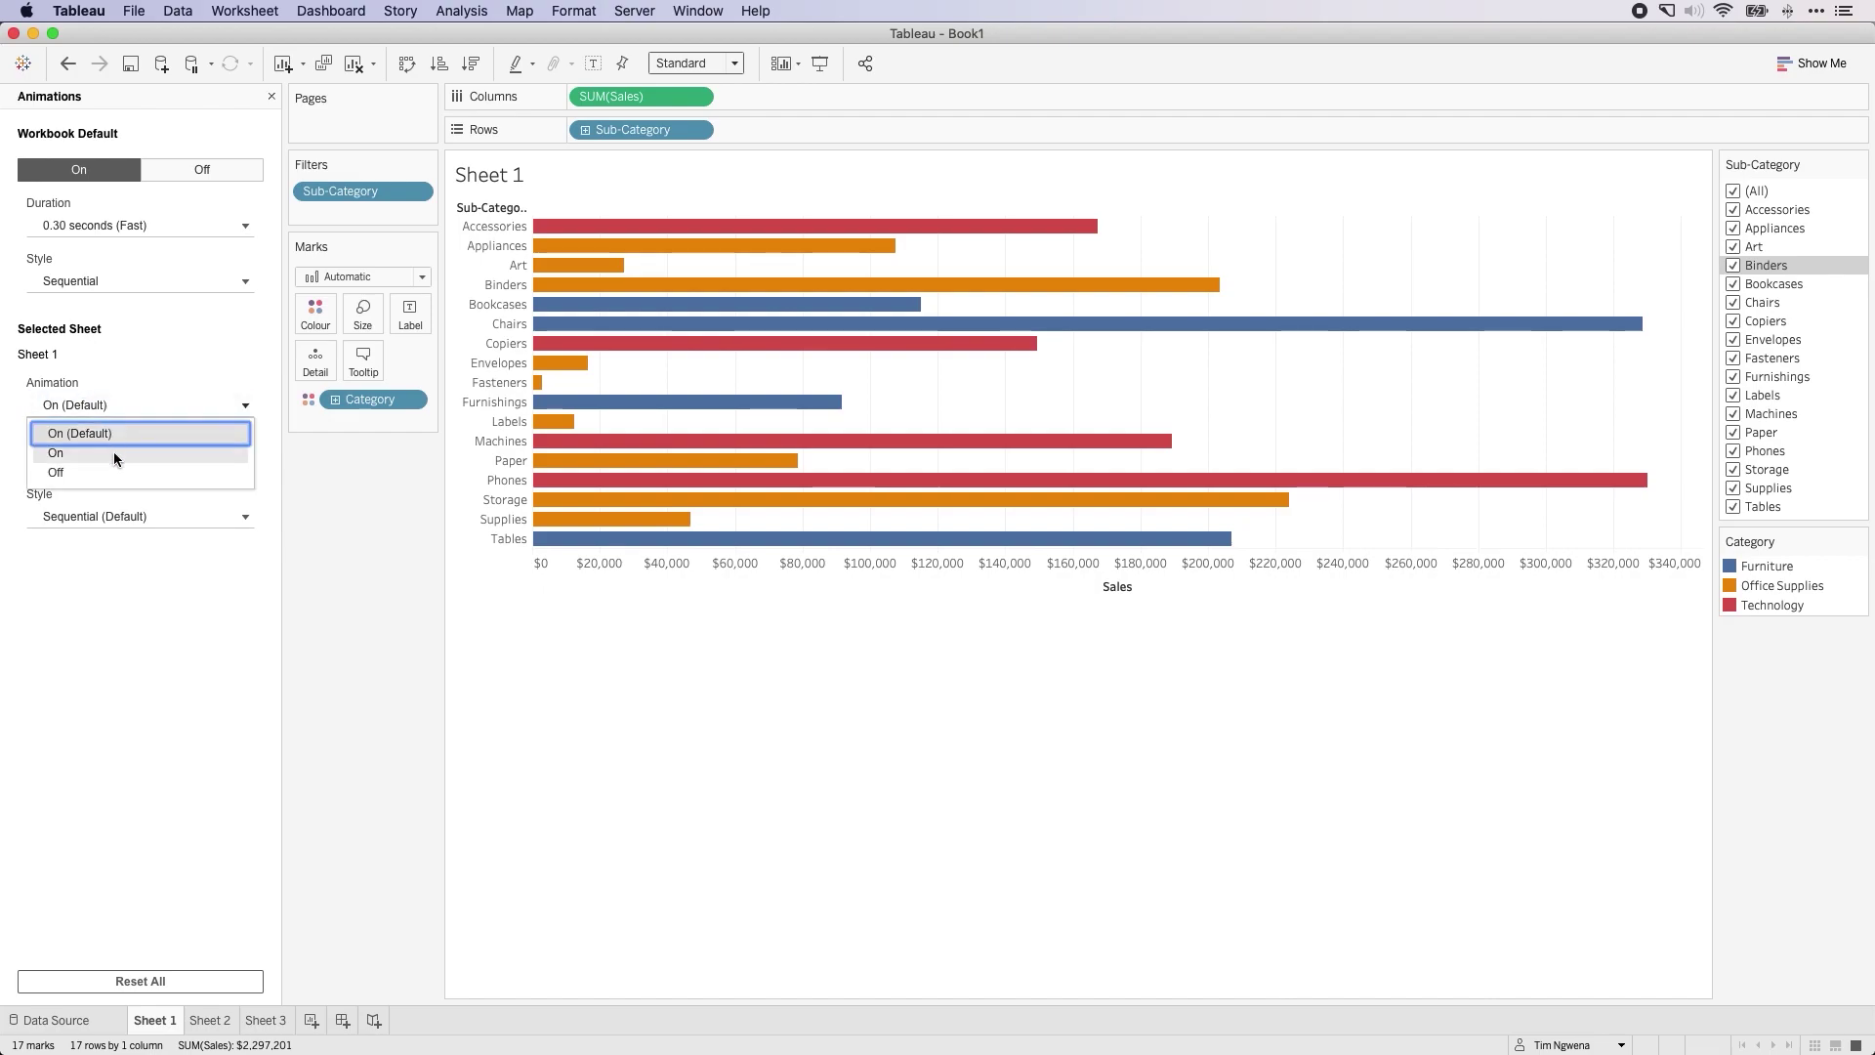
click(114, 452)
click(172, 402)
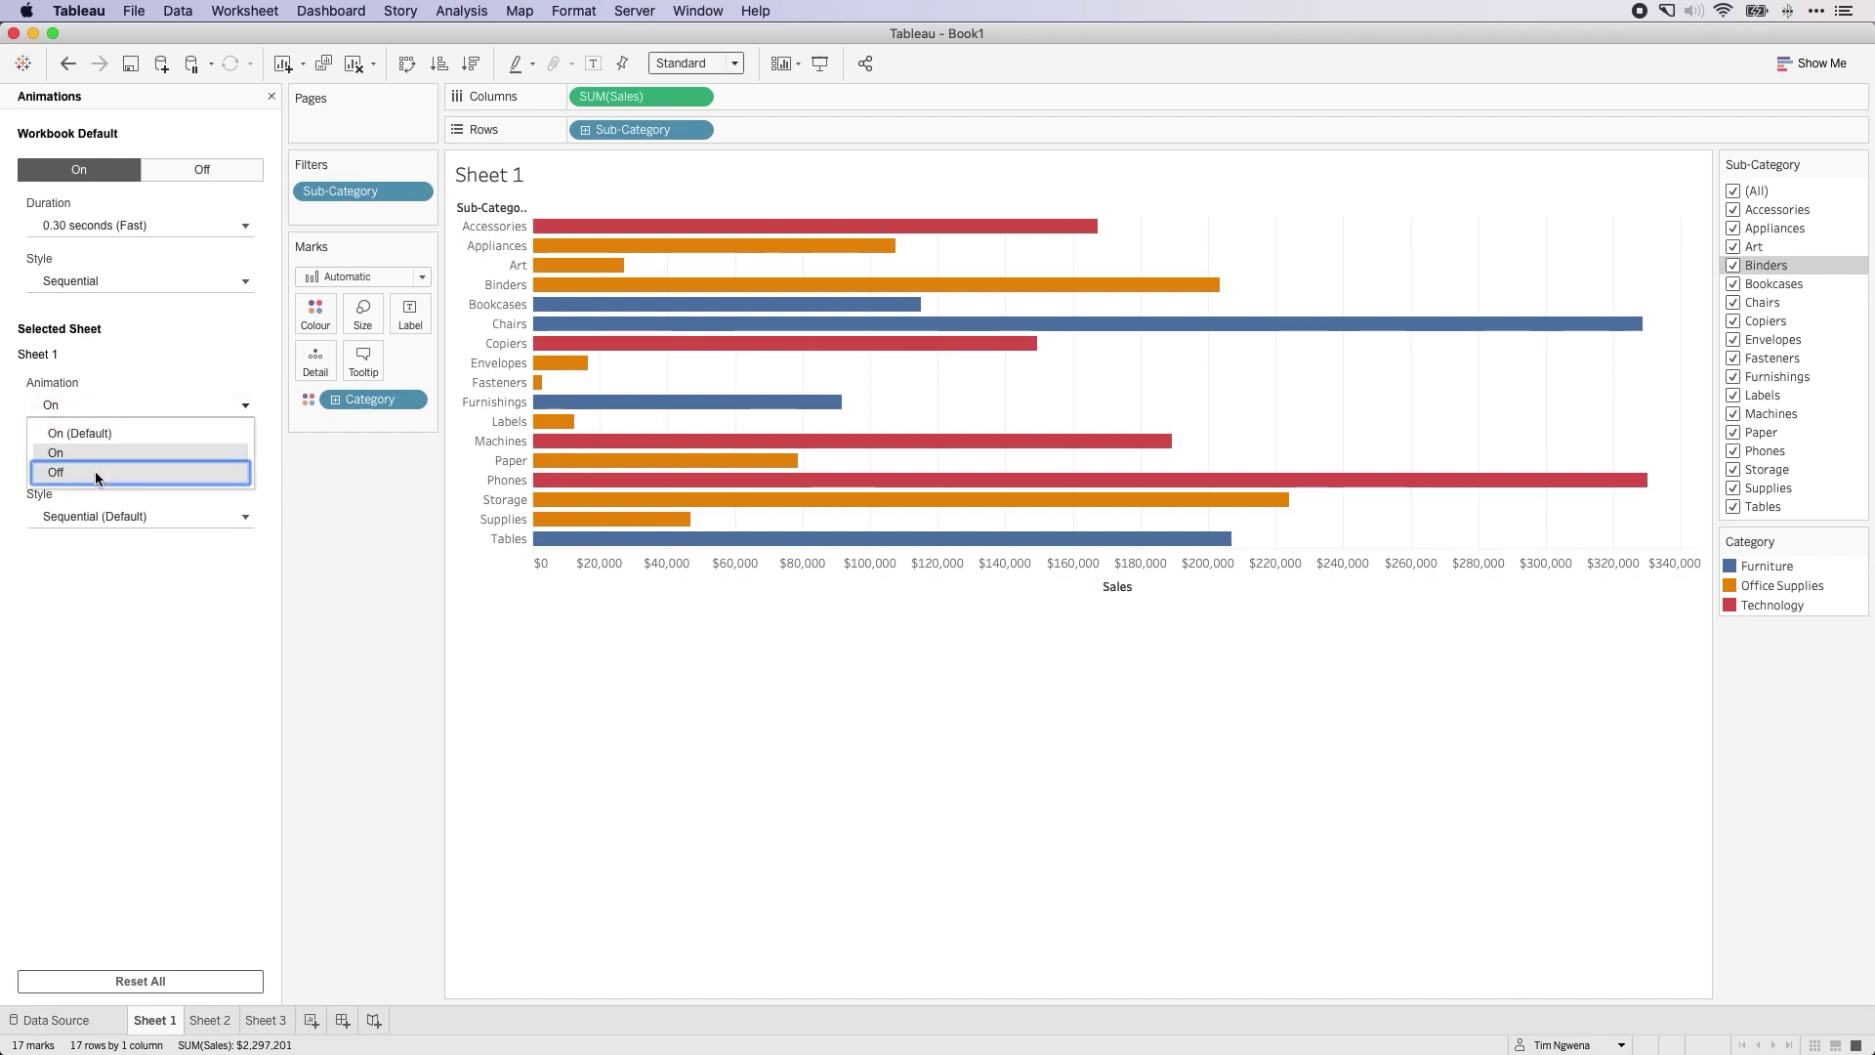
click(102, 473)
click(168, 412)
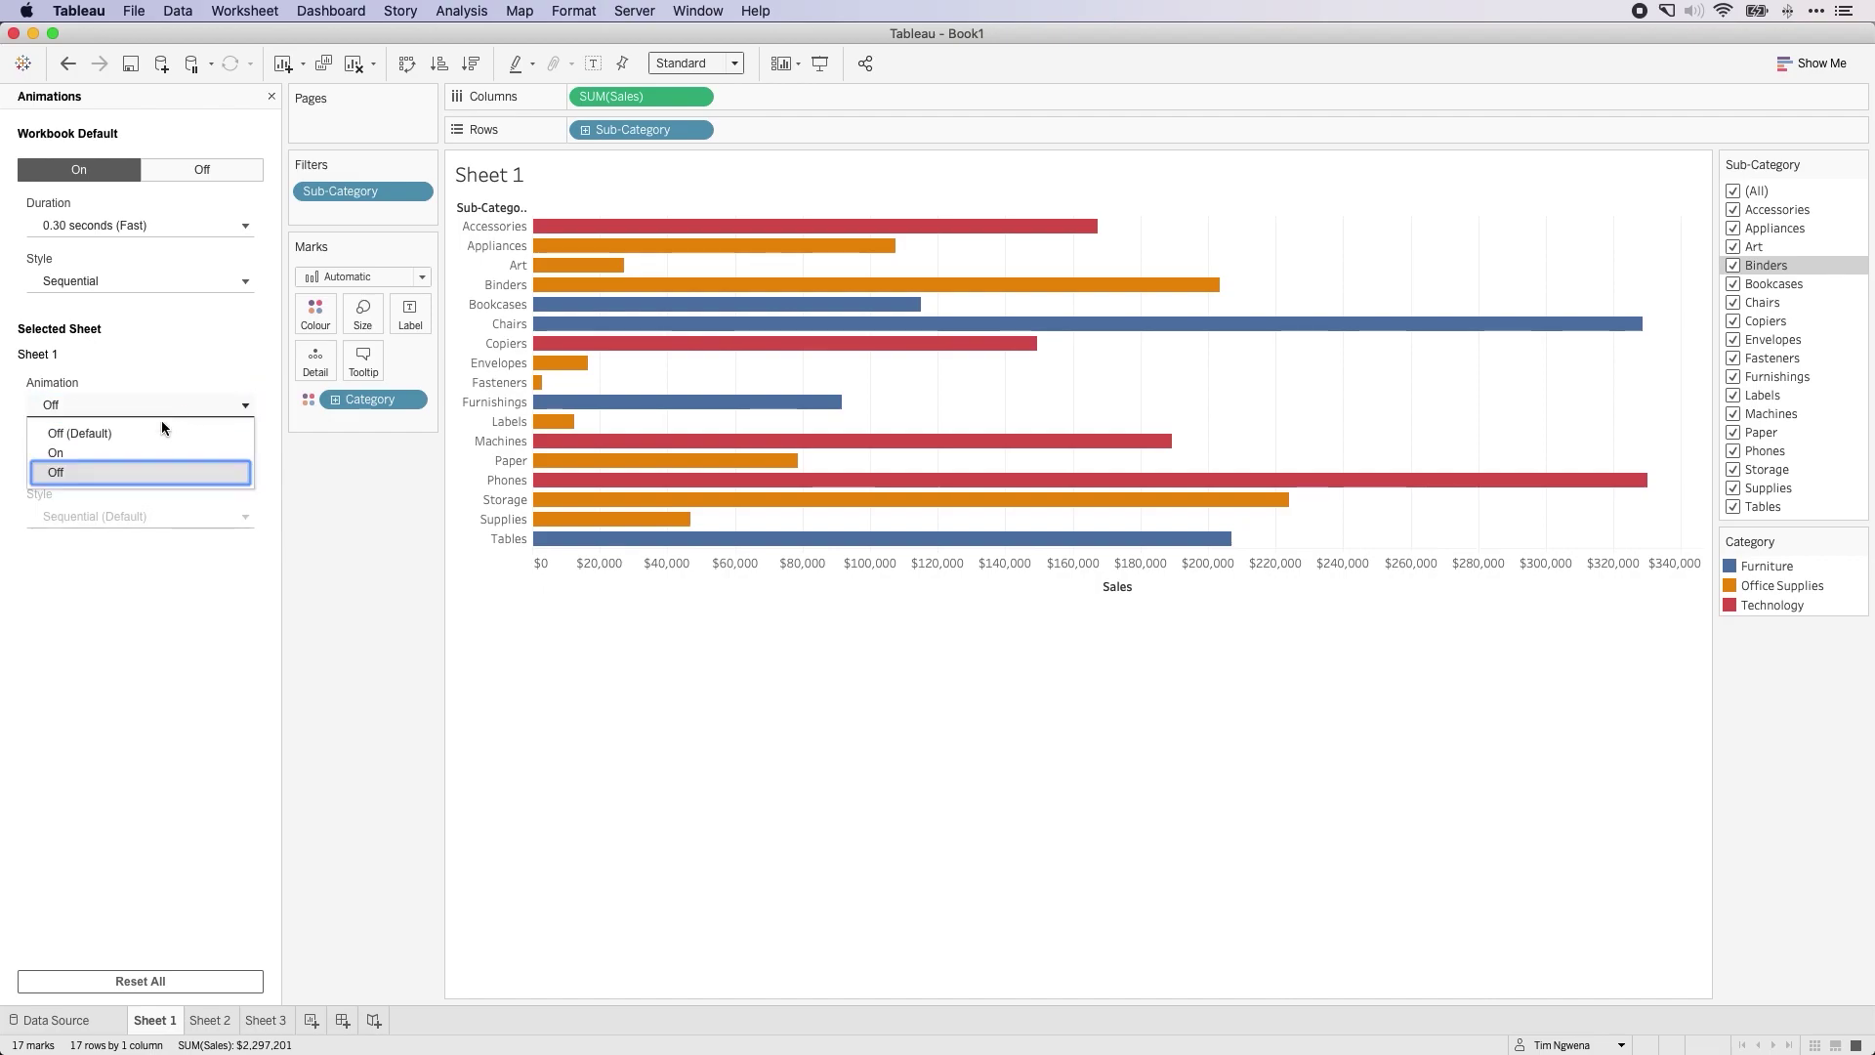
click(97, 452)
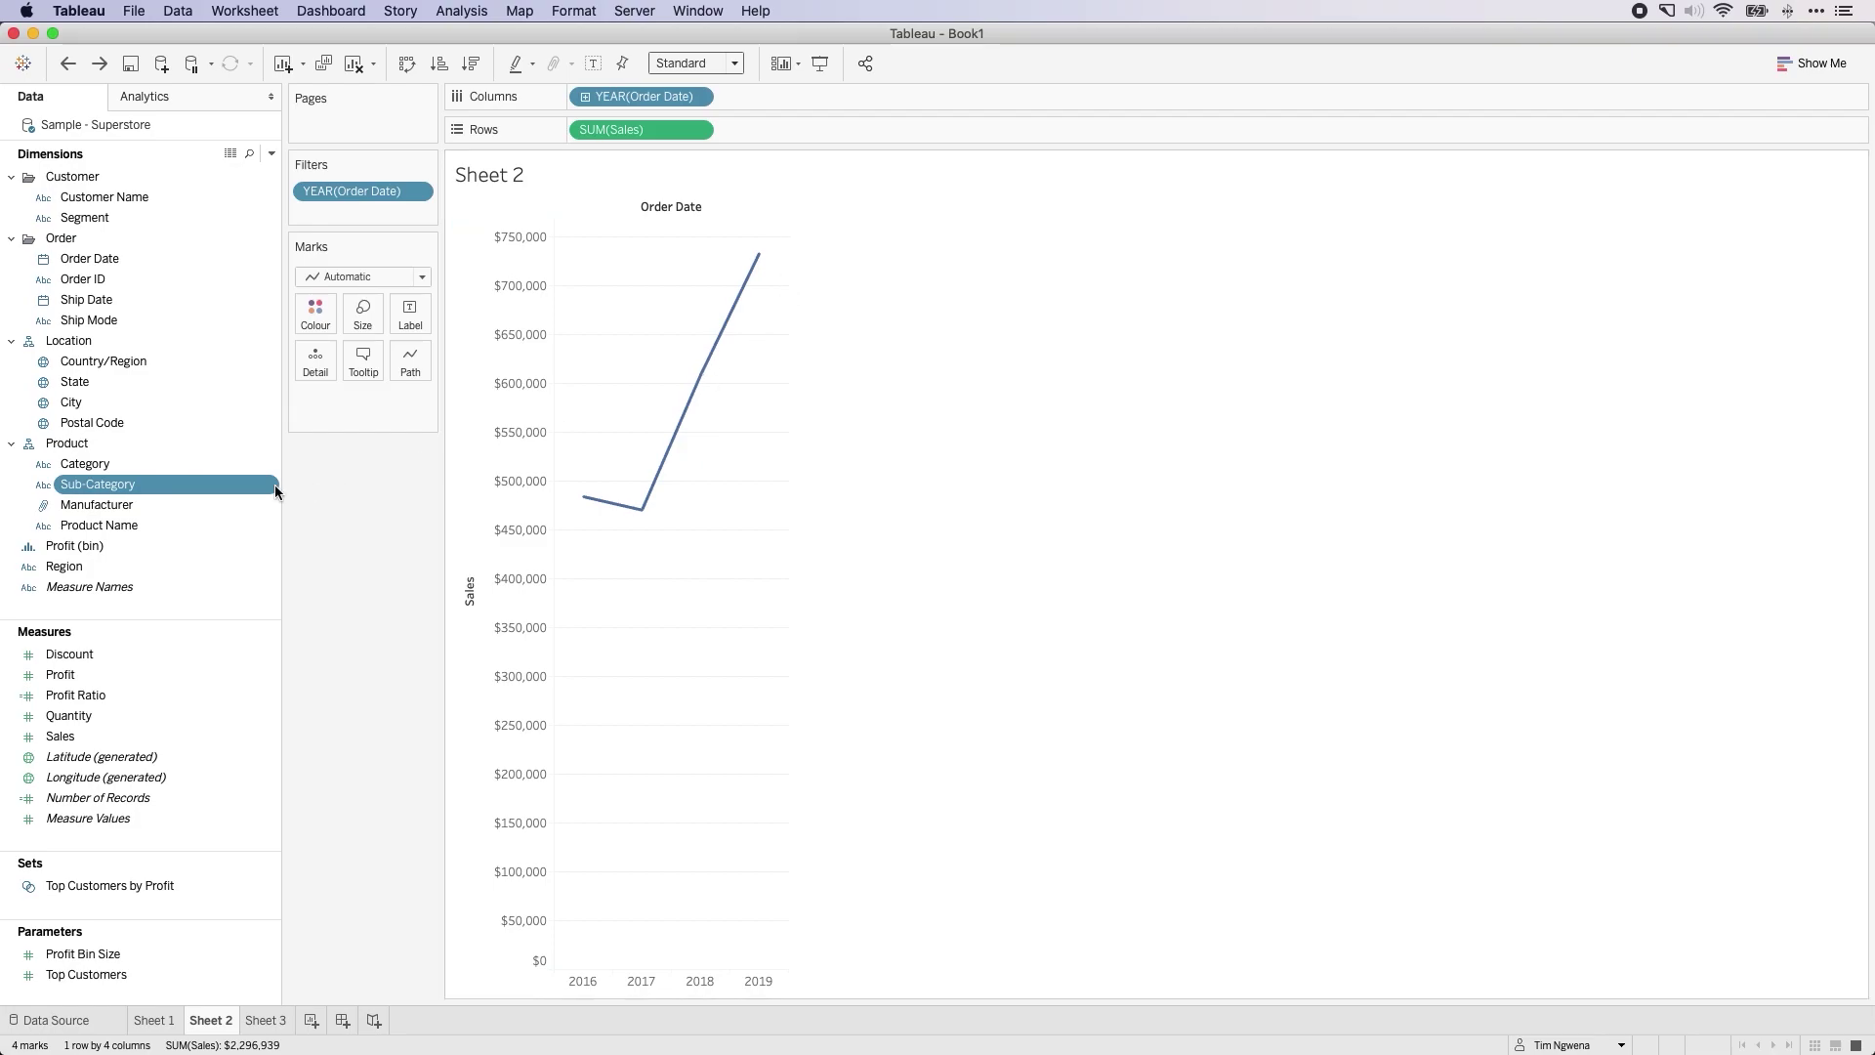
Show a Sub-Category filter card on Sheet 2 and open the Format > Animations pane
right_click(150, 487)
click(224, 522)
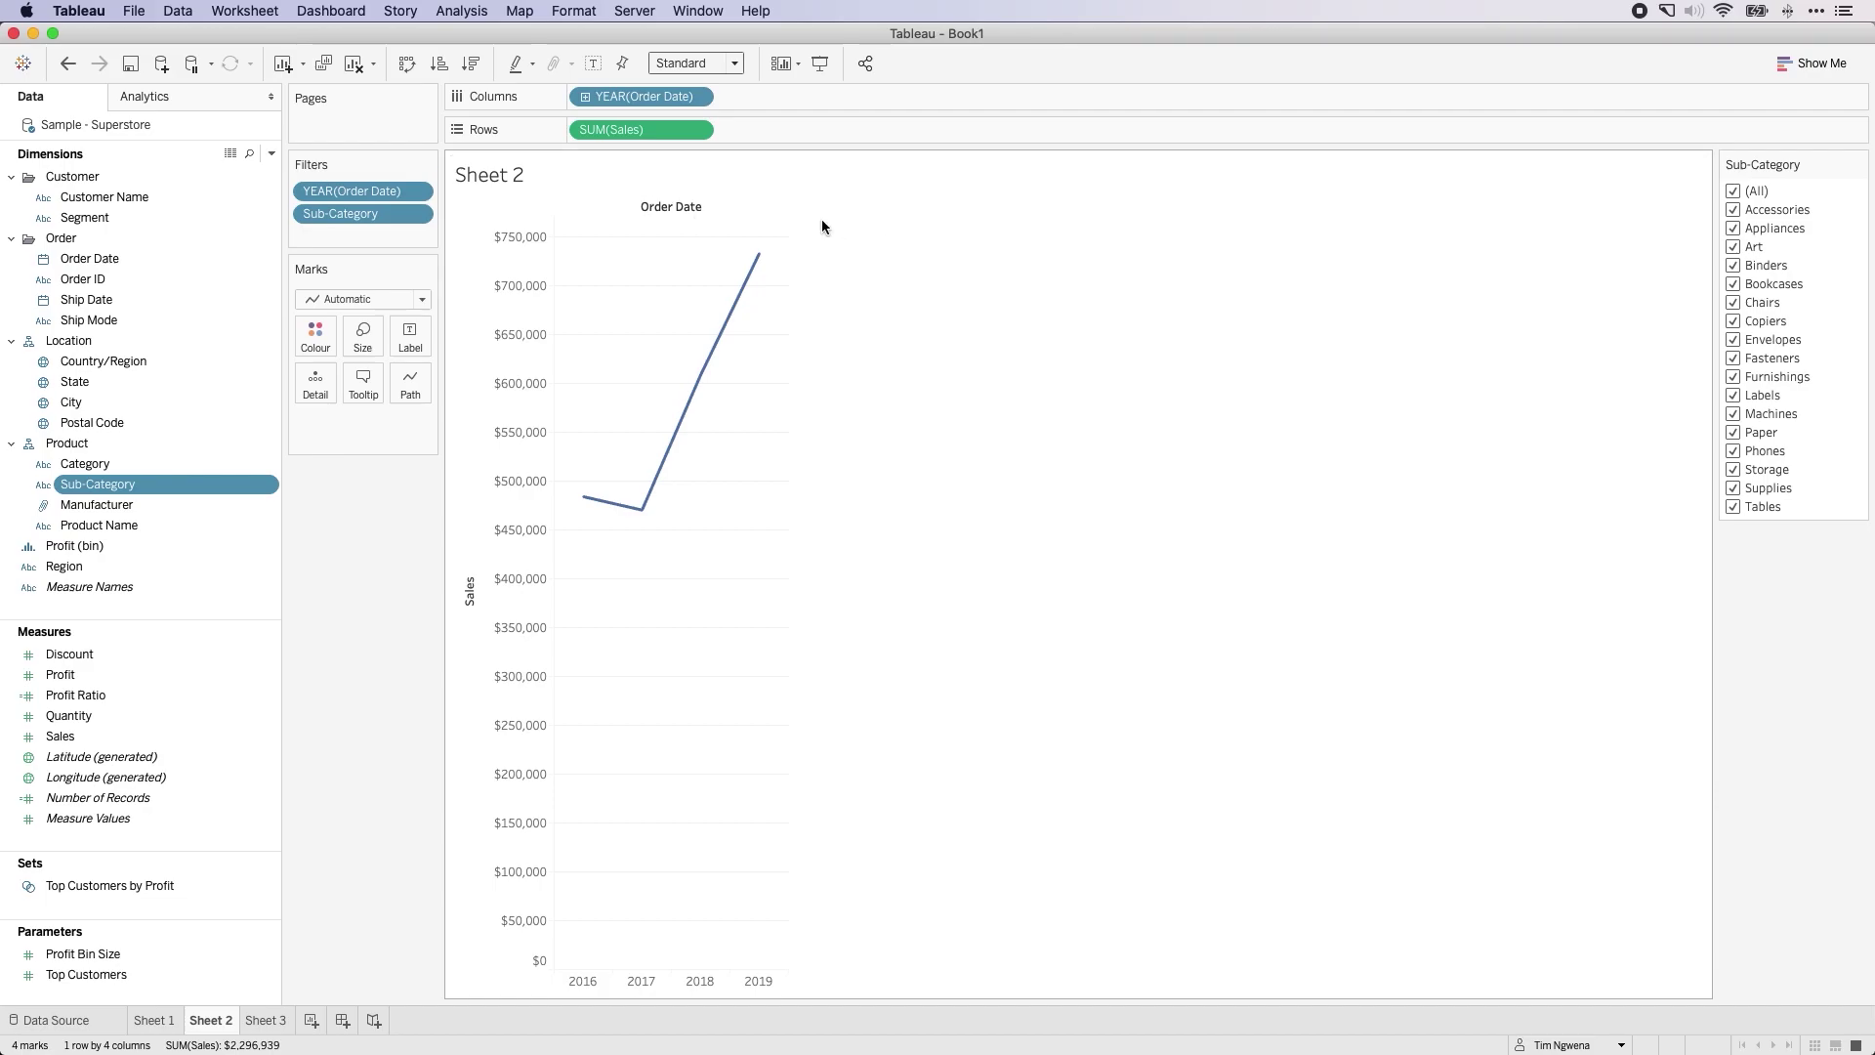
click(467, 10)
mouse_move(605, 8)
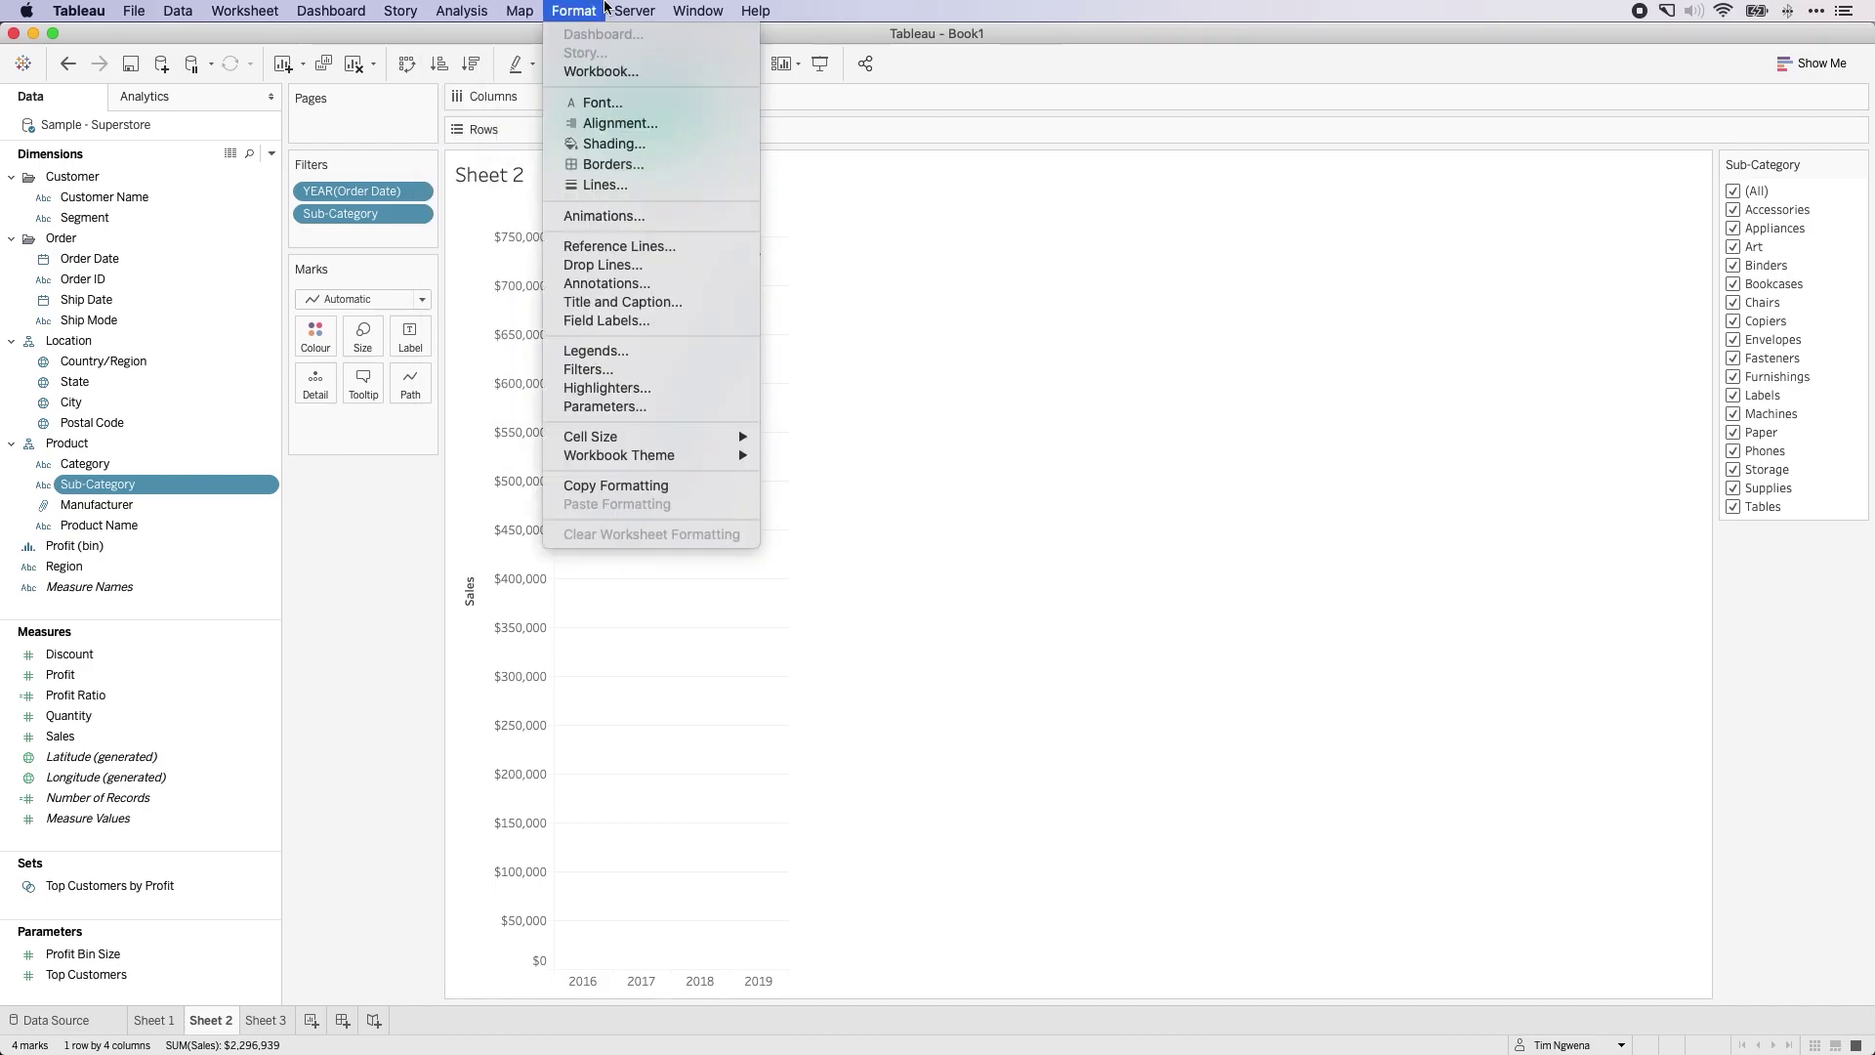
click(627, 217)
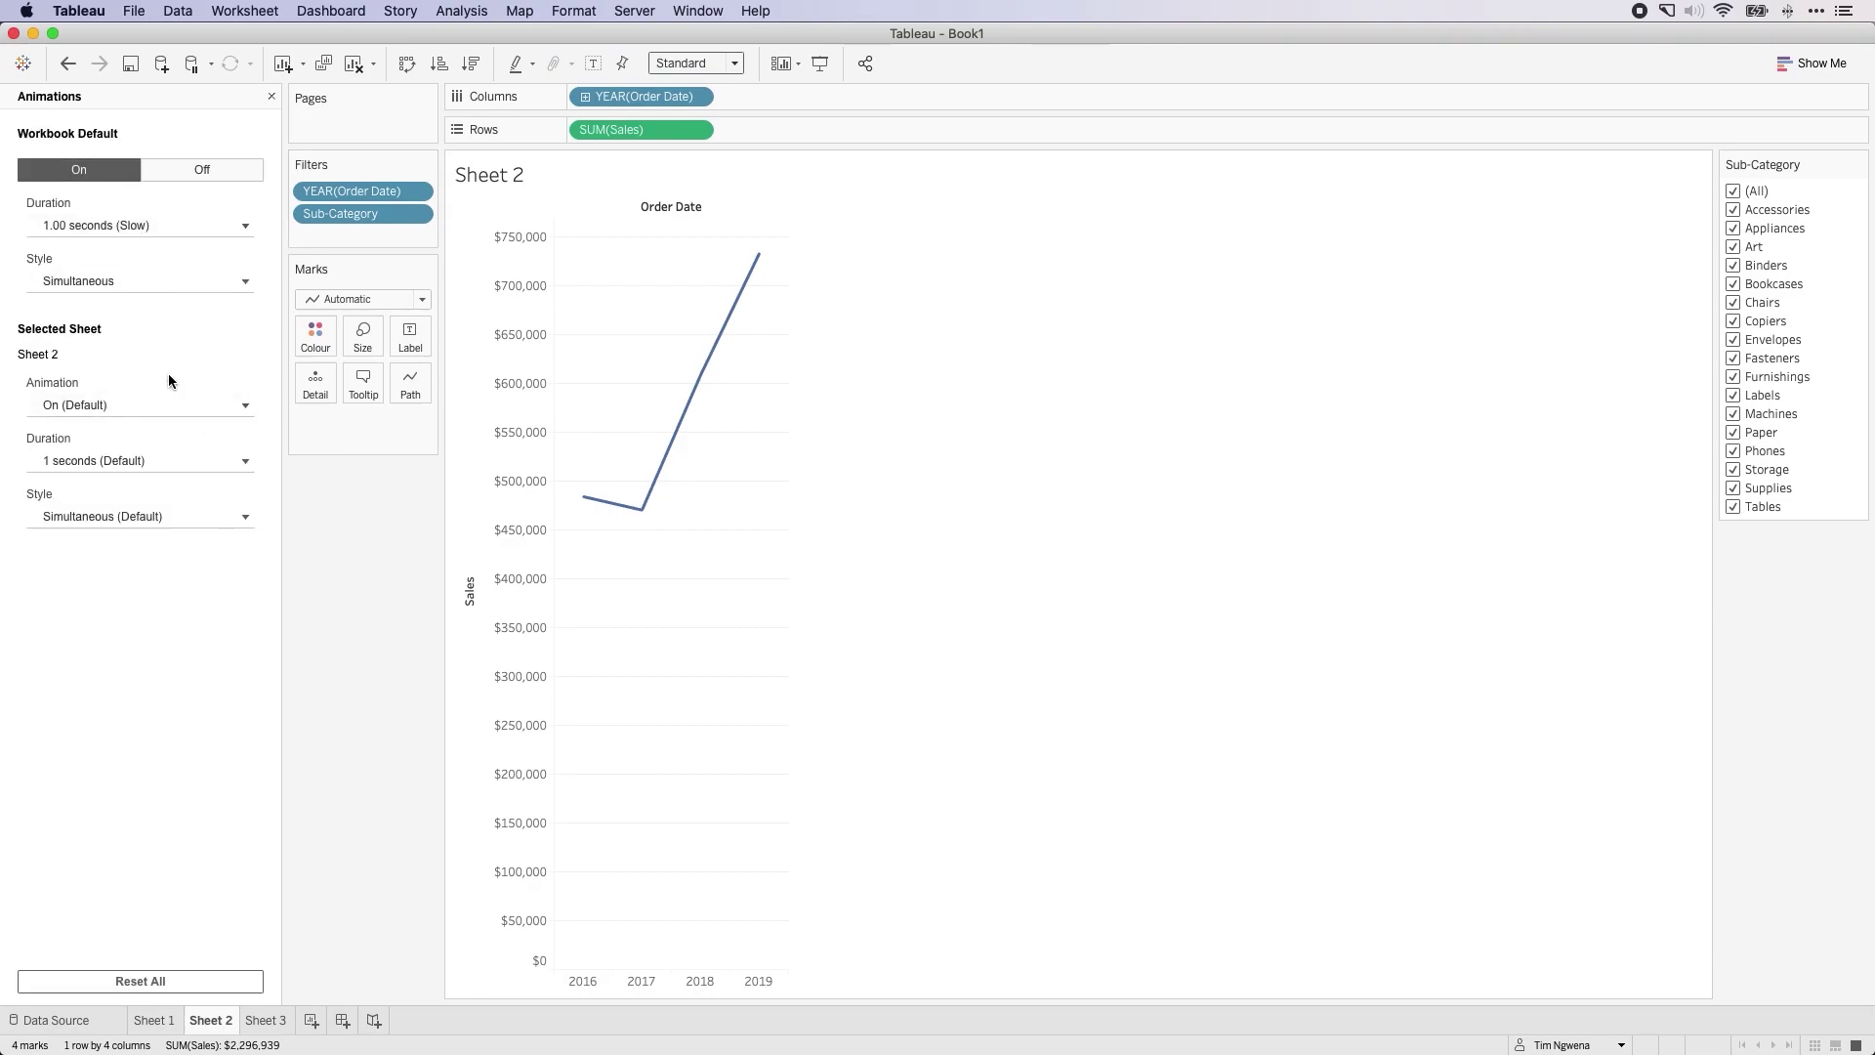
Toggle Art, exclude Chairs, Envelopes, Fasteners, Labels and Paper, then check (All)
click(1738, 255)
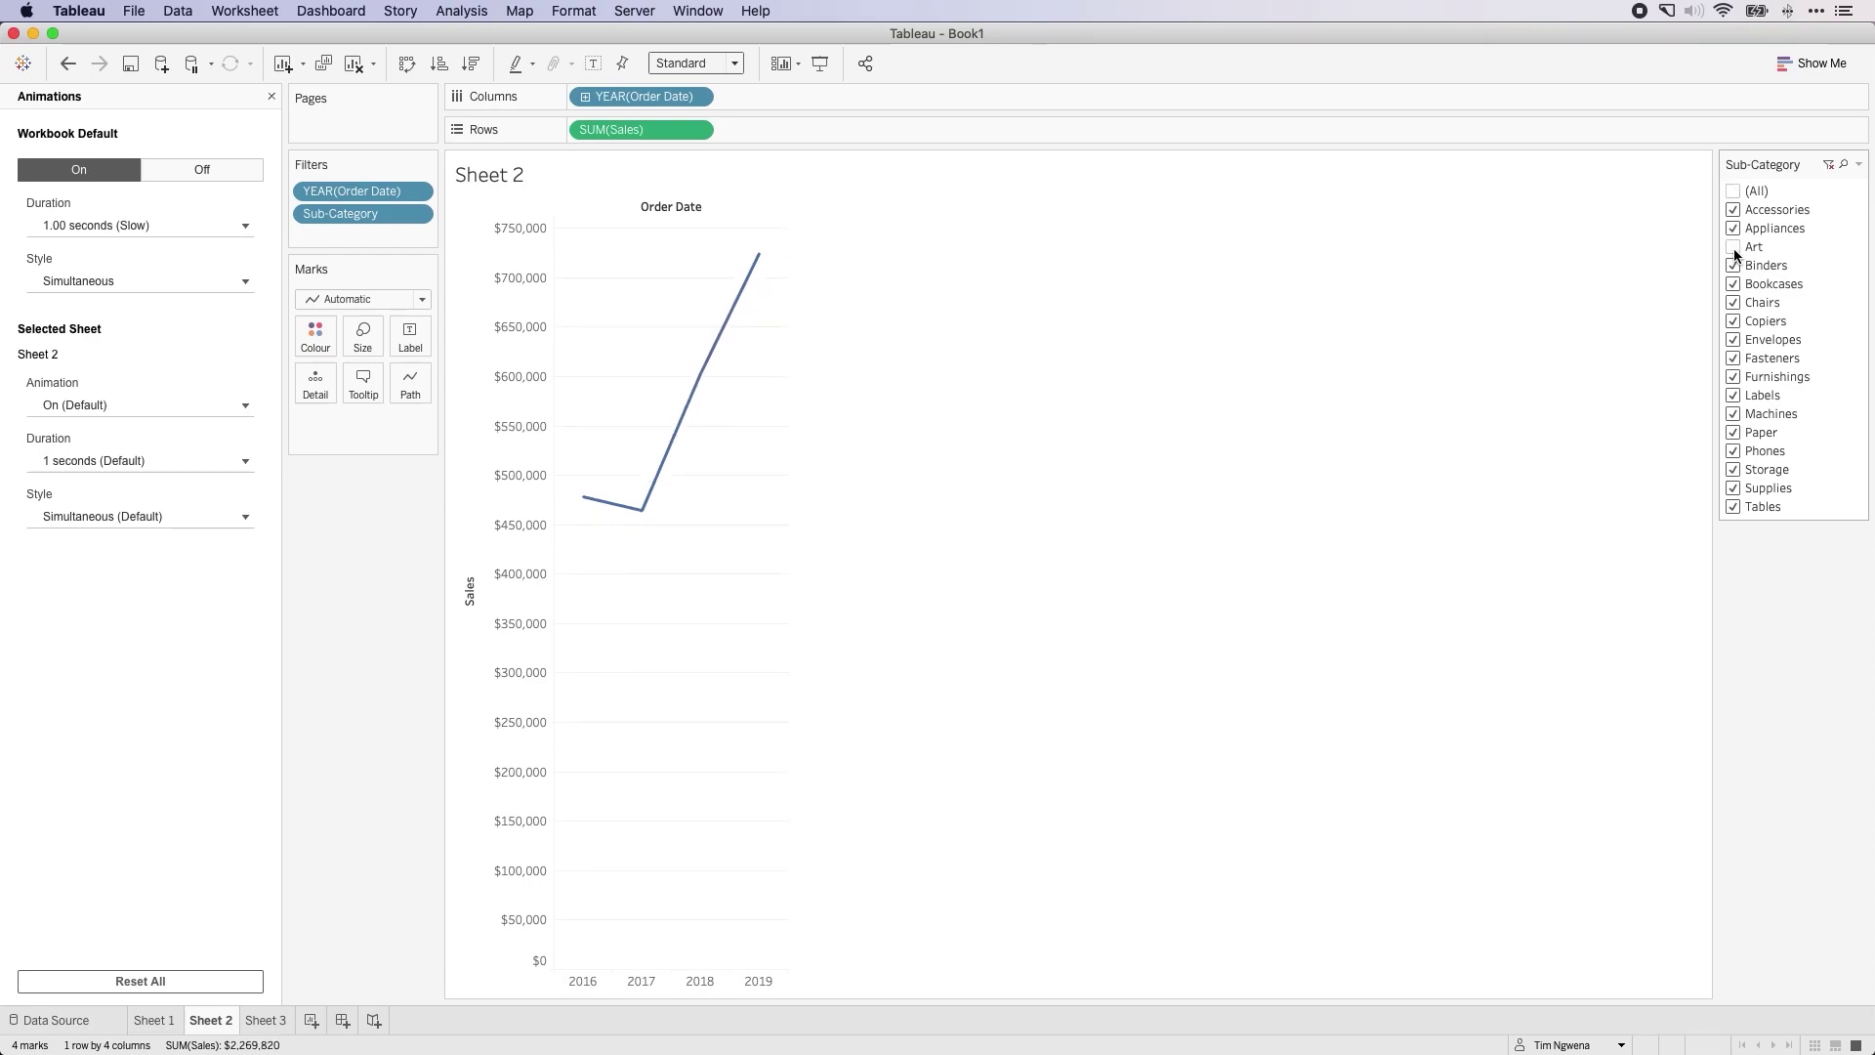
click(1735, 250)
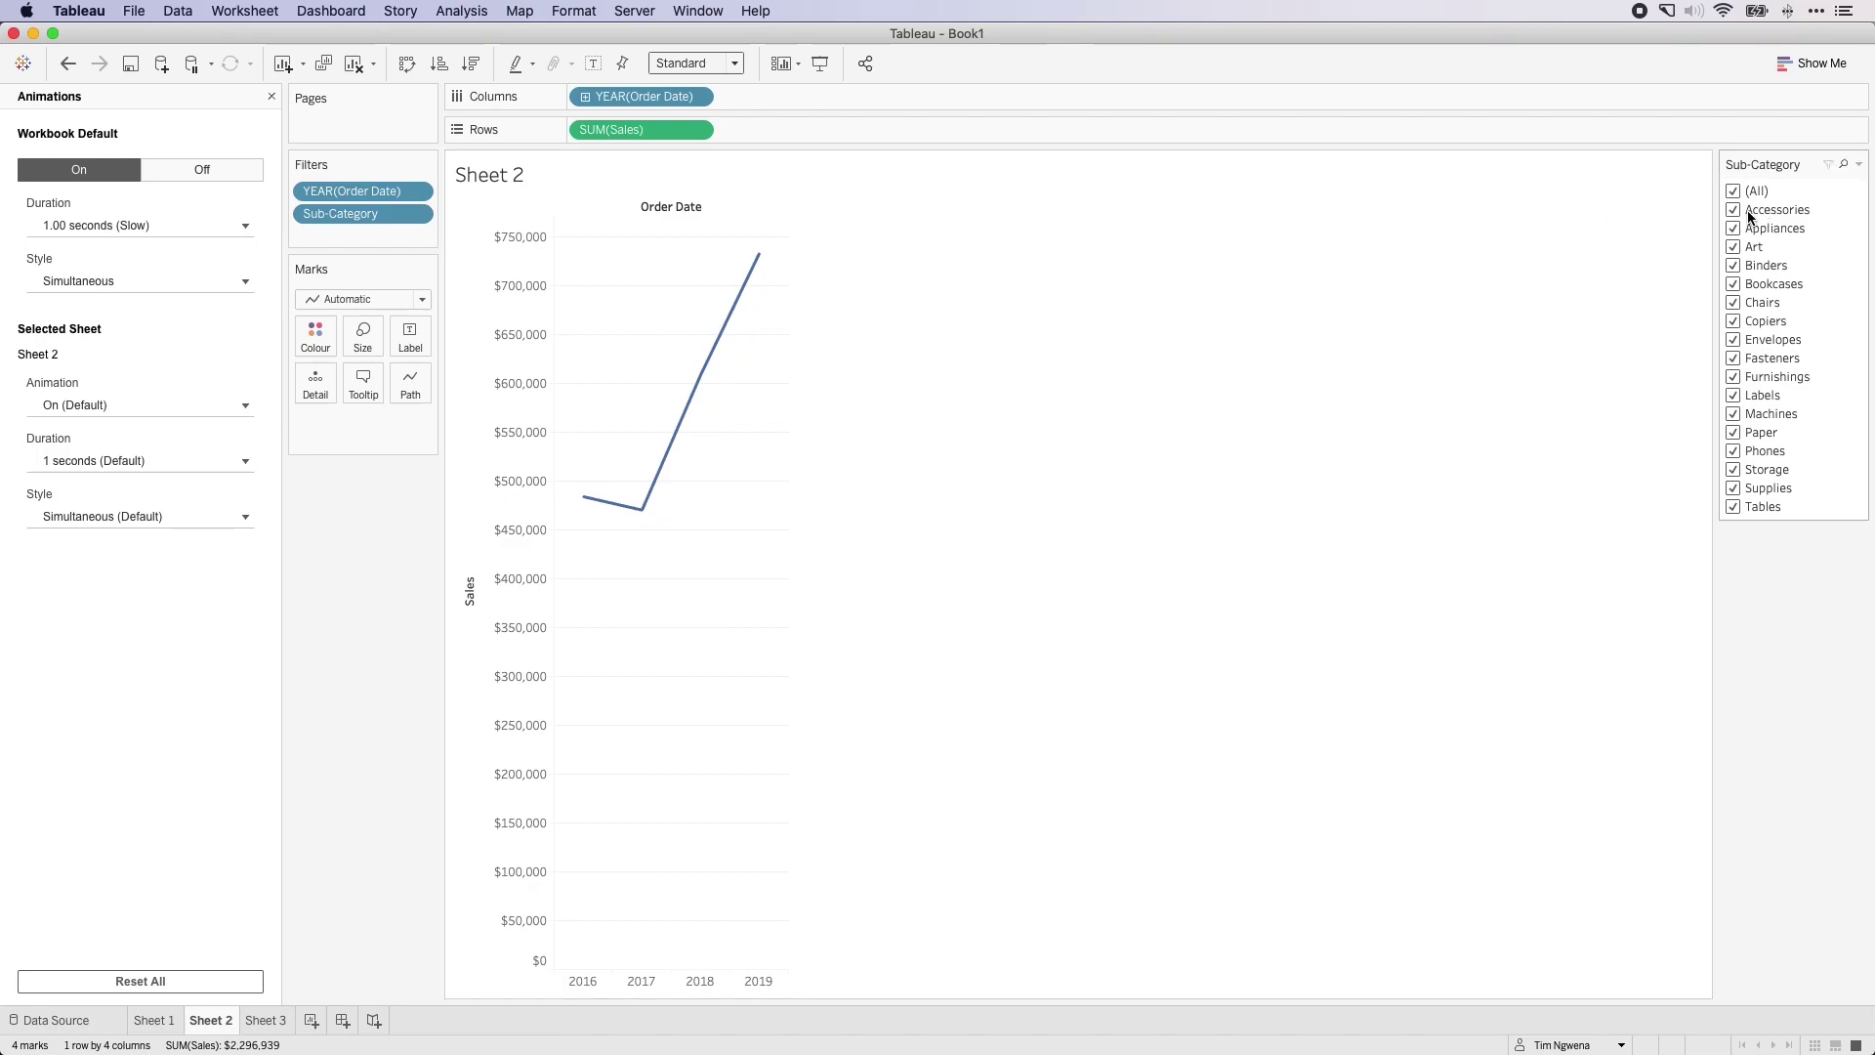
click(1734, 302)
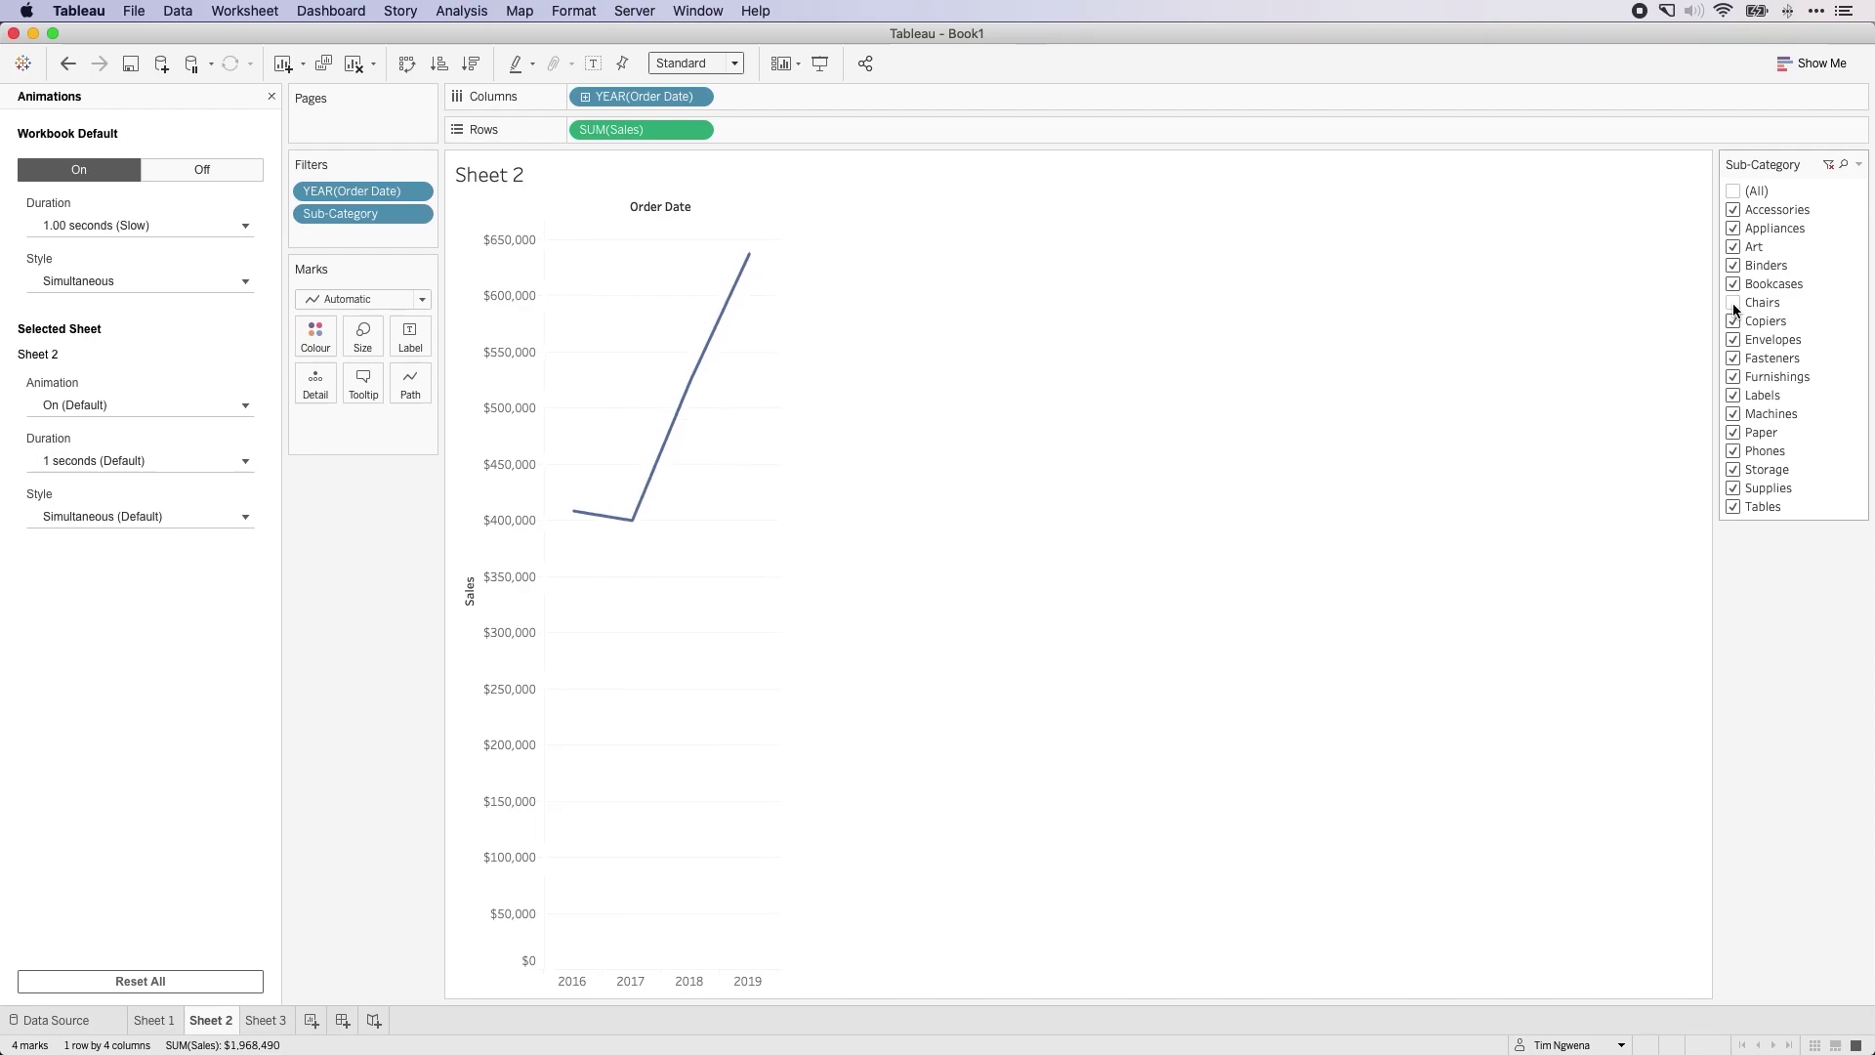
click(1735, 339)
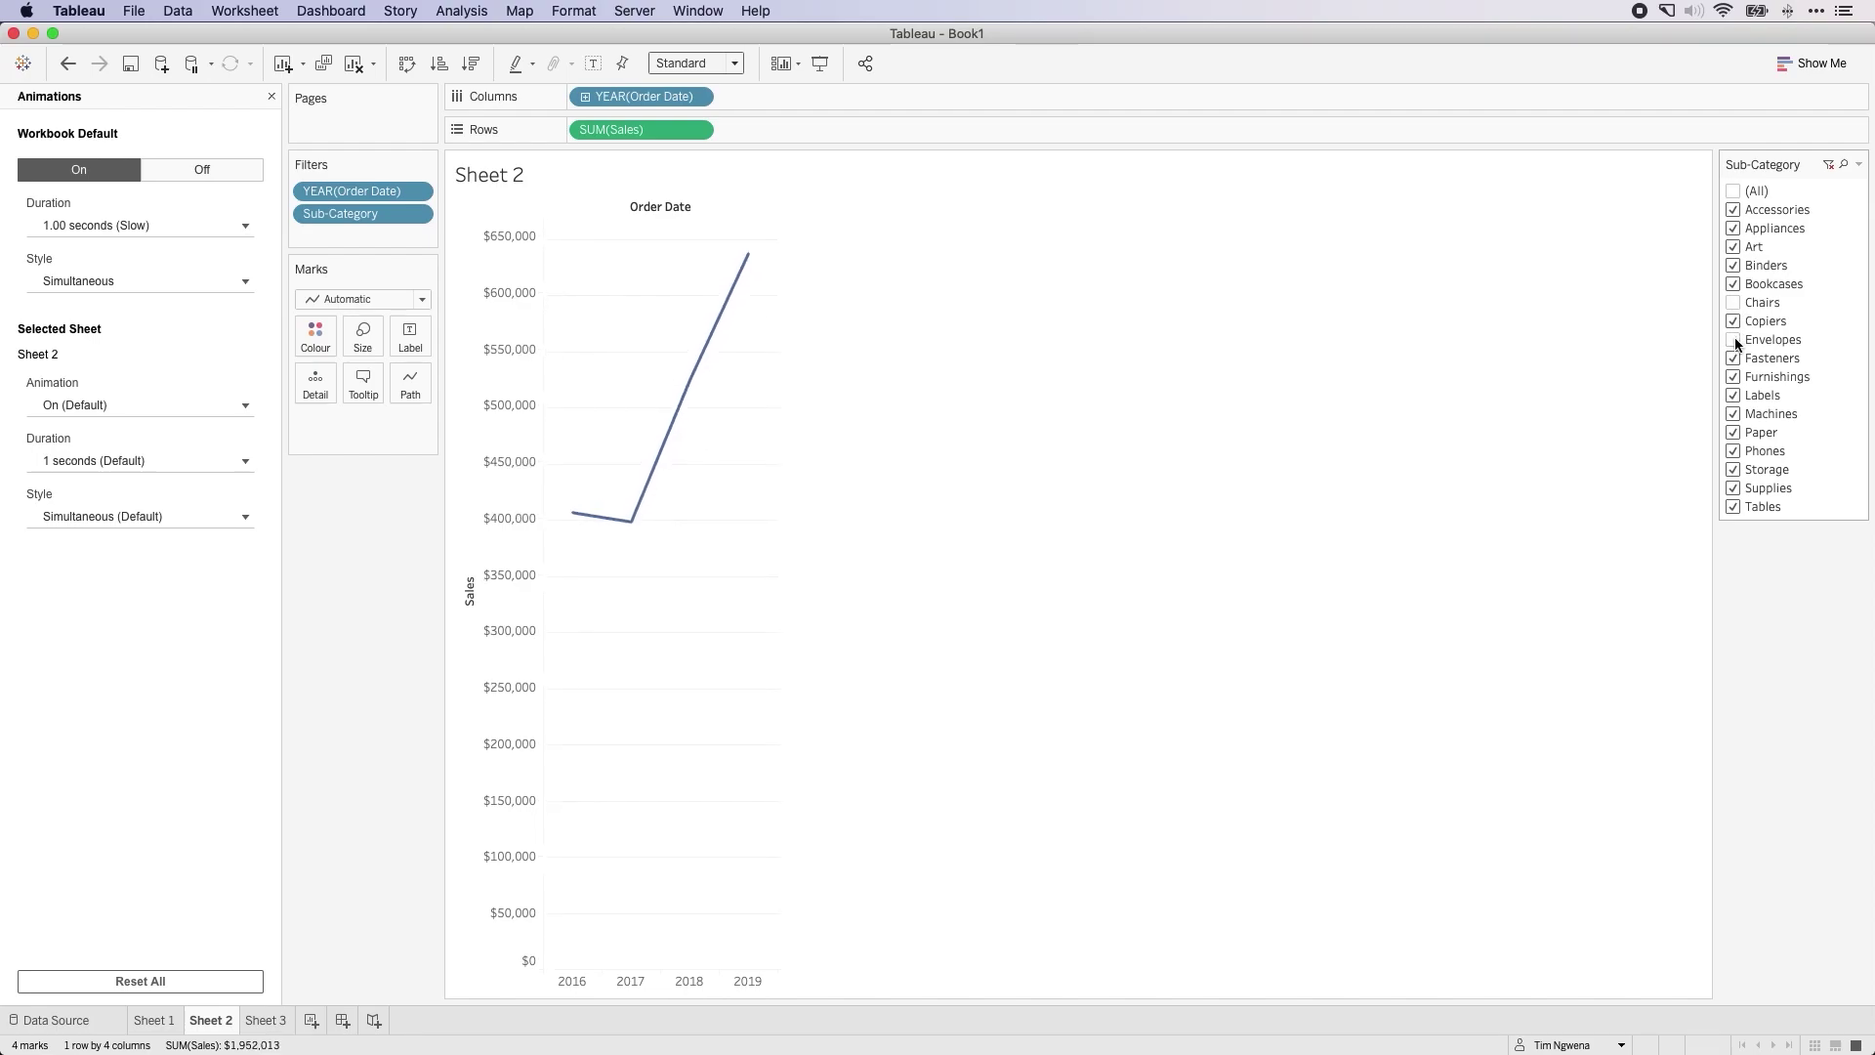
click(1734, 358)
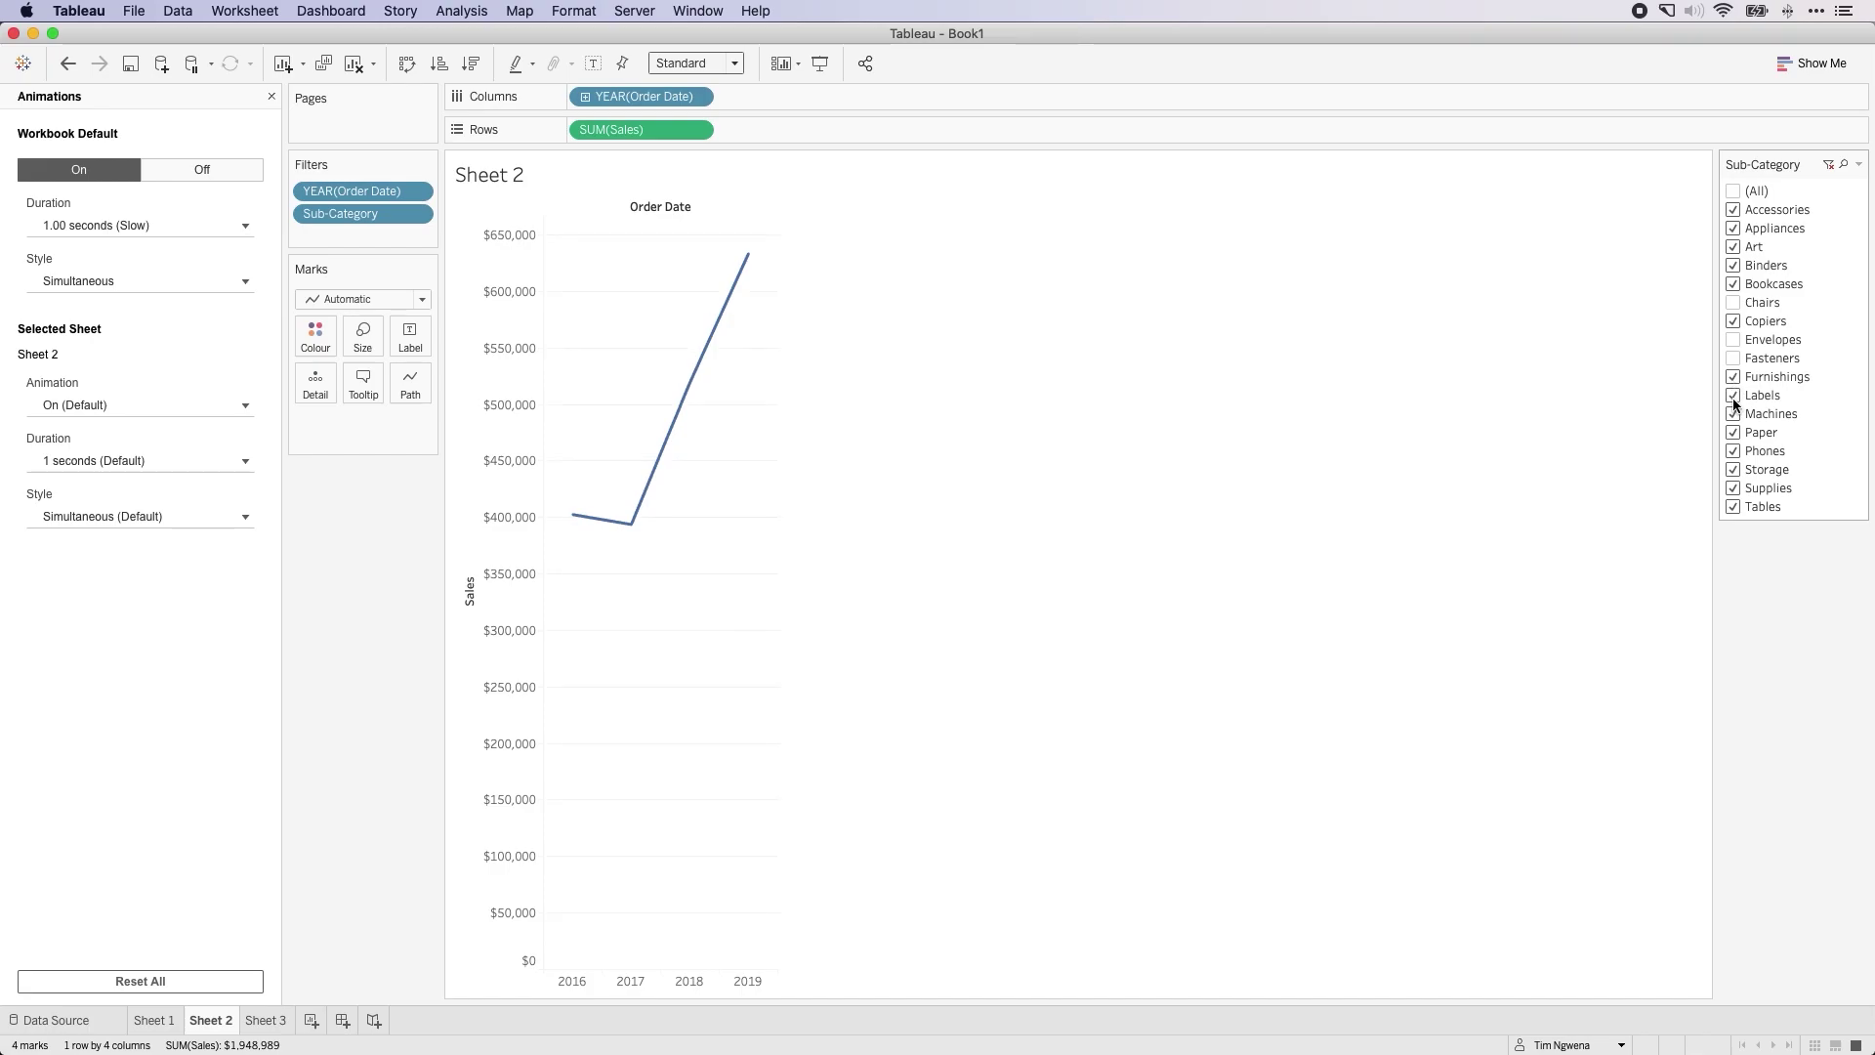
click(1735, 397)
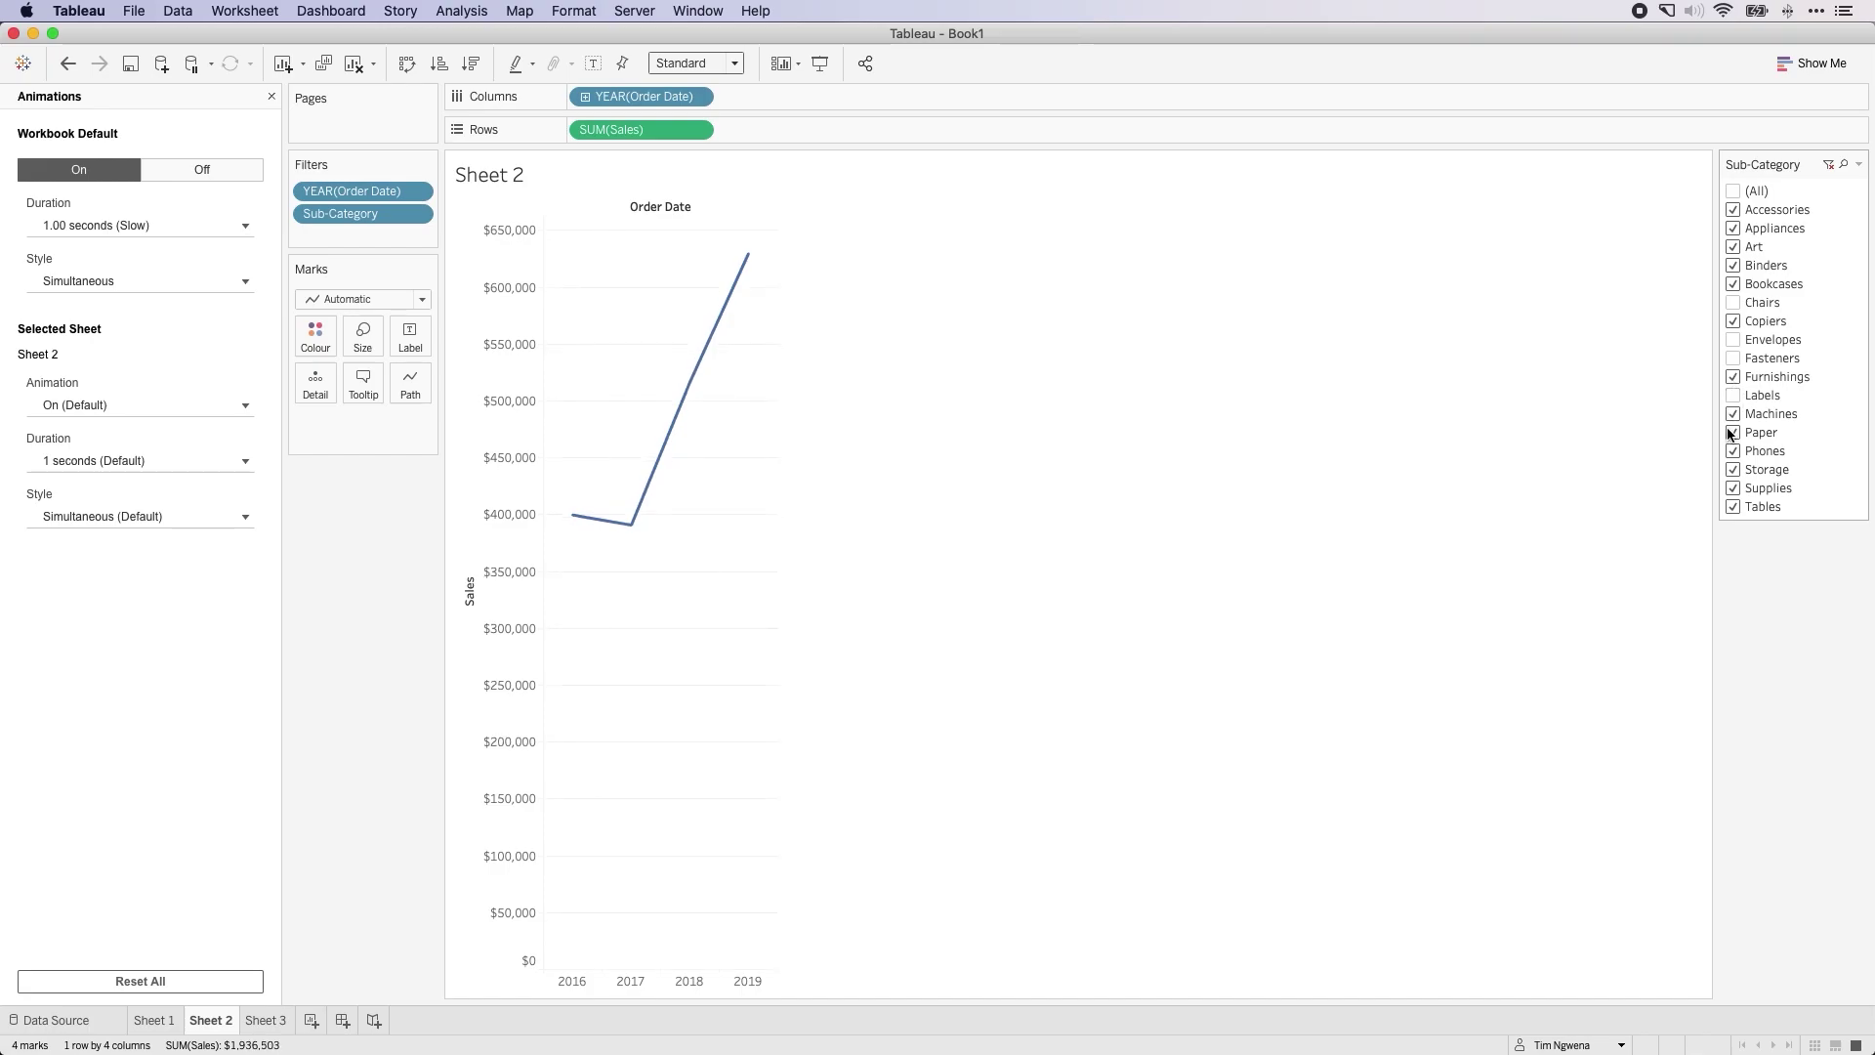
click(1734, 433)
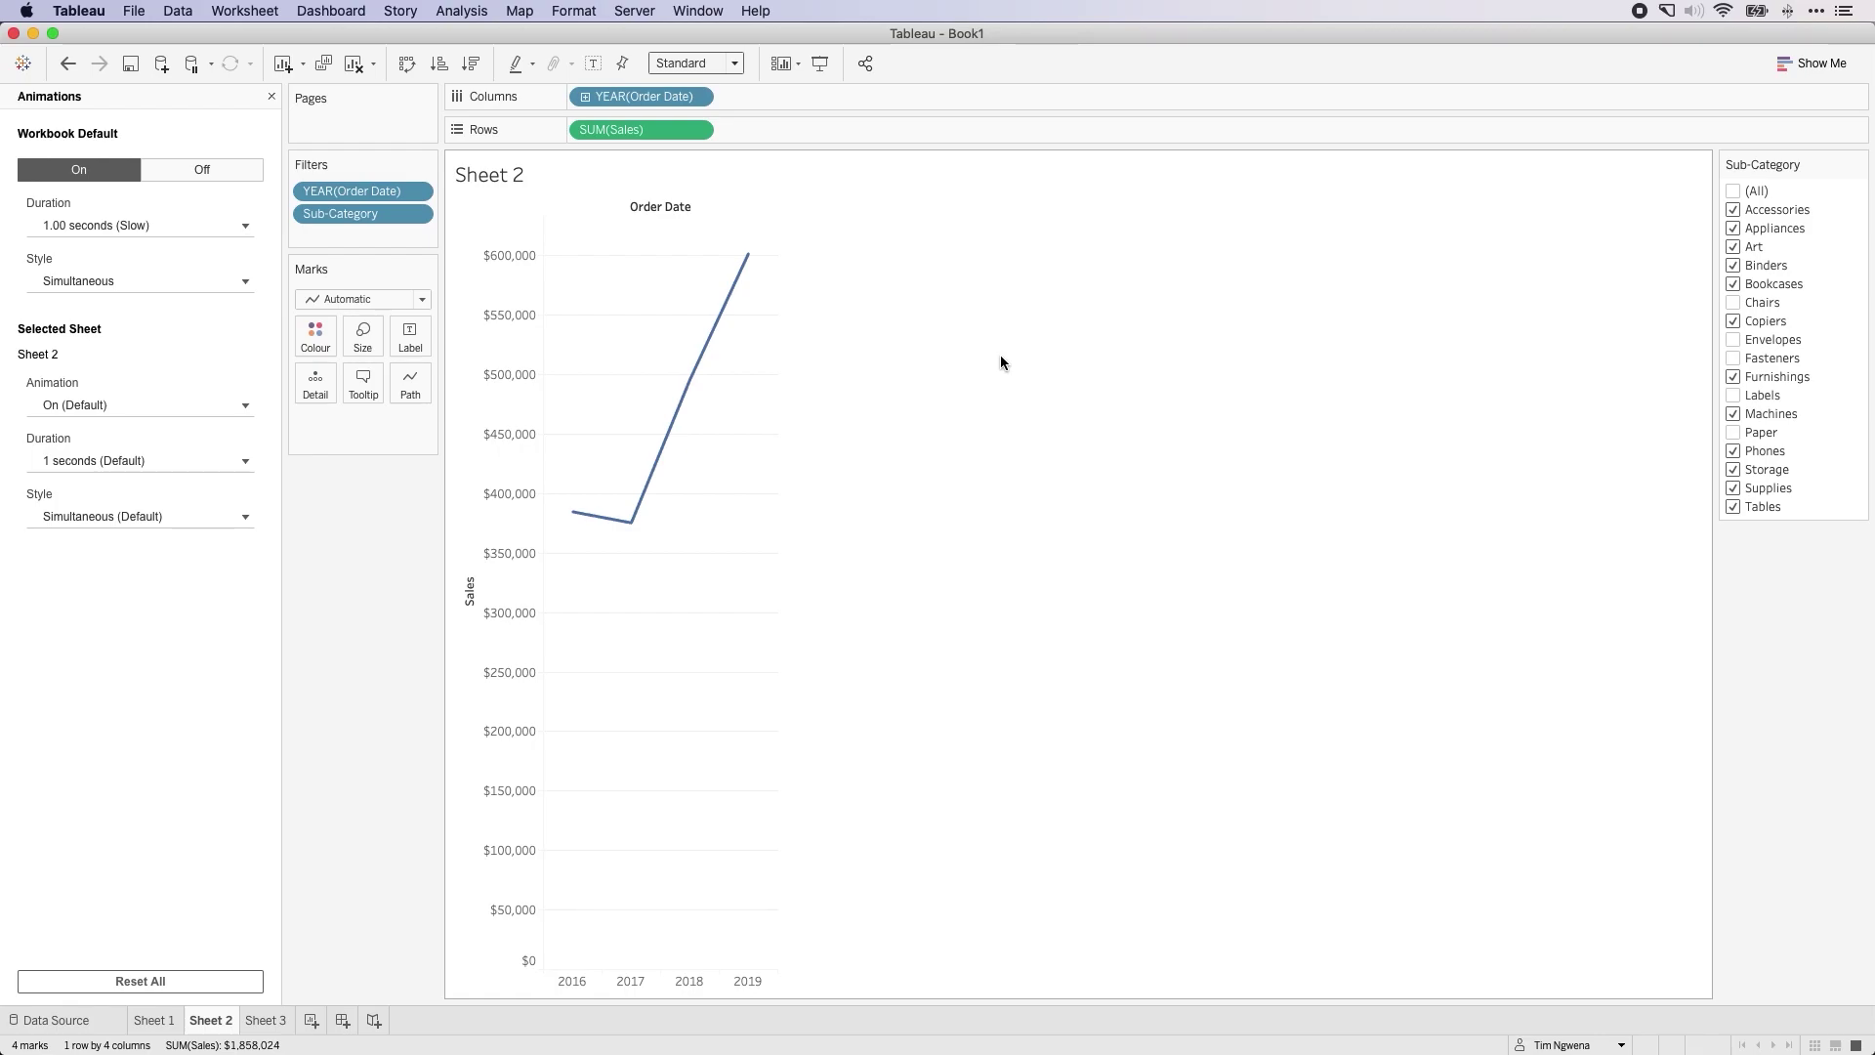
click(1735, 190)
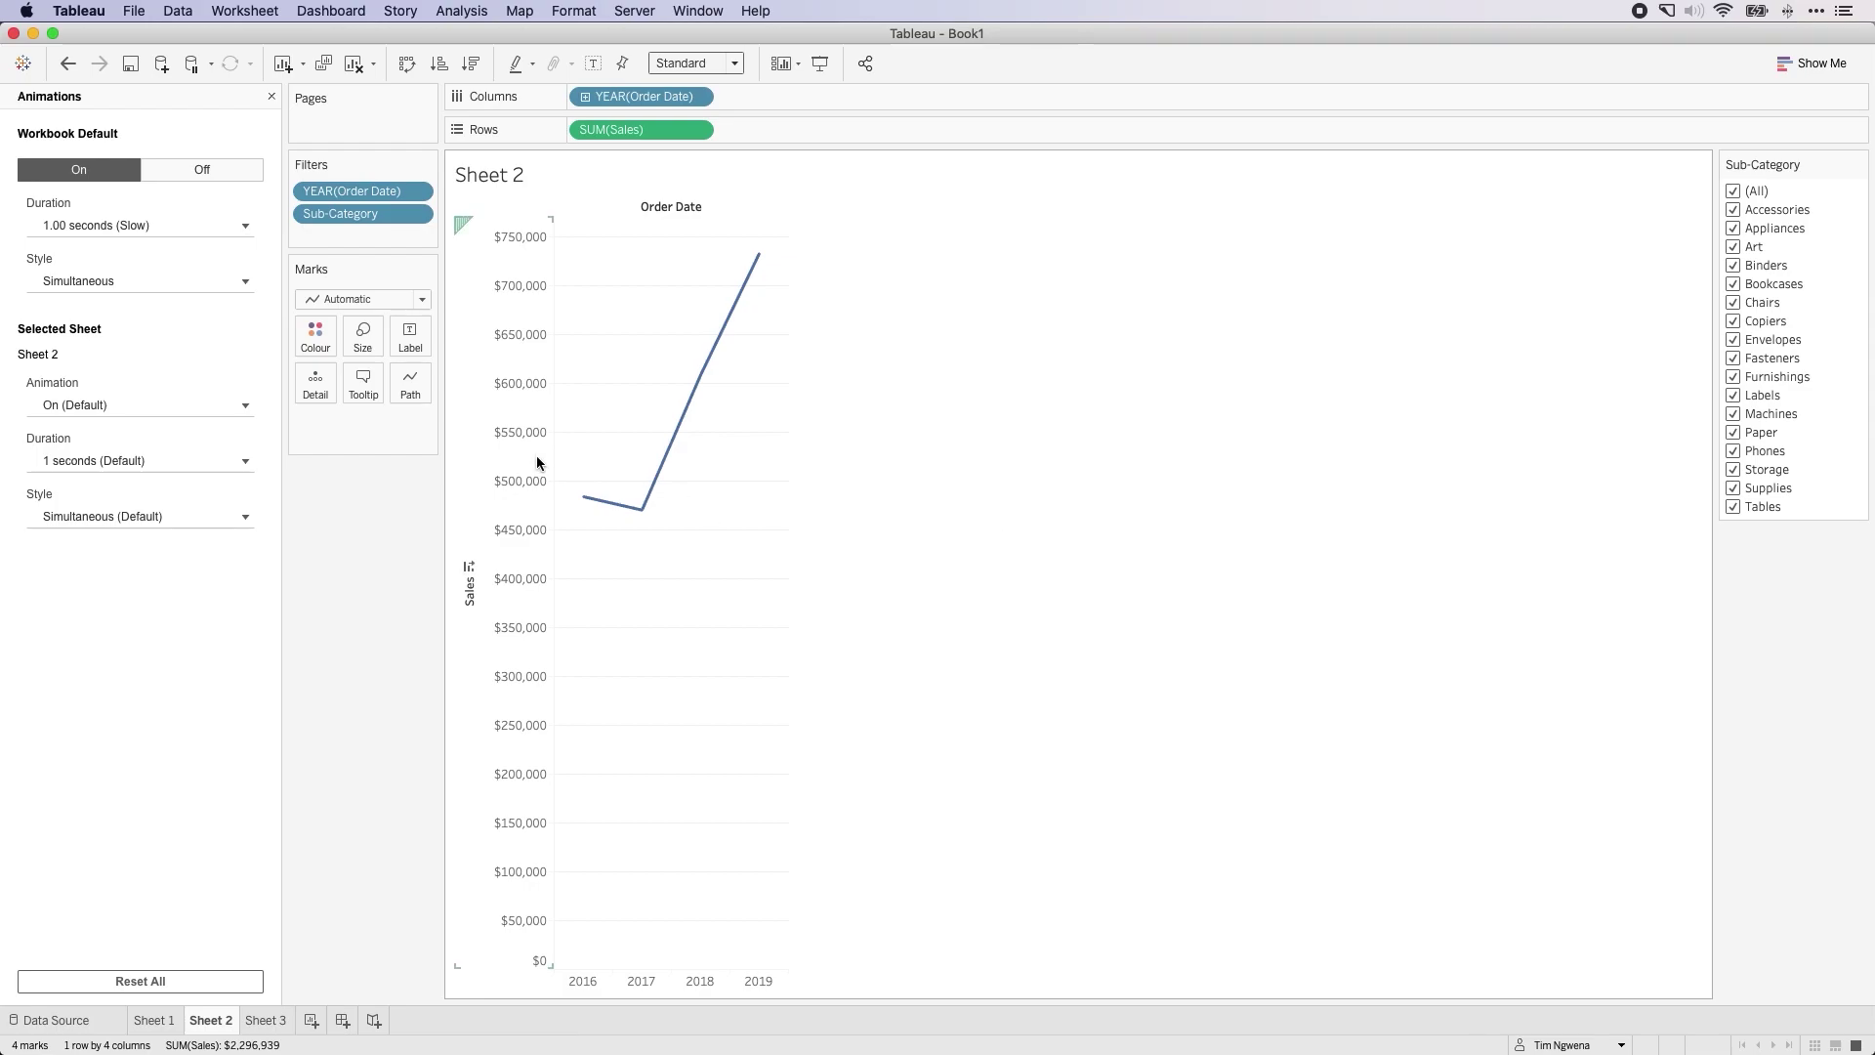
Colour the sales lines by Category, then exclude and re-include Chairs in the Sub-Category filter
click(271, 97)
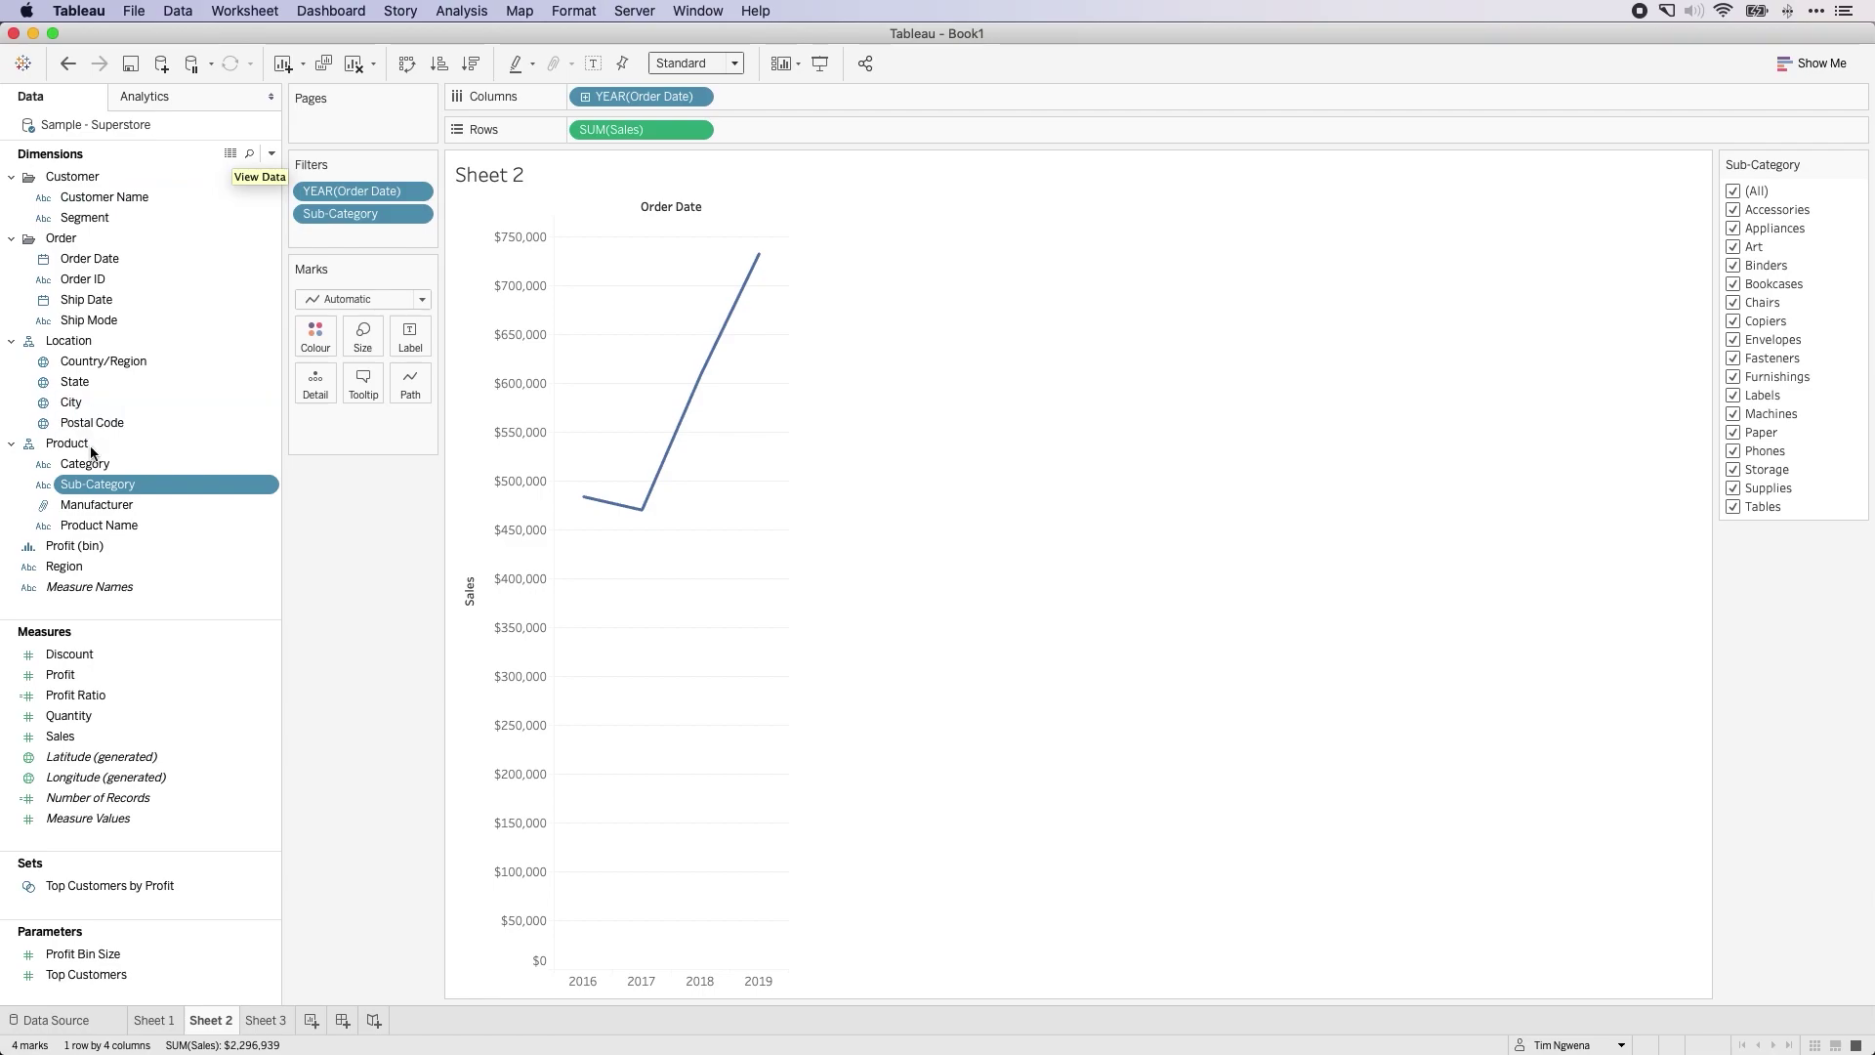
drag(79, 470, 315, 340)
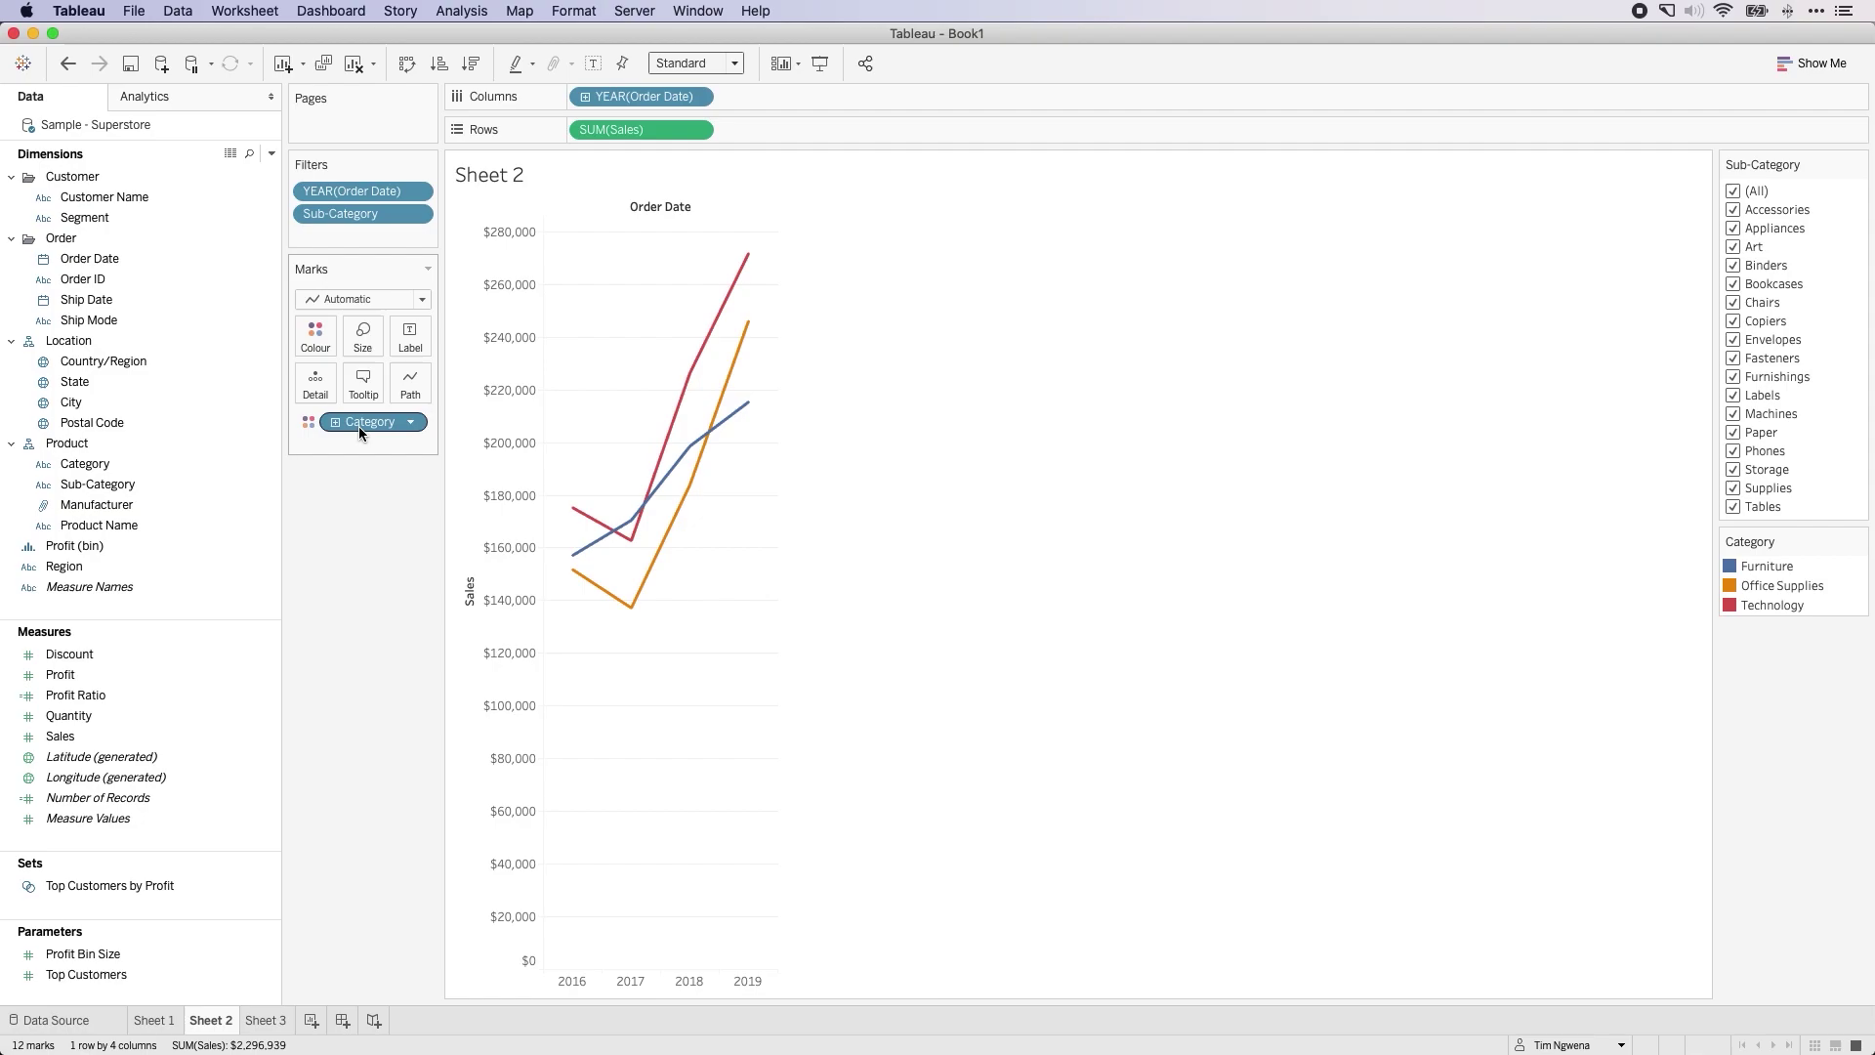
drag(360, 426, 362, 536)
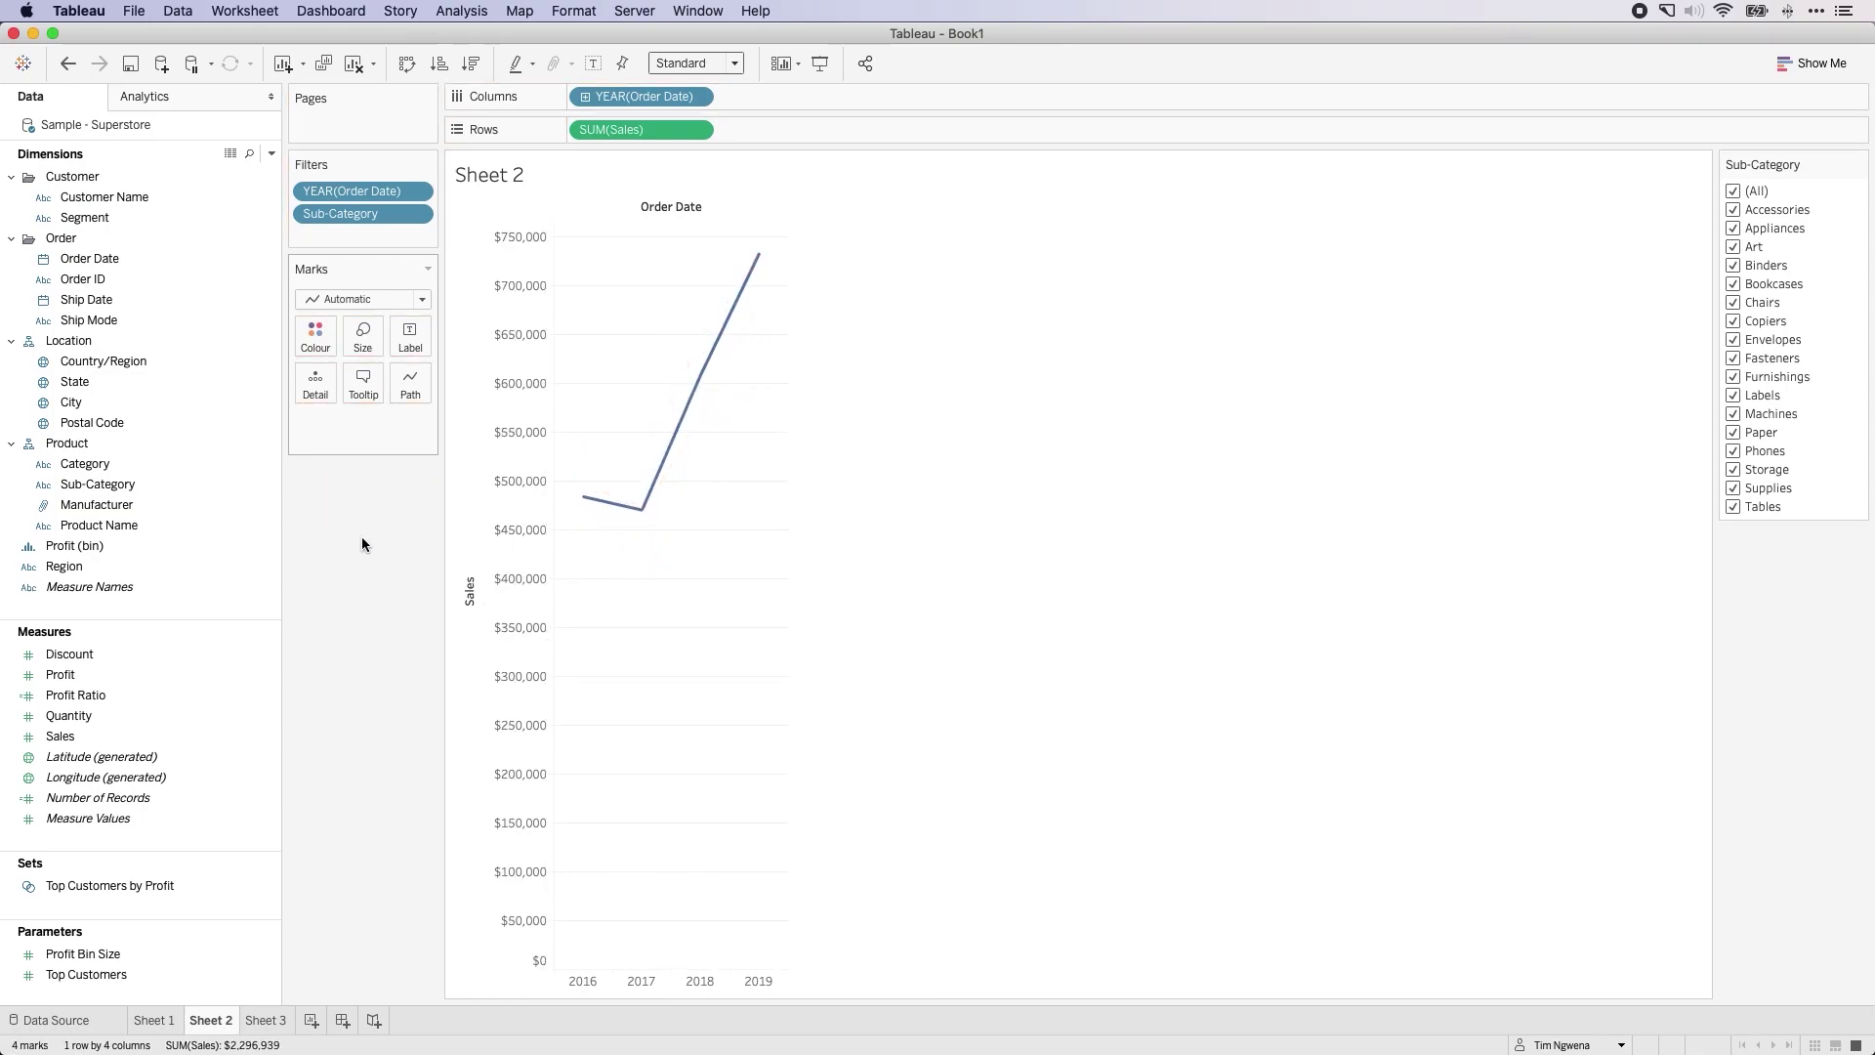
click(168, 259)
drag(86, 465, 311, 347)
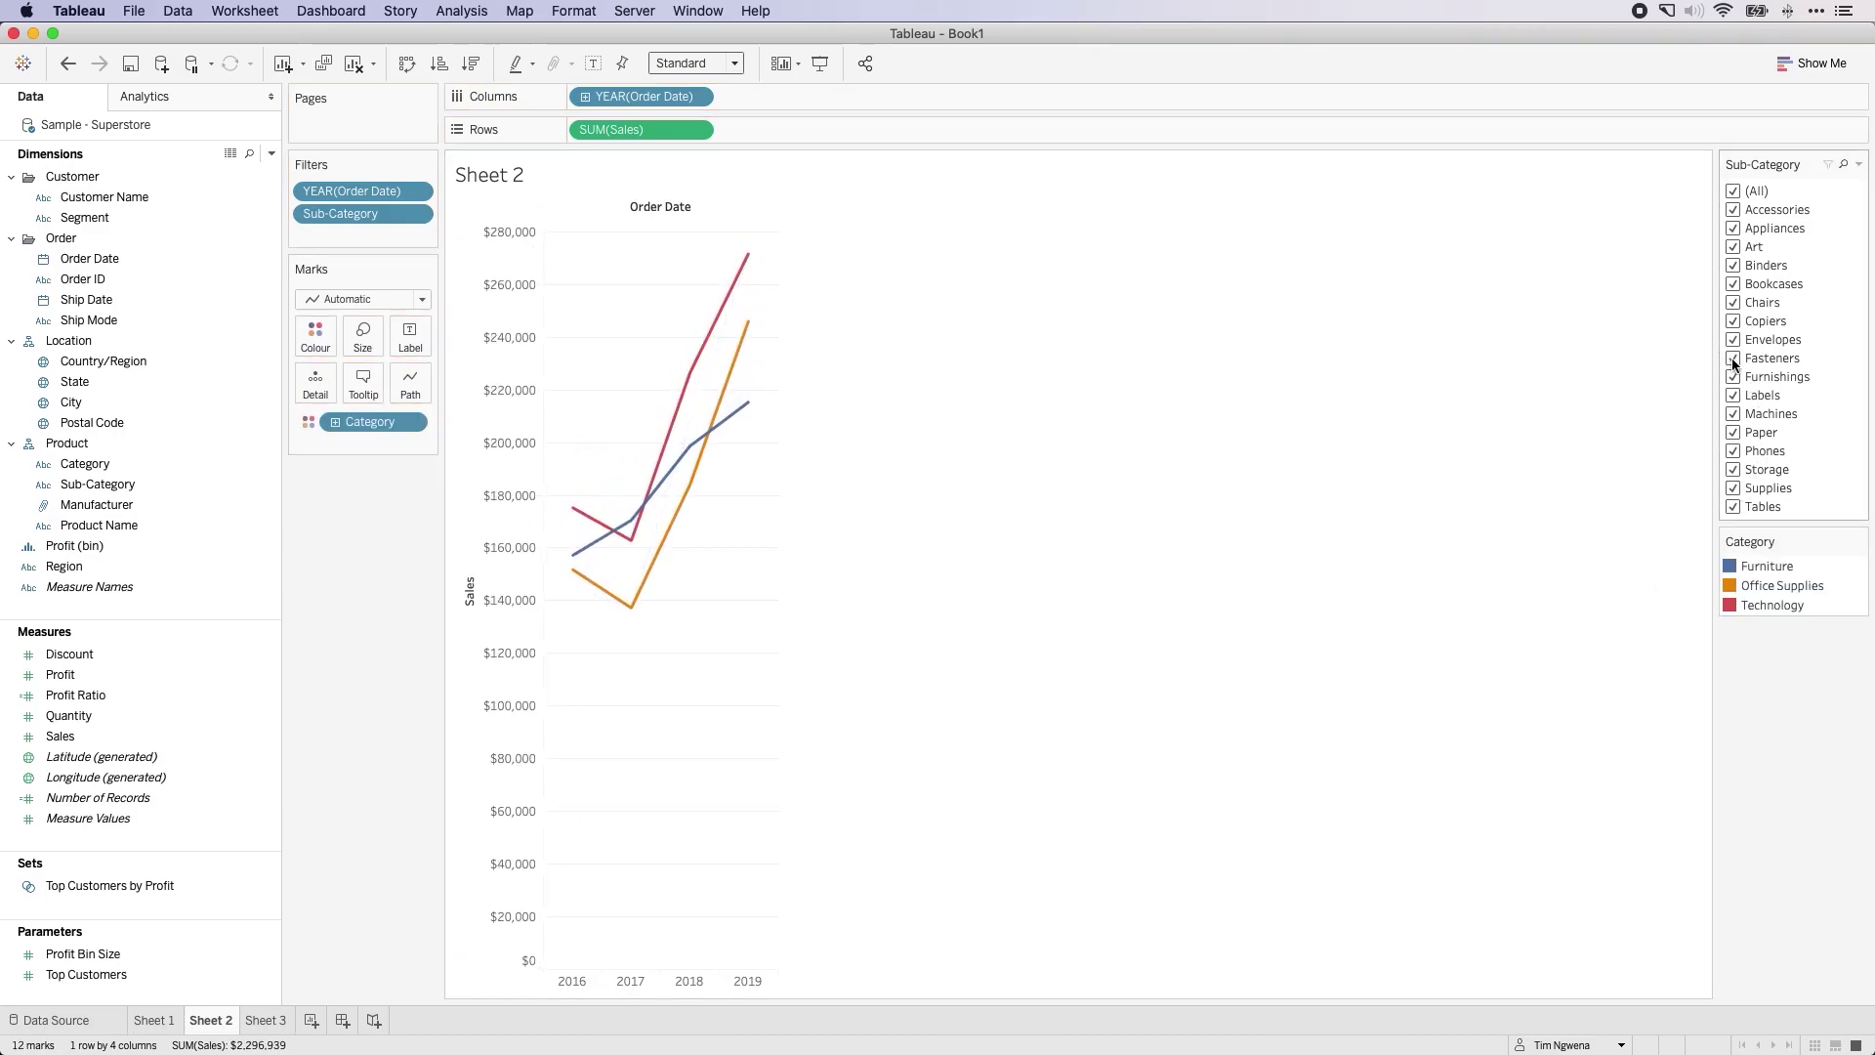
click(1734, 309)
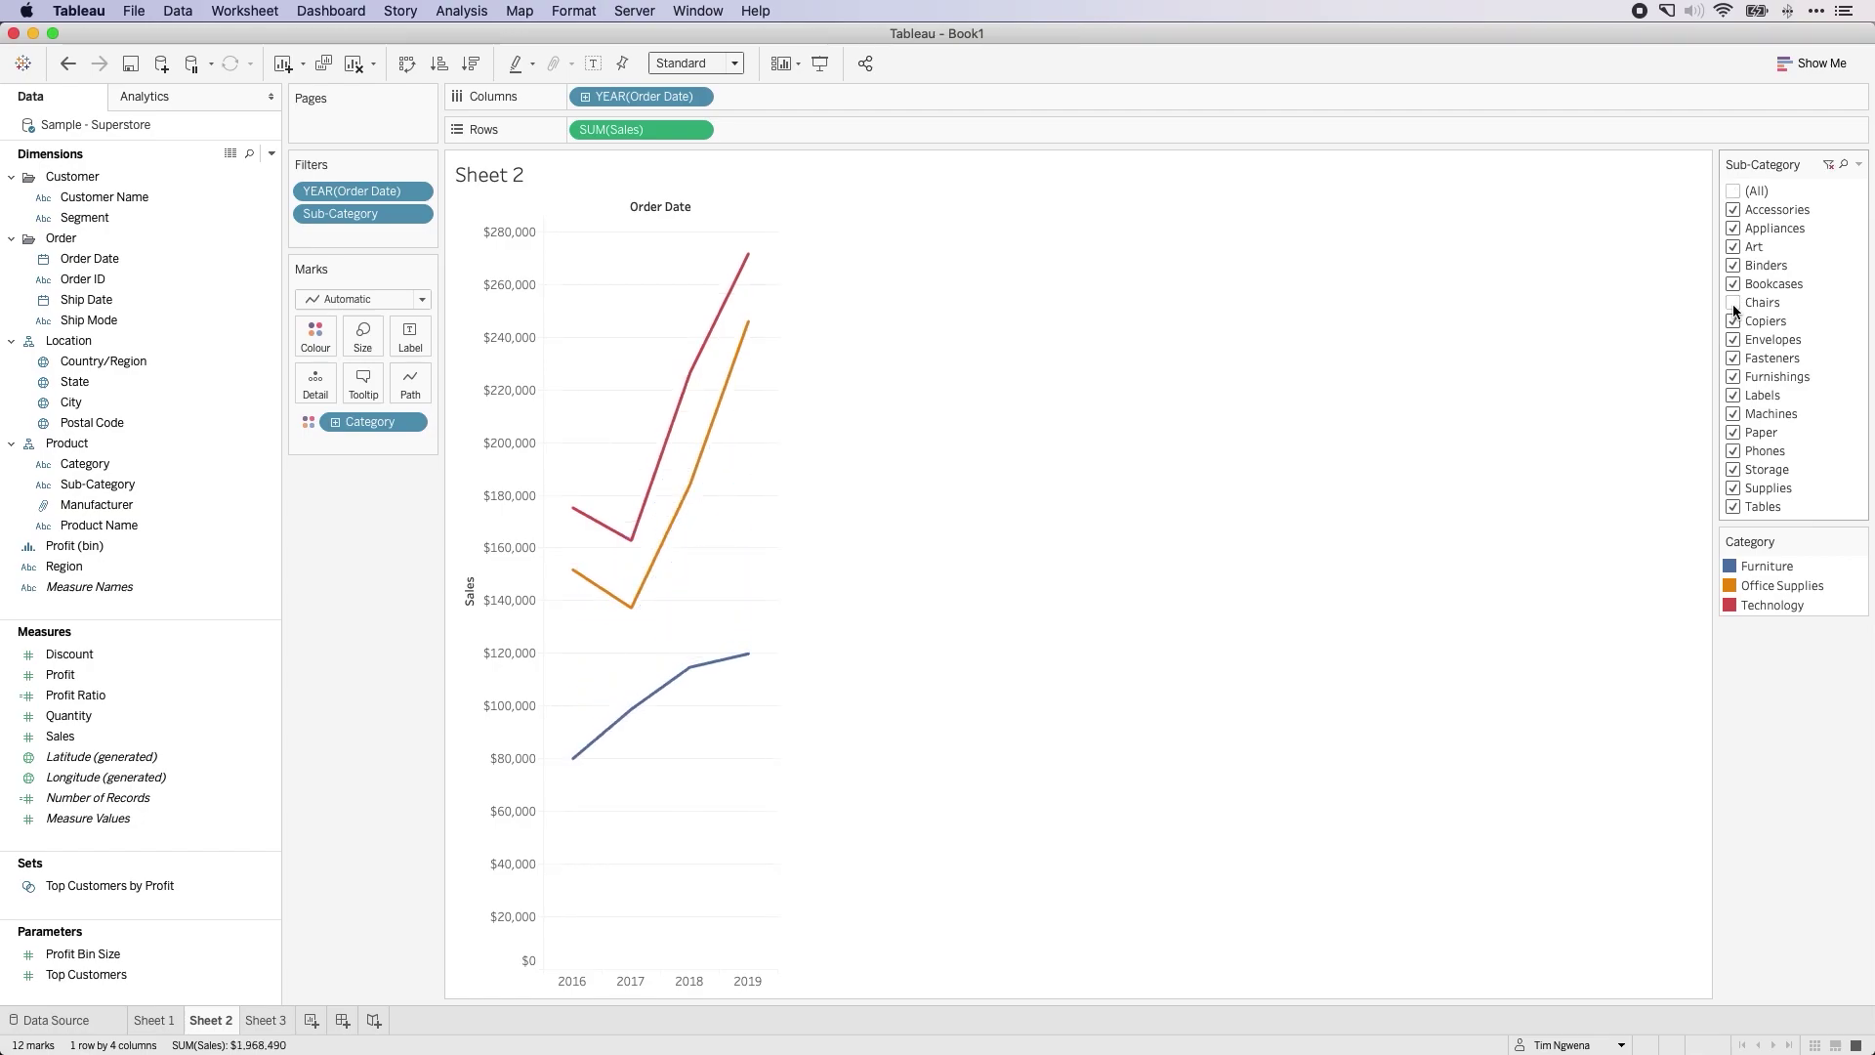
click(1735, 309)
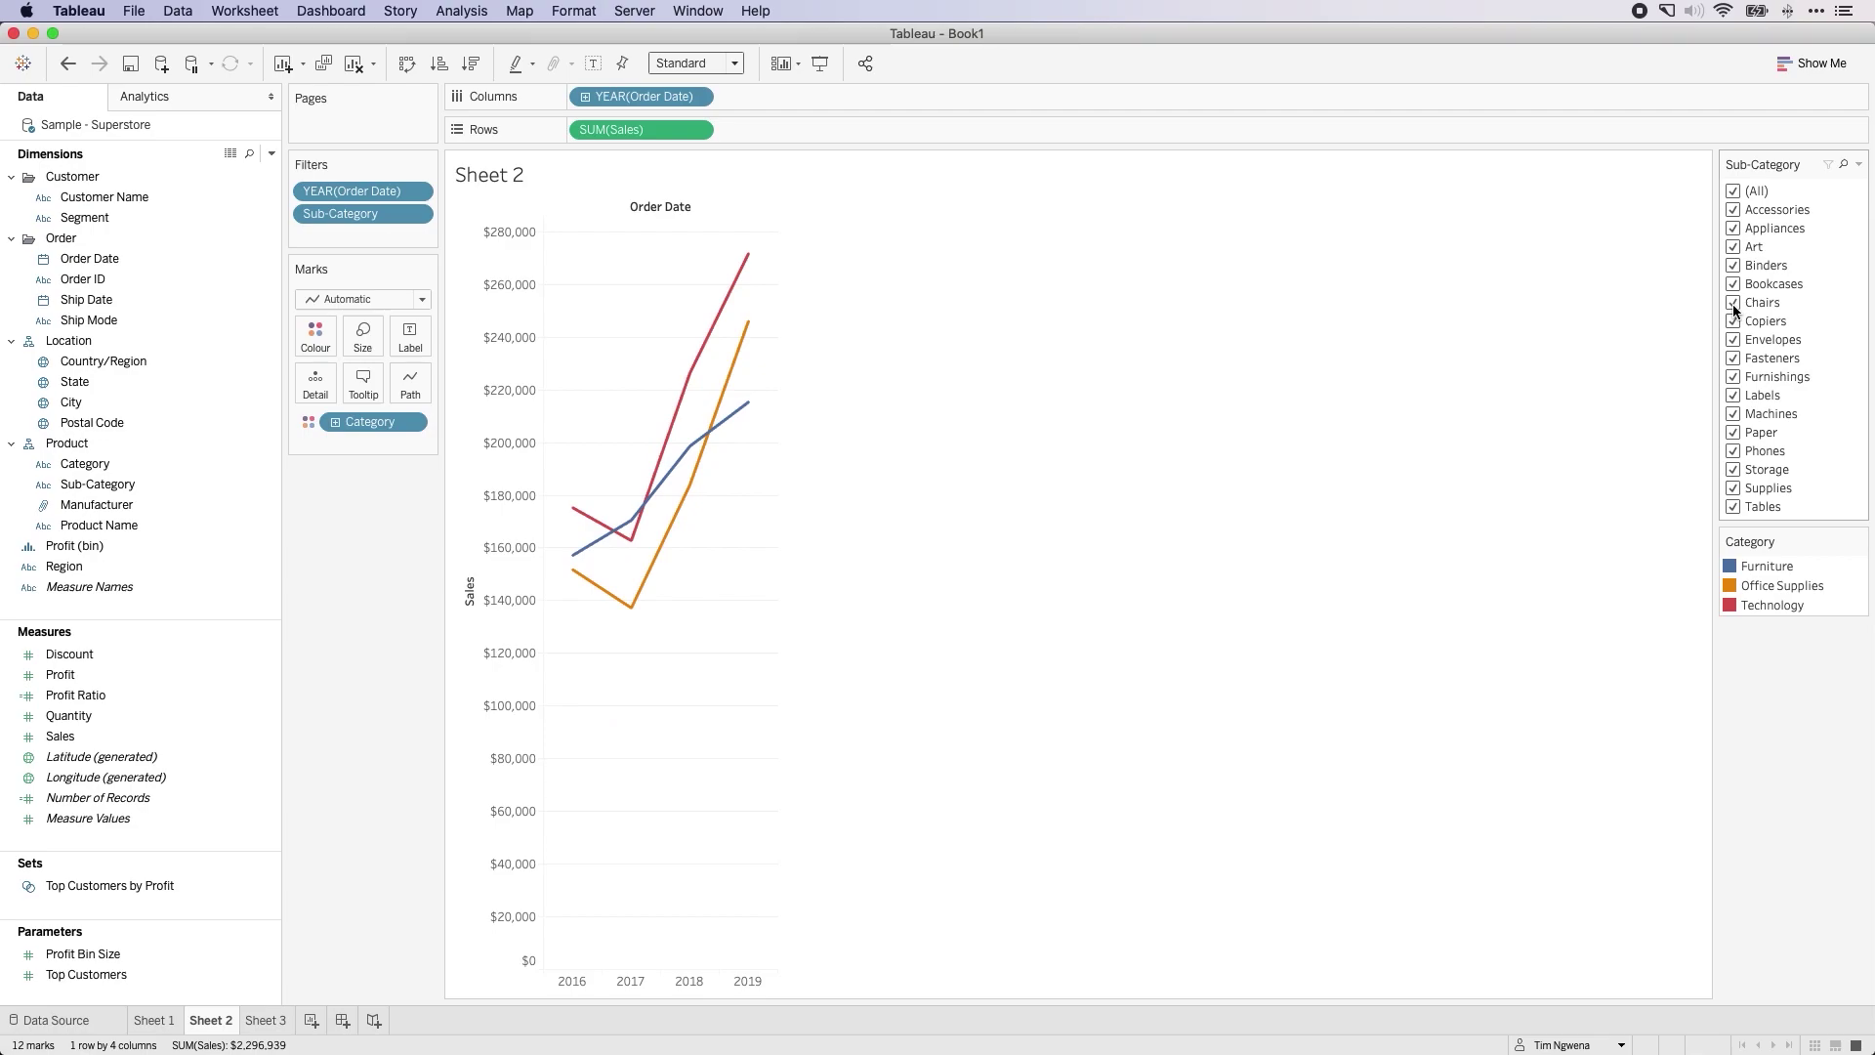
Make Order Date a continuous quarterly timeline and exclude Tables and Machines from the Sub-Category filter
click(585, 97)
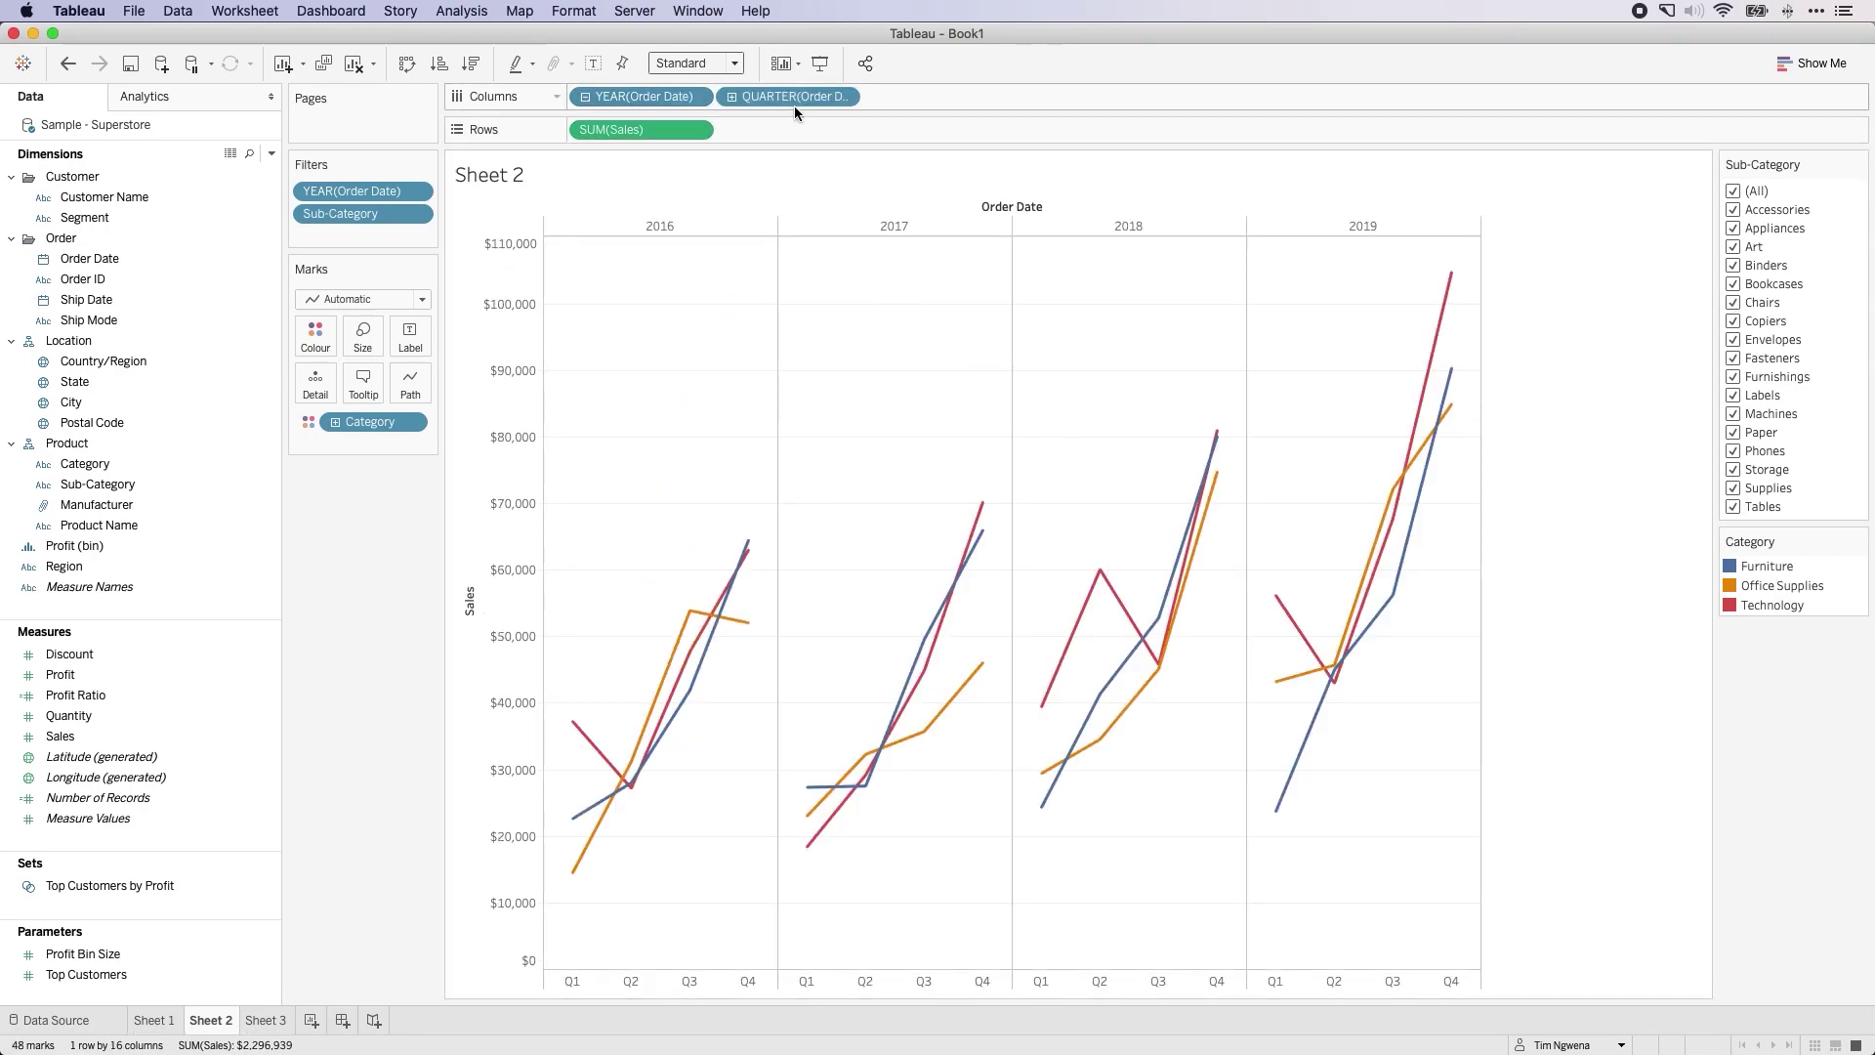
drag(796, 105, 322, 582)
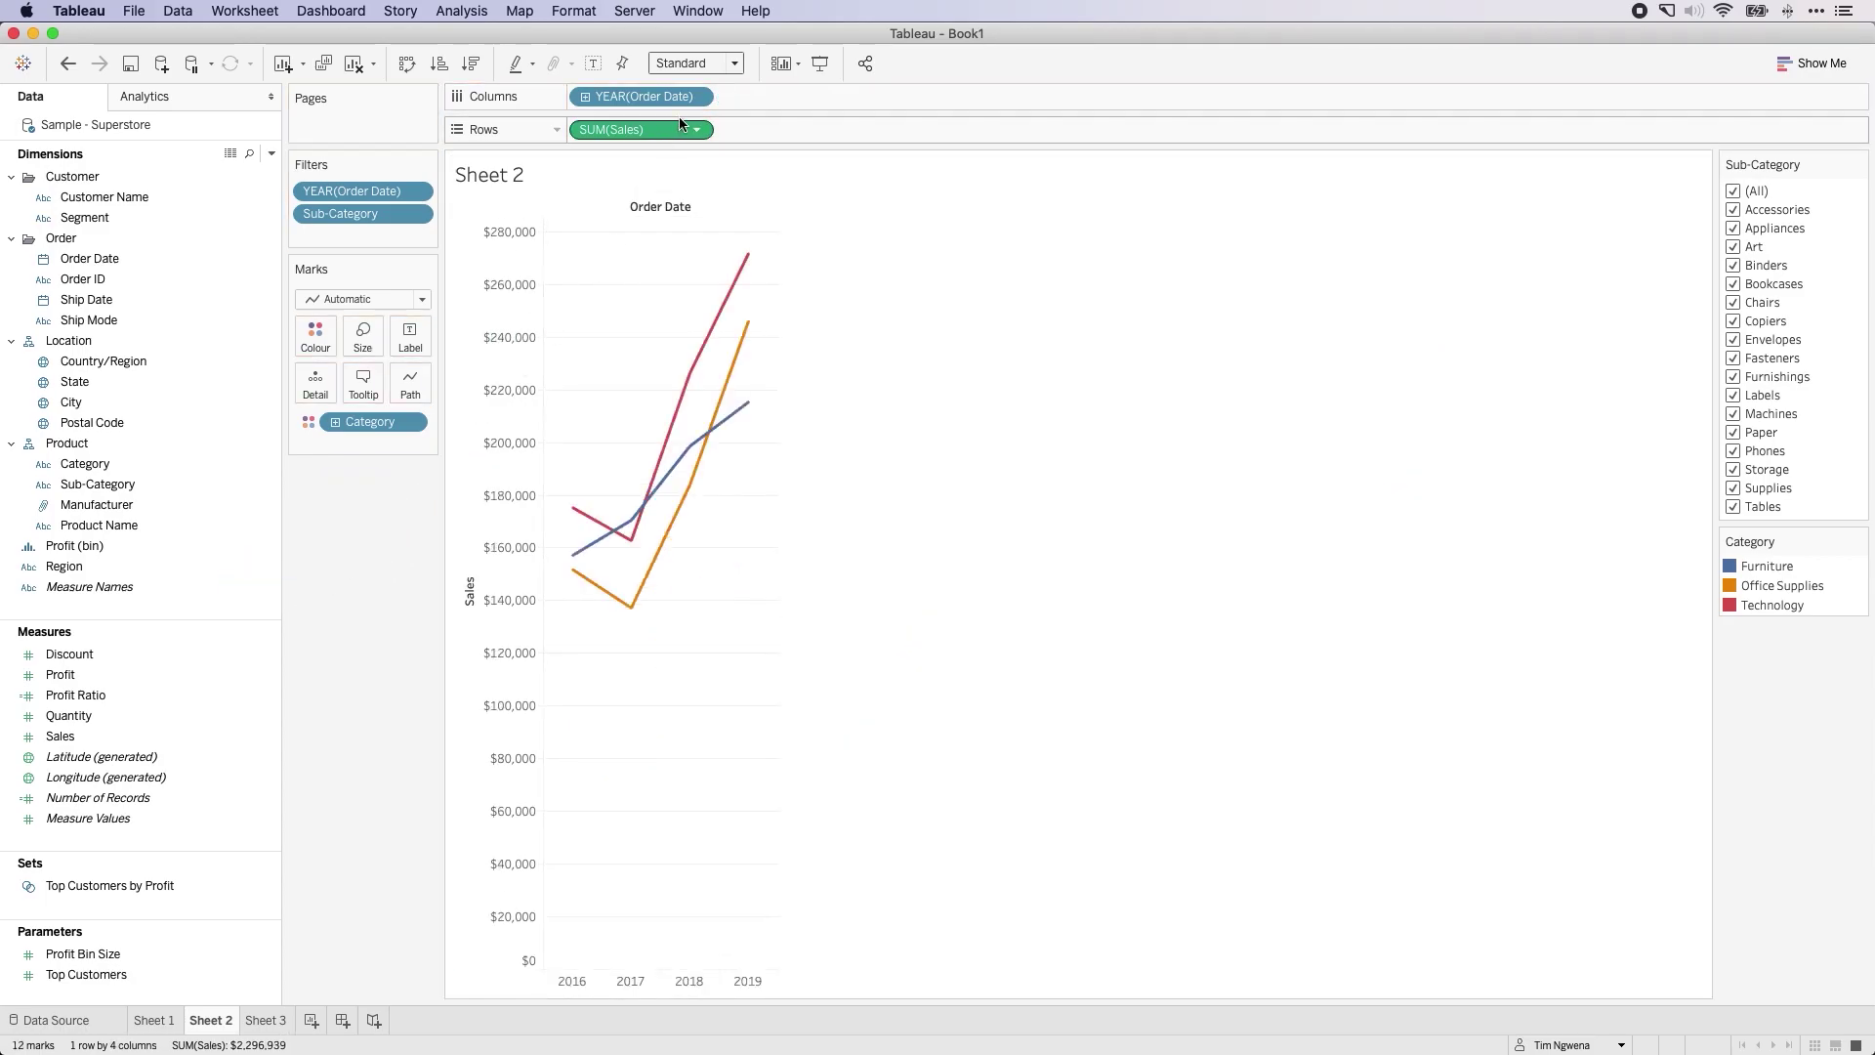
click(697, 96)
click(674, 466)
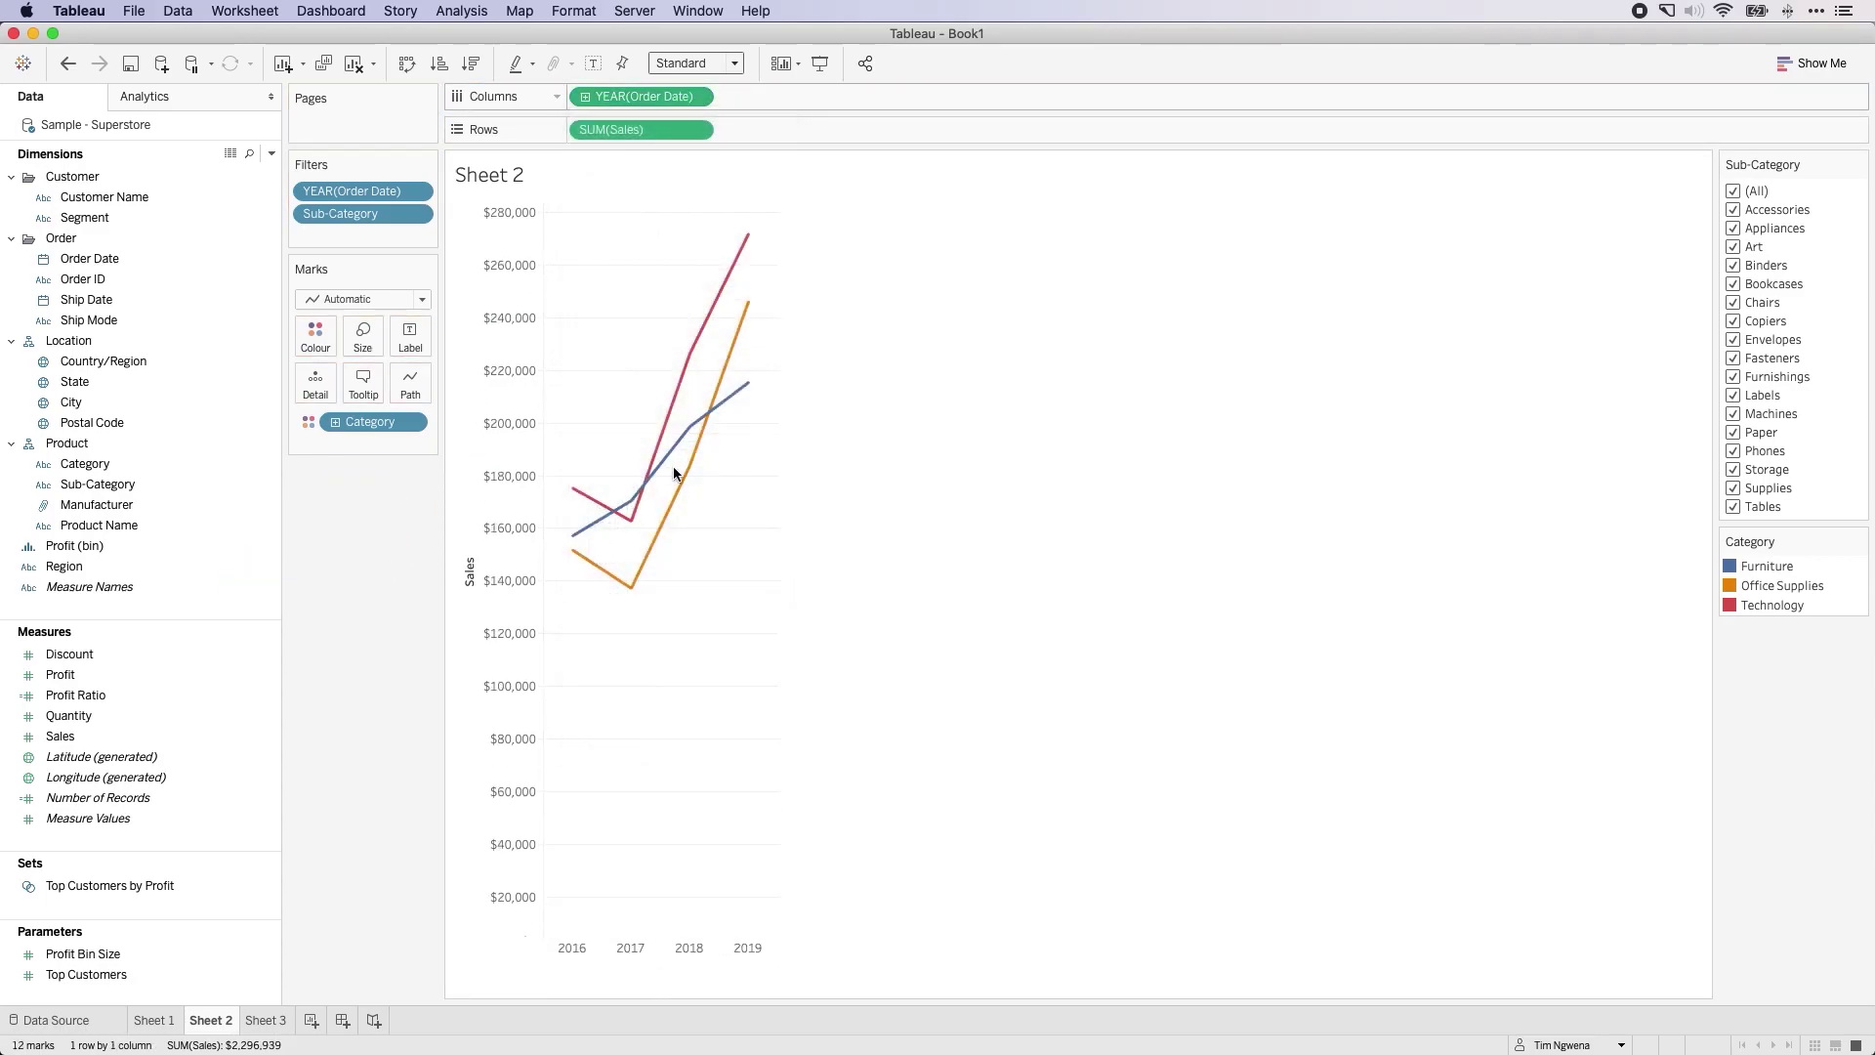
click(584, 96)
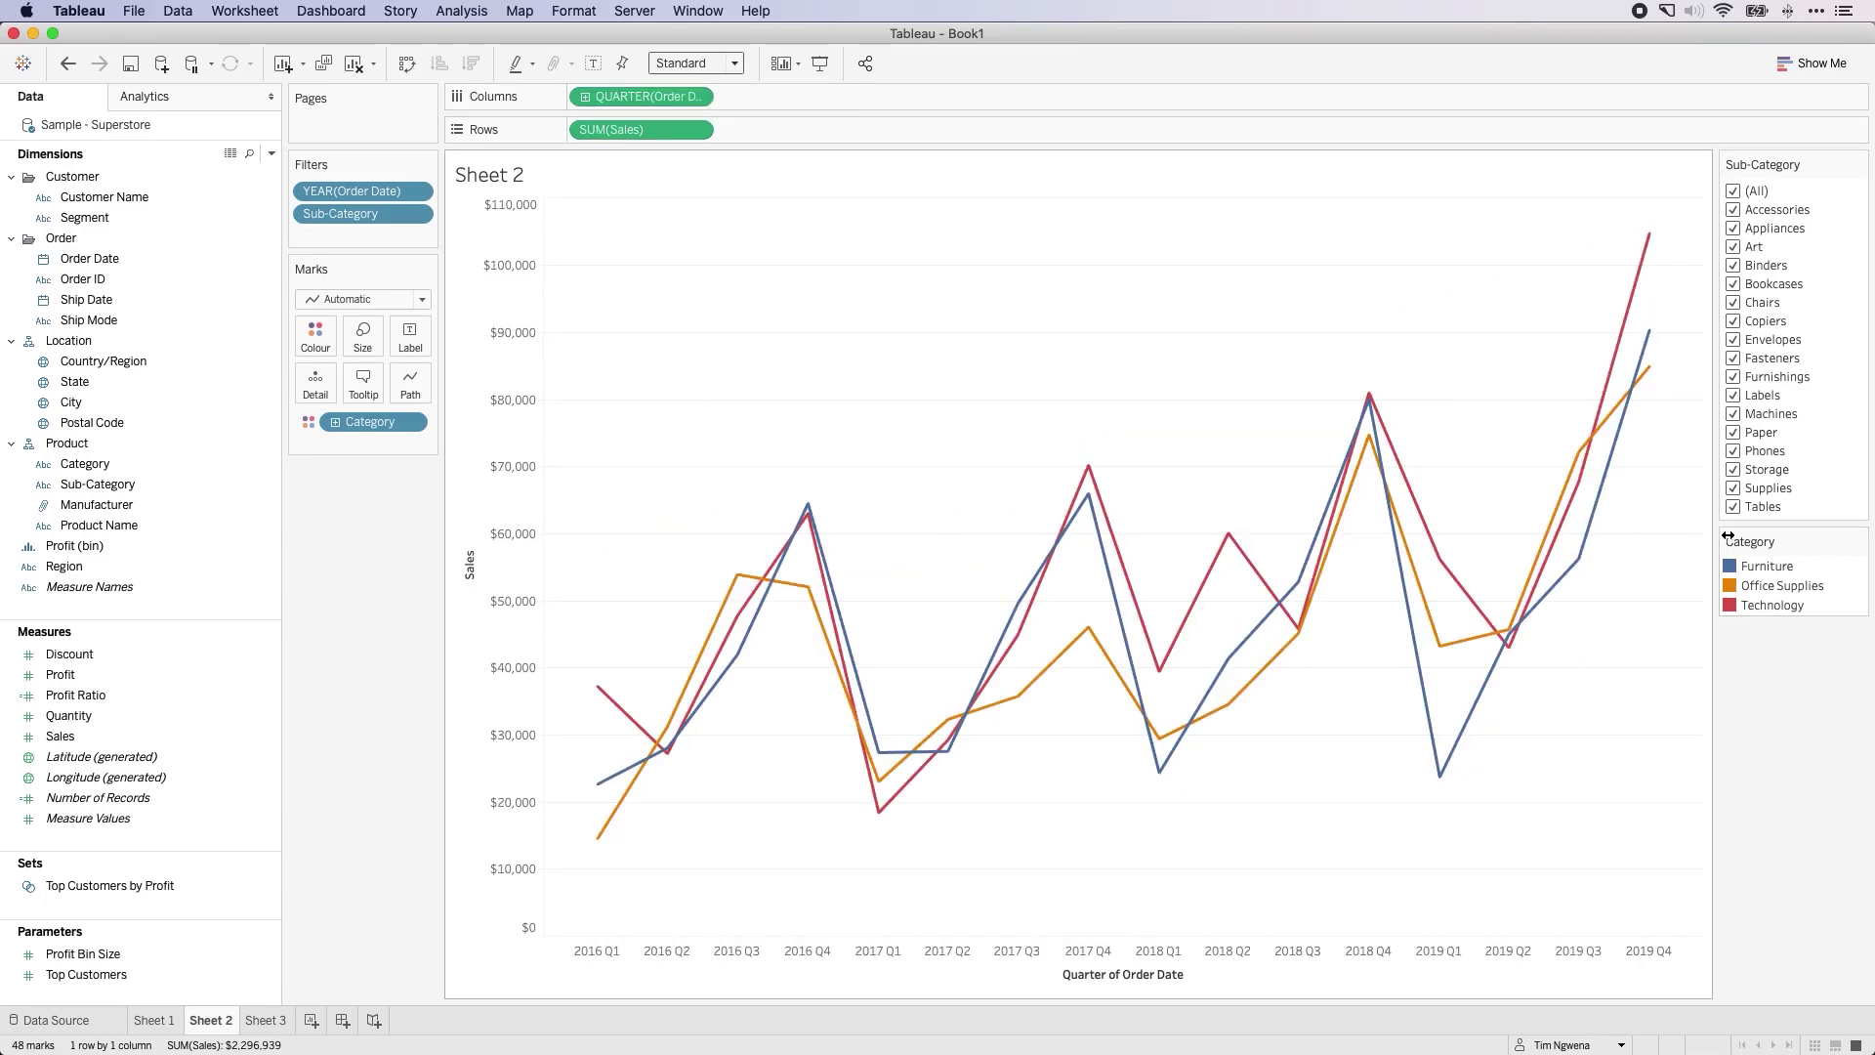
click(1735, 506)
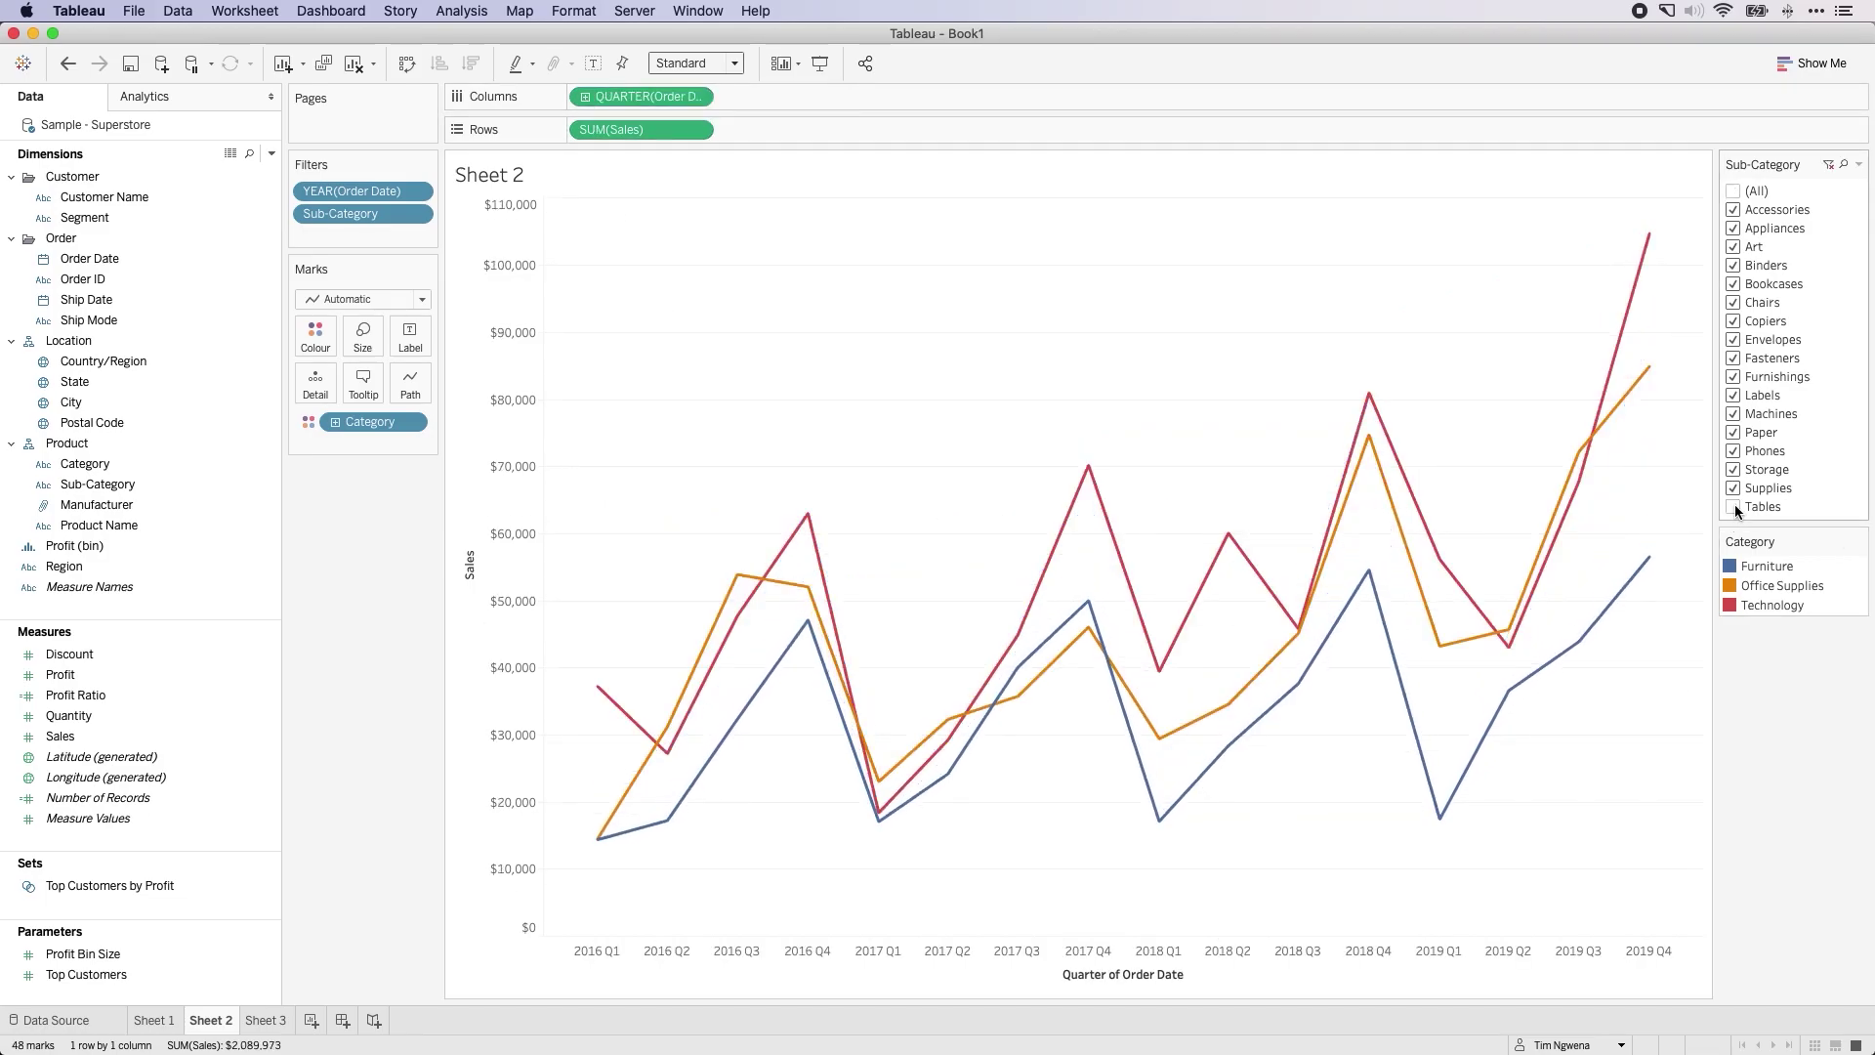
click(1734, 414)
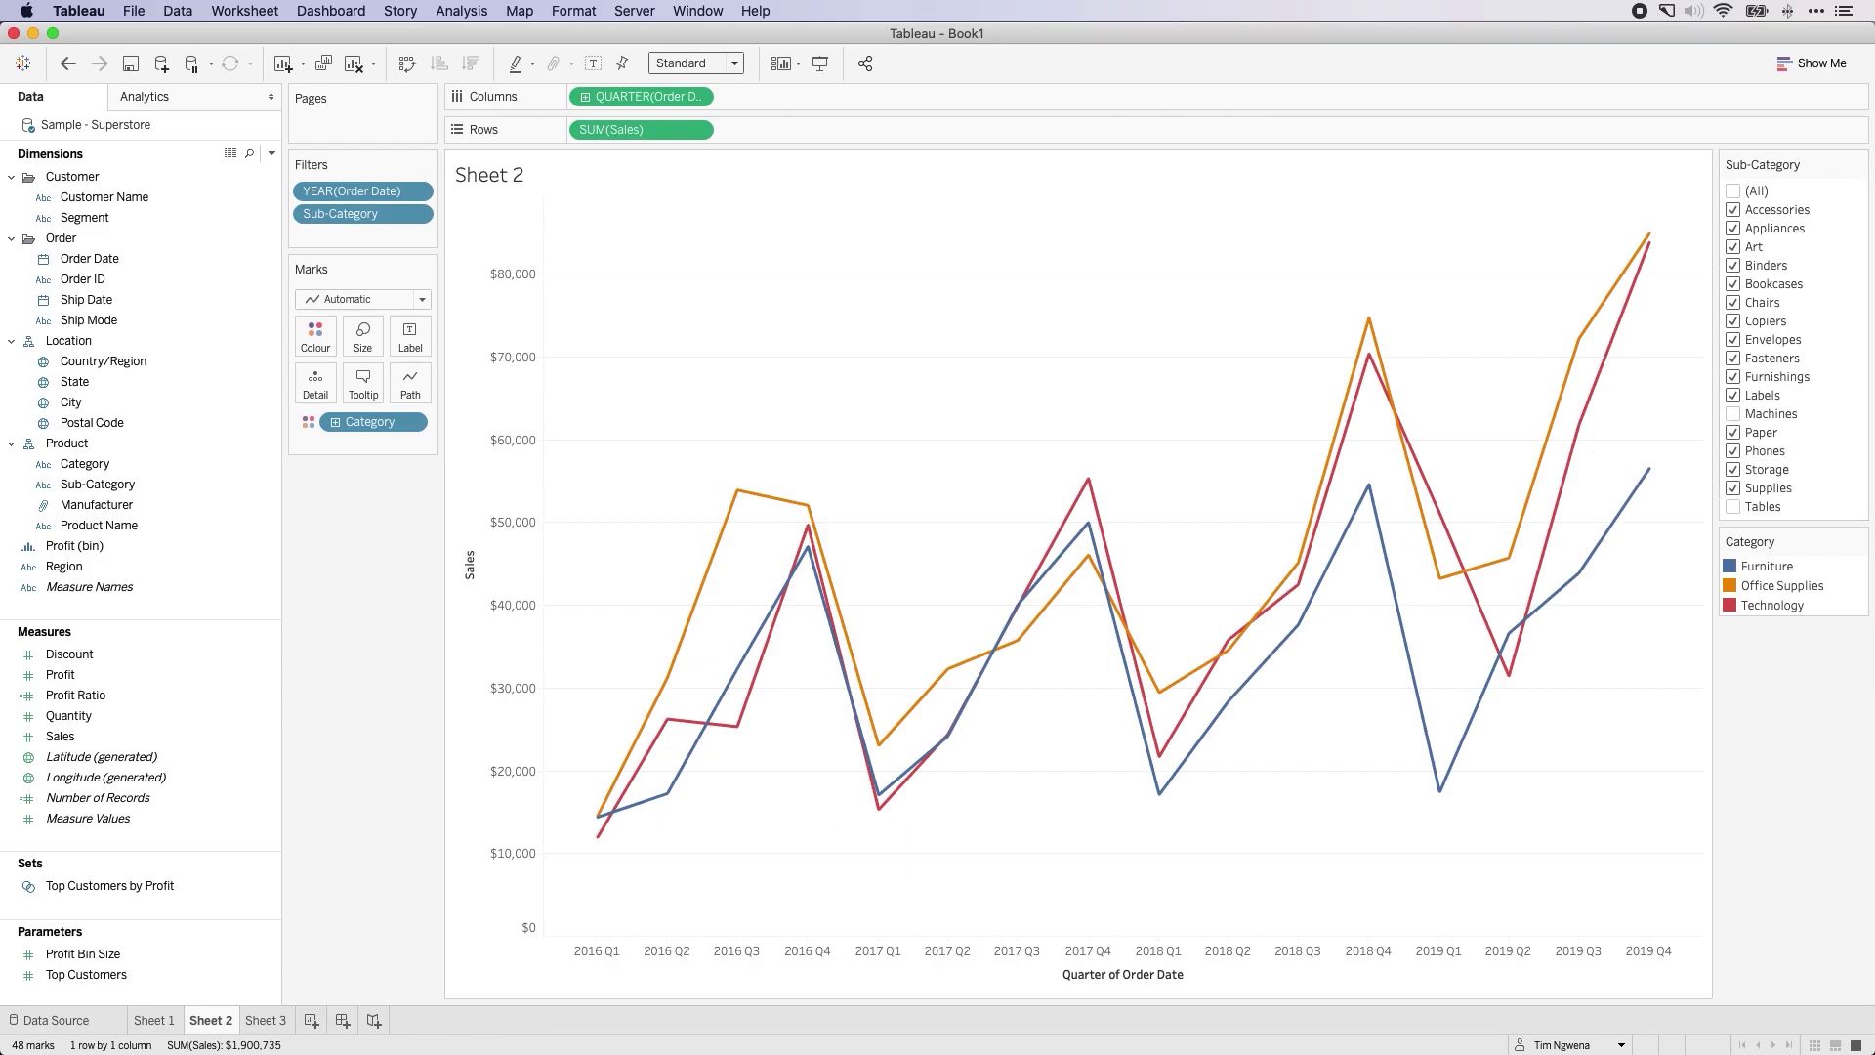
Switch to the Sheet 3 scatter plot and end its Order Date range at 14/03/2020
click(280, 1022)
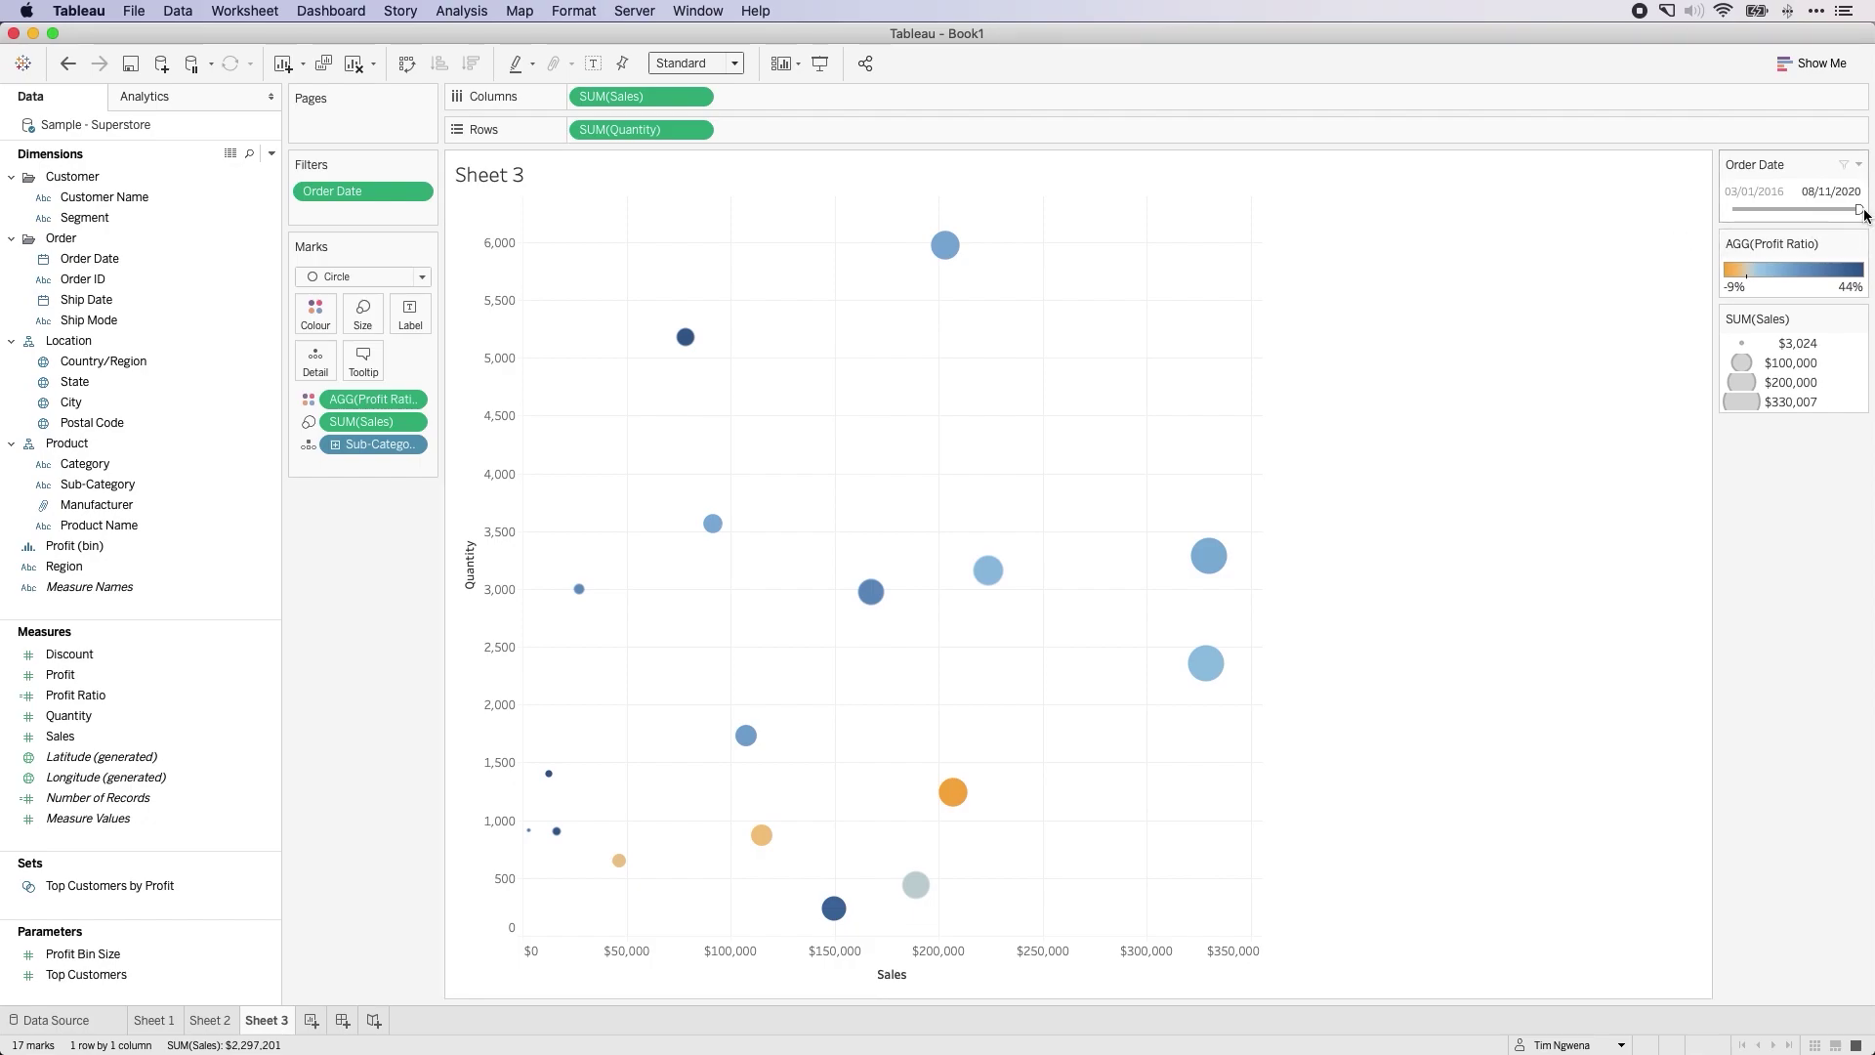
drag(1862, 210, 1842, 210)
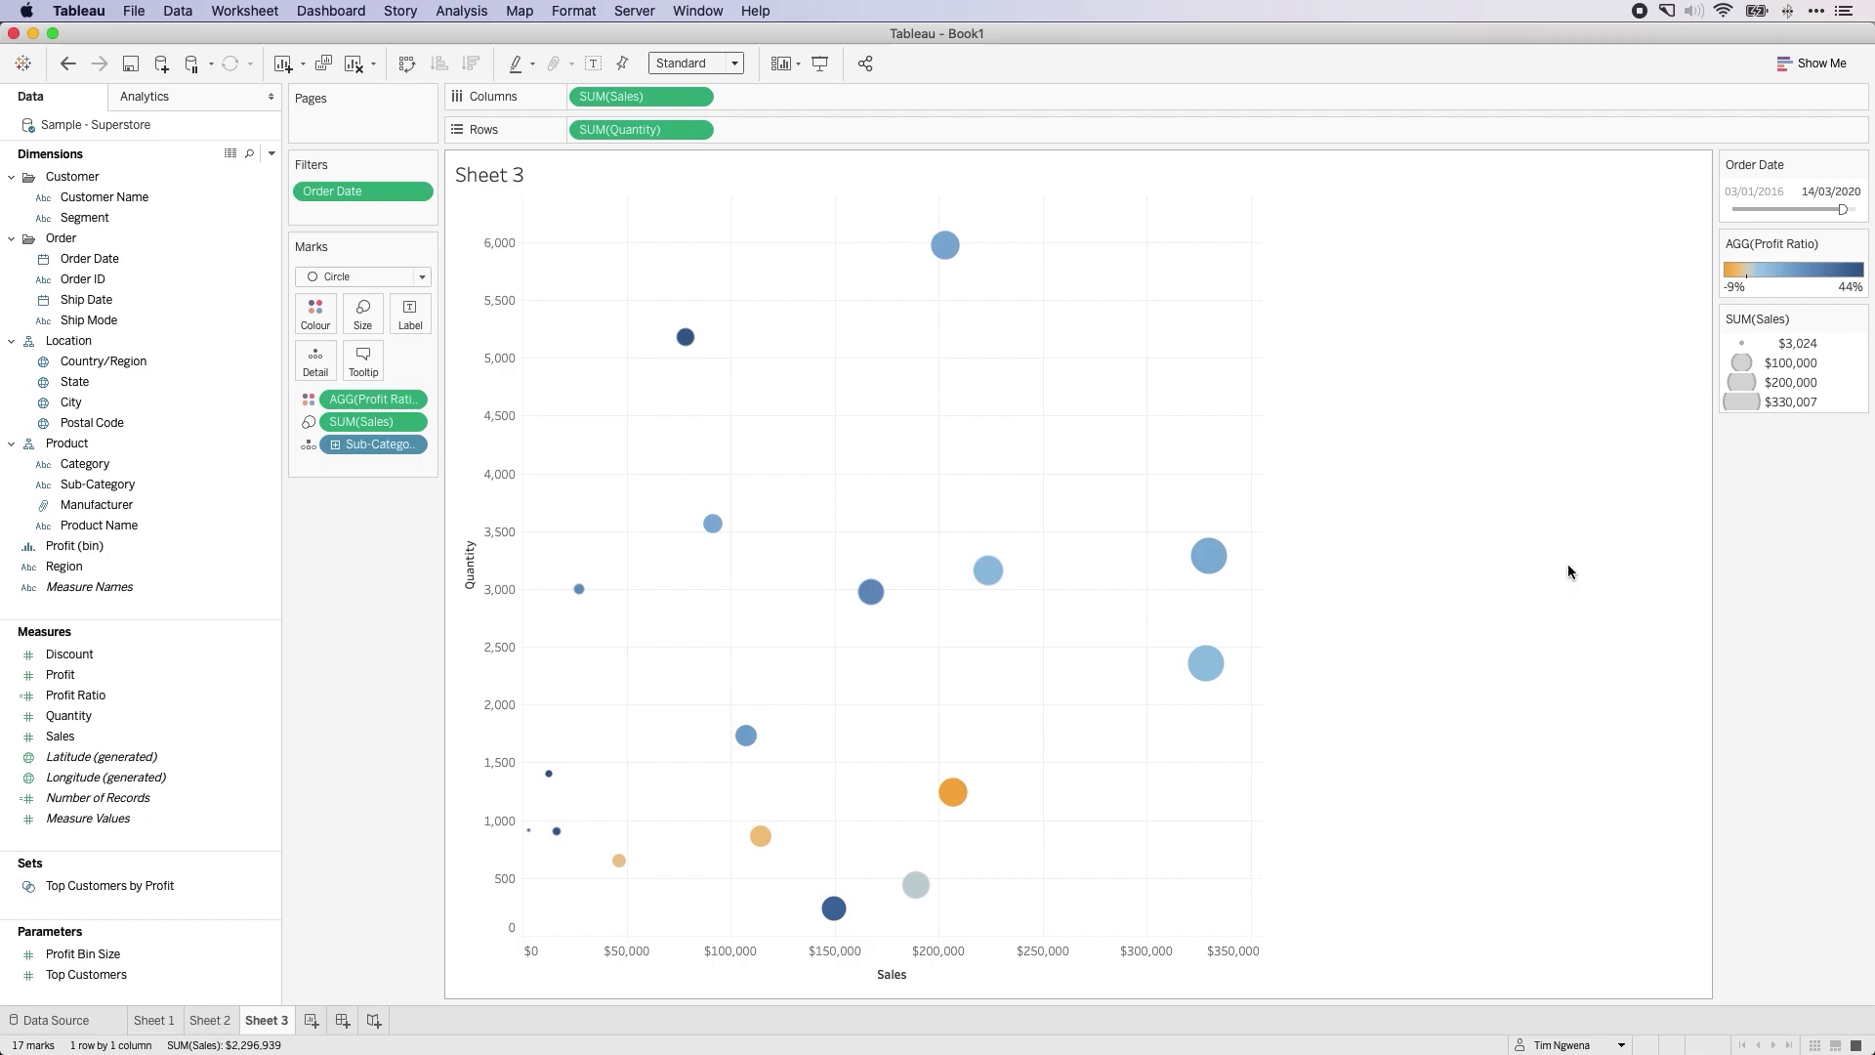
click(573, 10)
Show the Format > Animations pane with the sheet's animation choices
mouse_move(532, 9)
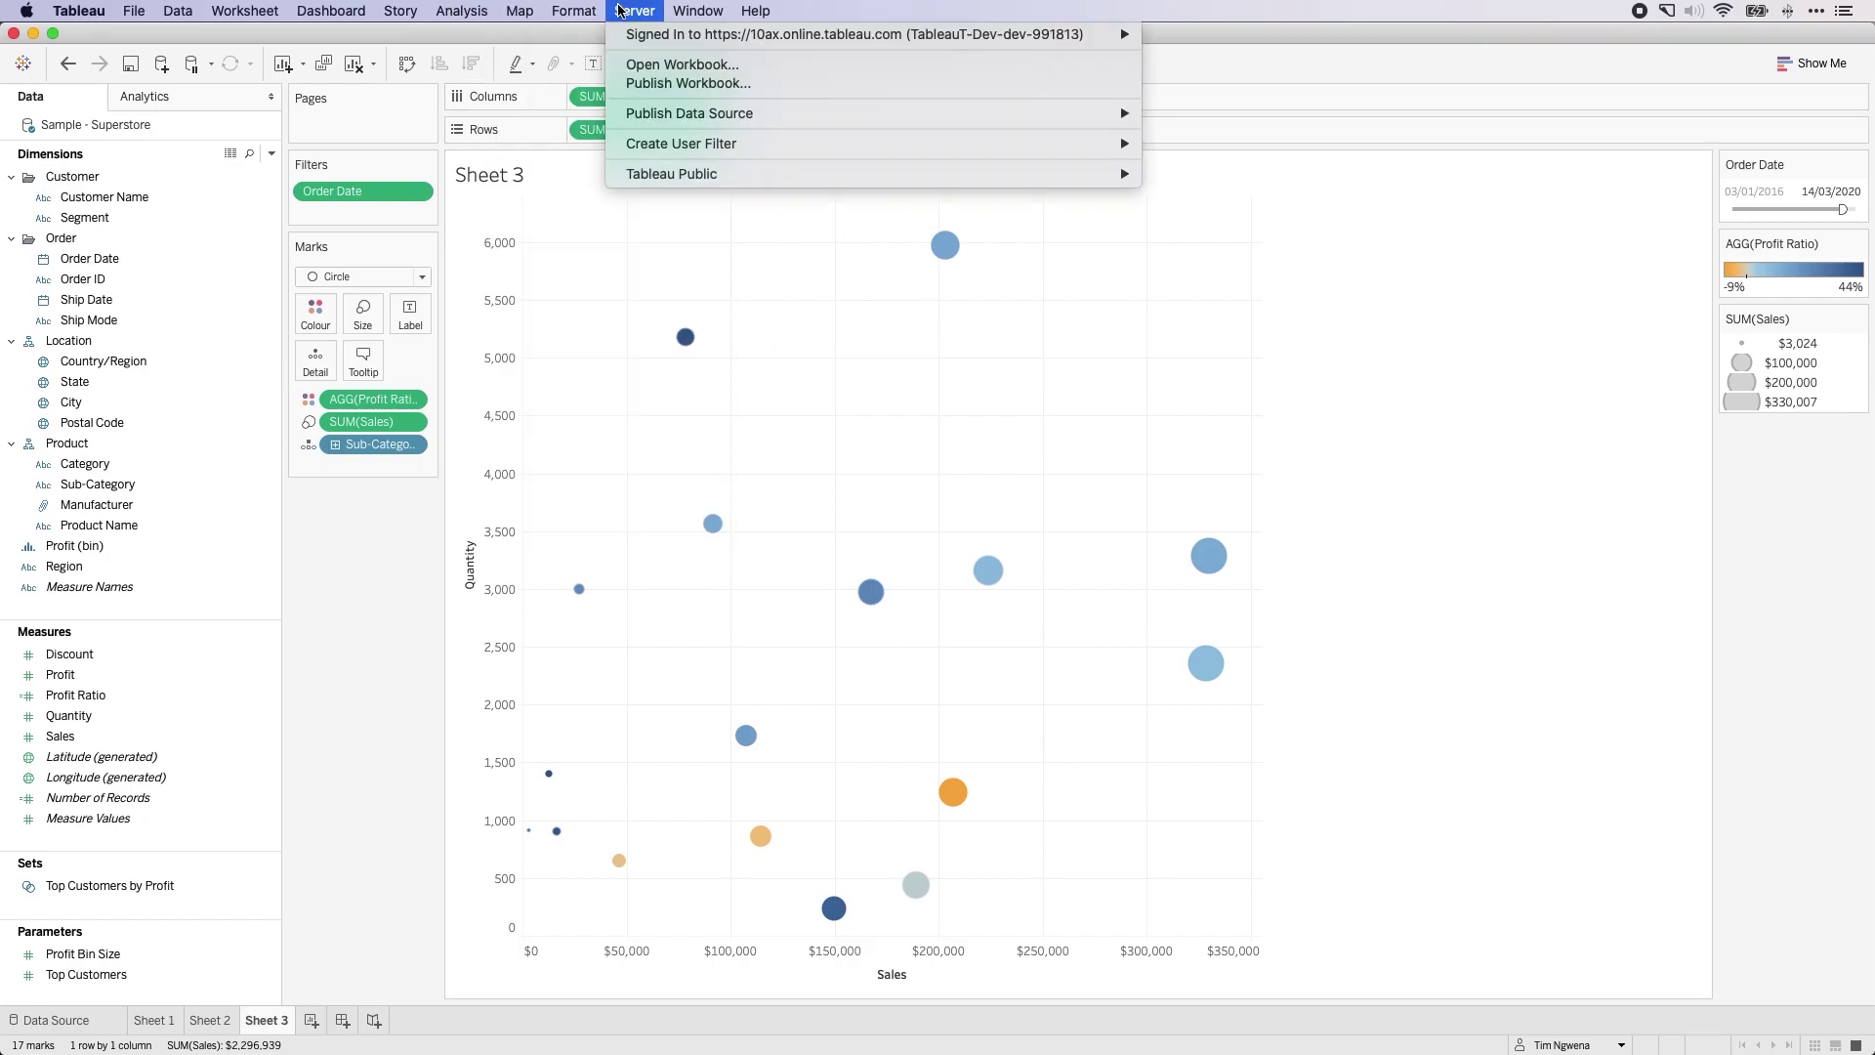
click(630, 216)
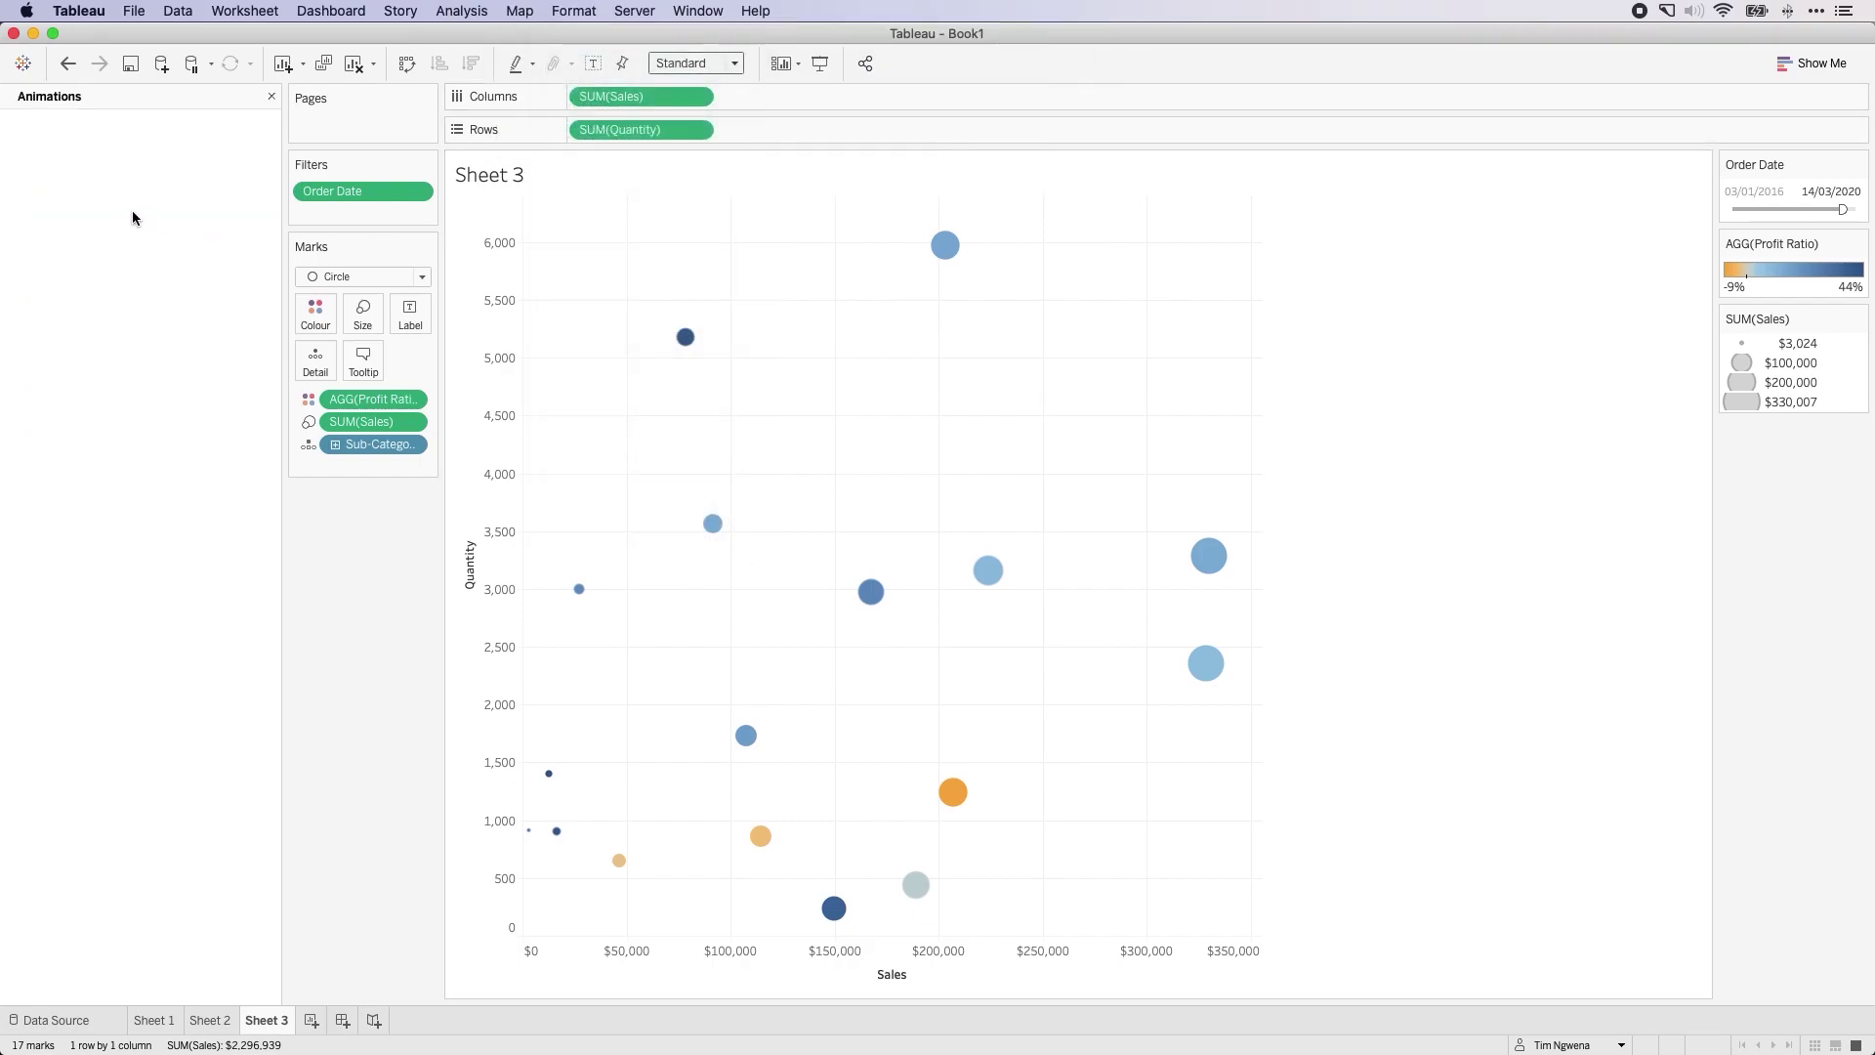
click(140, 408)
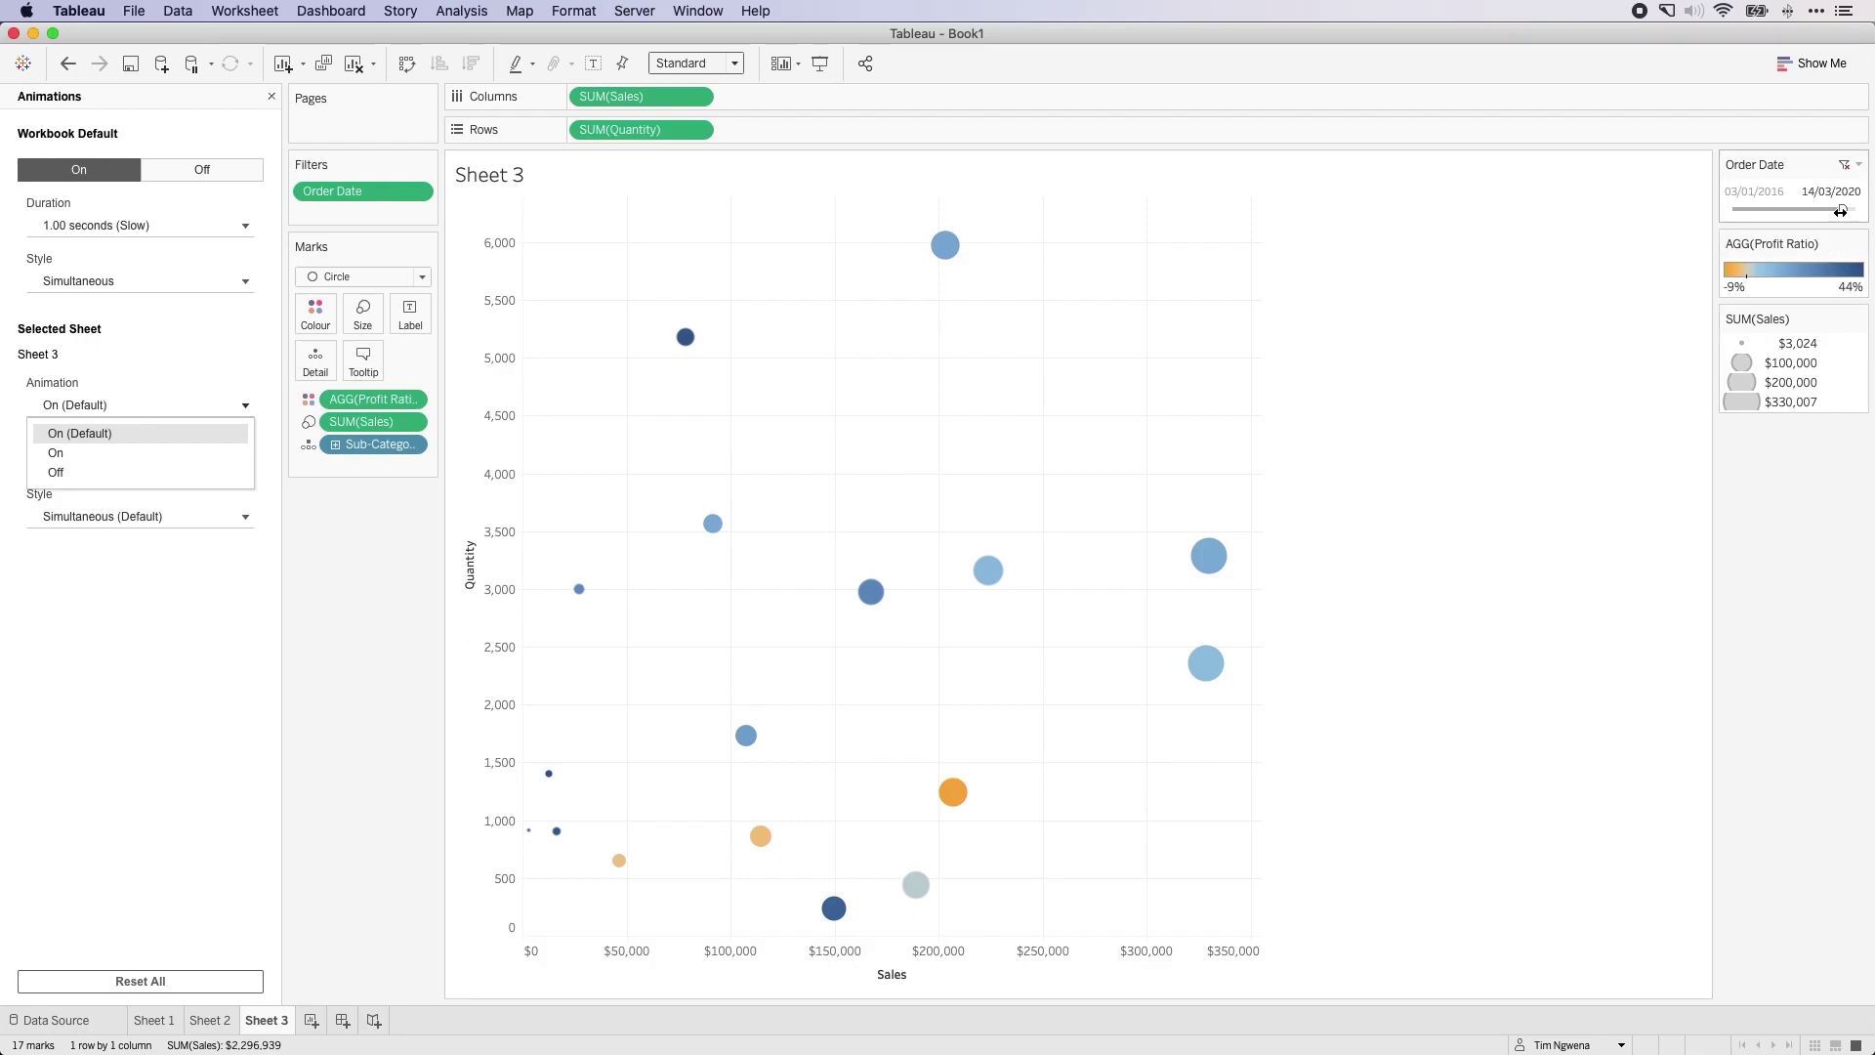
Trim the Order Date range to end 05/06/2016 and filter Order Date by Week Number
drag(1840, 211, 1805, 211)
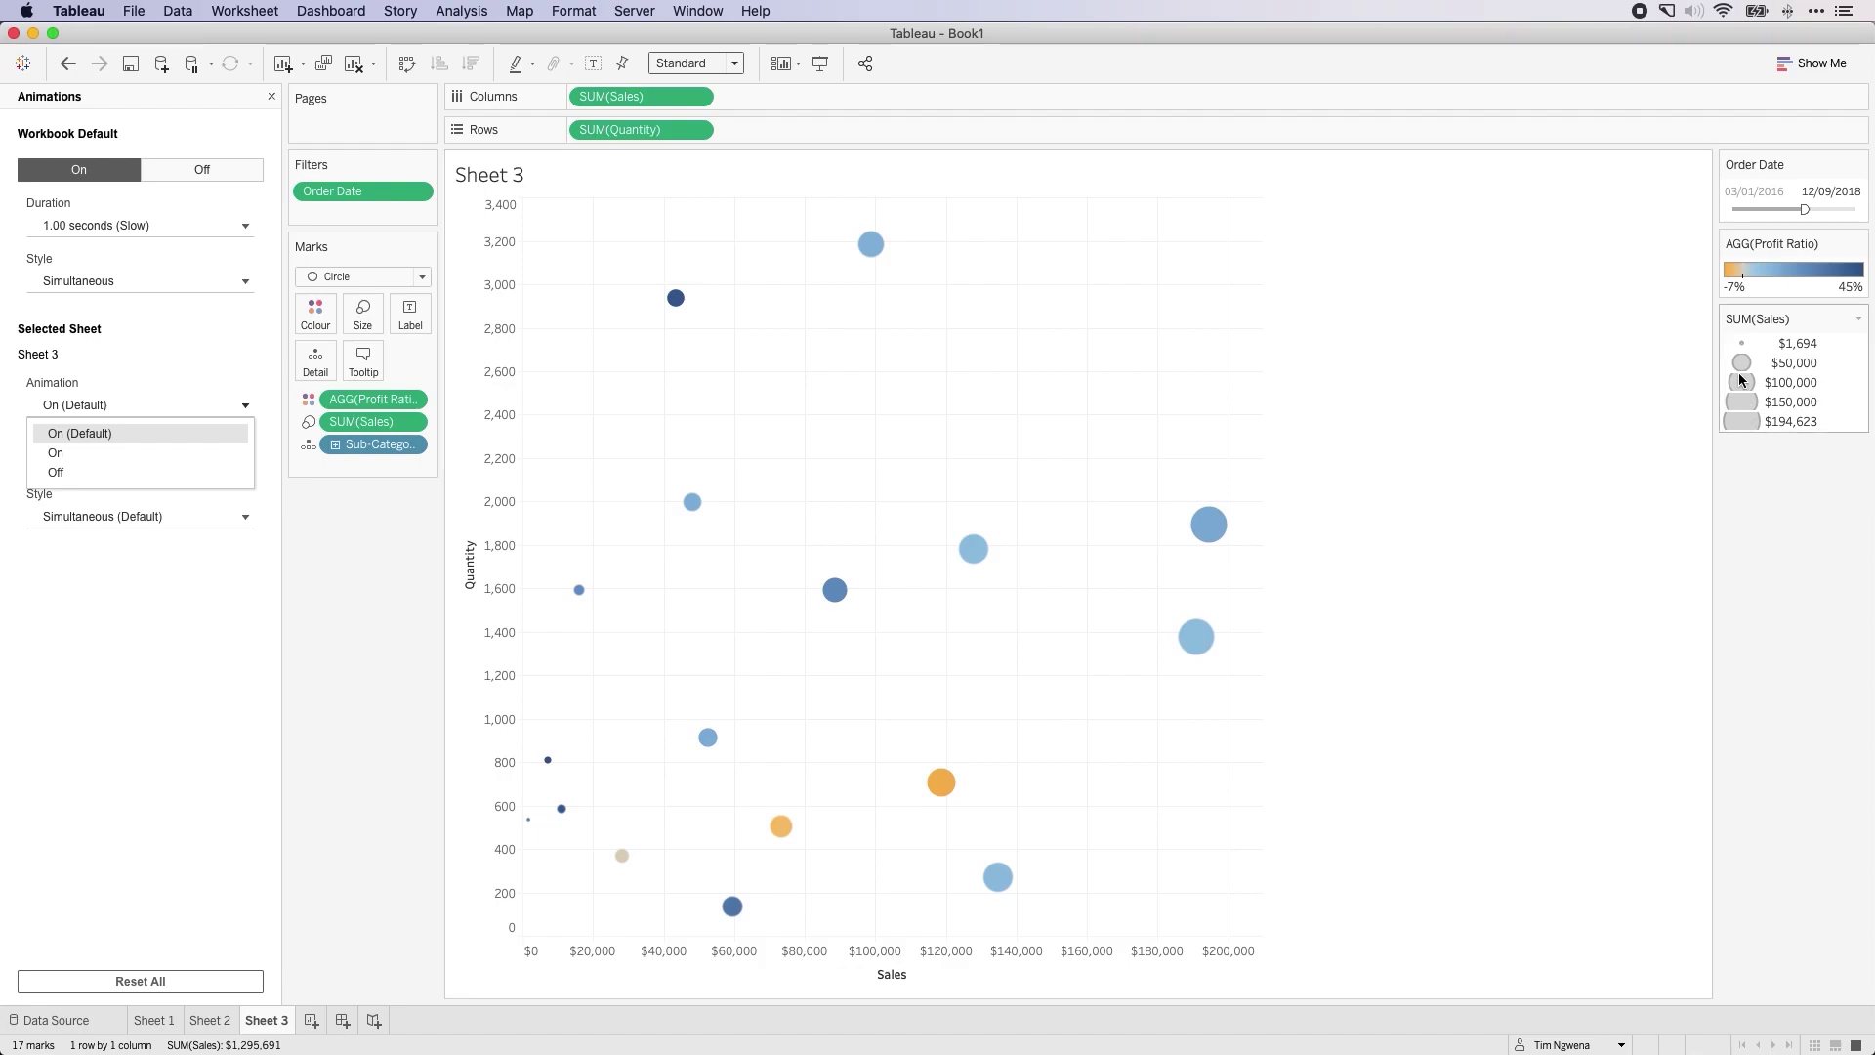
drag(1807, 210, 1777, 210)
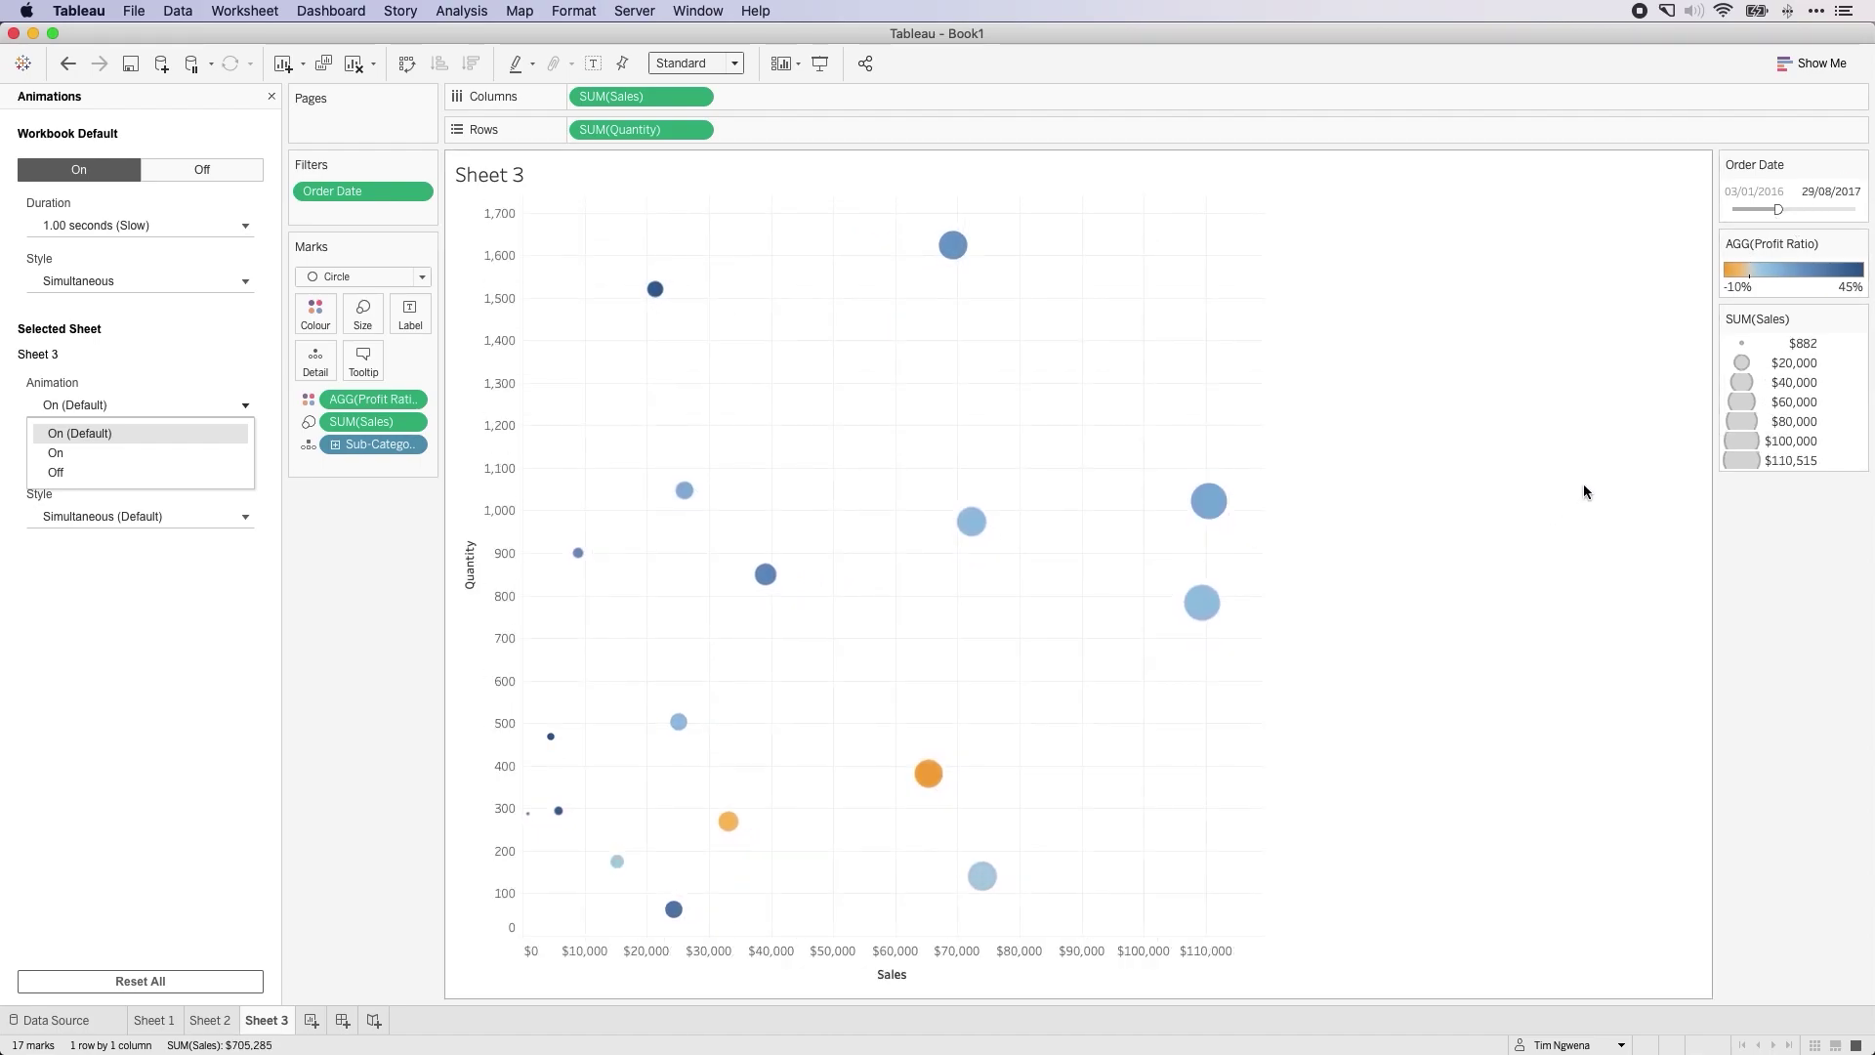
drag(1782, 209, 1747, 209)
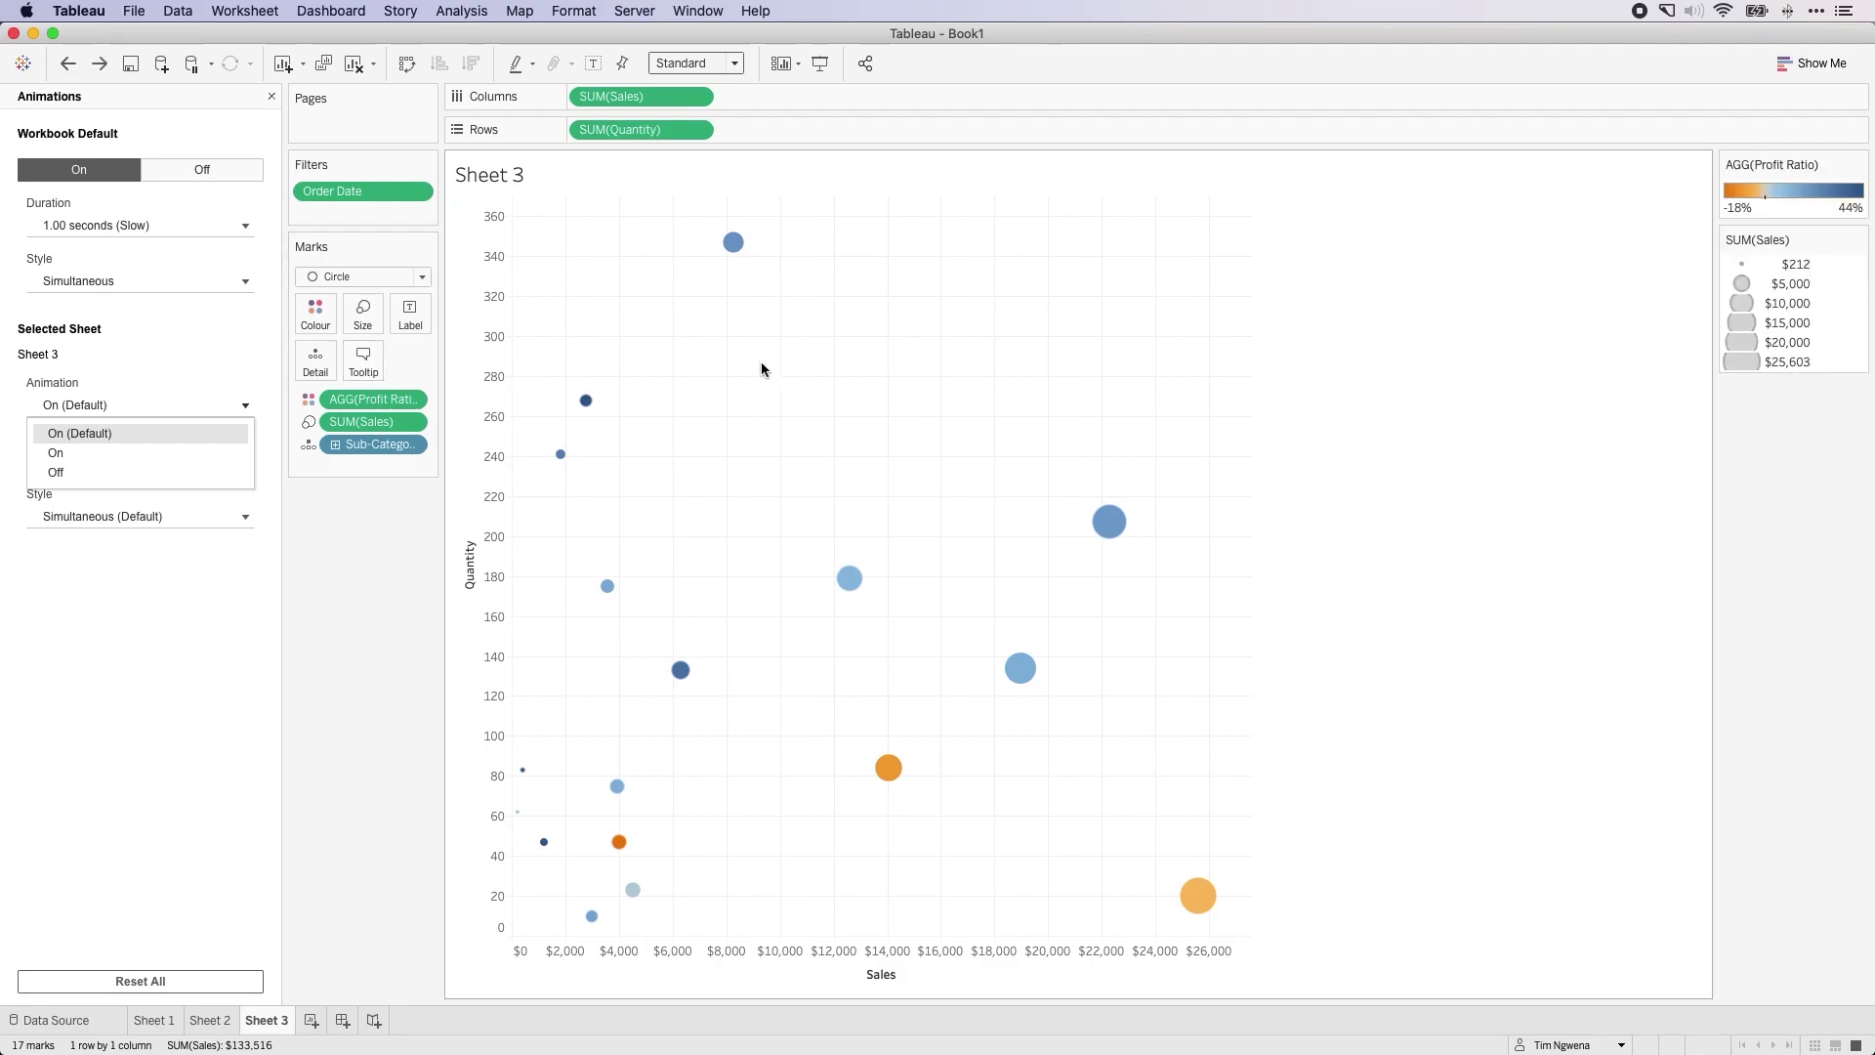
click(416, 191)
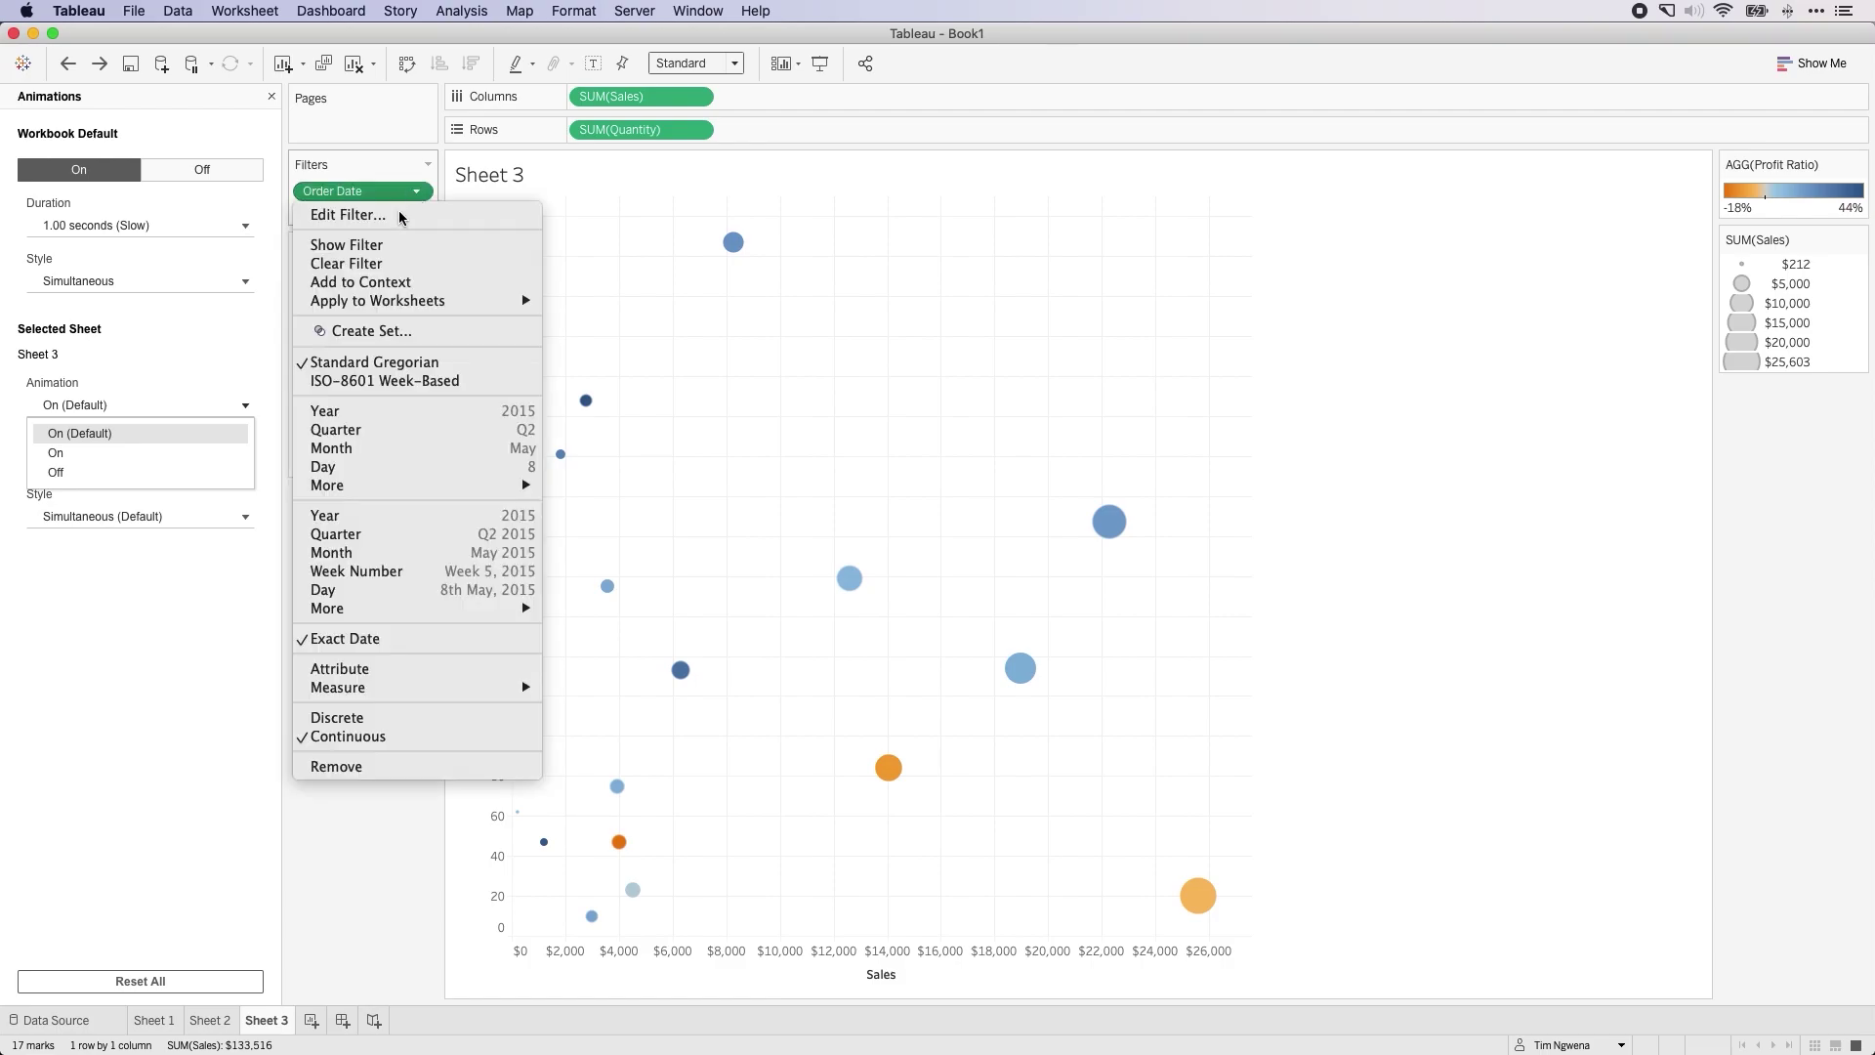
click(430, 573)
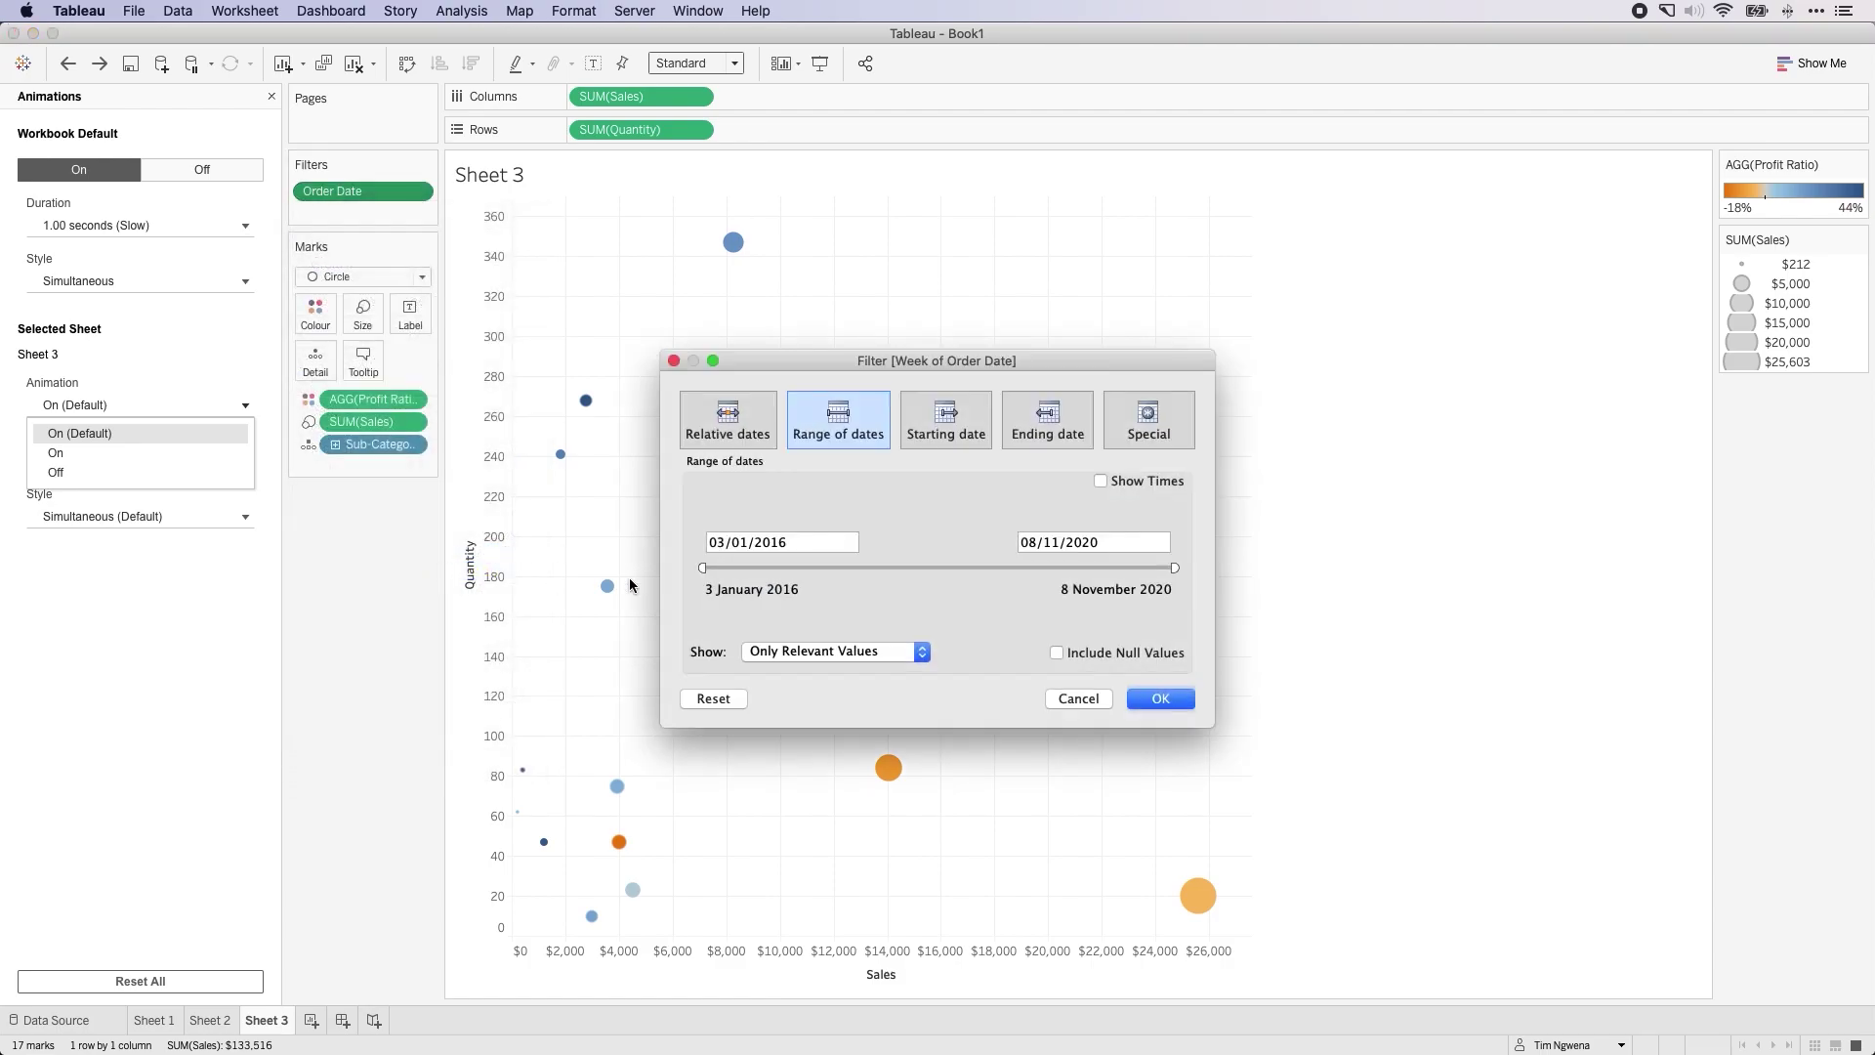
Apply the week filter, page the scatter by WEEK(Order Date), and return to the 3 January 2016 week
click(1161, 698)
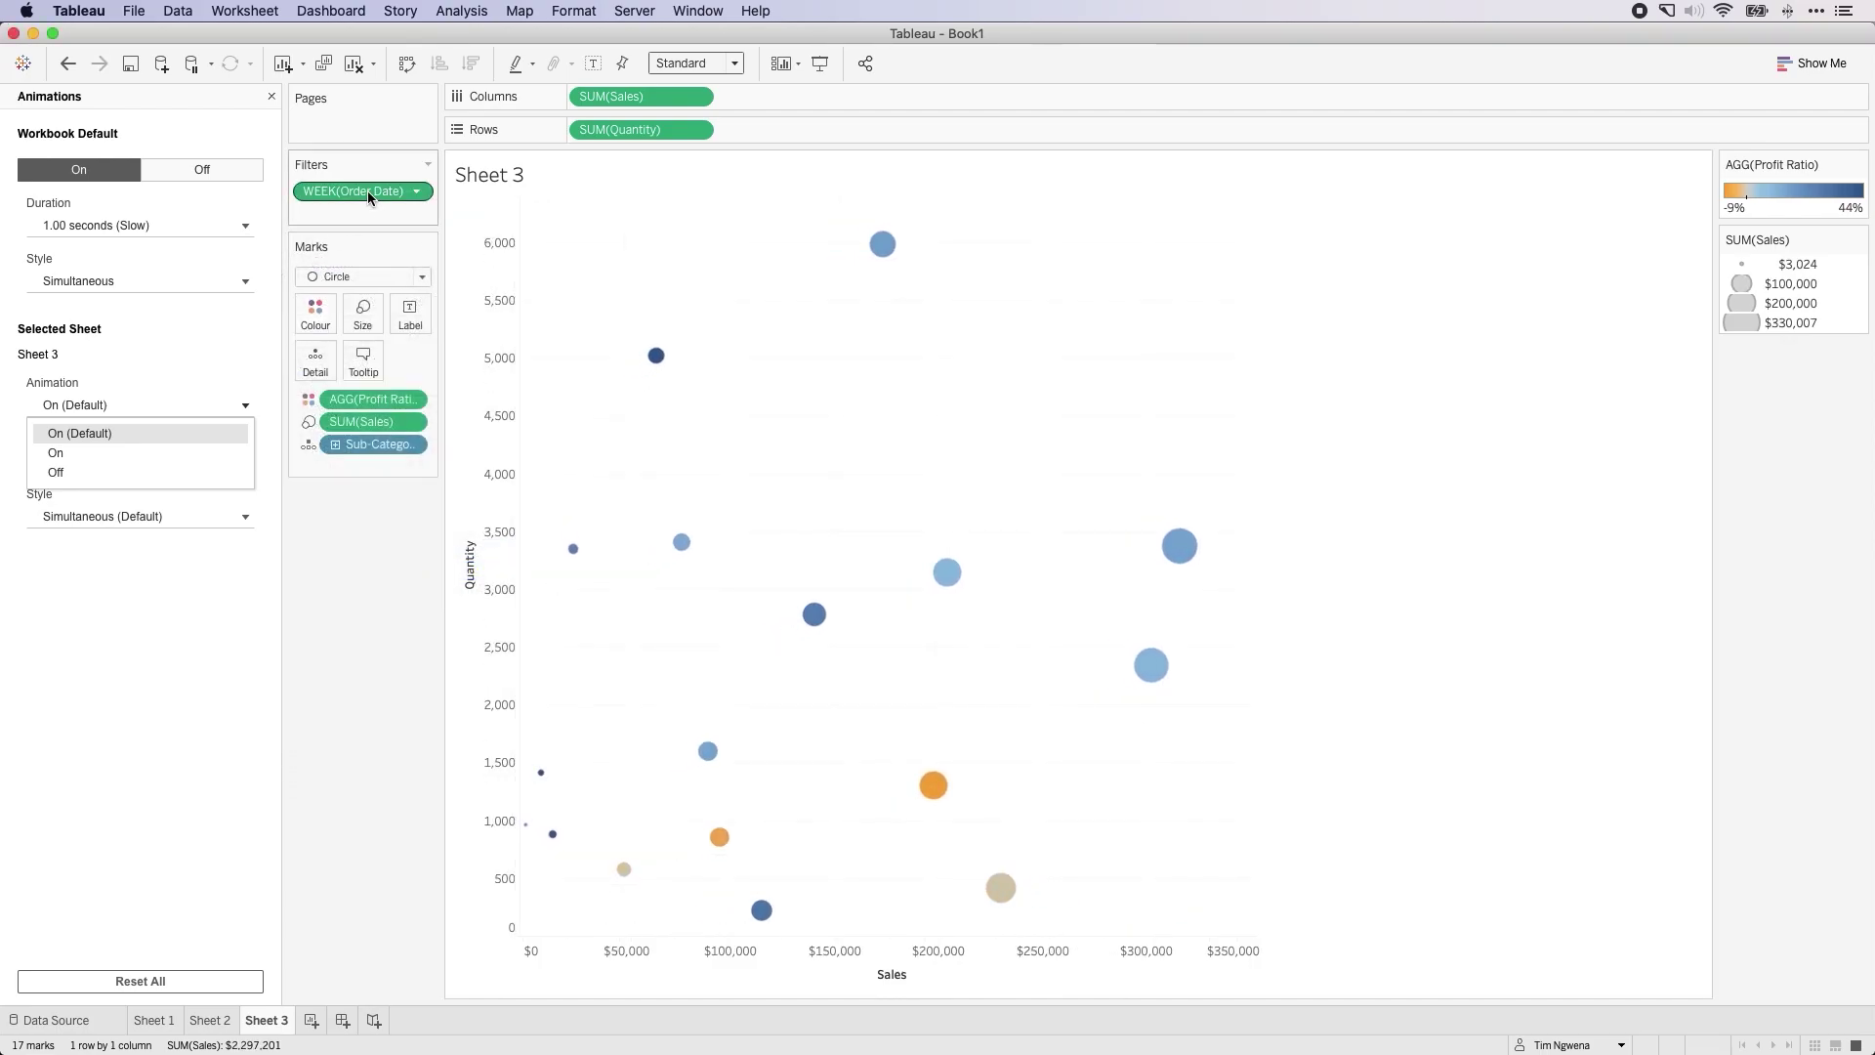
drag(368, 190, 371, 127)
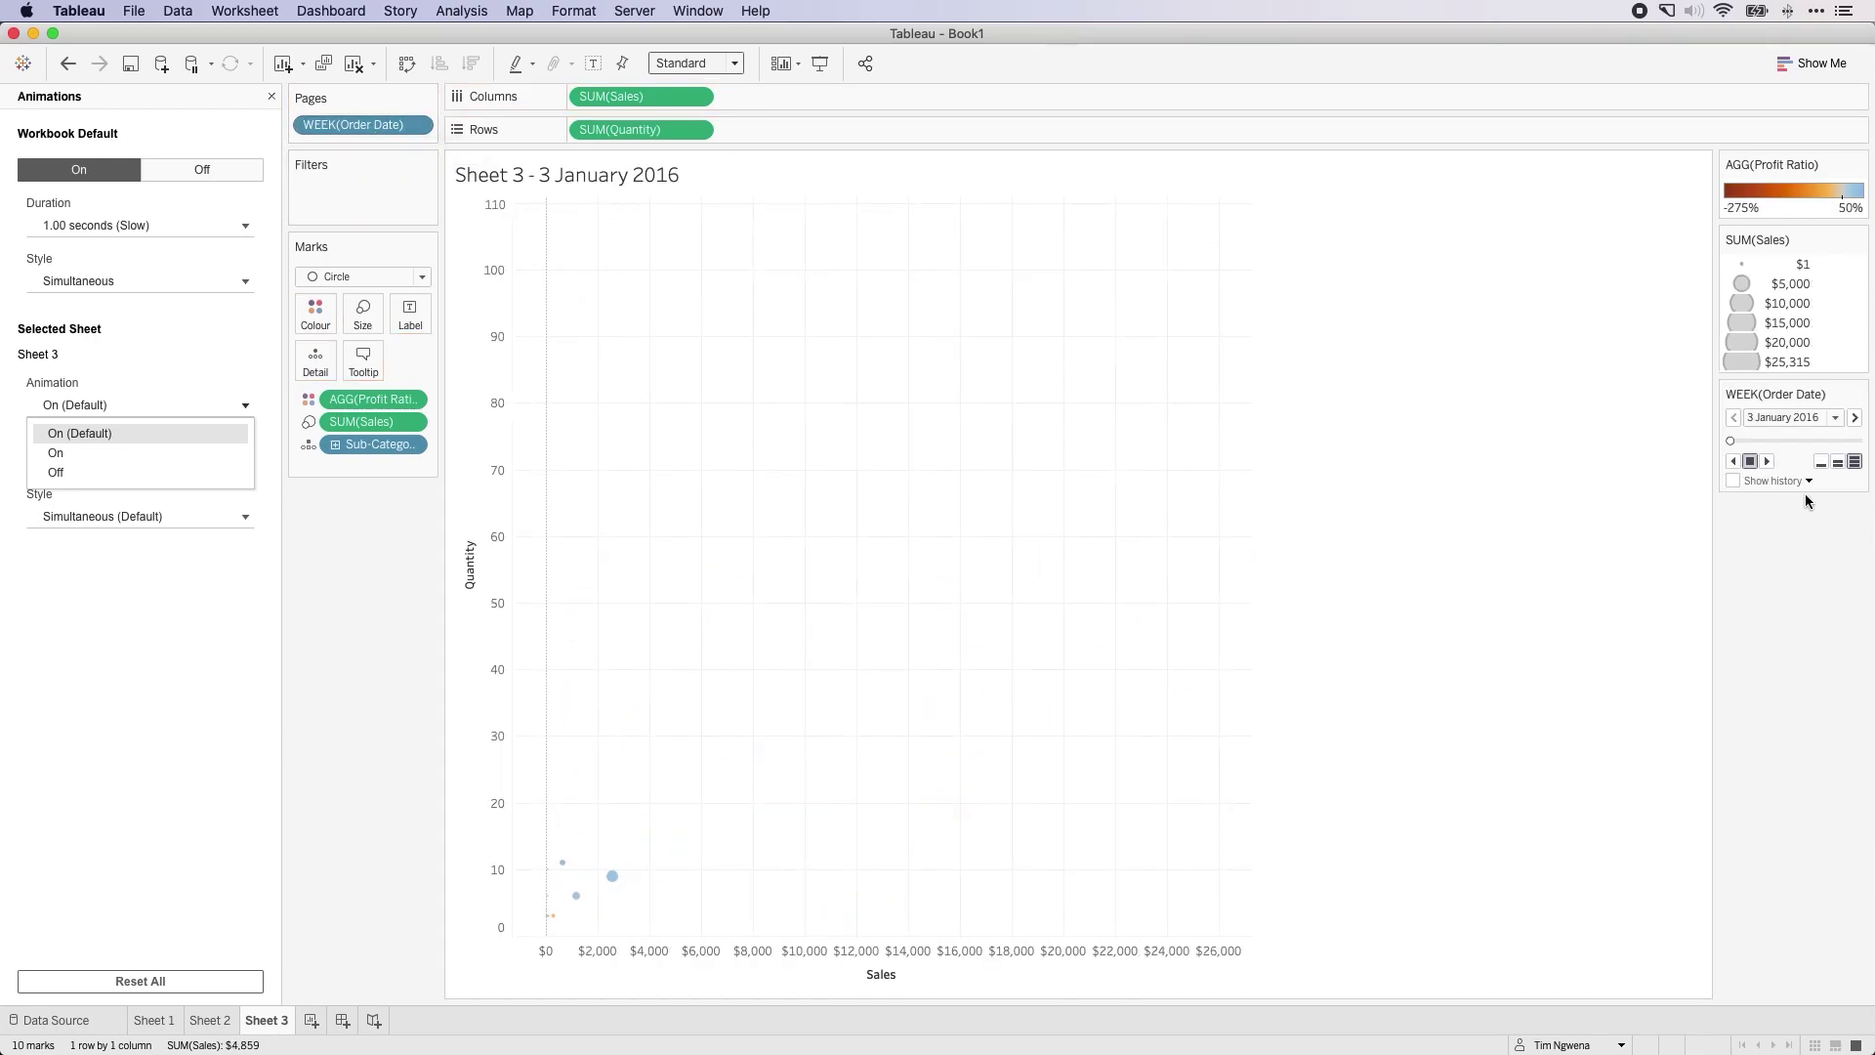
drag(1731, 442, 1754, 446)
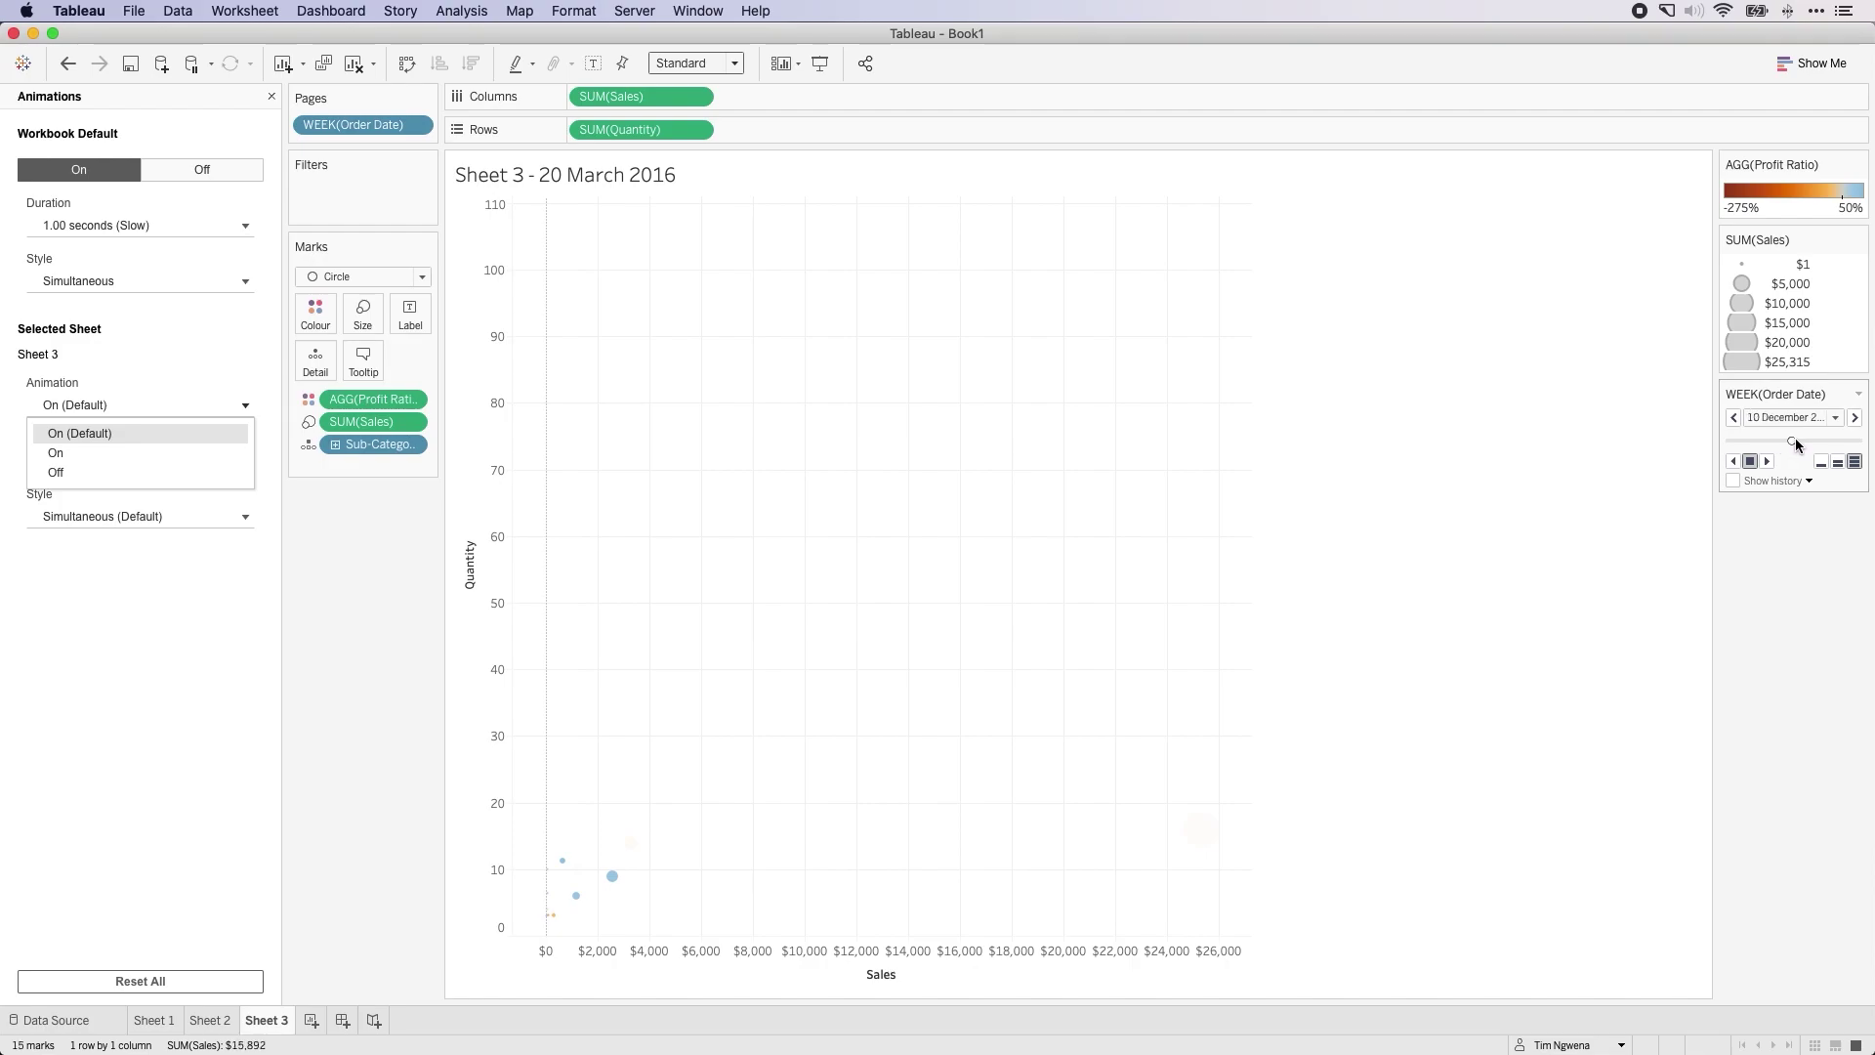
click(1796, 439)
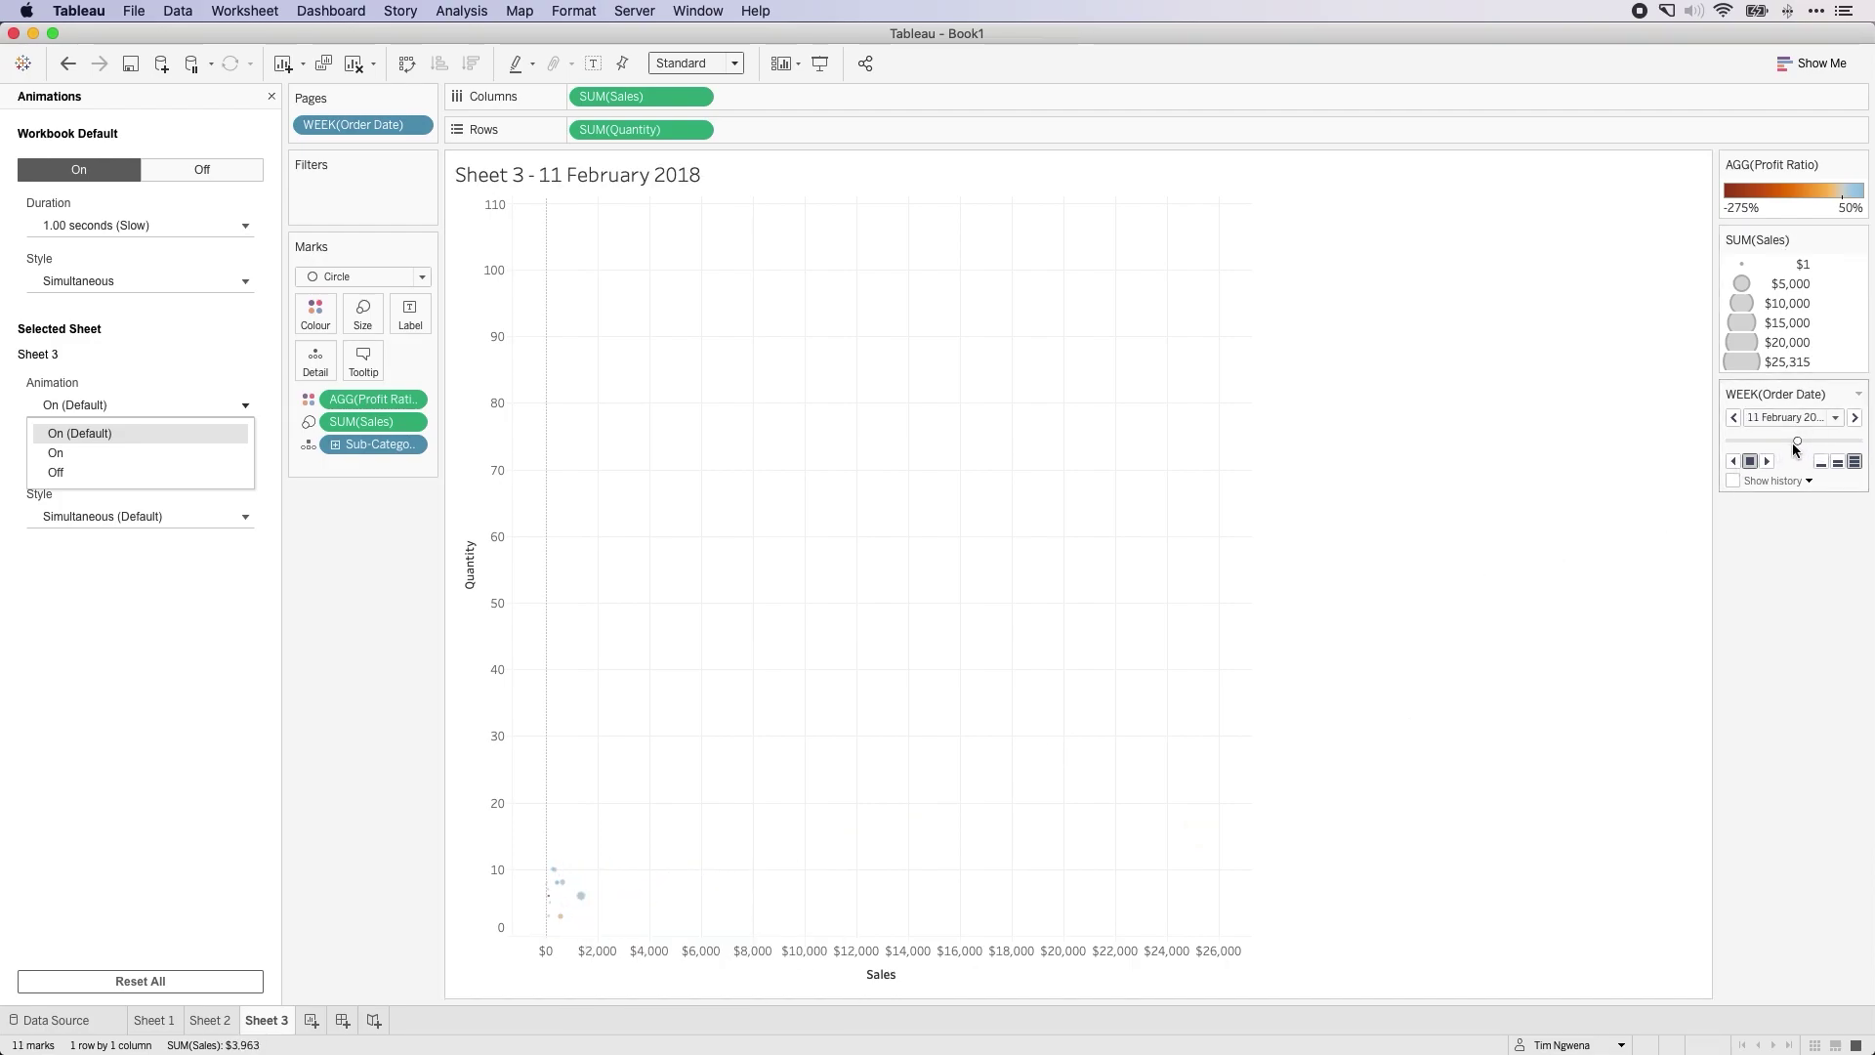
drag(1792, 443, 1688, 442)
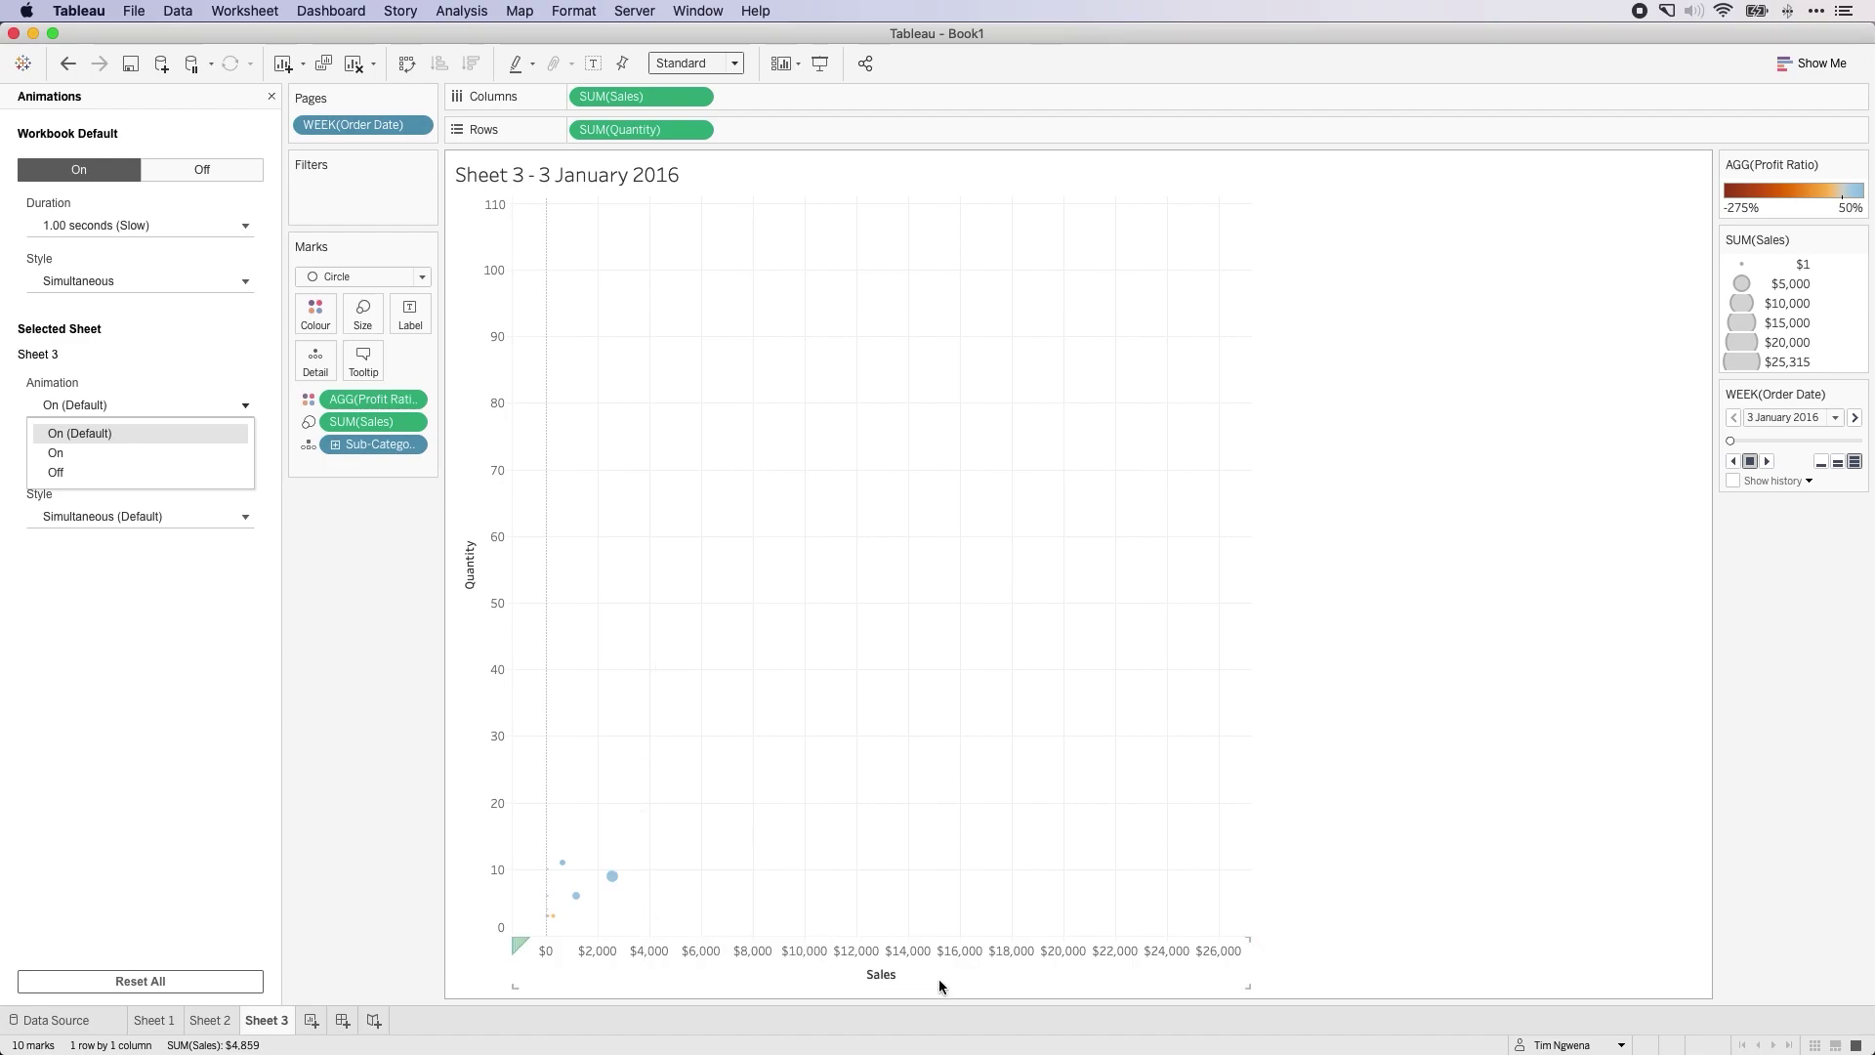
Make Quantity a running total computed along Order Date
click(698, 130)
mouse_move(731, 449)
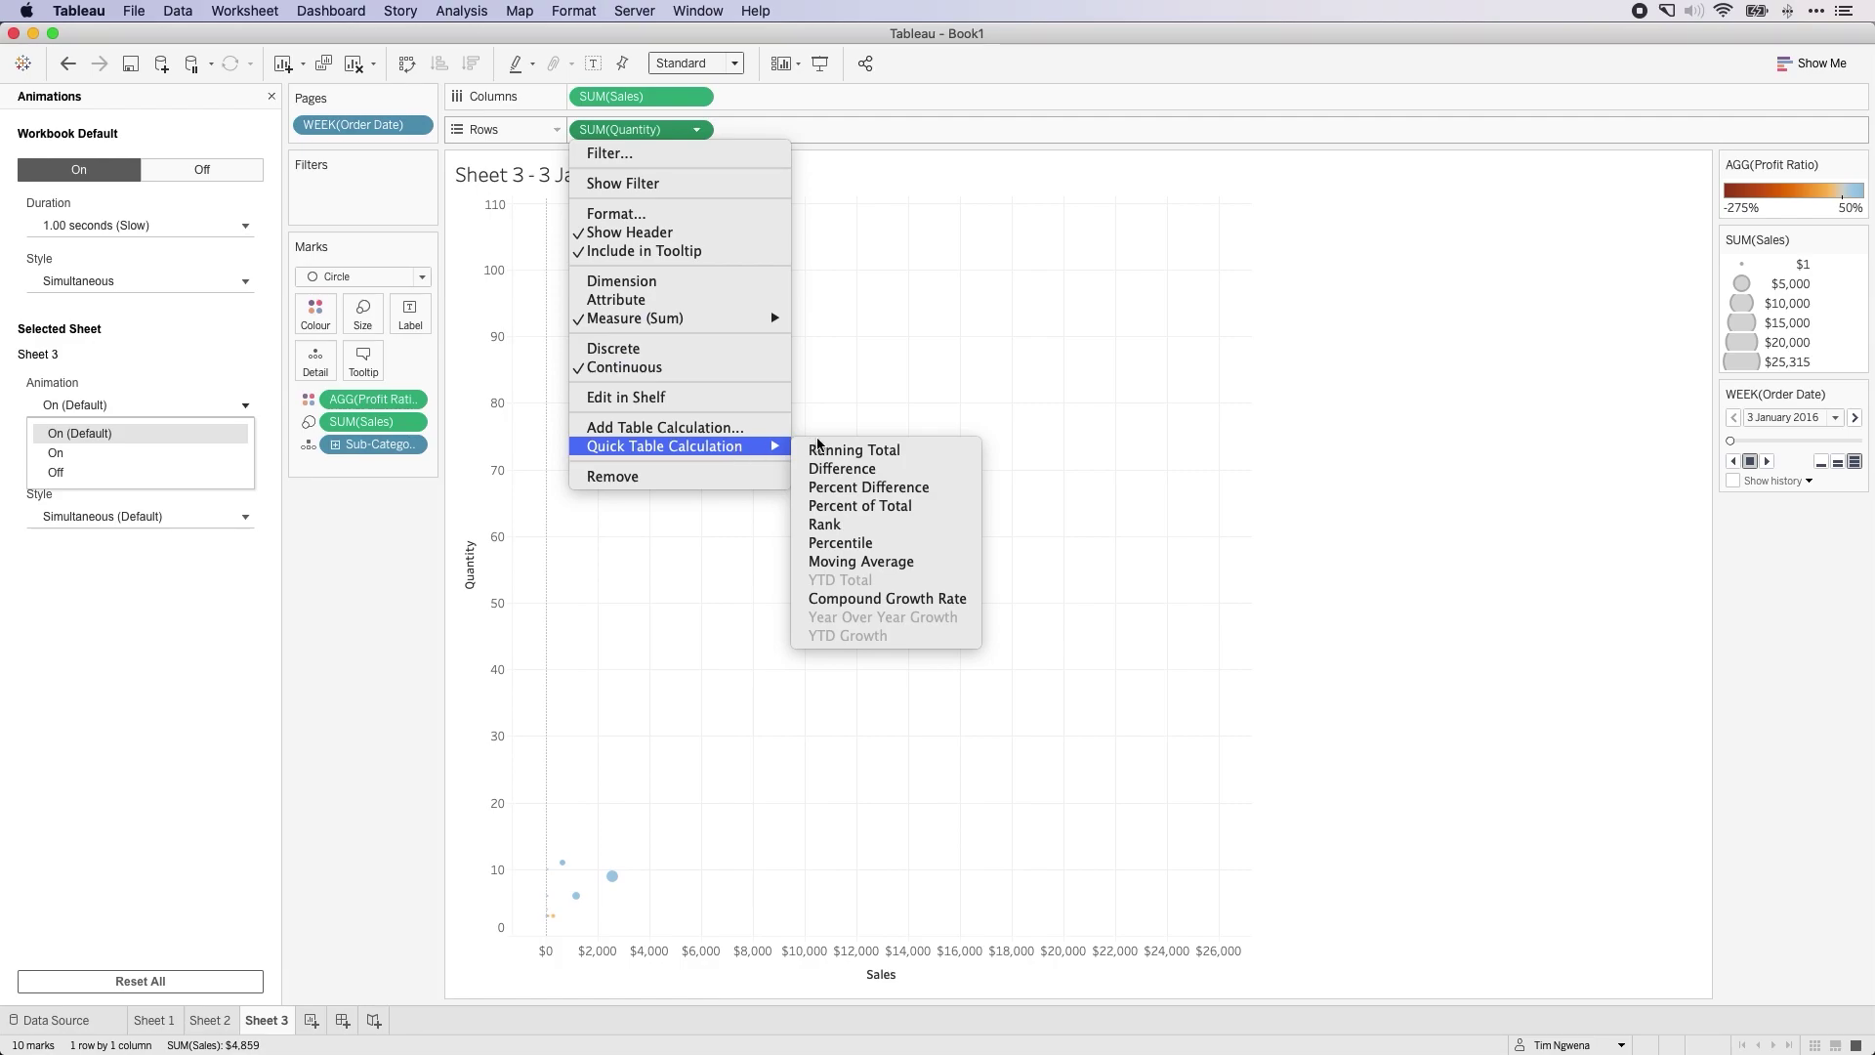
click(851, 449)
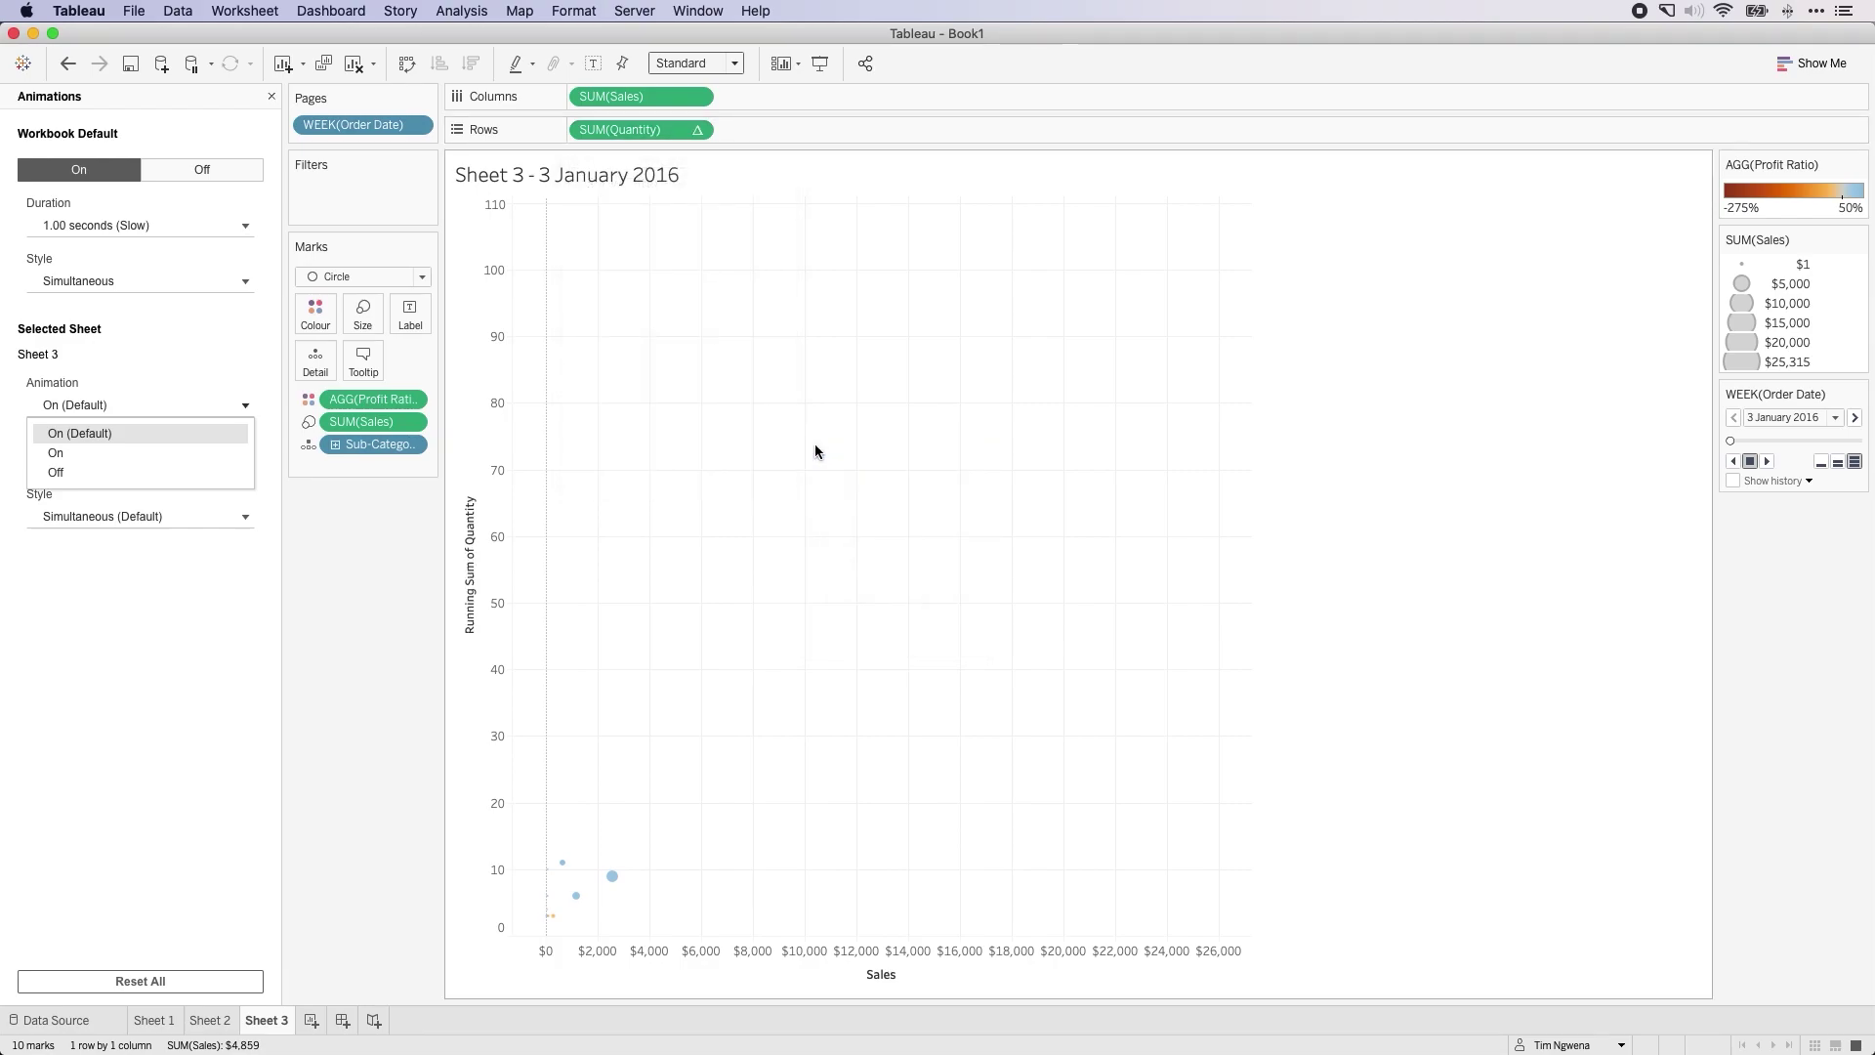
click(695, 131)
mouse_move(698, 428)
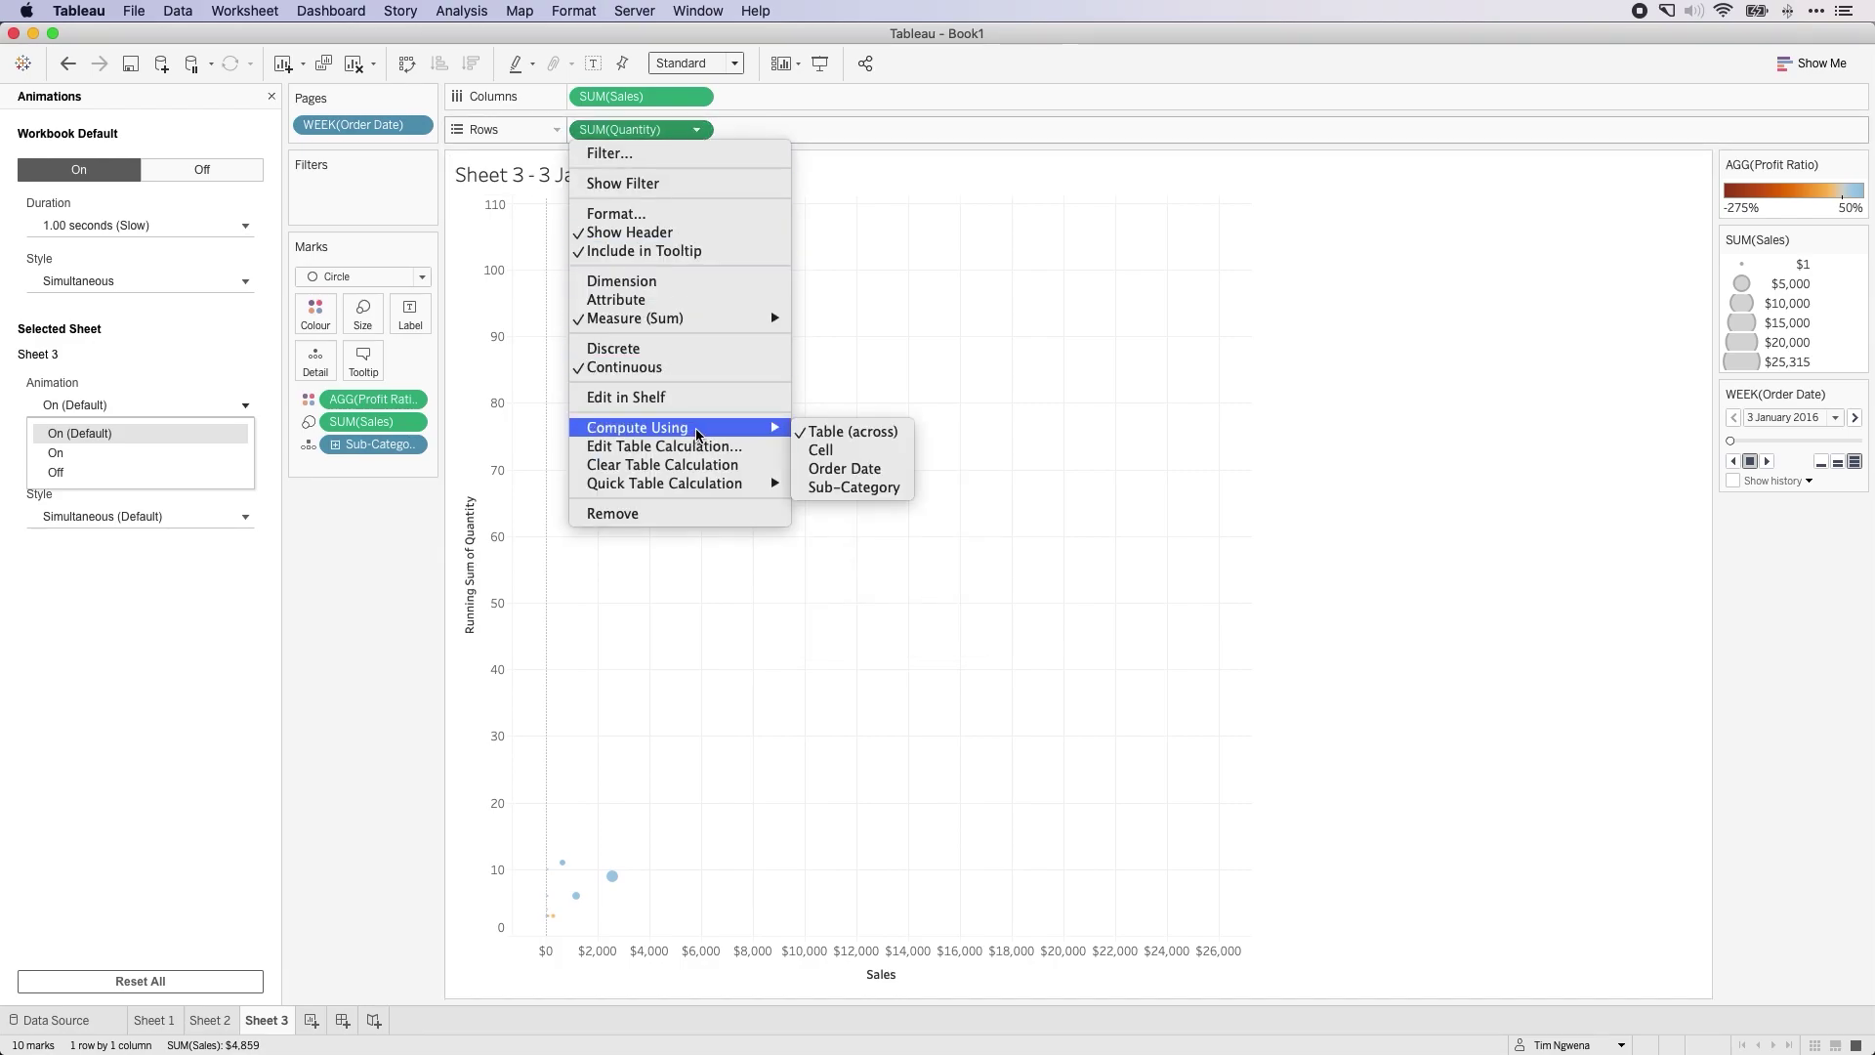
click(839, 470)
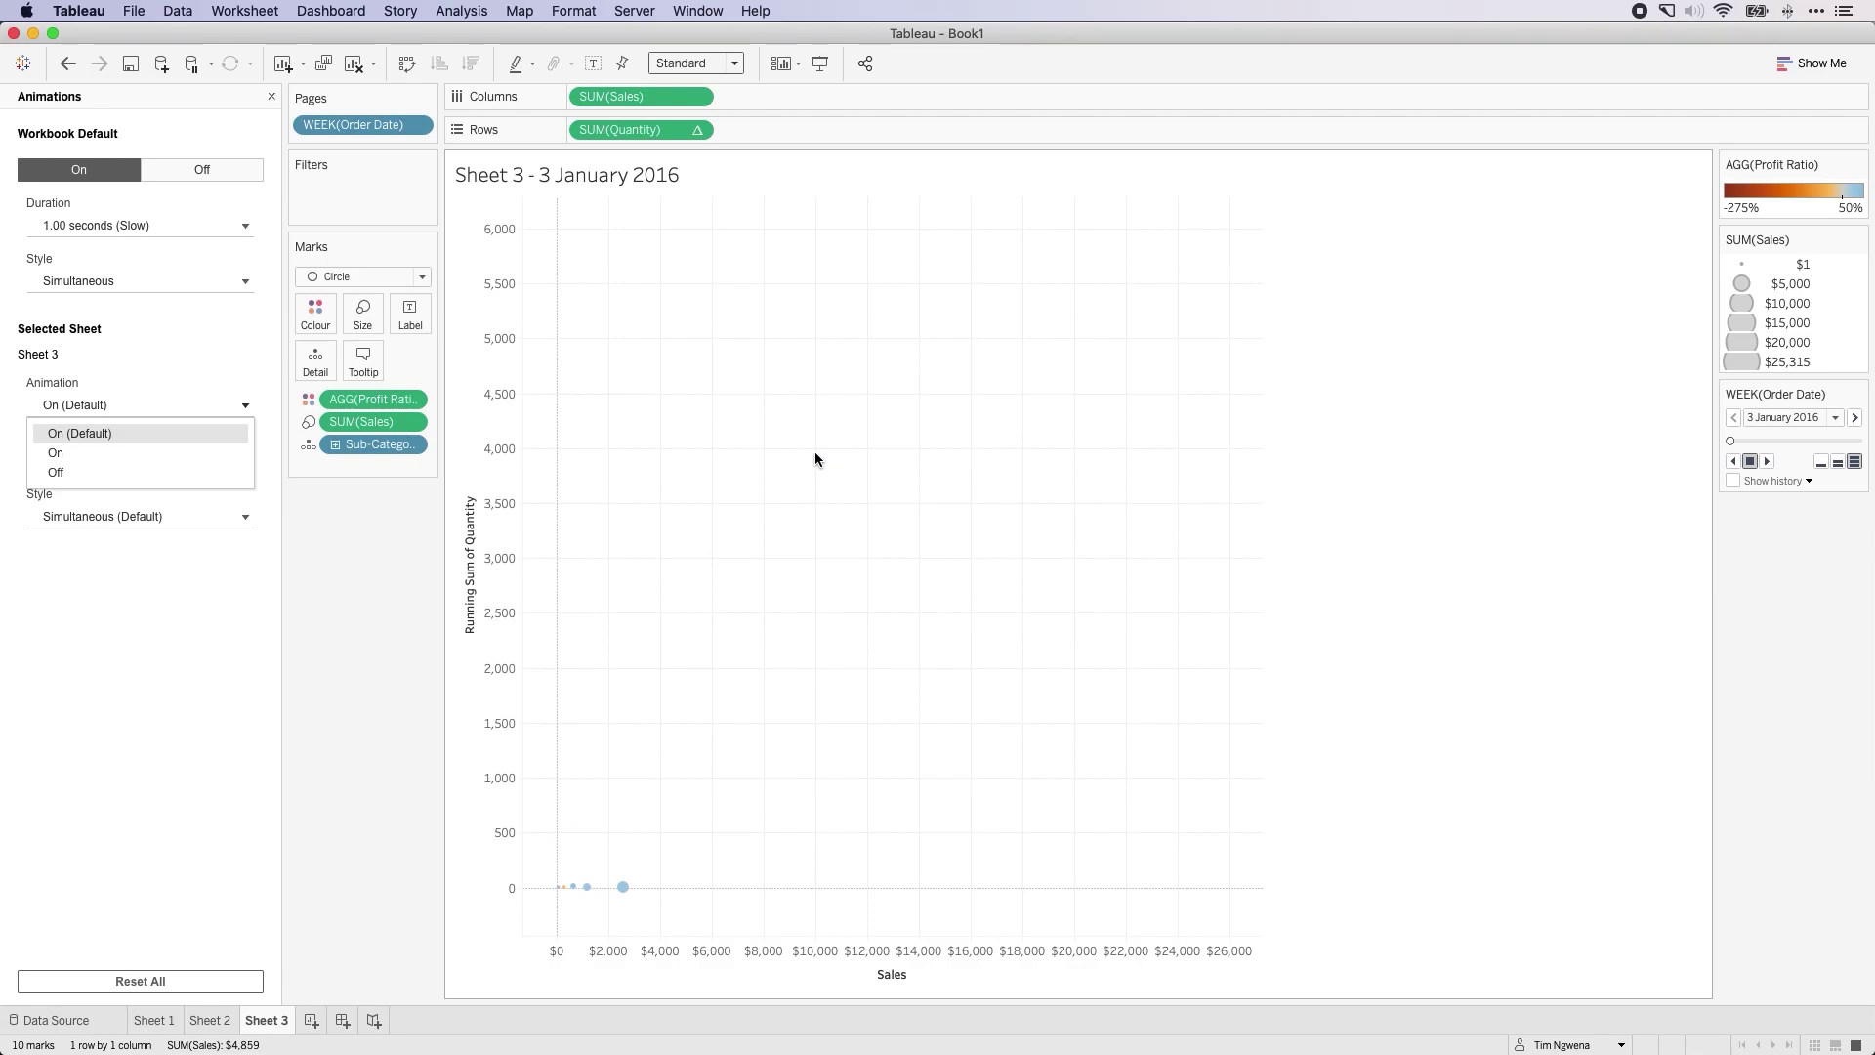
Make the Sales on Columns a running total computed along Order Date
click(697, 97)
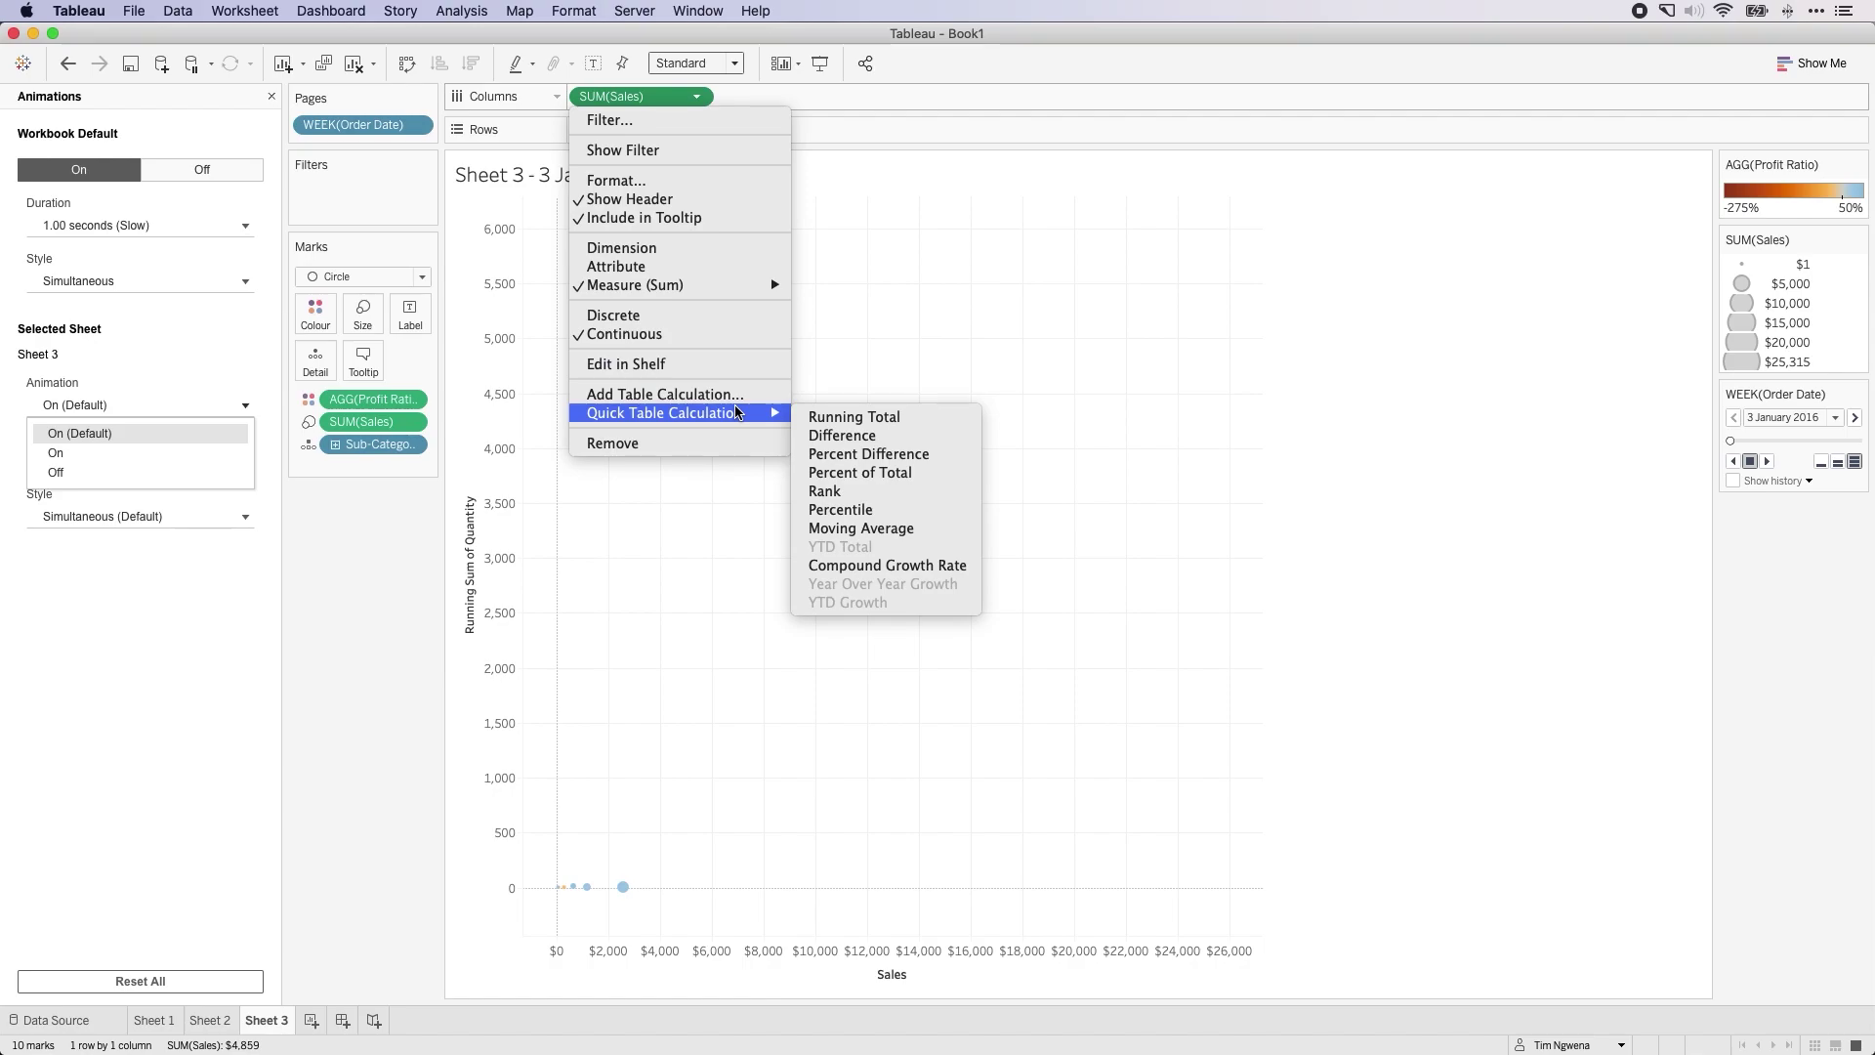
click(676, 136)
click(696, 97)
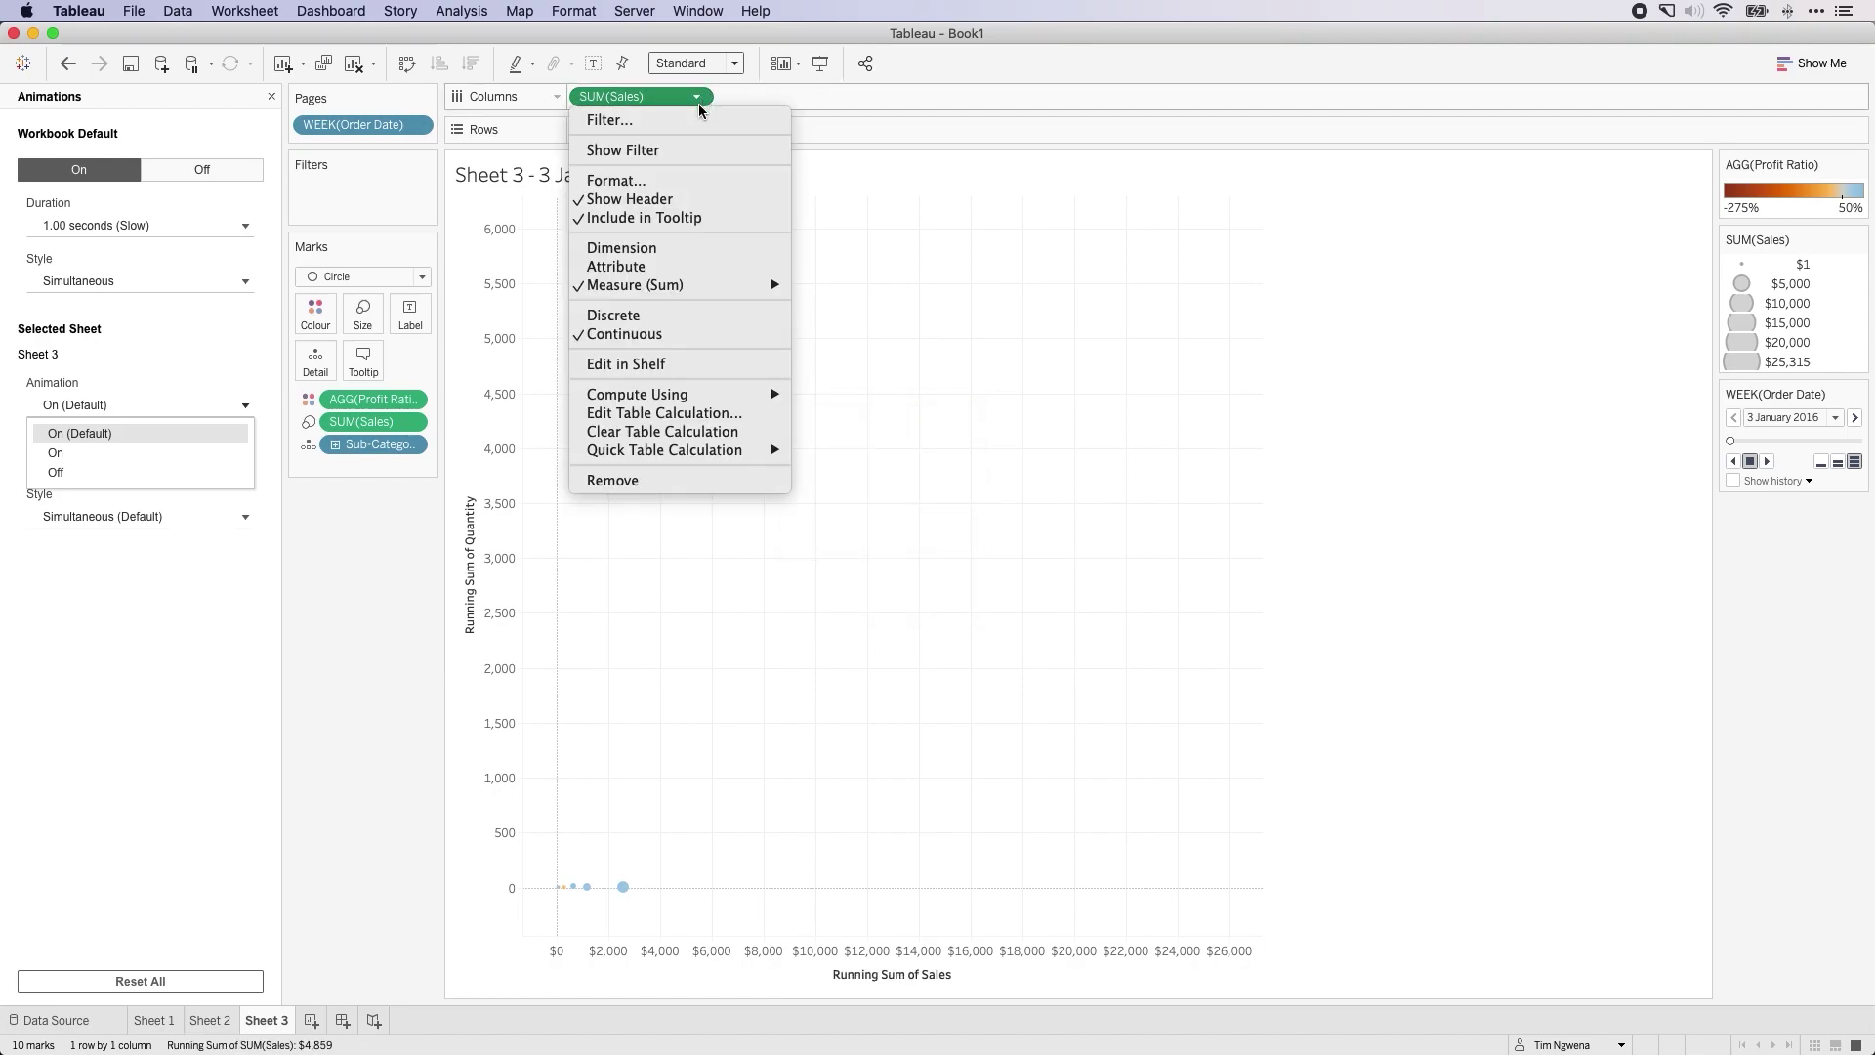
mouse_move(739, 401)
click(825, 435)
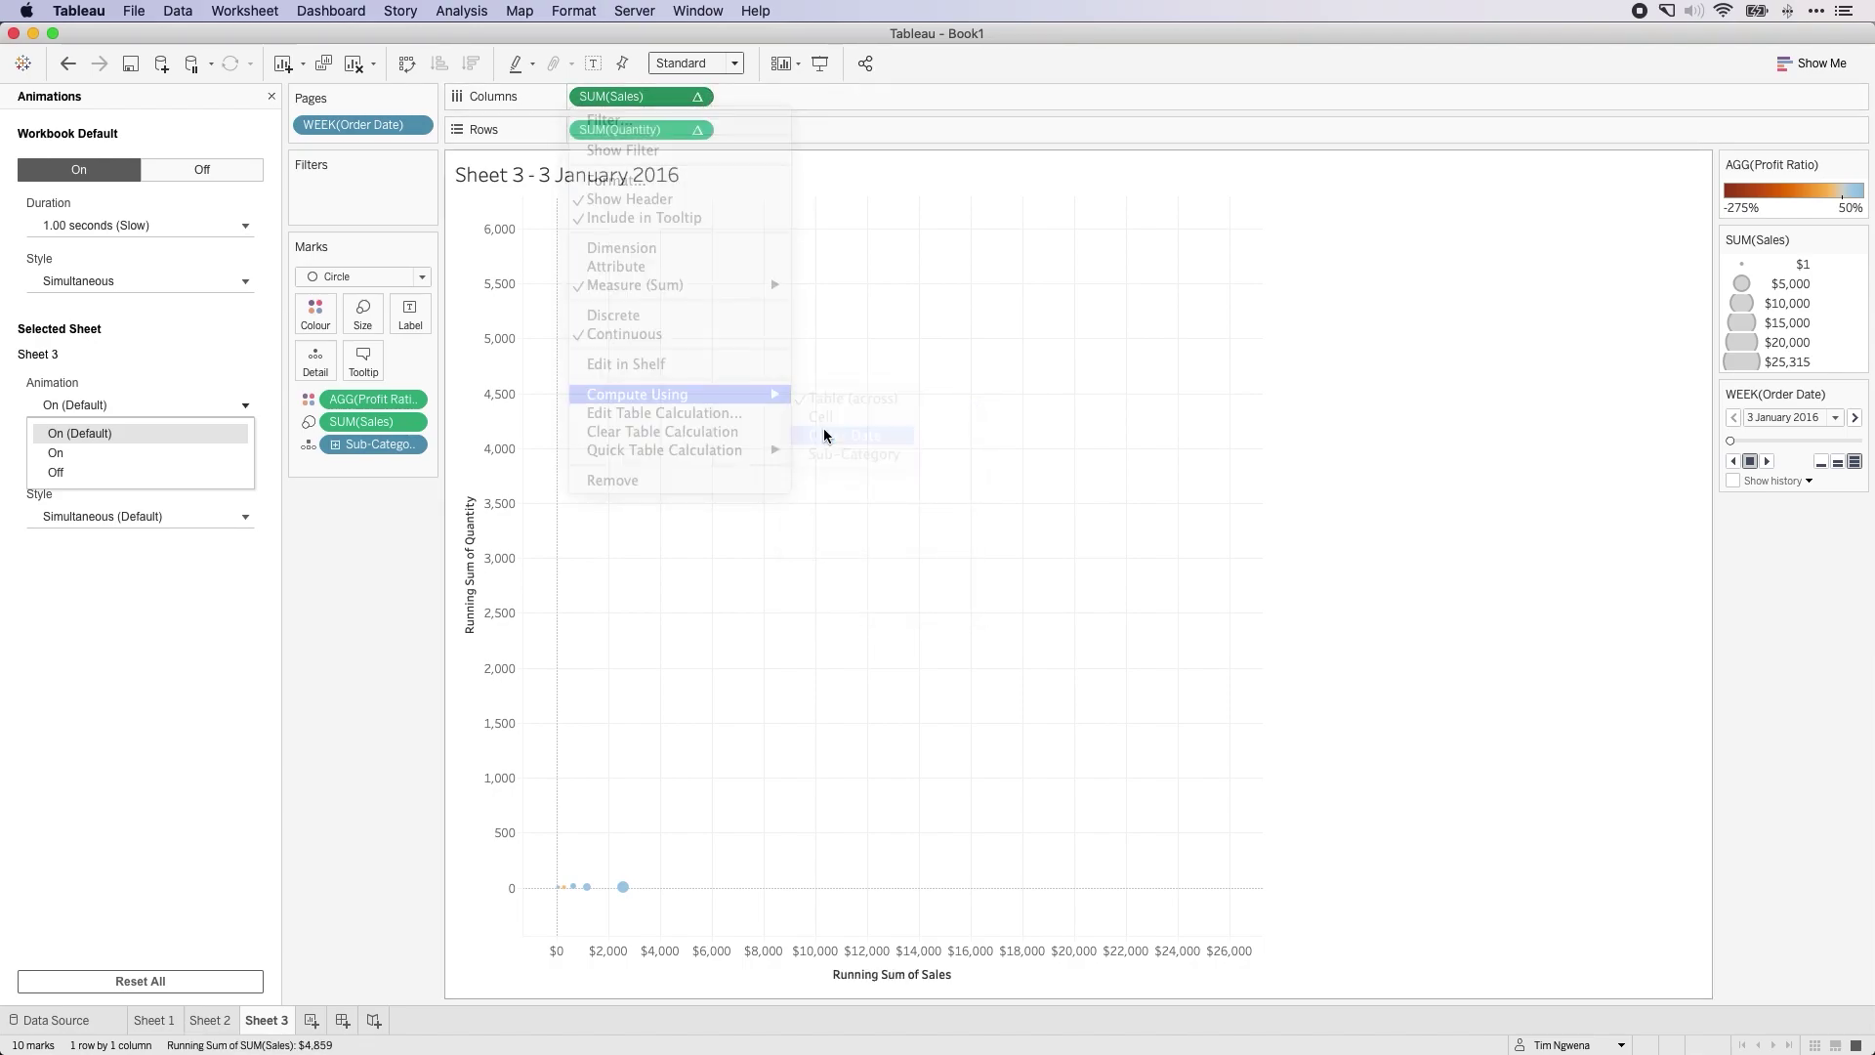
Make the Sales sizing the marks a running total along Order Date
click(413, 422)
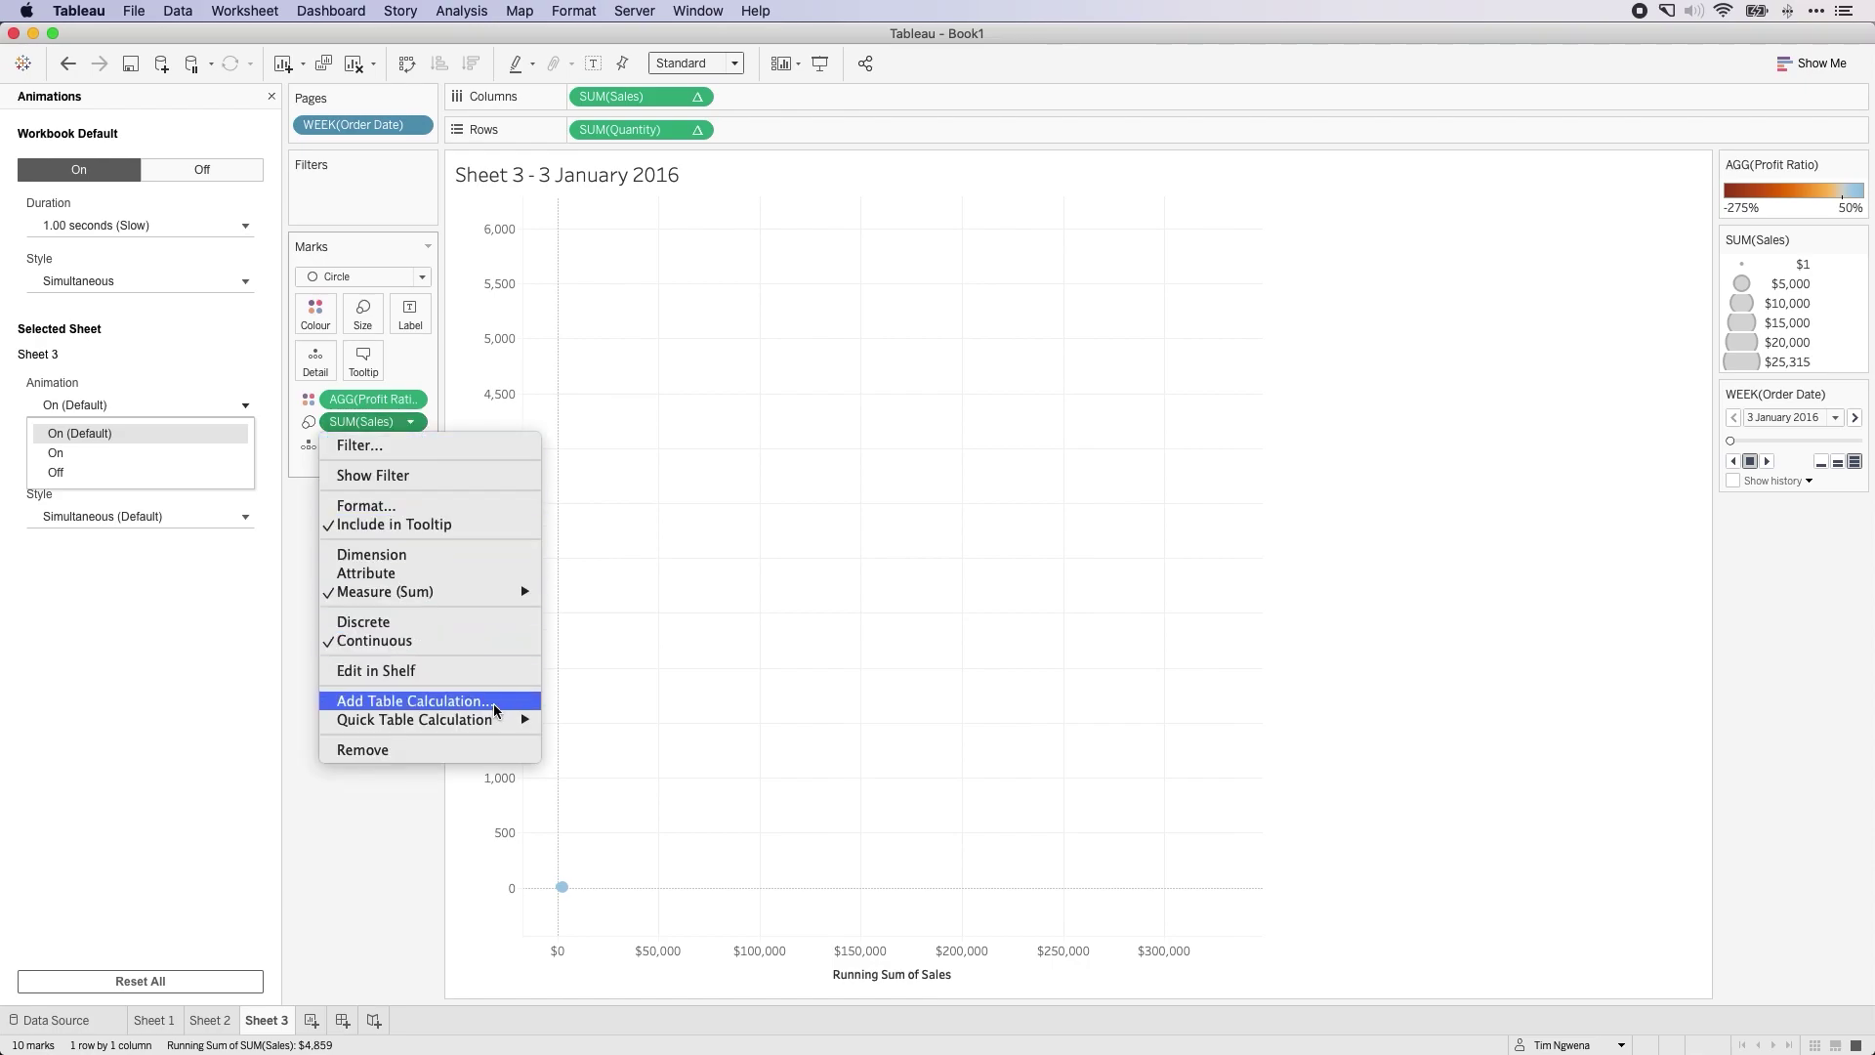
mouse_move(499, 720)
click(575, 723)
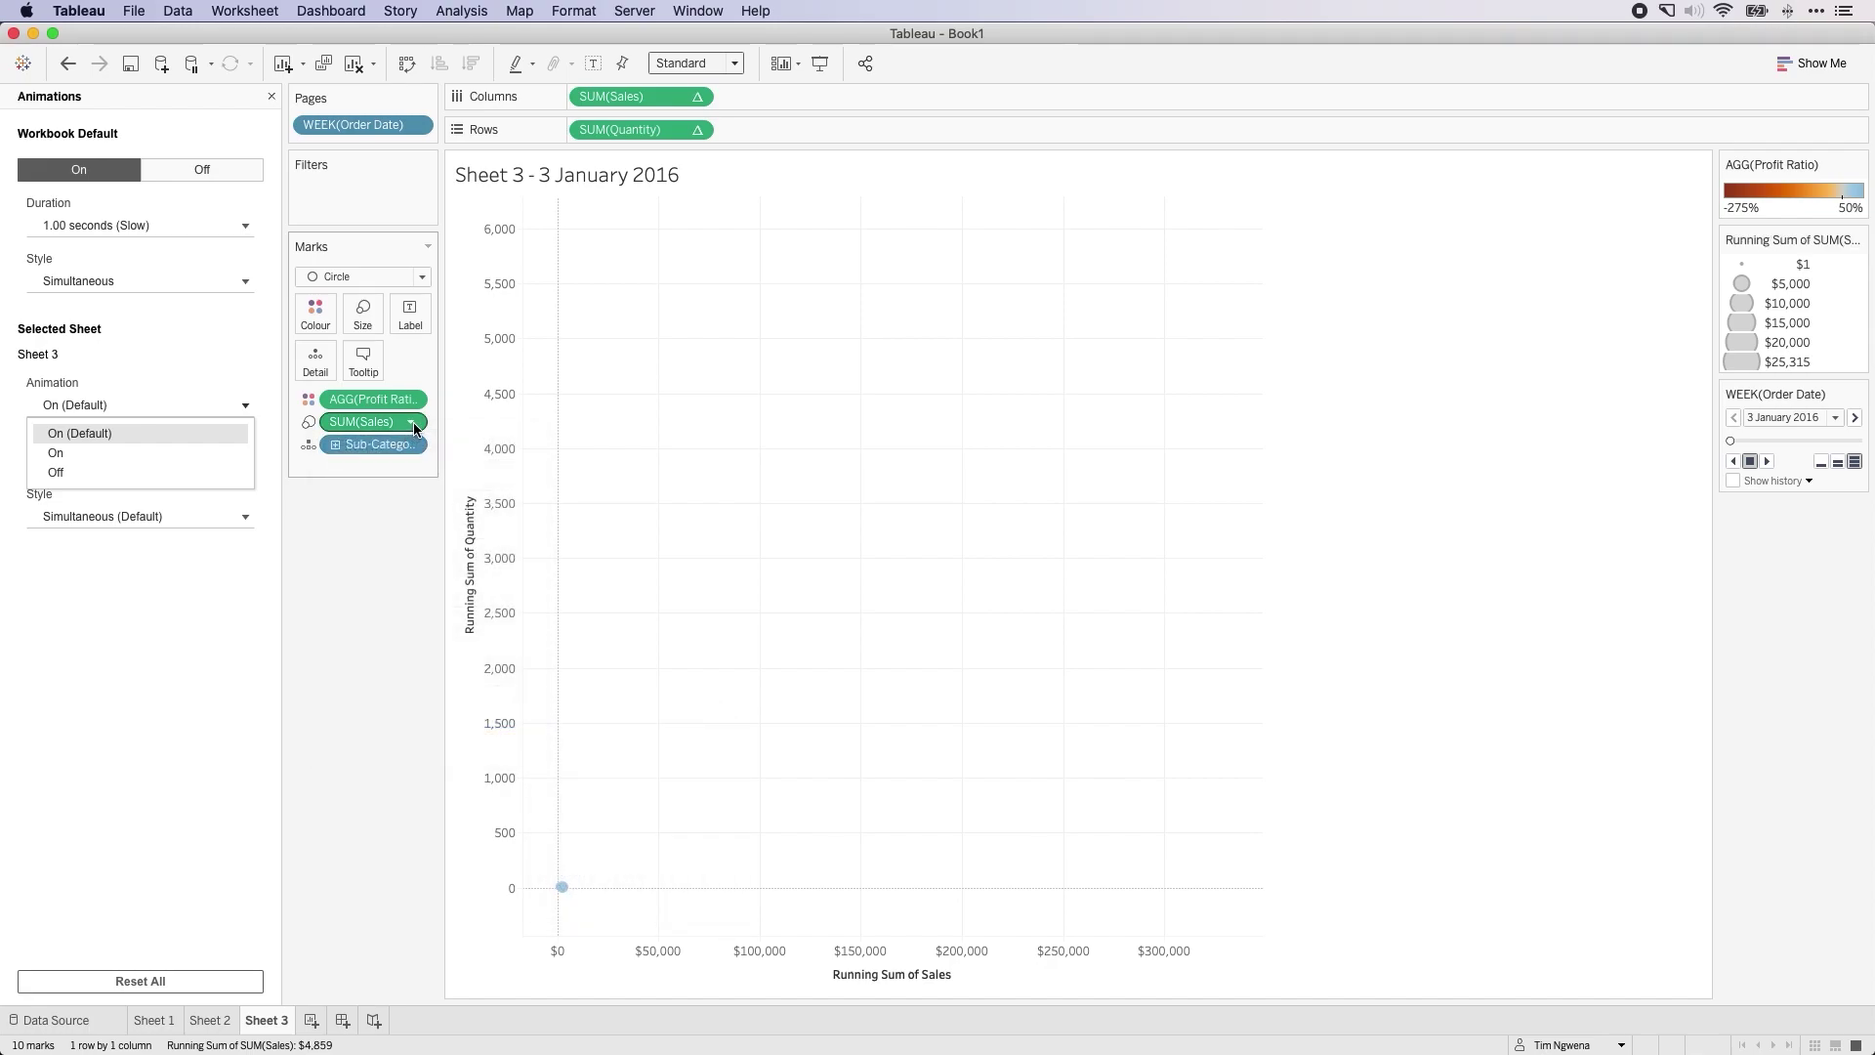
click(413, 422)
mouse_move(482, 705)
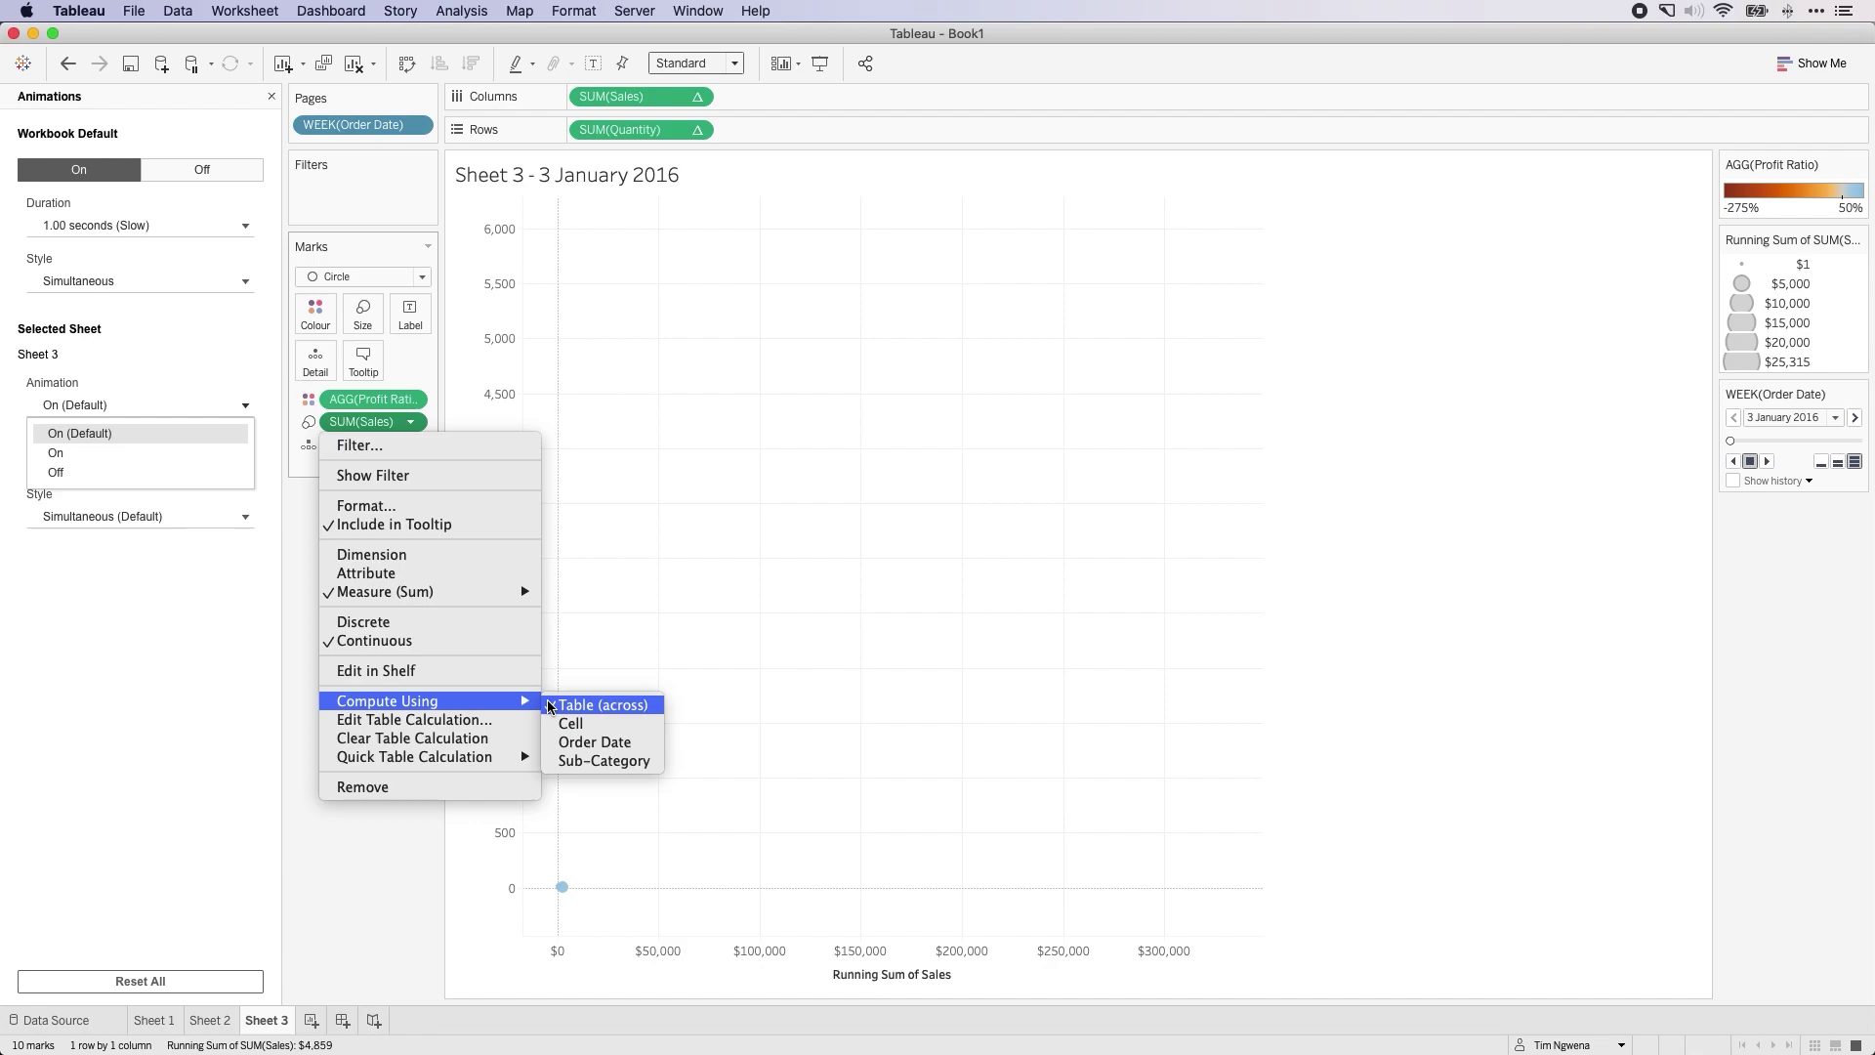
click(595, 742)
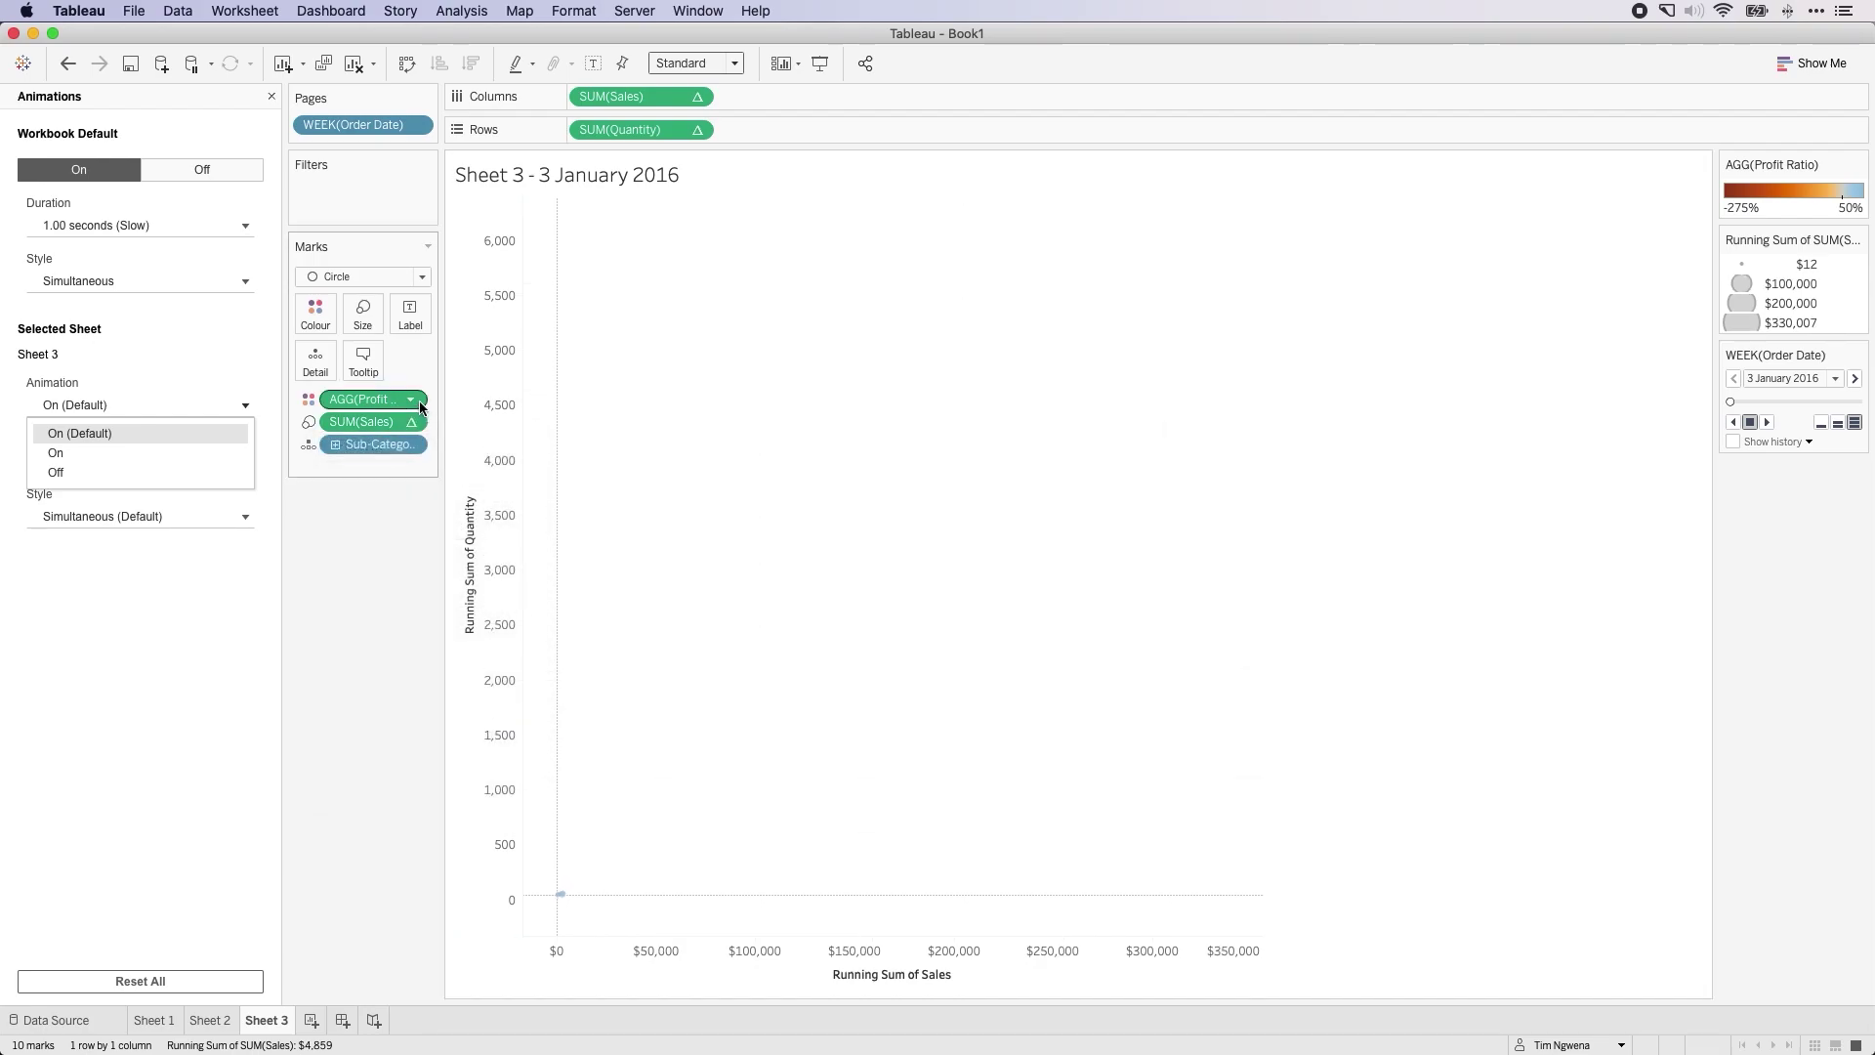
Make the Profit Ratio colour a running total computed along Order Date
click(420, 403)
mouse_move(486, 660)
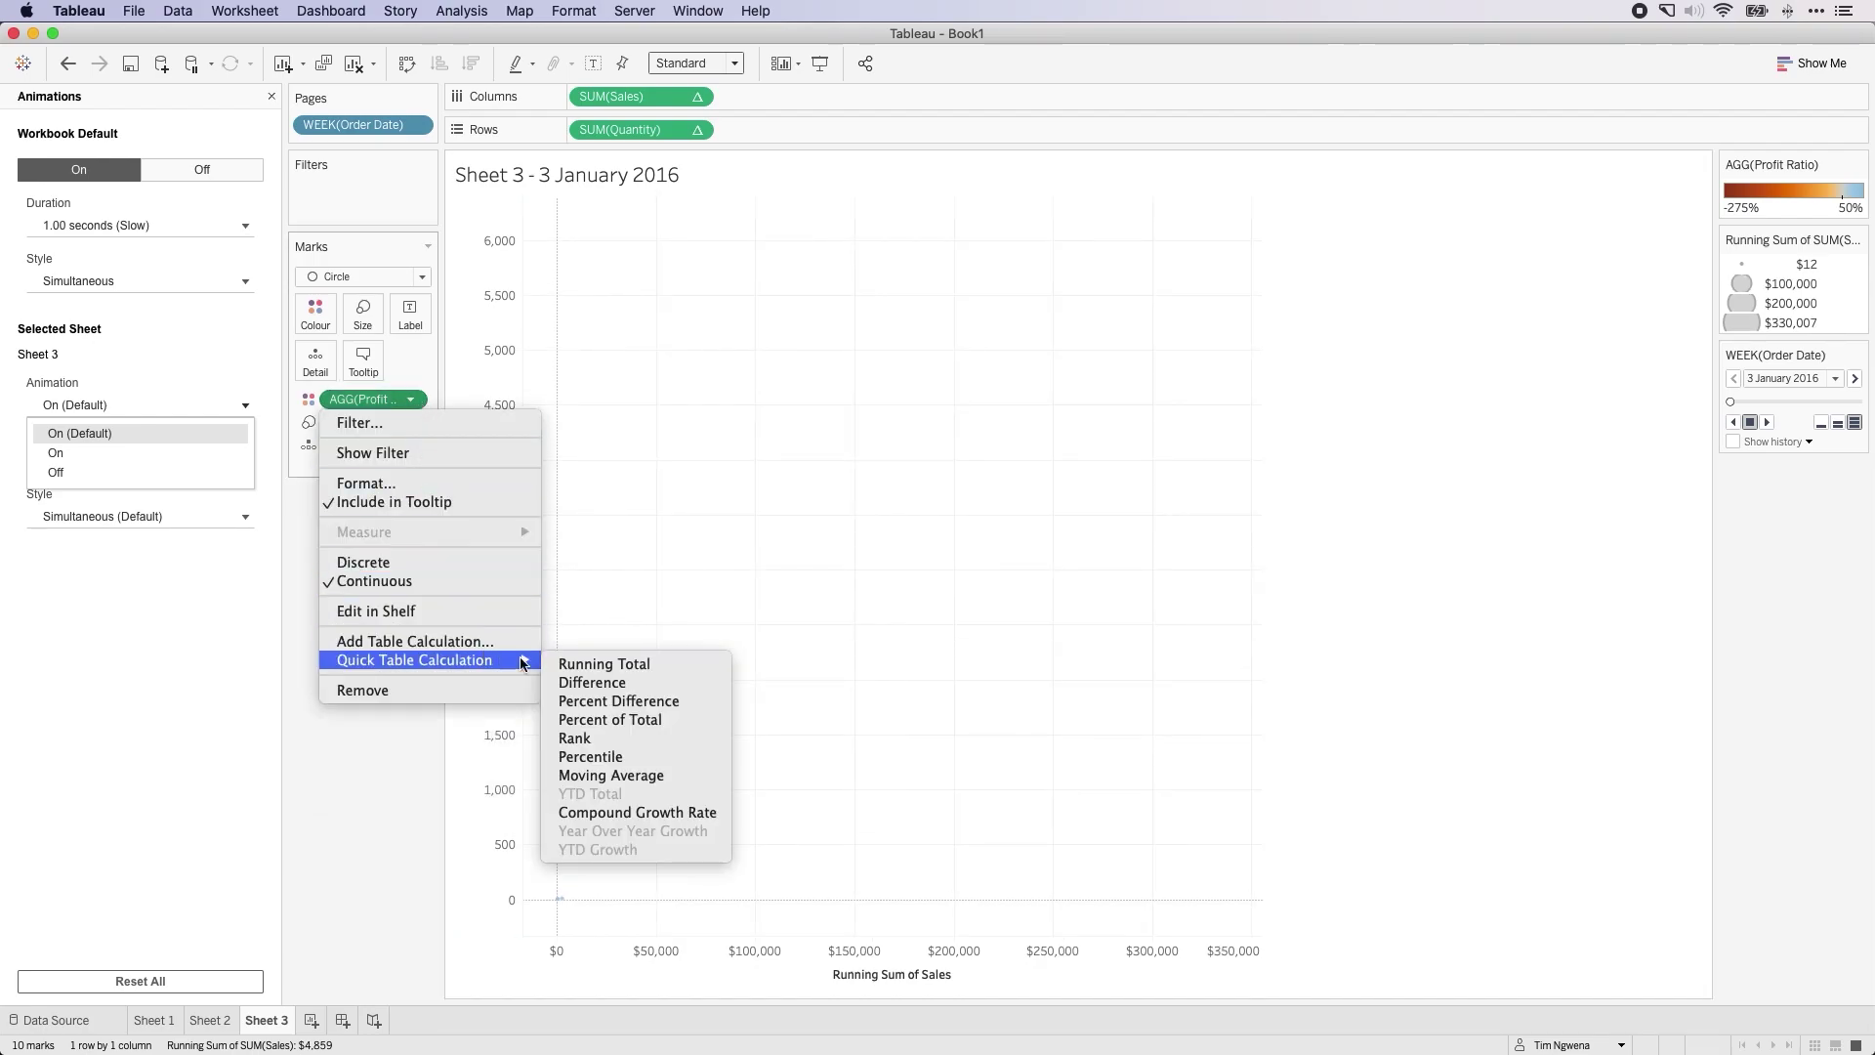
click(605, 663)
click(410, 400)
mouse_move(481, 700)
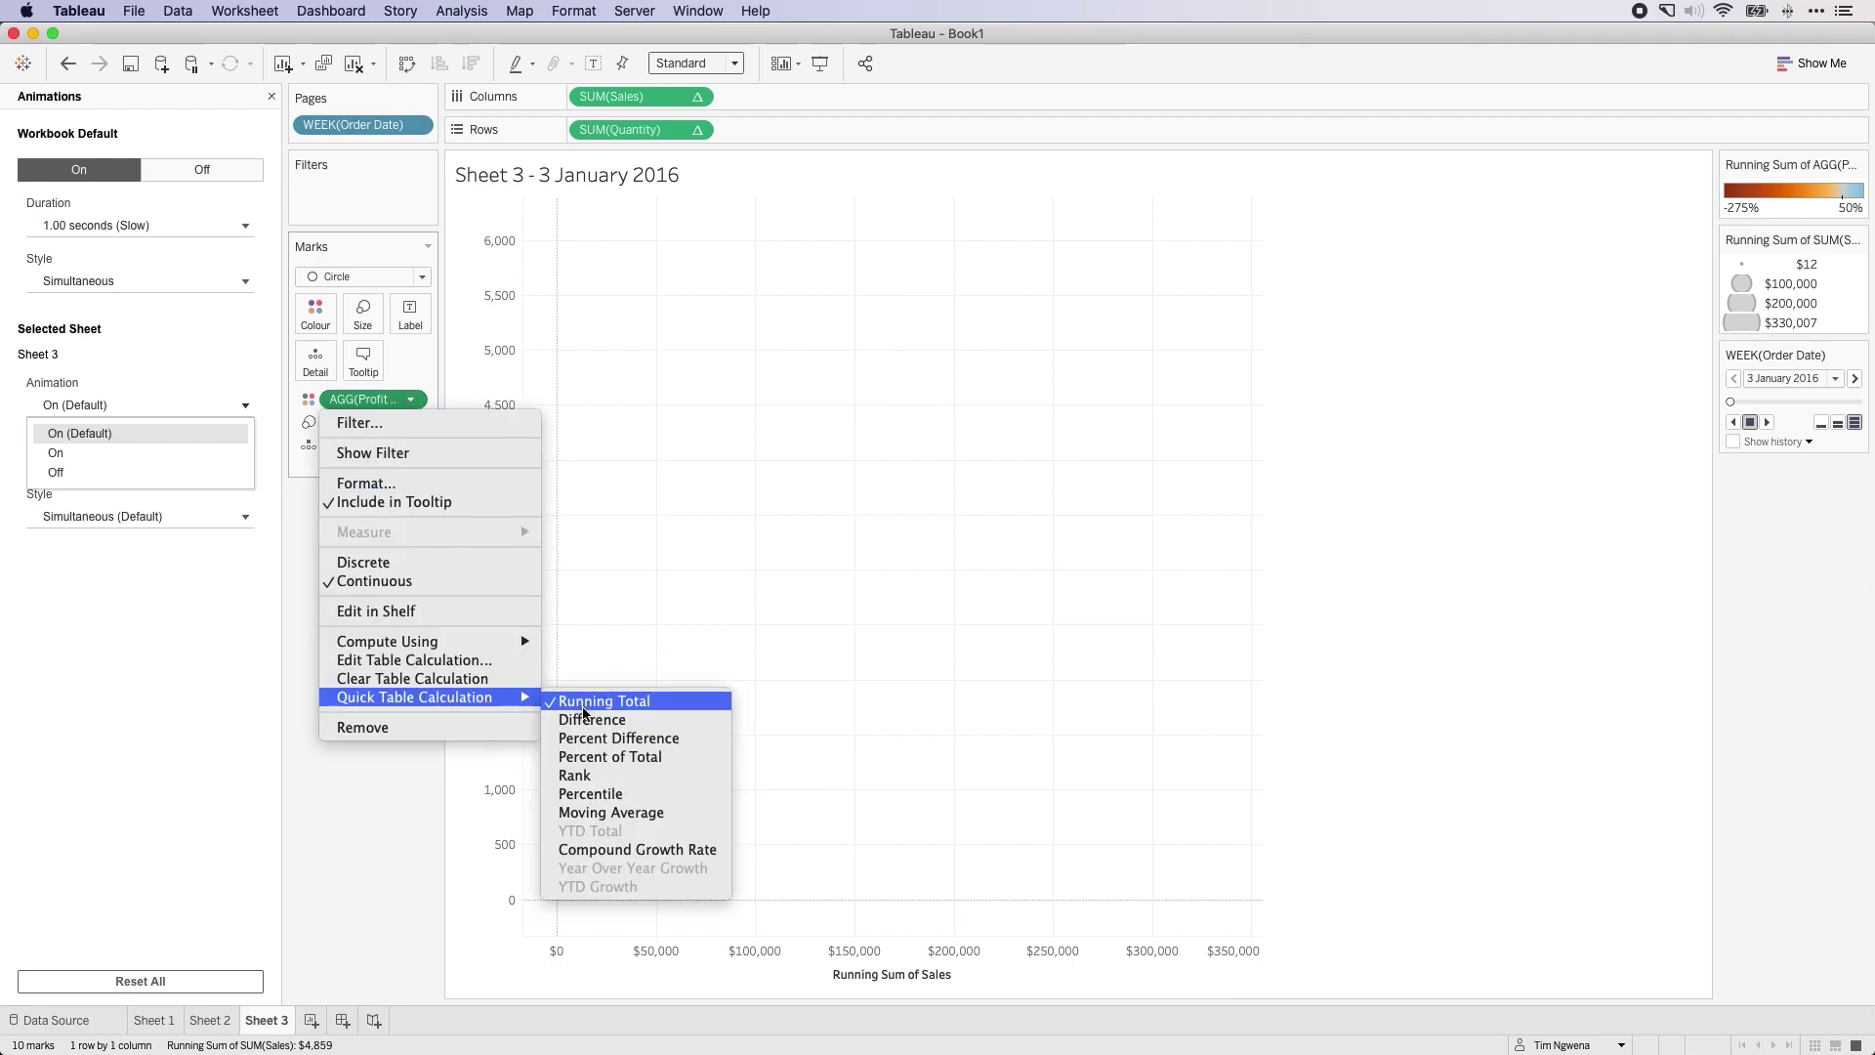
mouse_move(505, 641)
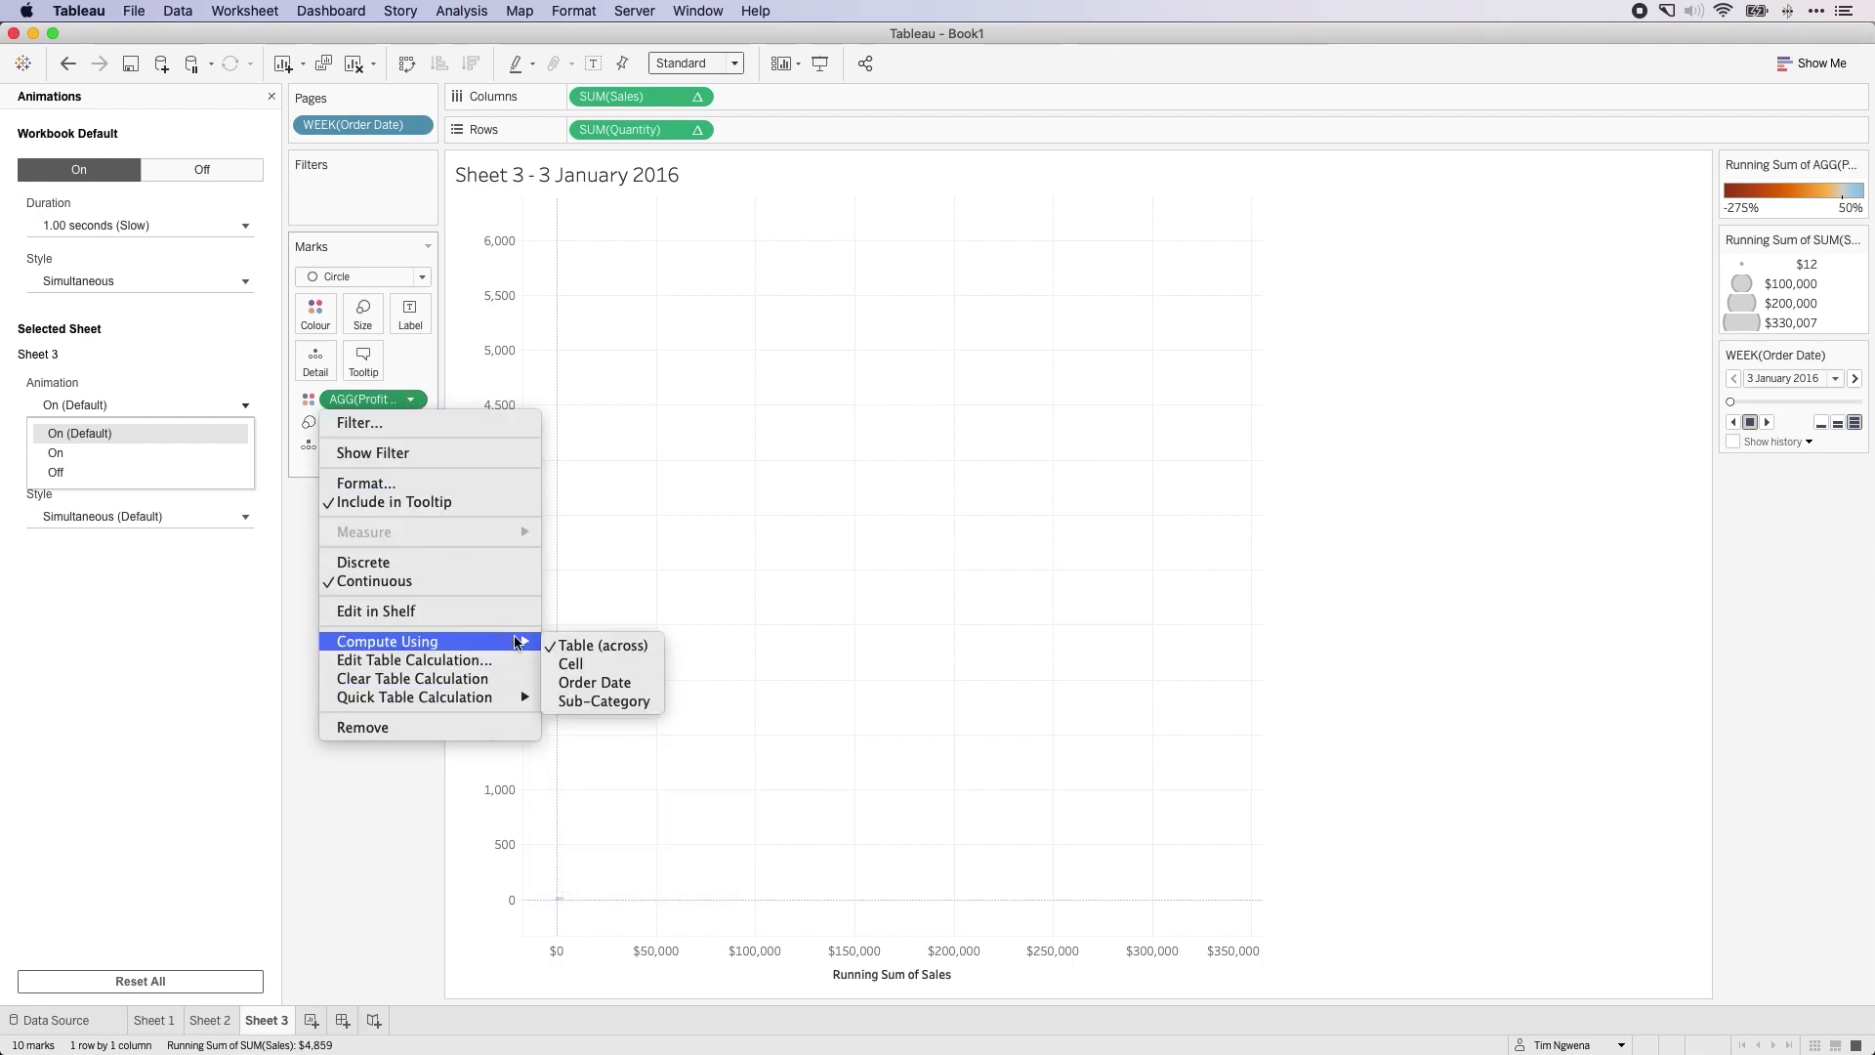
click(591, 683)
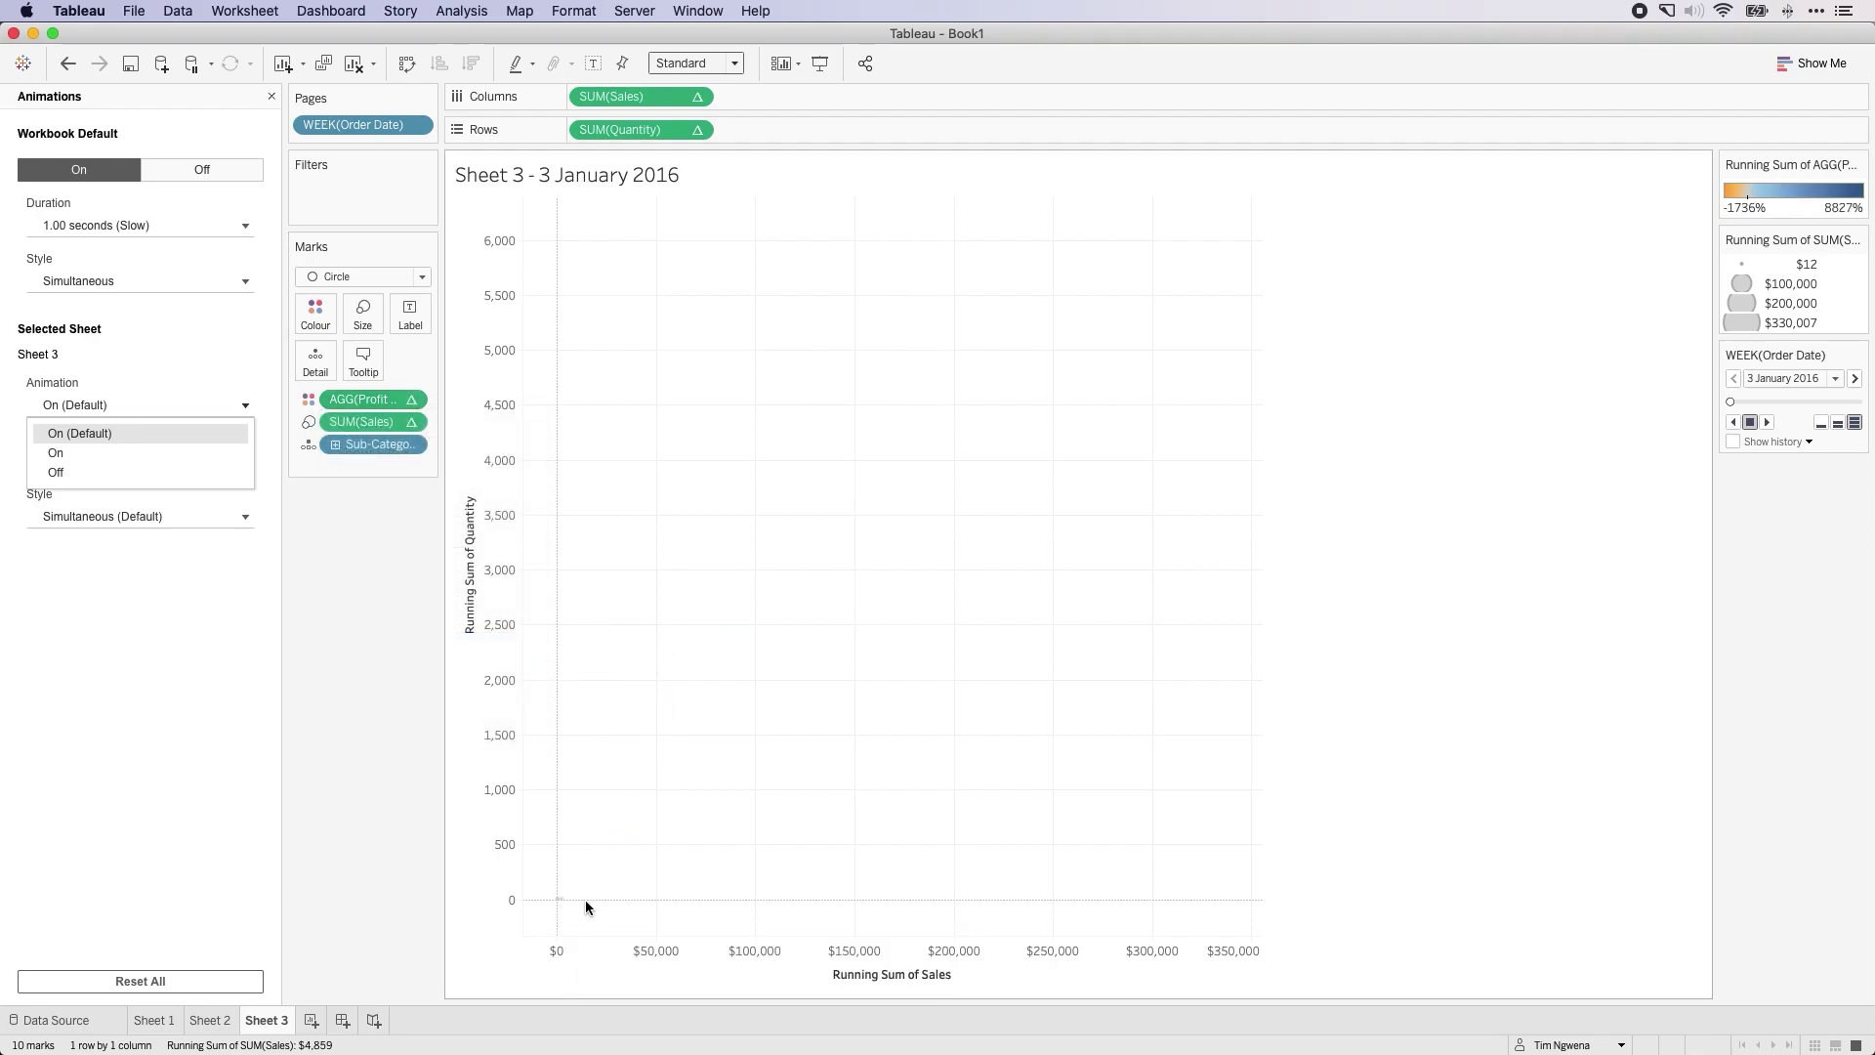
Play the weekly pages from 3 January 2016 to 8 November 2020, then close the Animation dropdown
drag(1734, 404, 1717, 408)
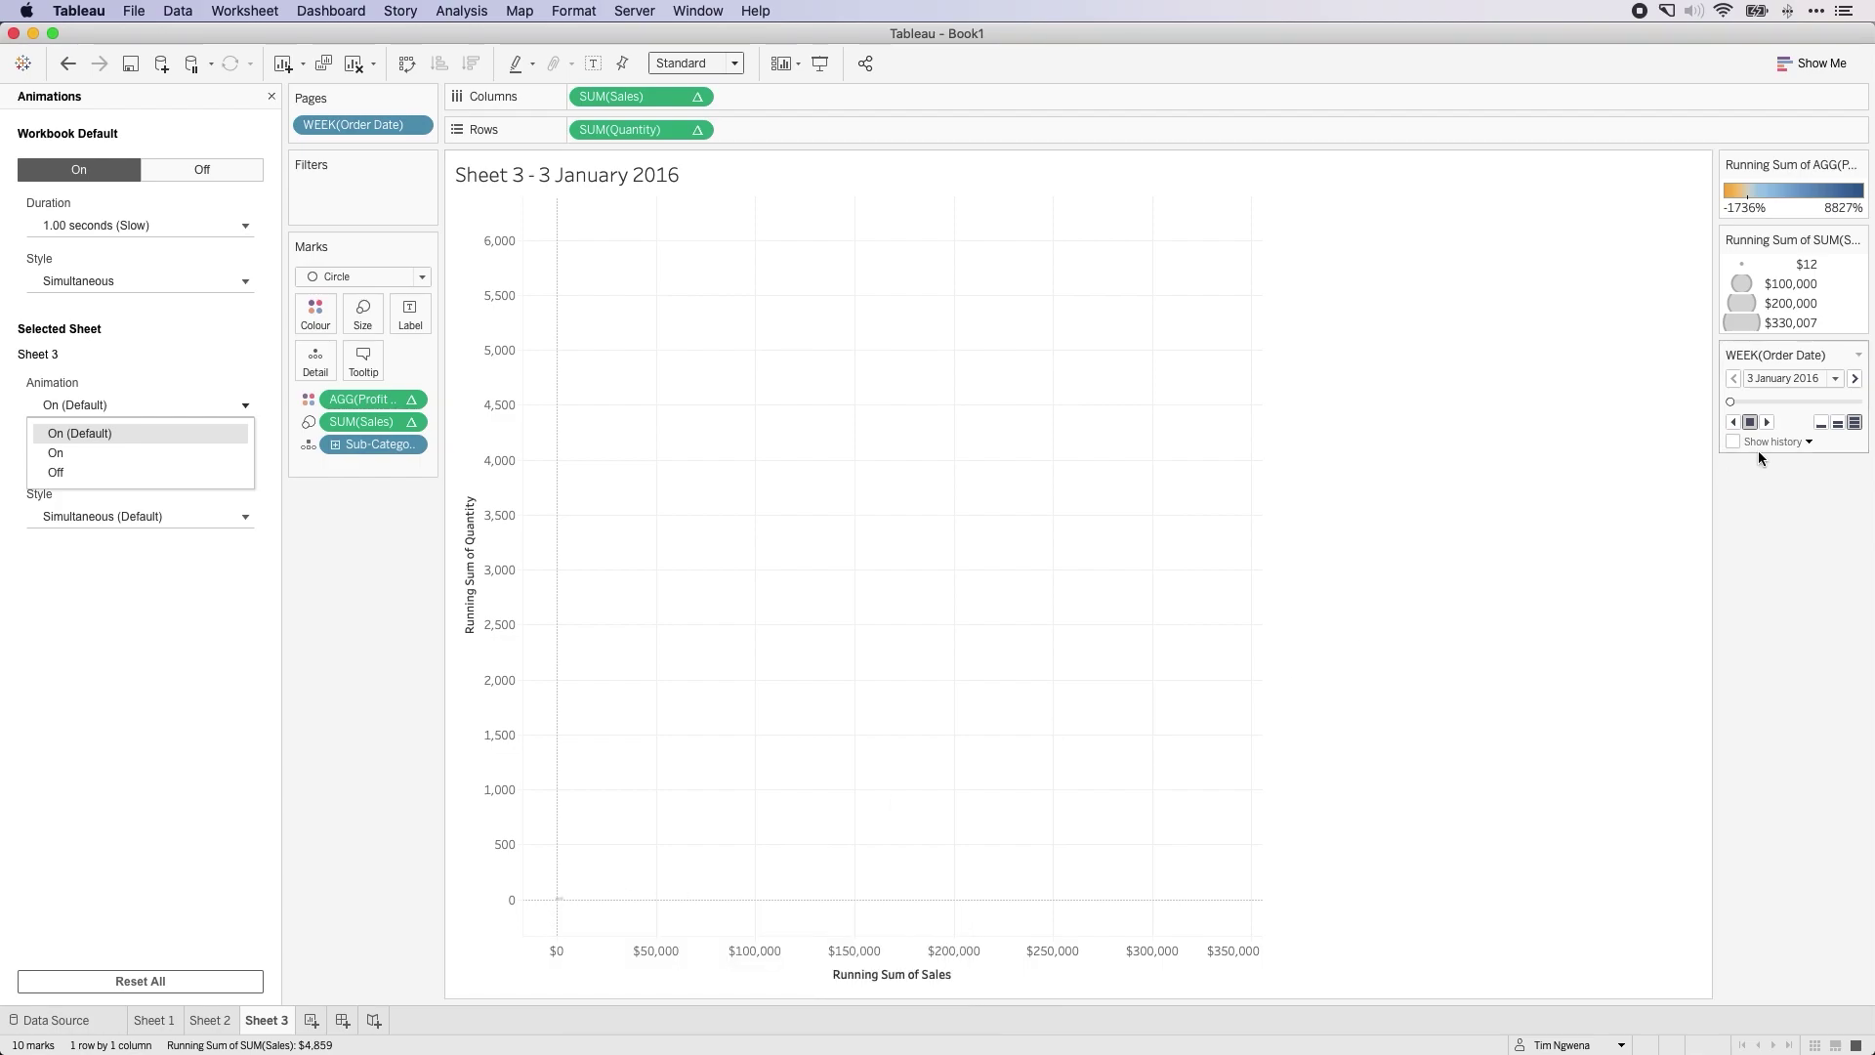
click(1768, 424)
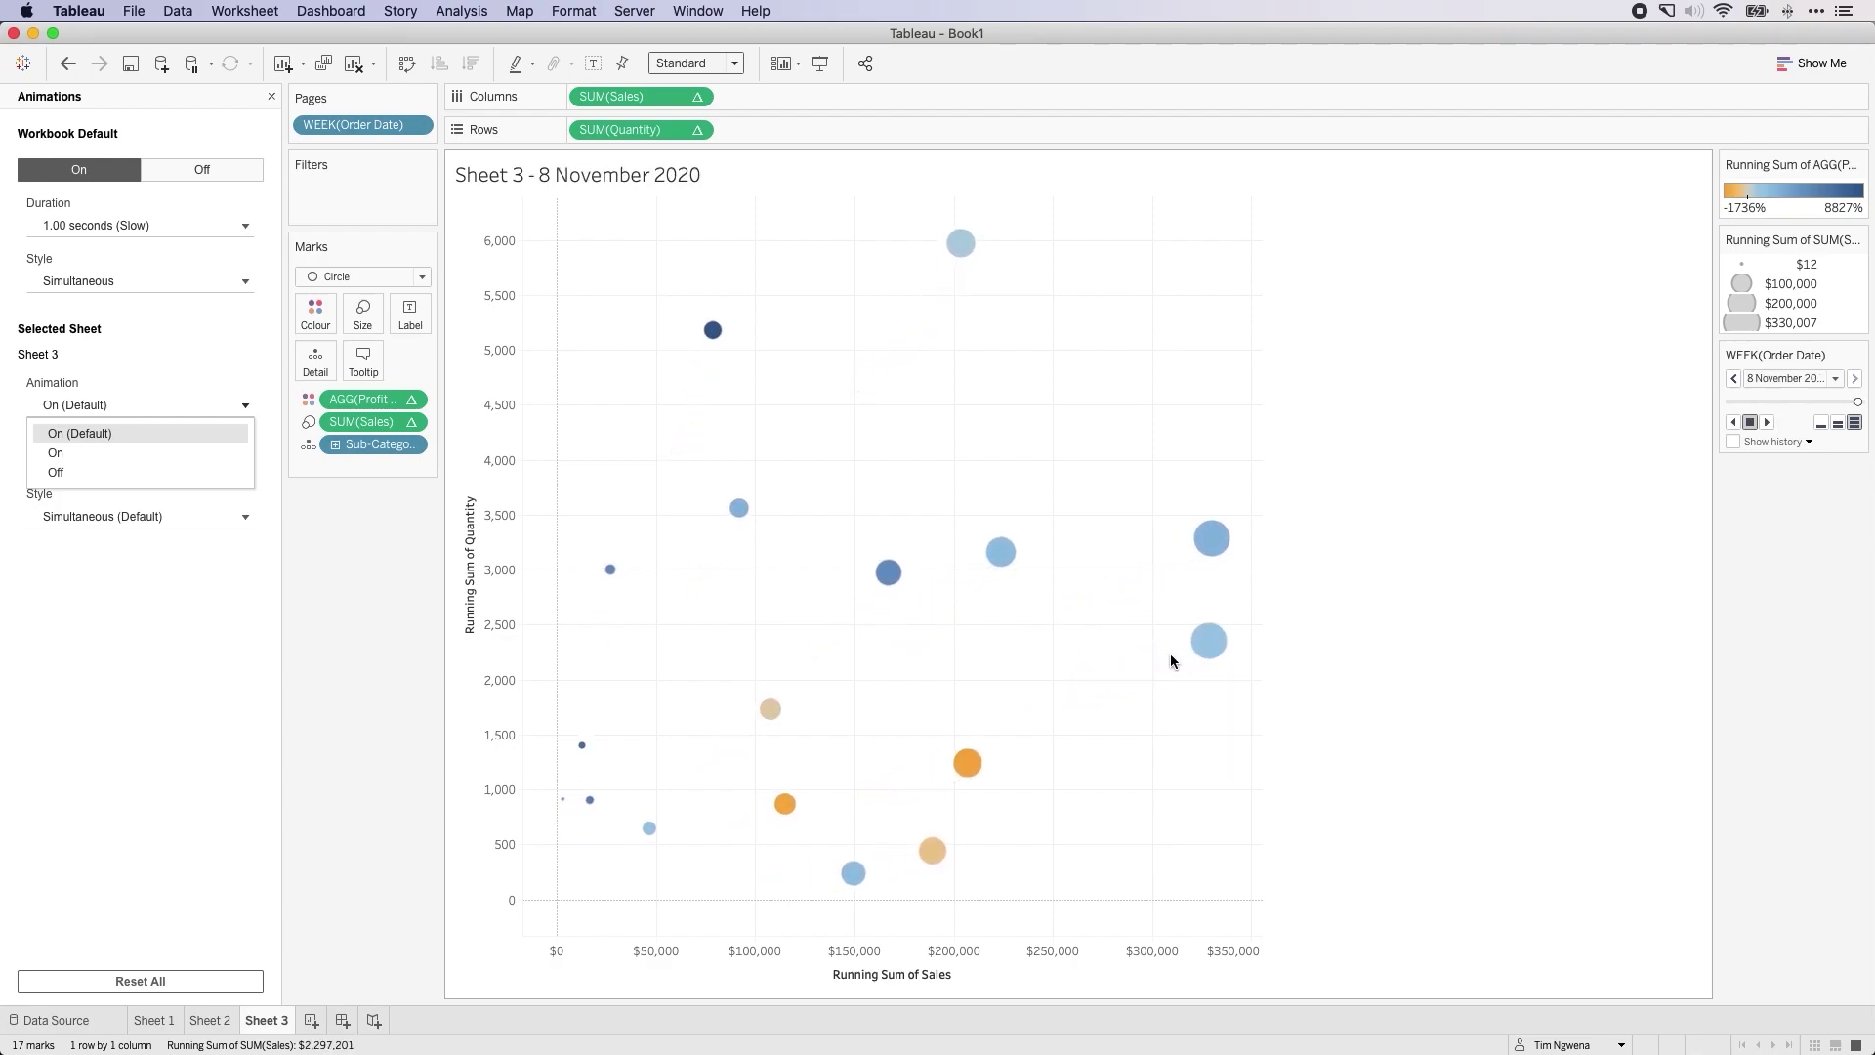
click(1378, 272)
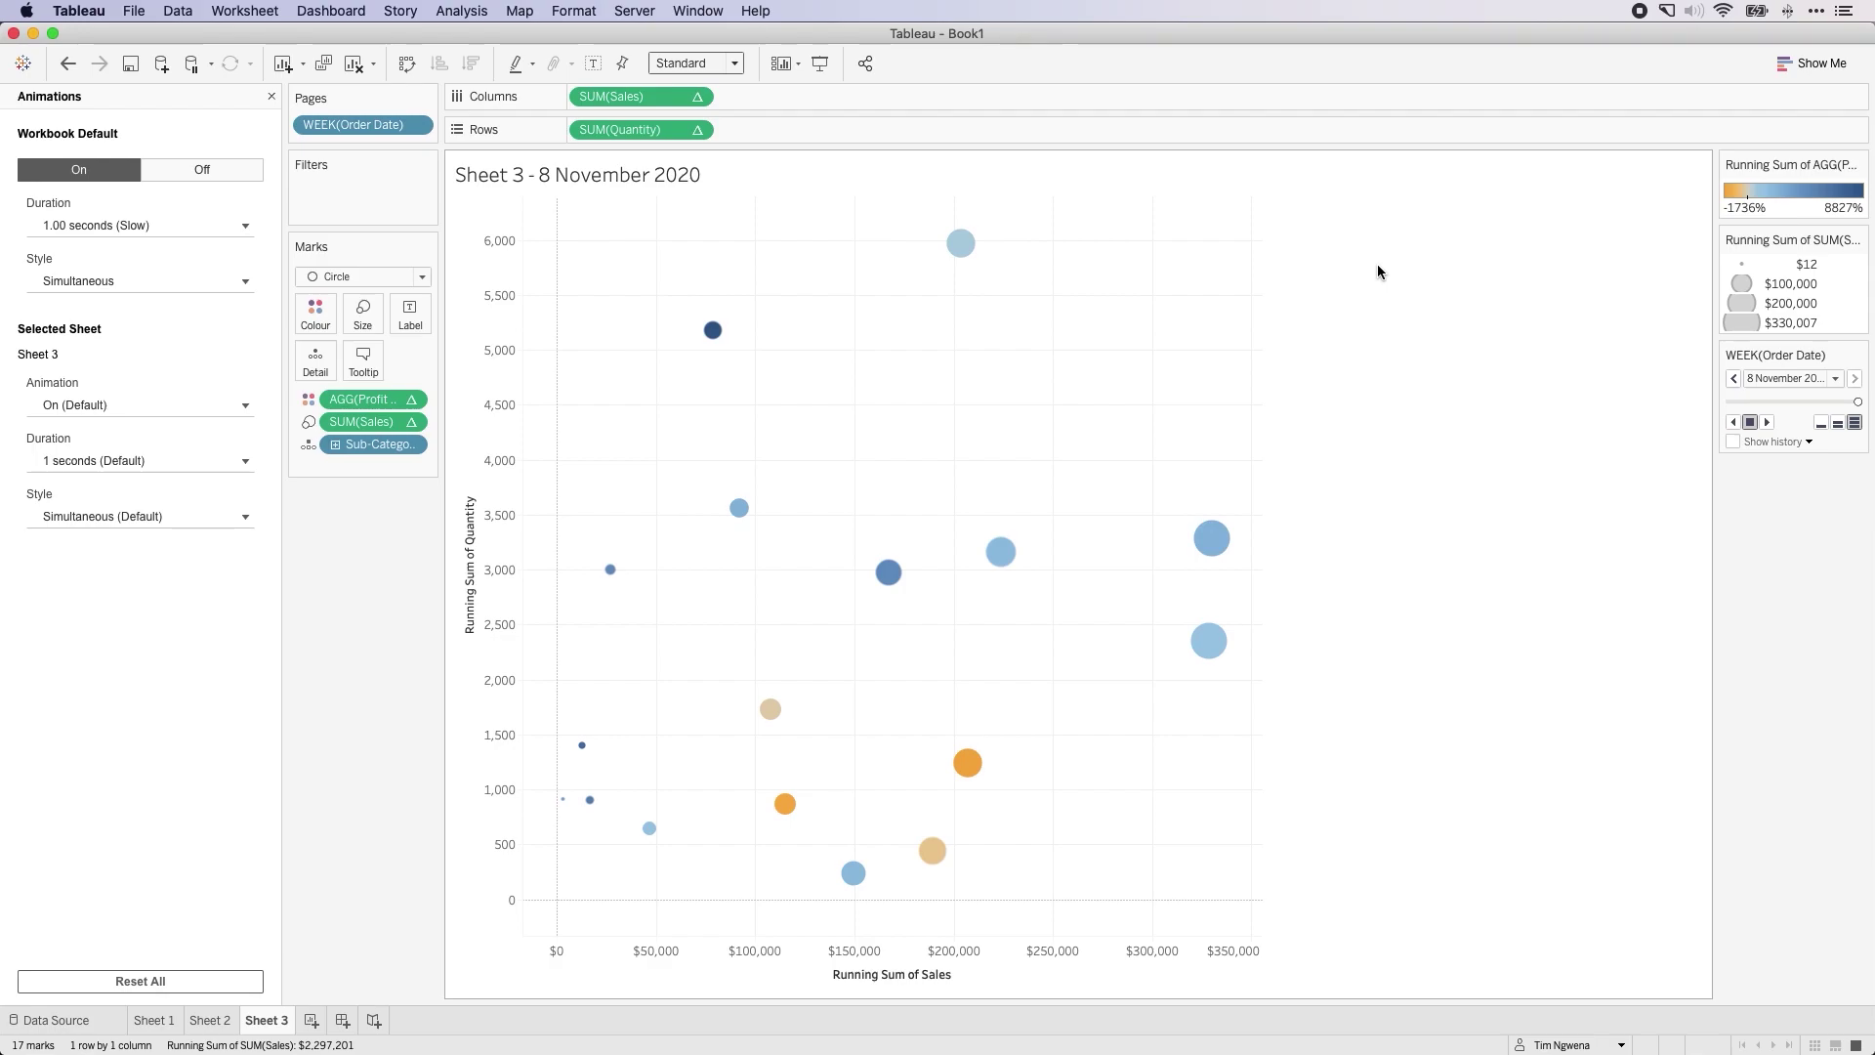
Bring the Tableau Online browser window forward and go to My Account Settings
key(ctrl+Up)
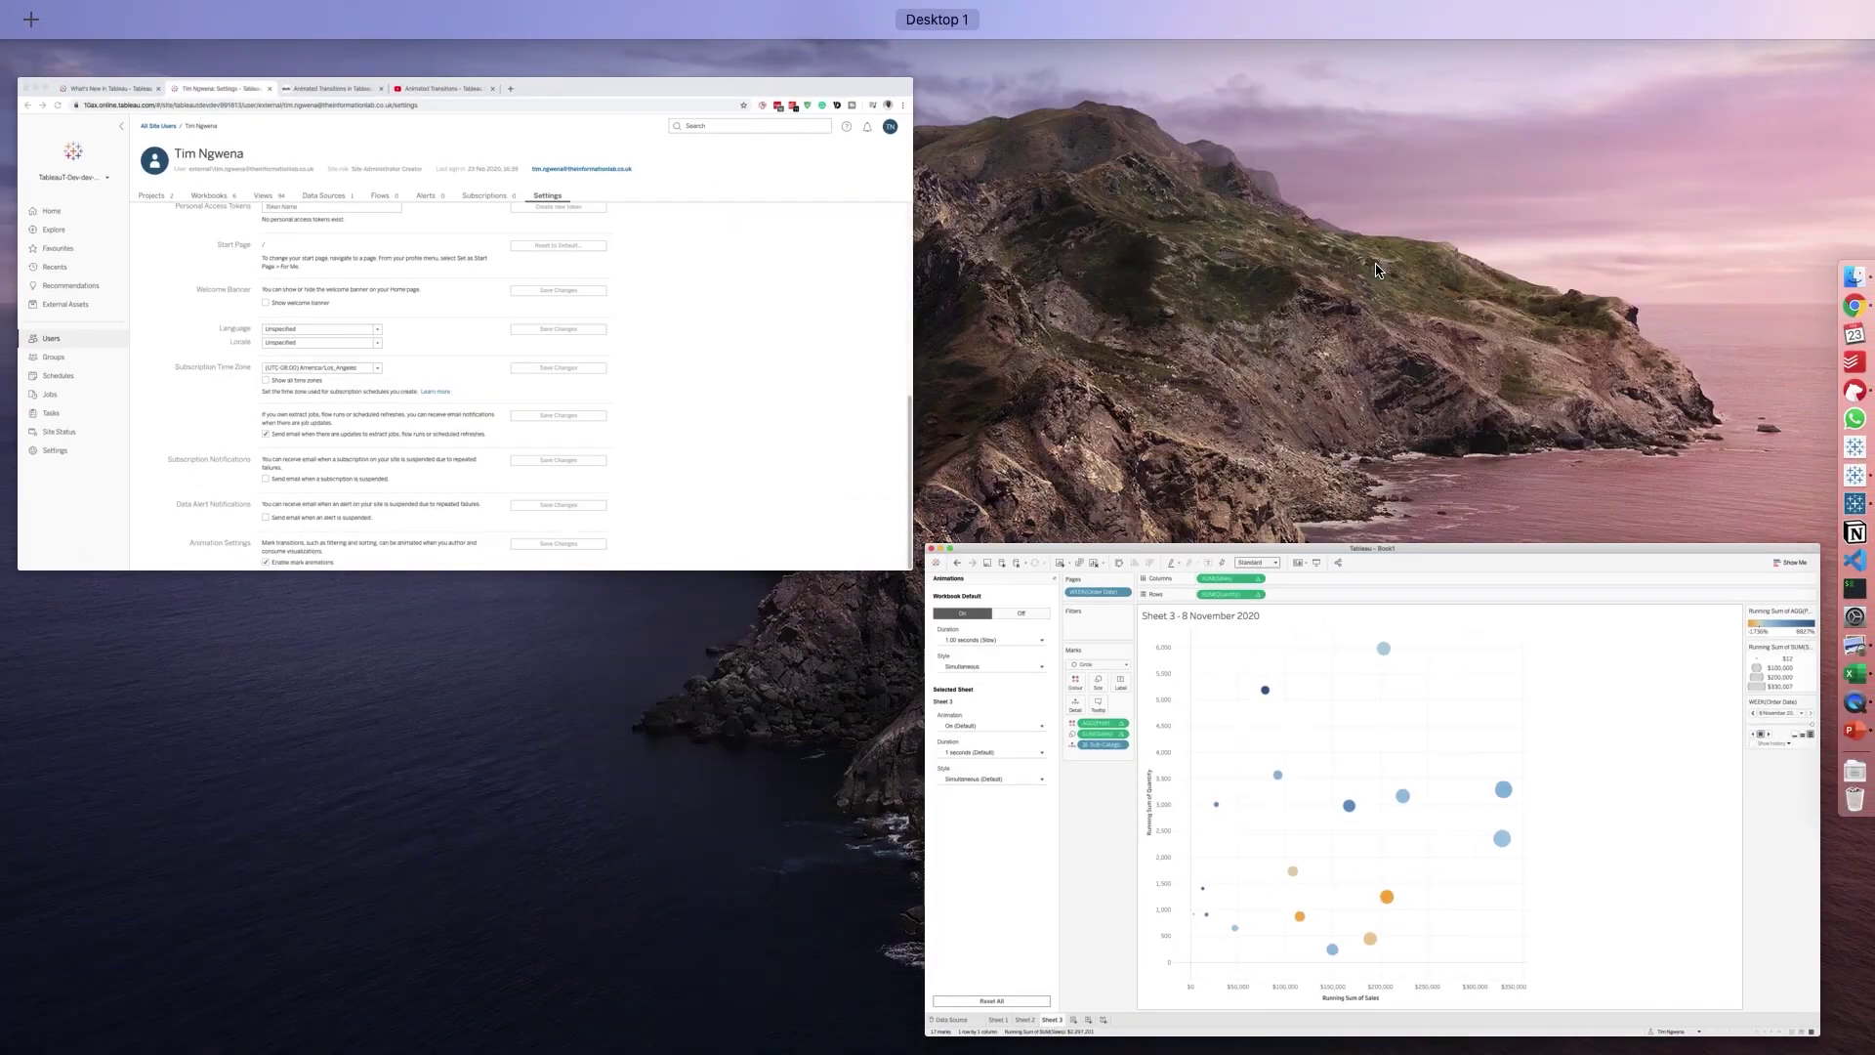
click(715, 267)
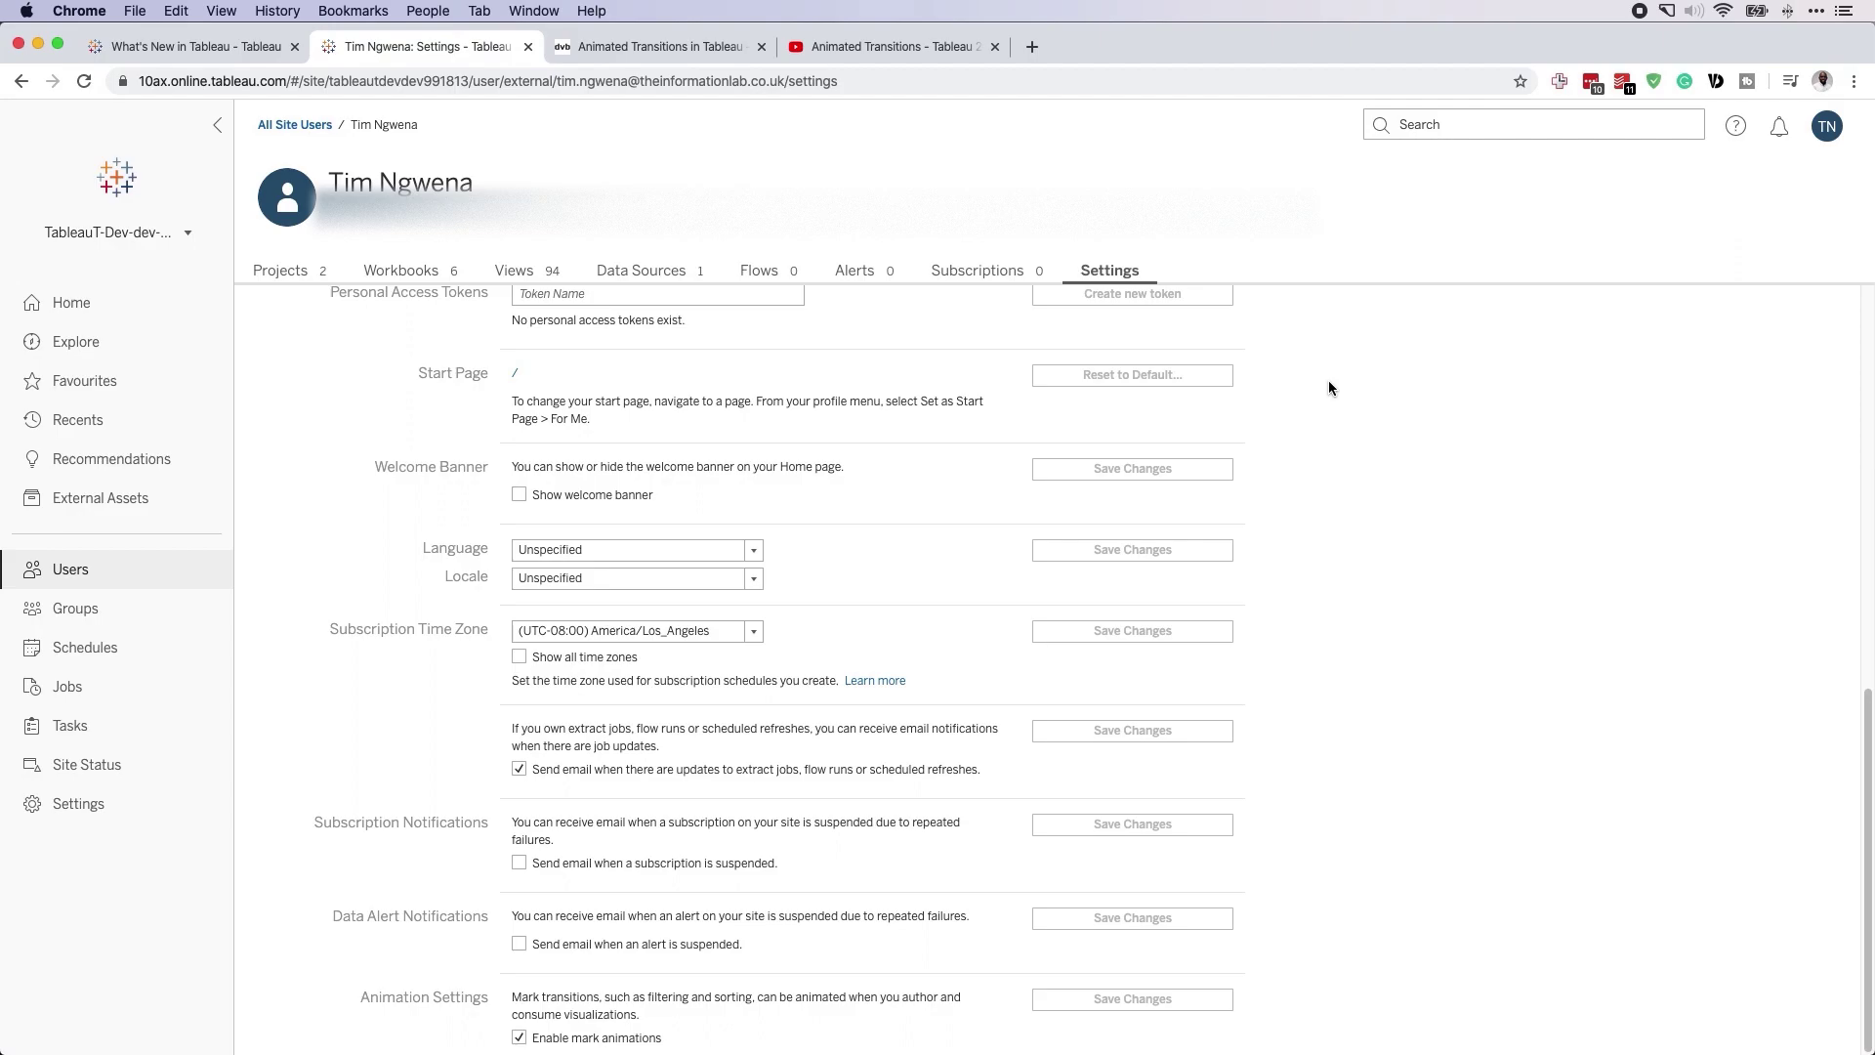
click(1823, 146)
click(1773, 176)
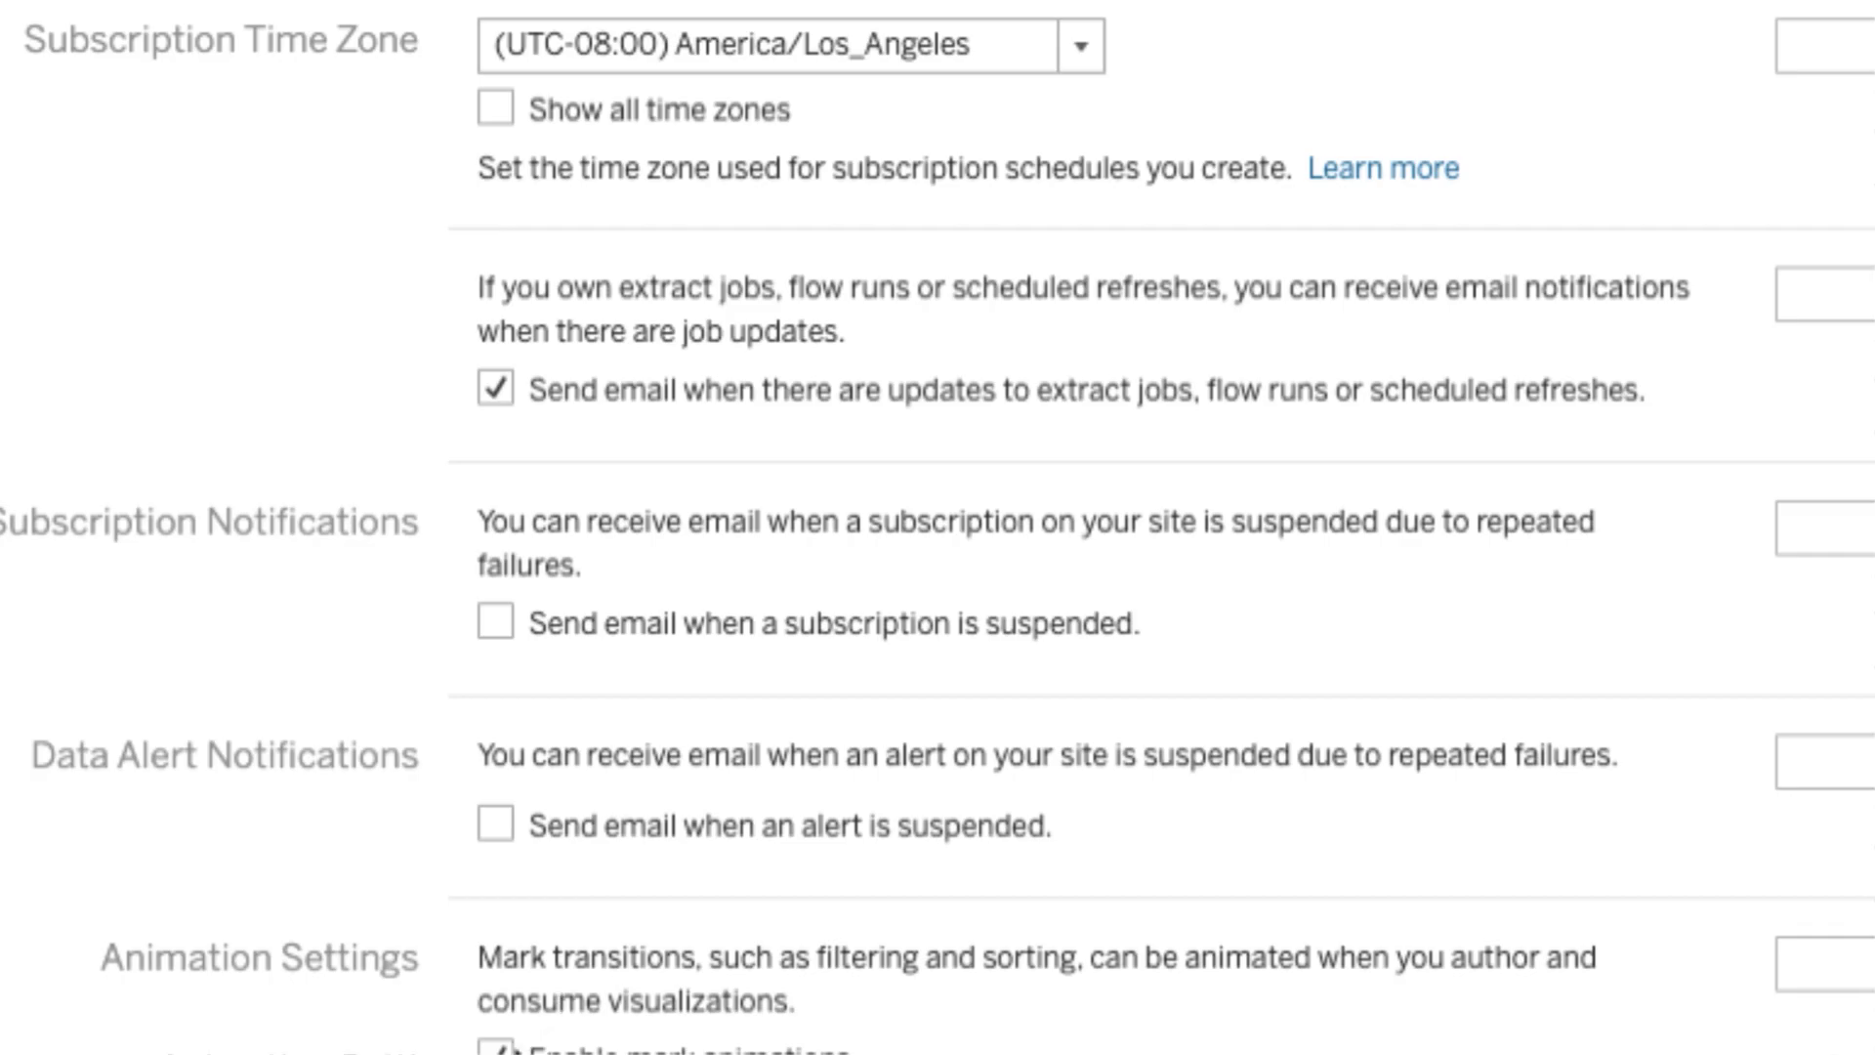
Disable mark animations and save, then re-enable them and save again
click(496, 1047)
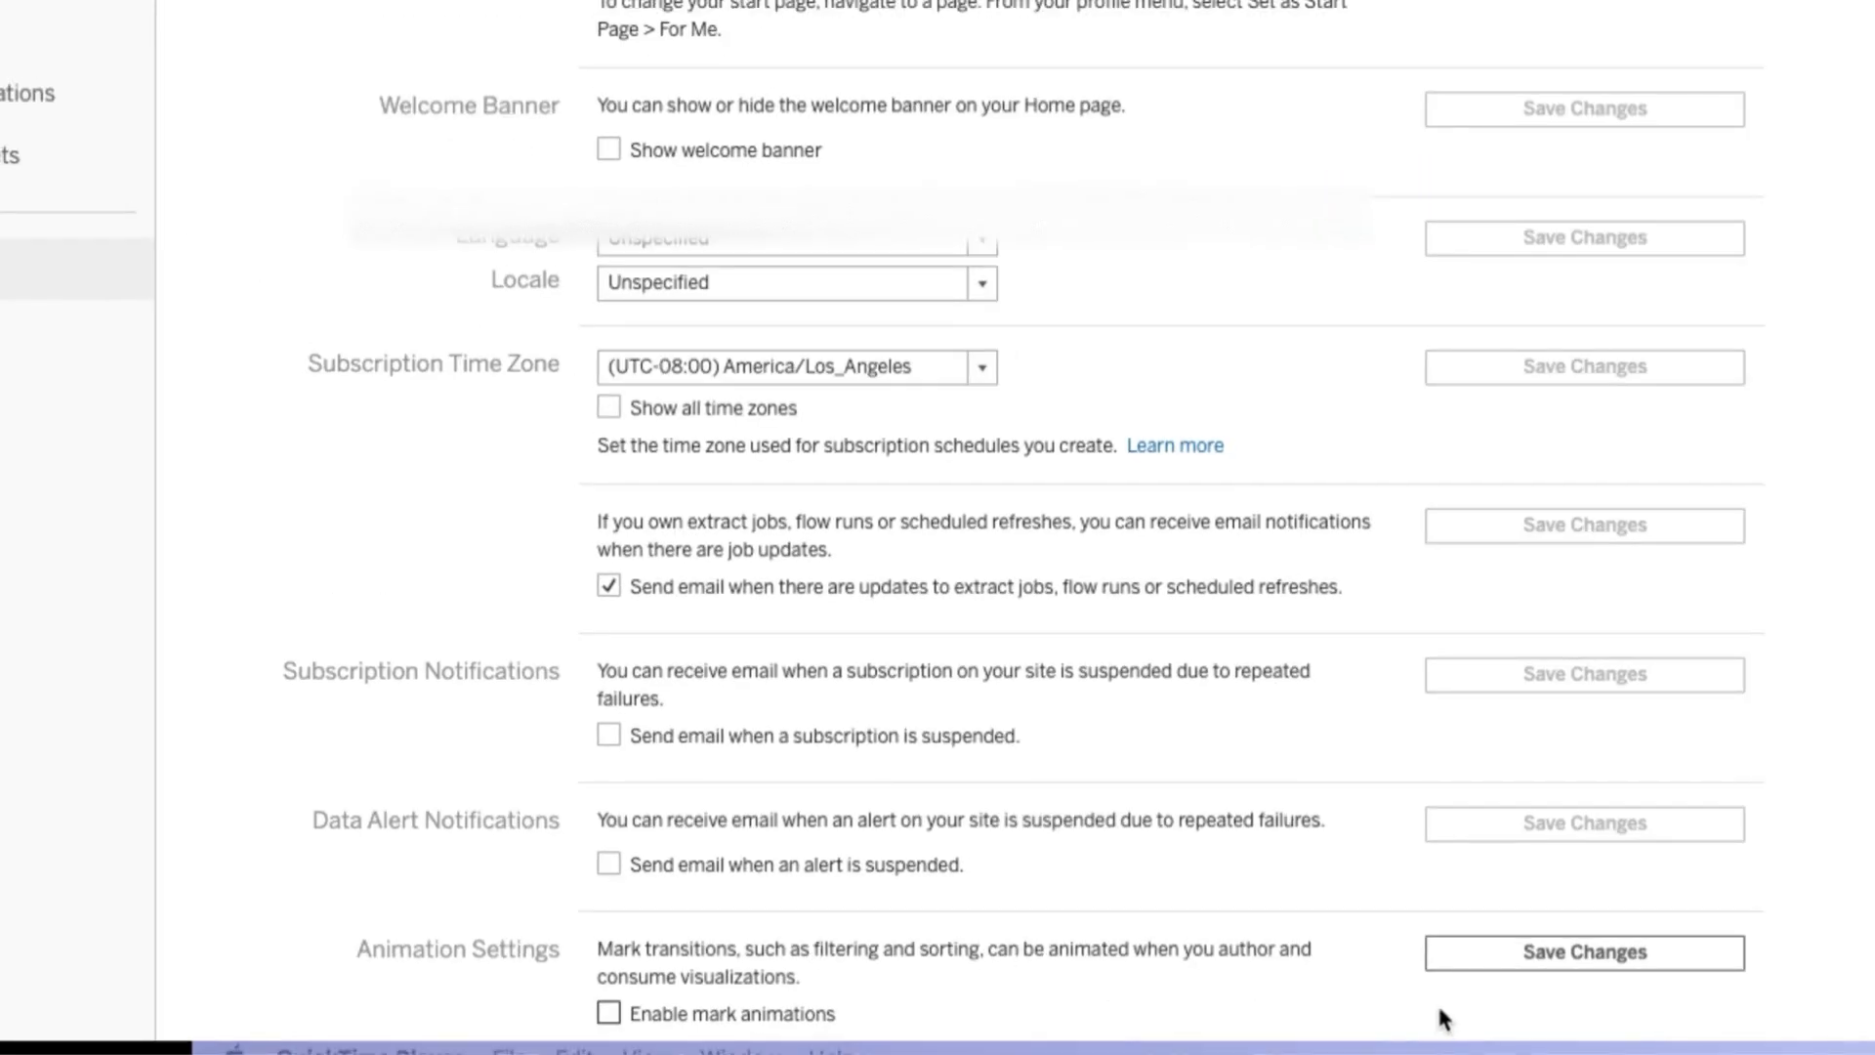
click(1495, 962)
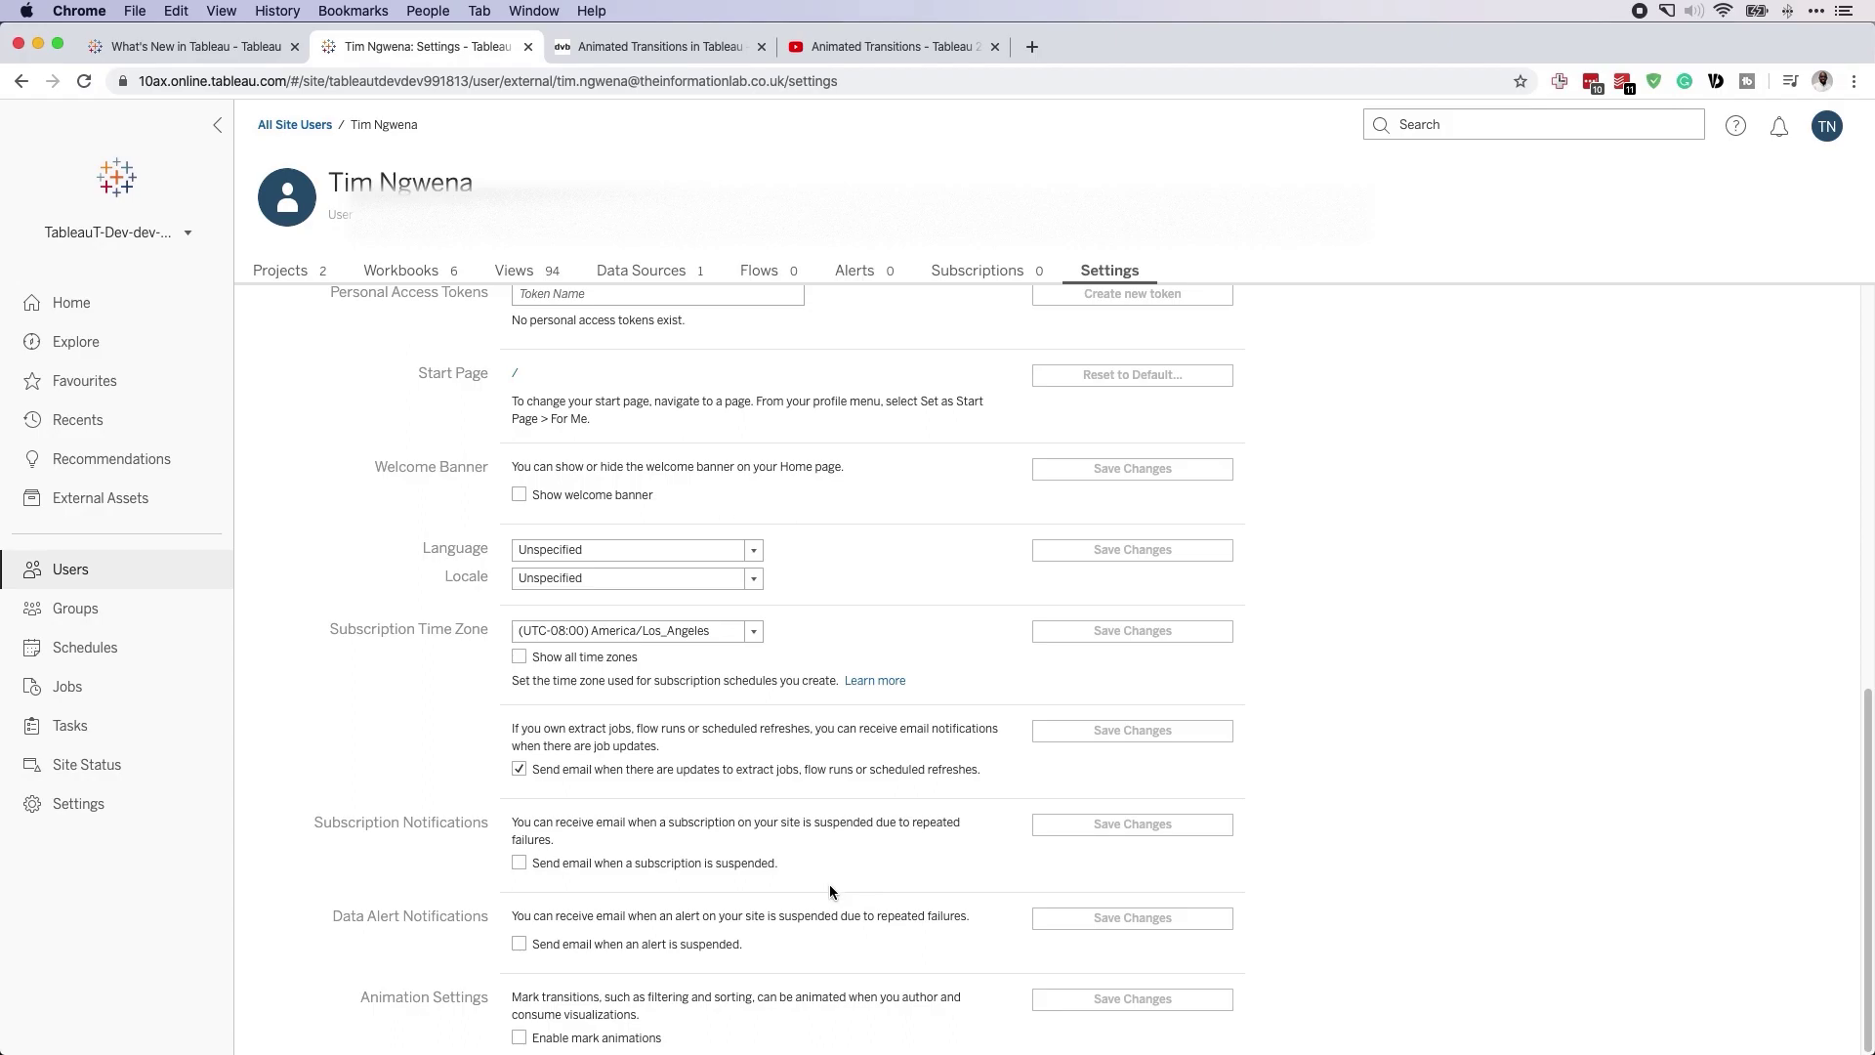
click(519, 1037)
click(1047, 1001)
Open the 'Animated Transitions in Tableau' article and read down to Sorting without Animated Transitions
click(642, 49)
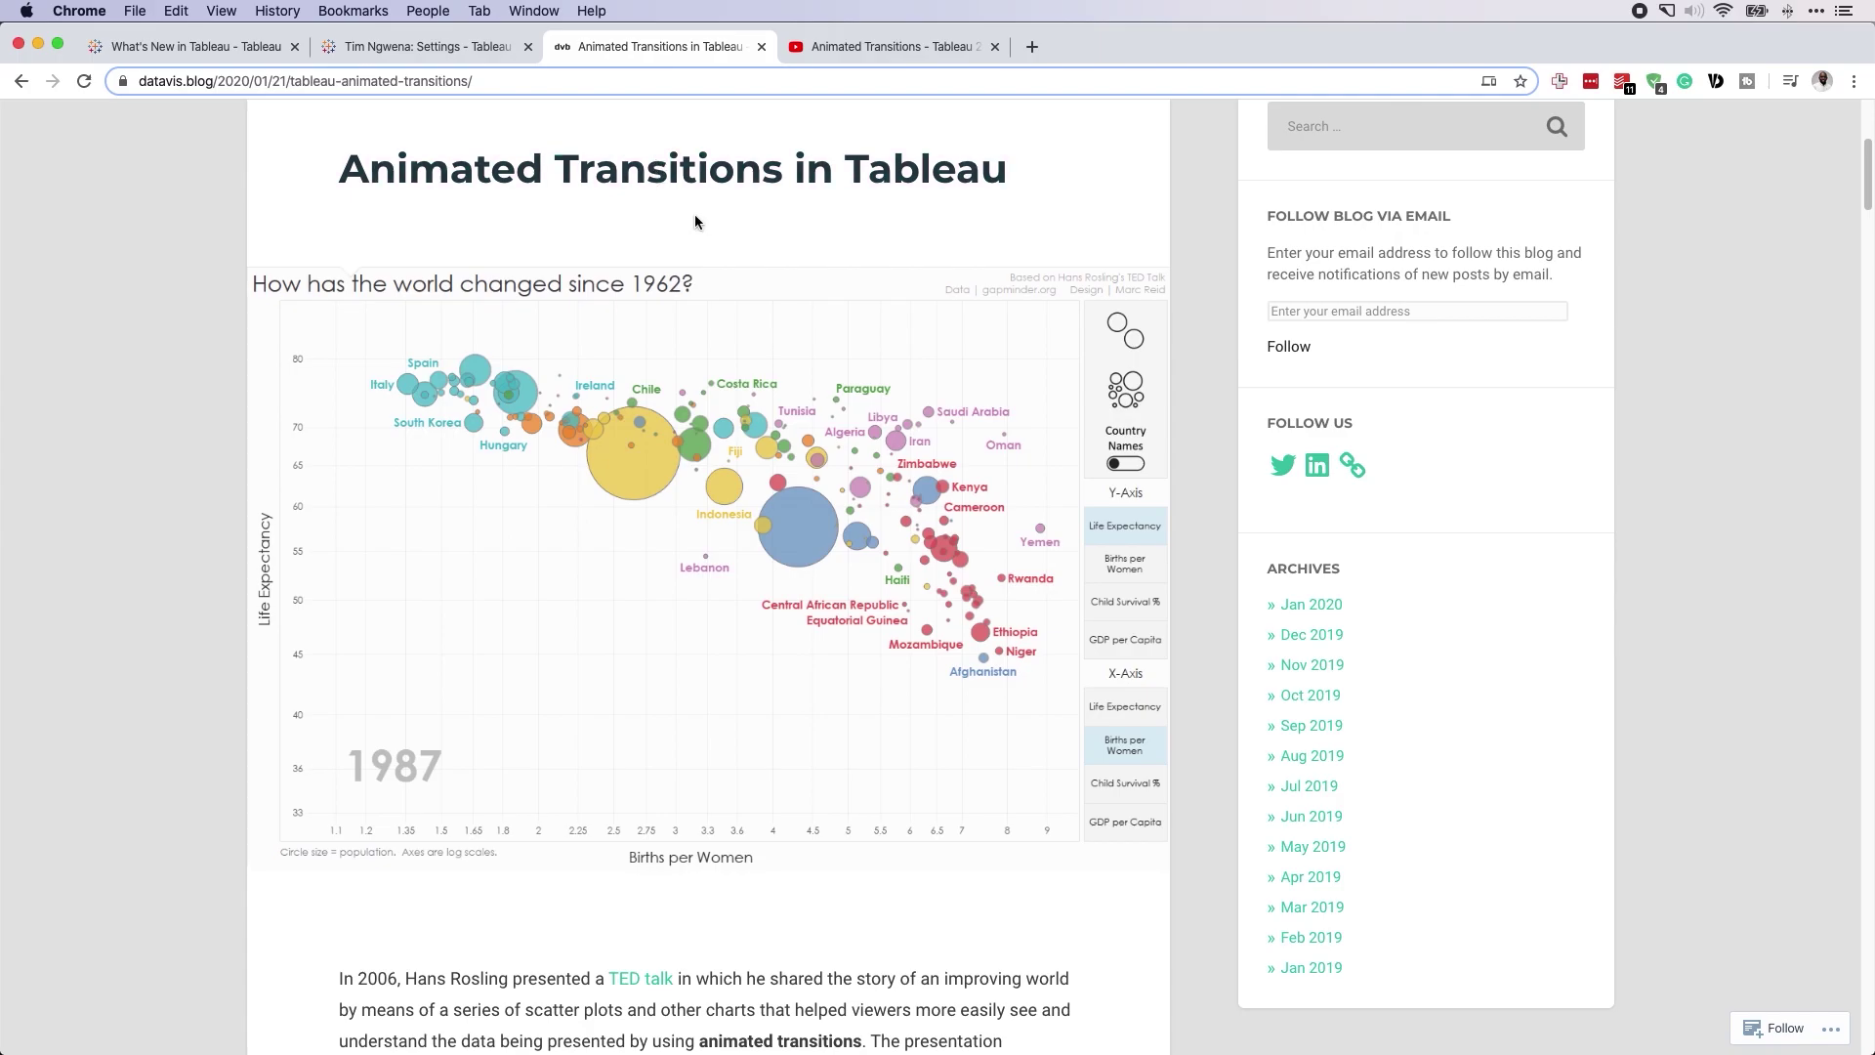
scroll(691, 251, up, 1)
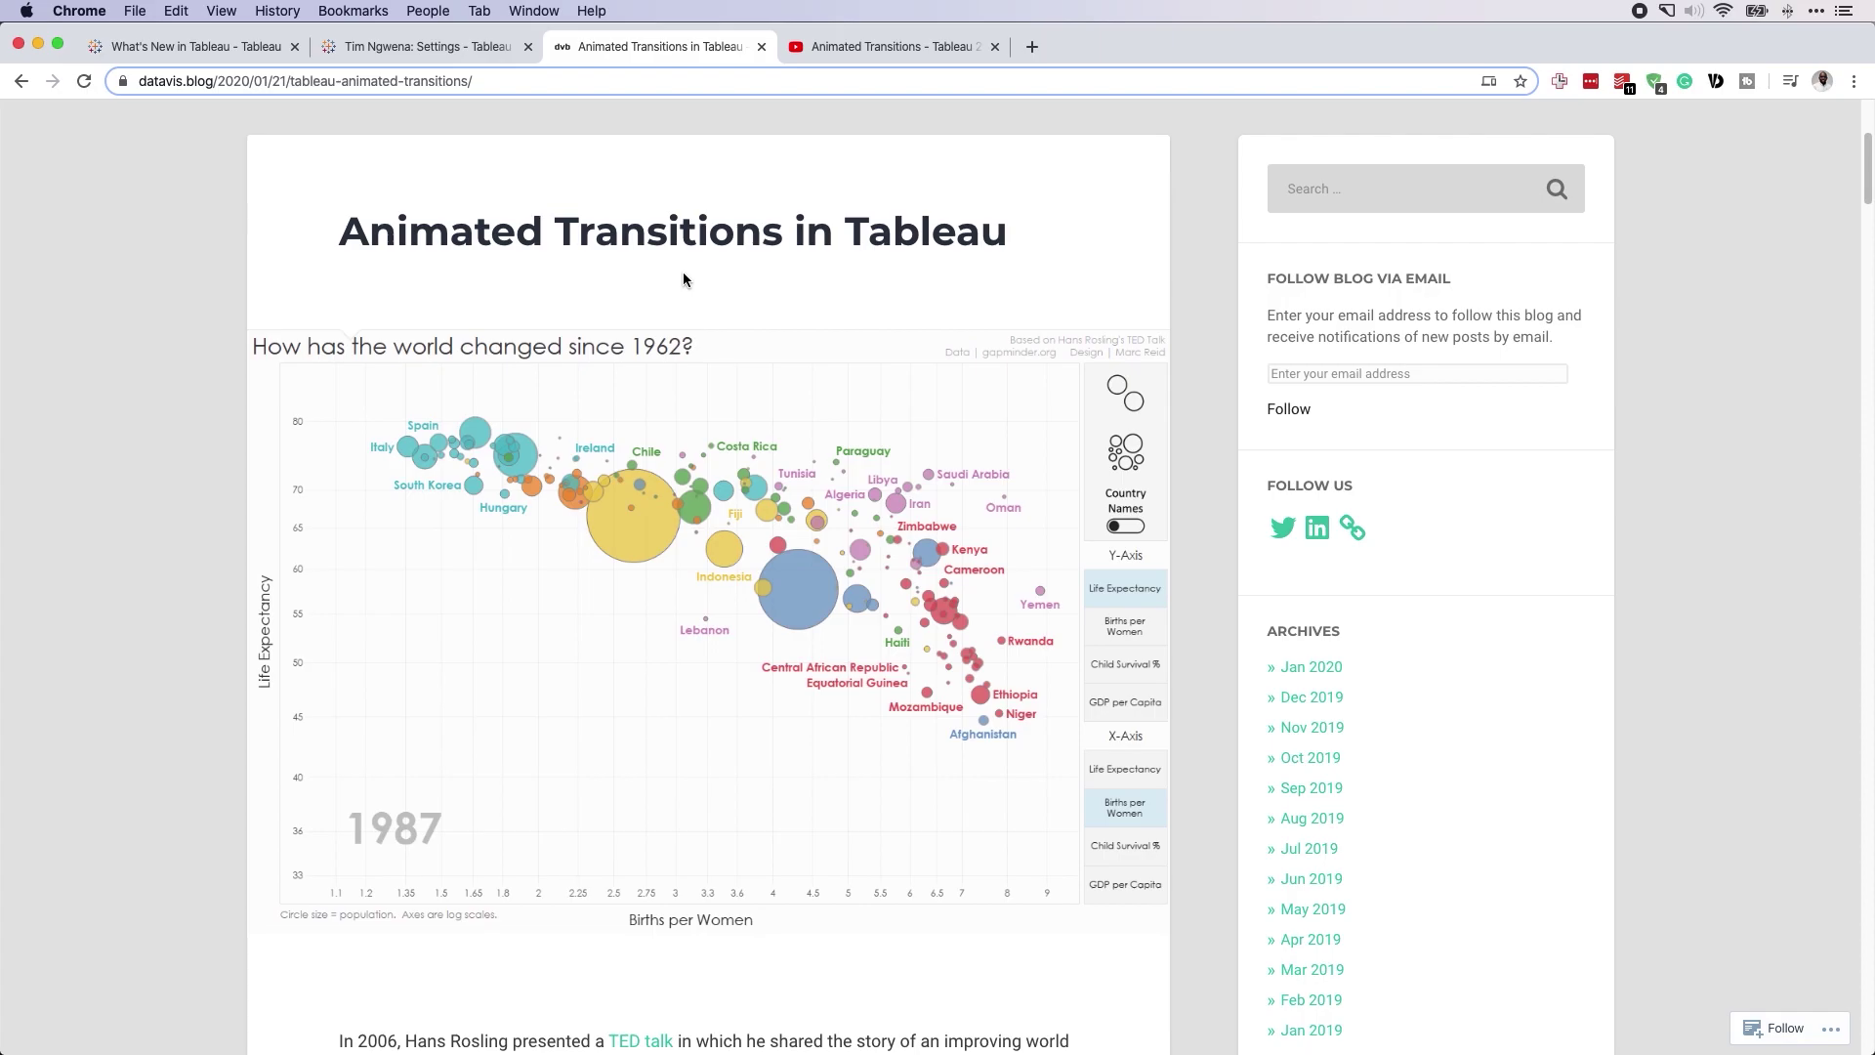
scroll(682, 280, down, 10)
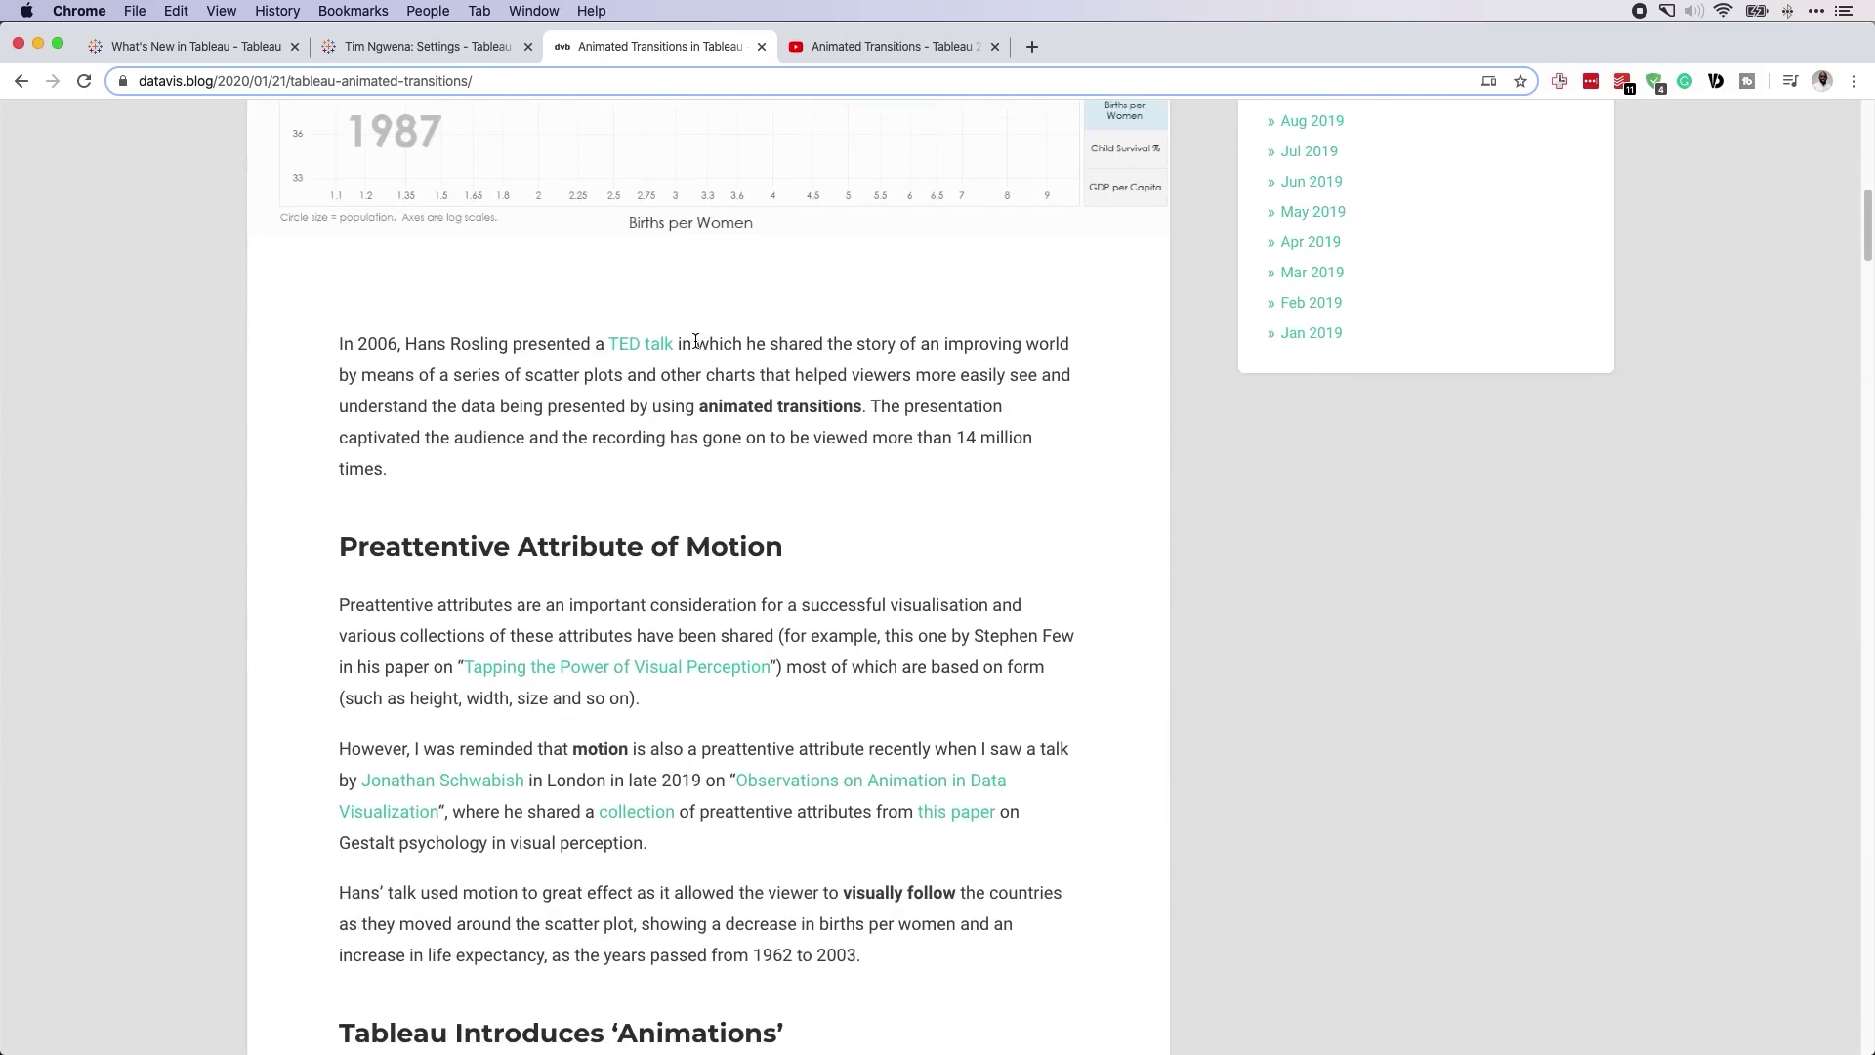
scroll(695, 341, down, 4)
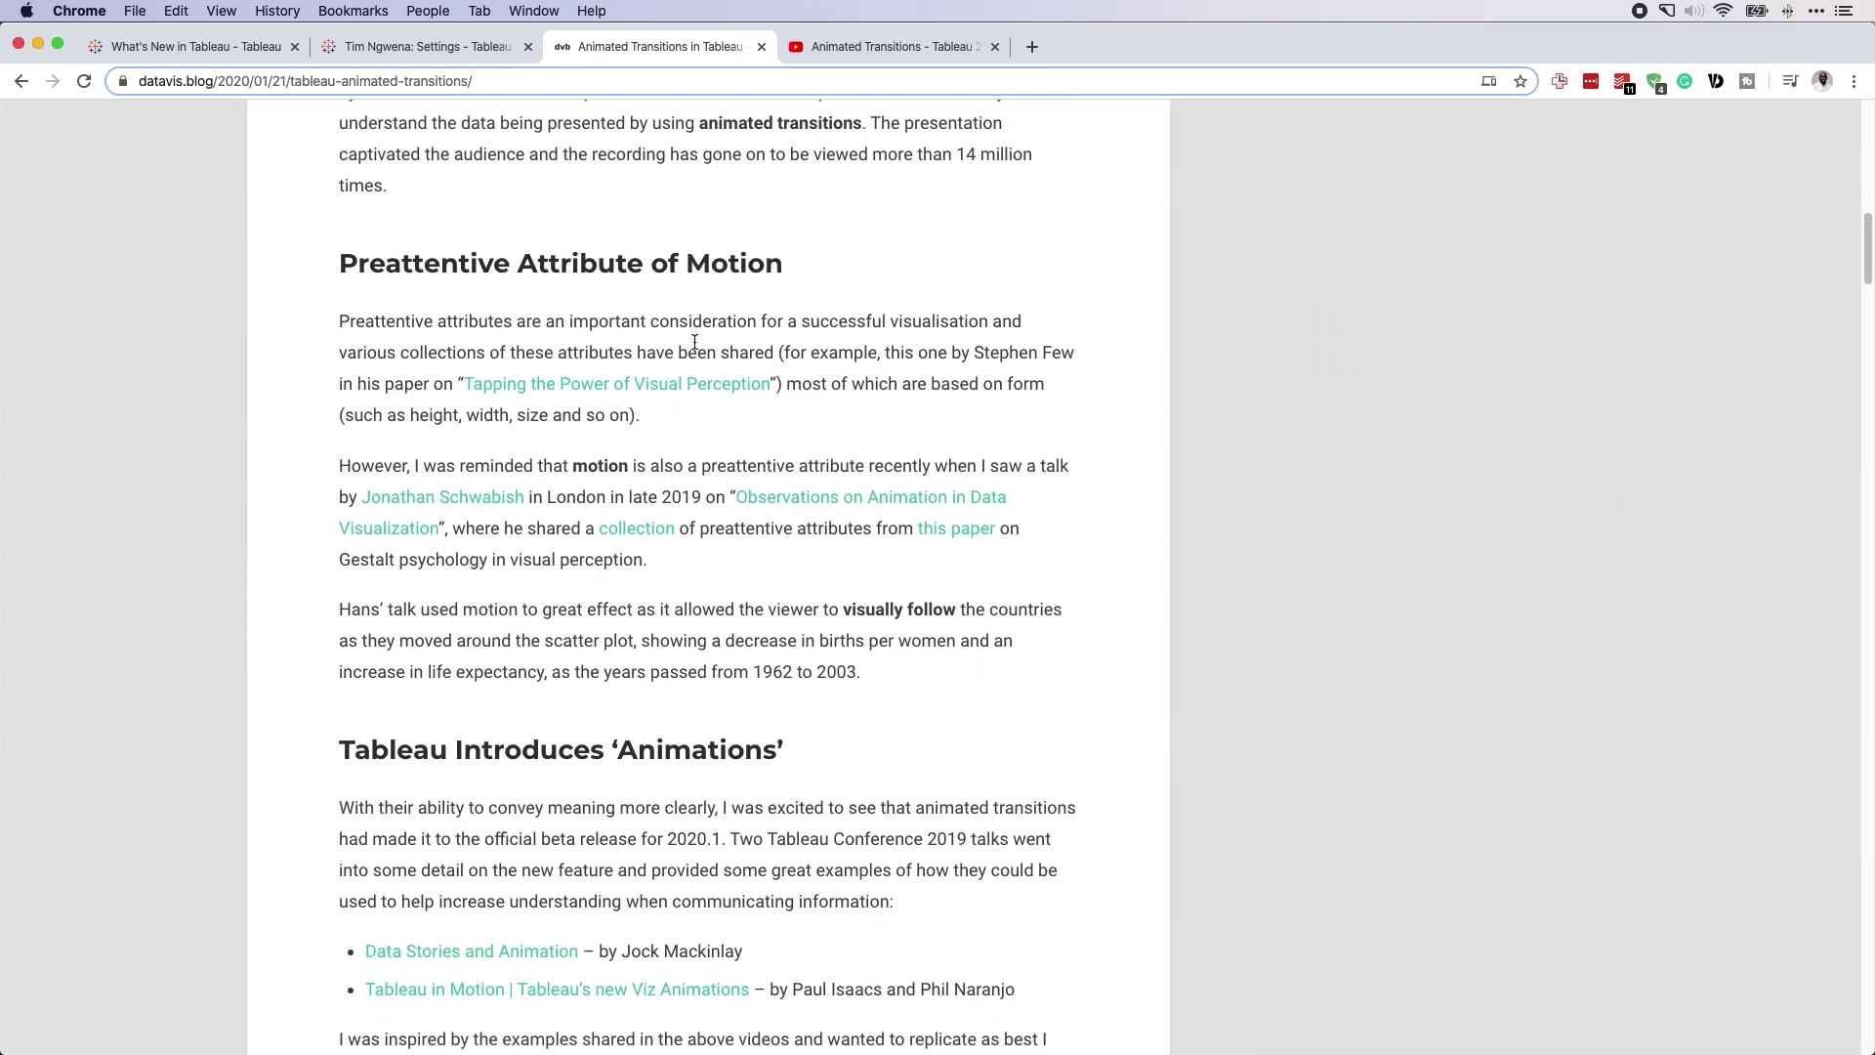
scroll(695, 341, down, 5)
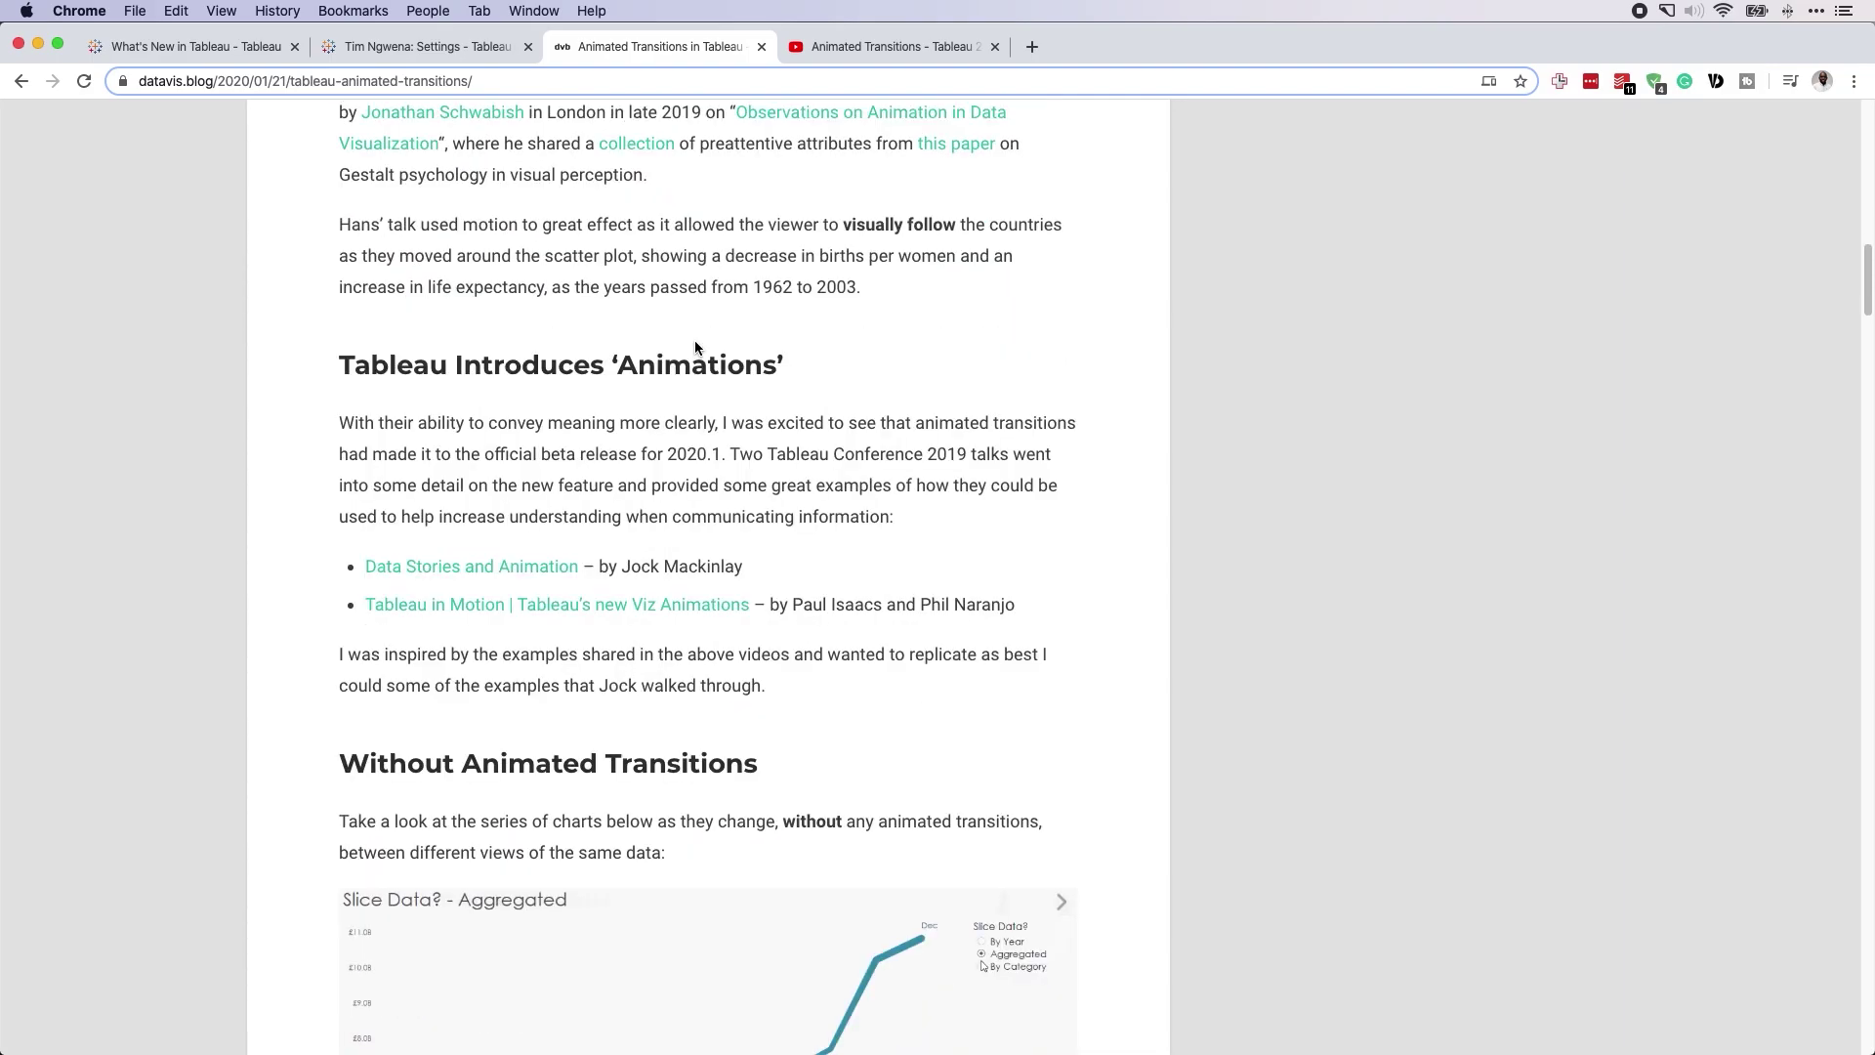
scroll(694, 338, down, 5)
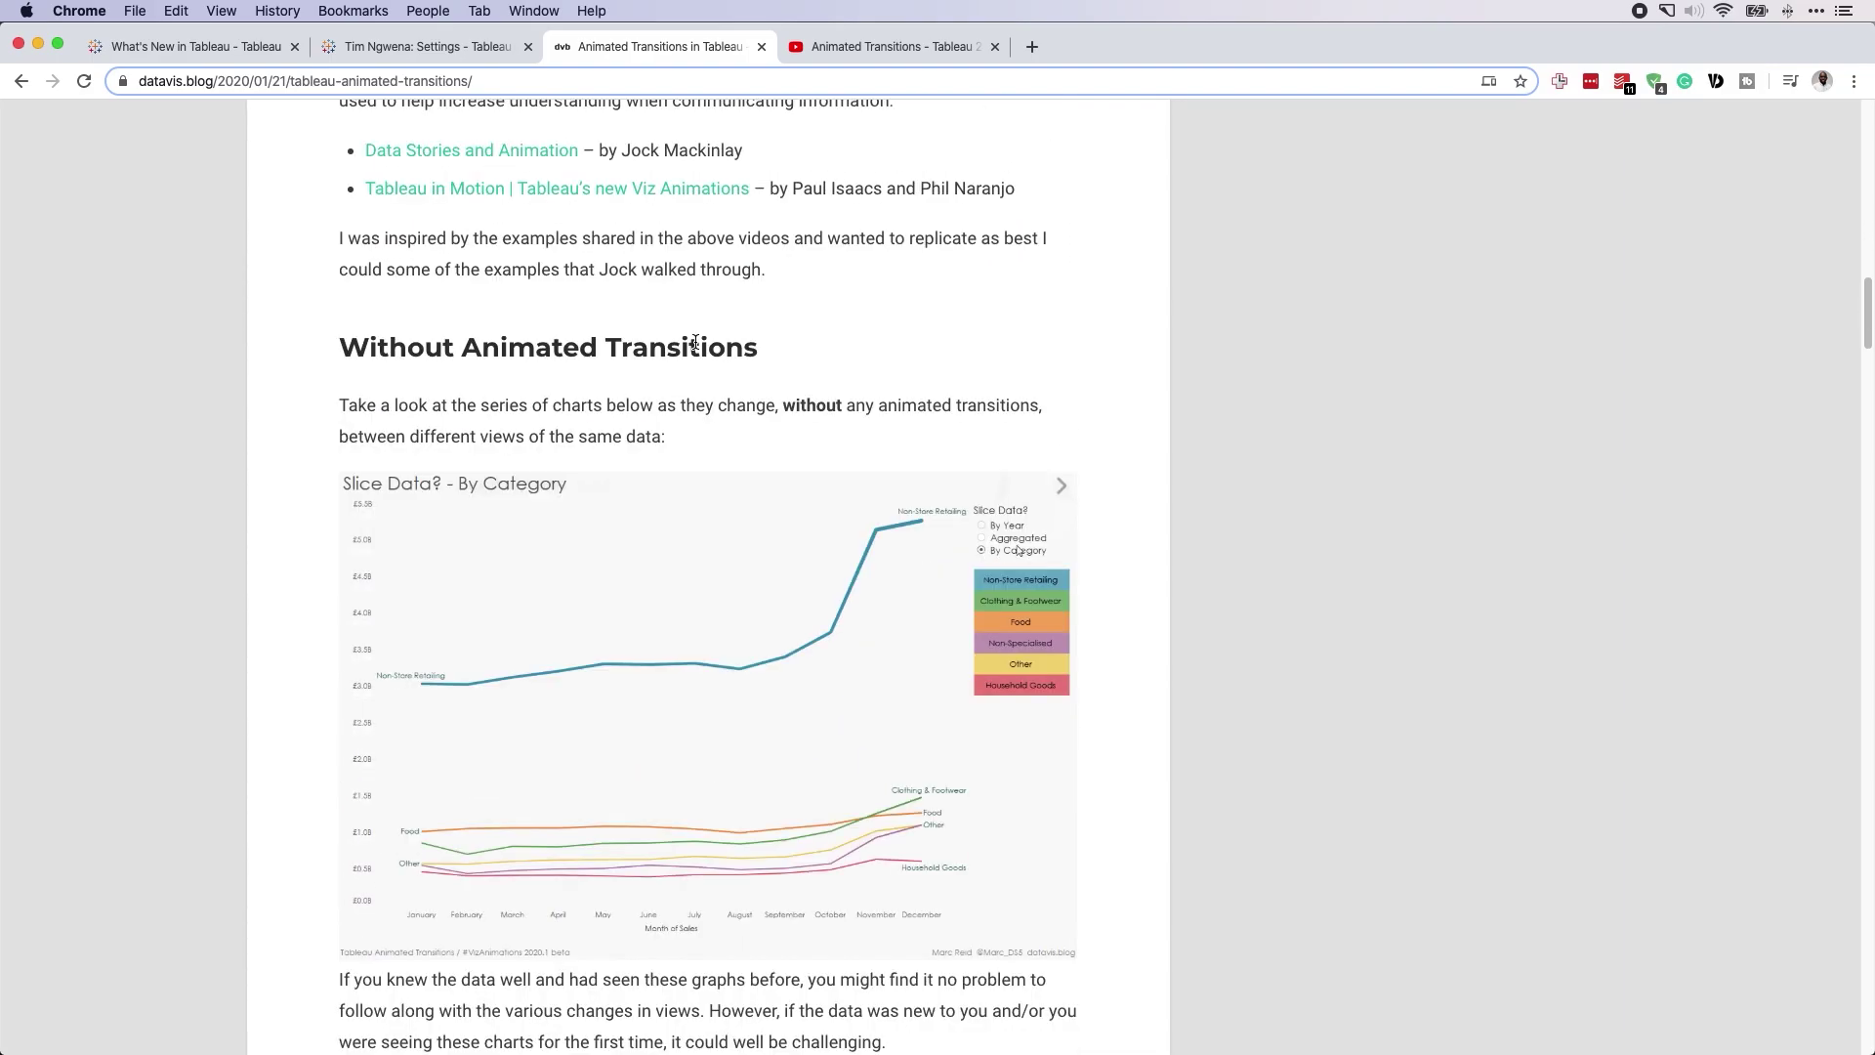
scroll(694, 342, down, 4)
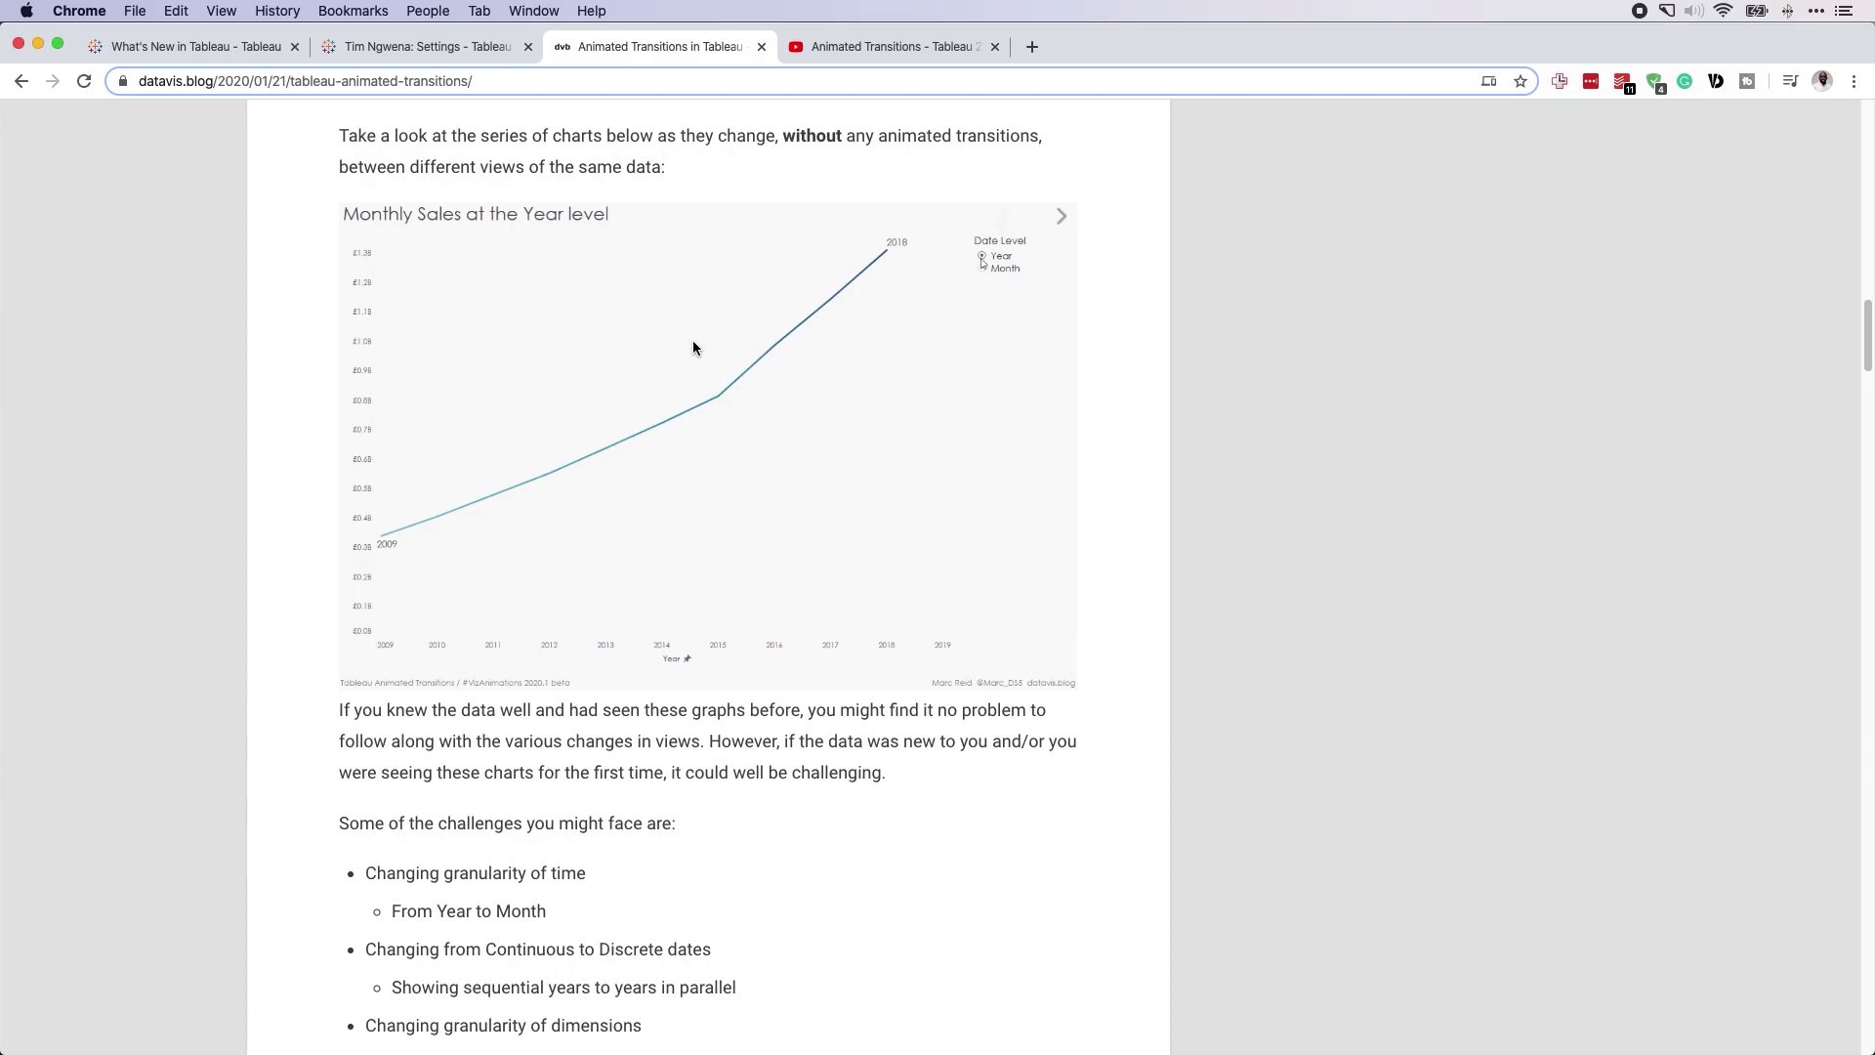
scroll(694, 340, down, 7)
scroll(692, 343, down, 10)
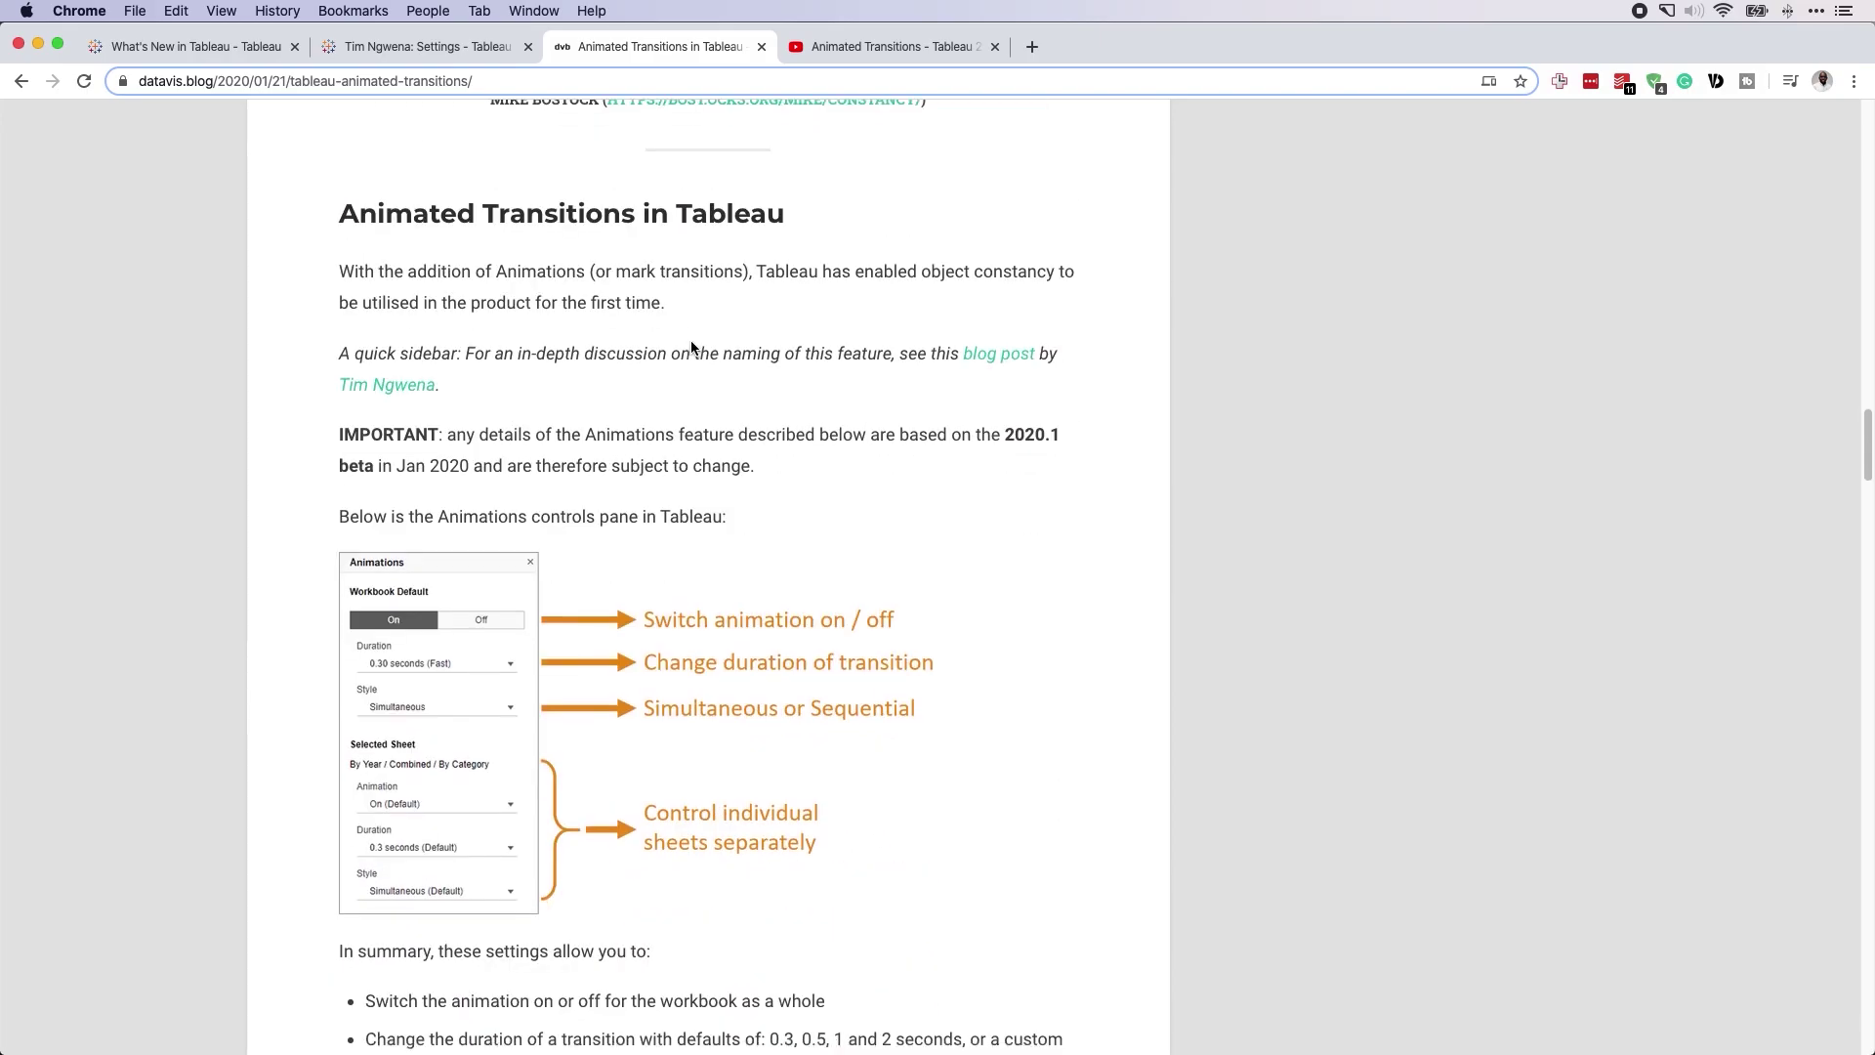
scroll(692, 348, down, 11)
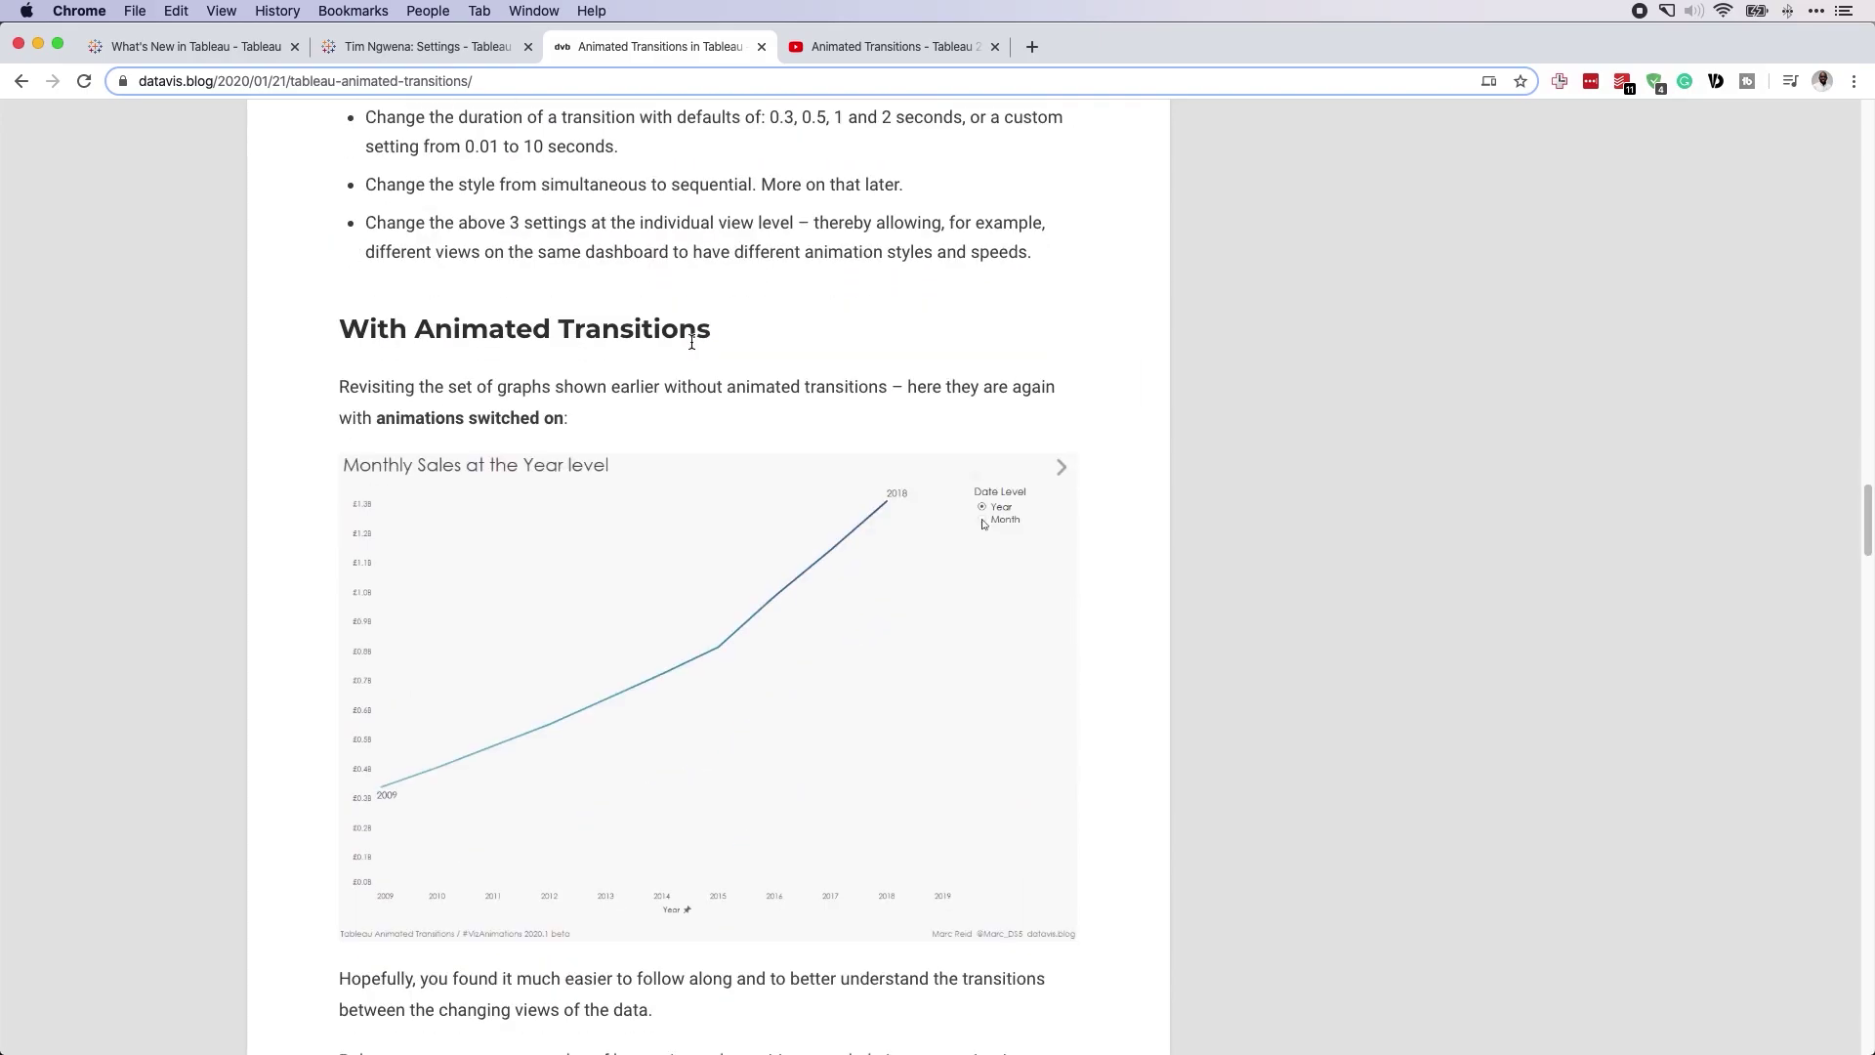
scroll(692, 349, down, 7)
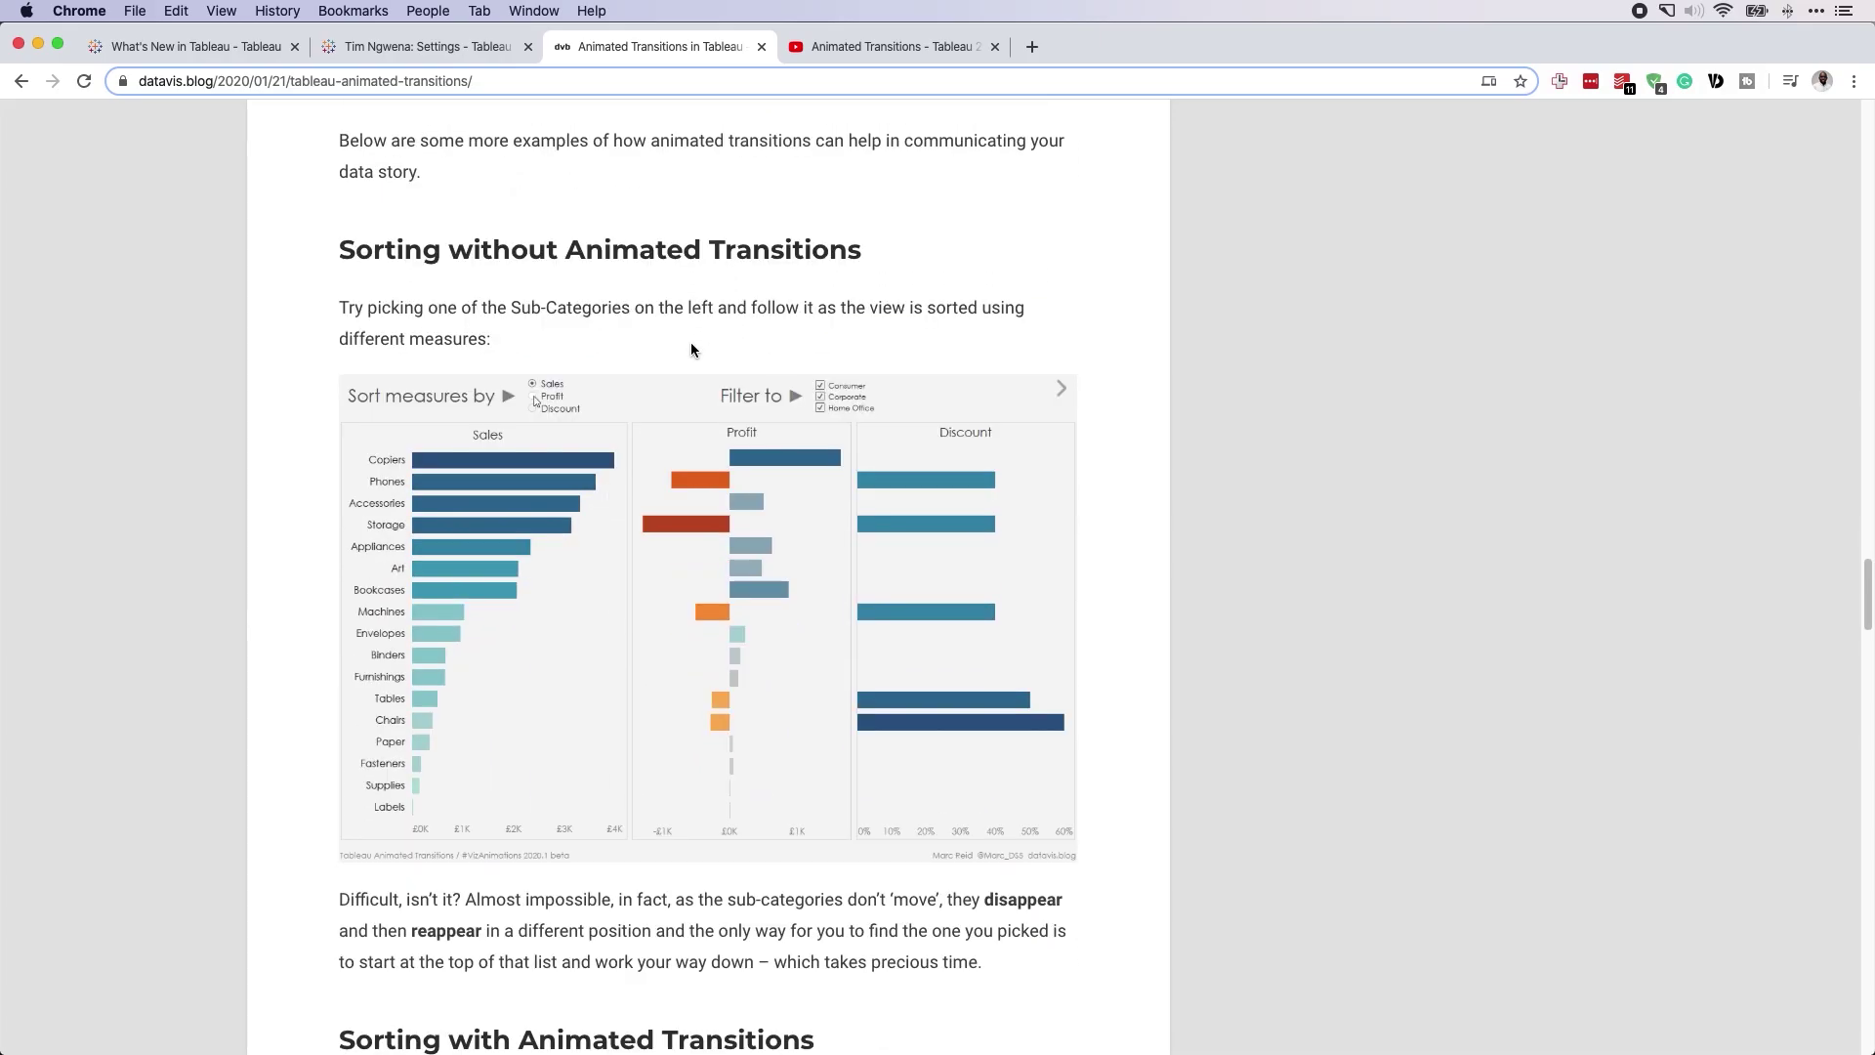
Play the 'Animated Transitions - Tableau 2020.1 beta' video on YouTube
click(884, 46)
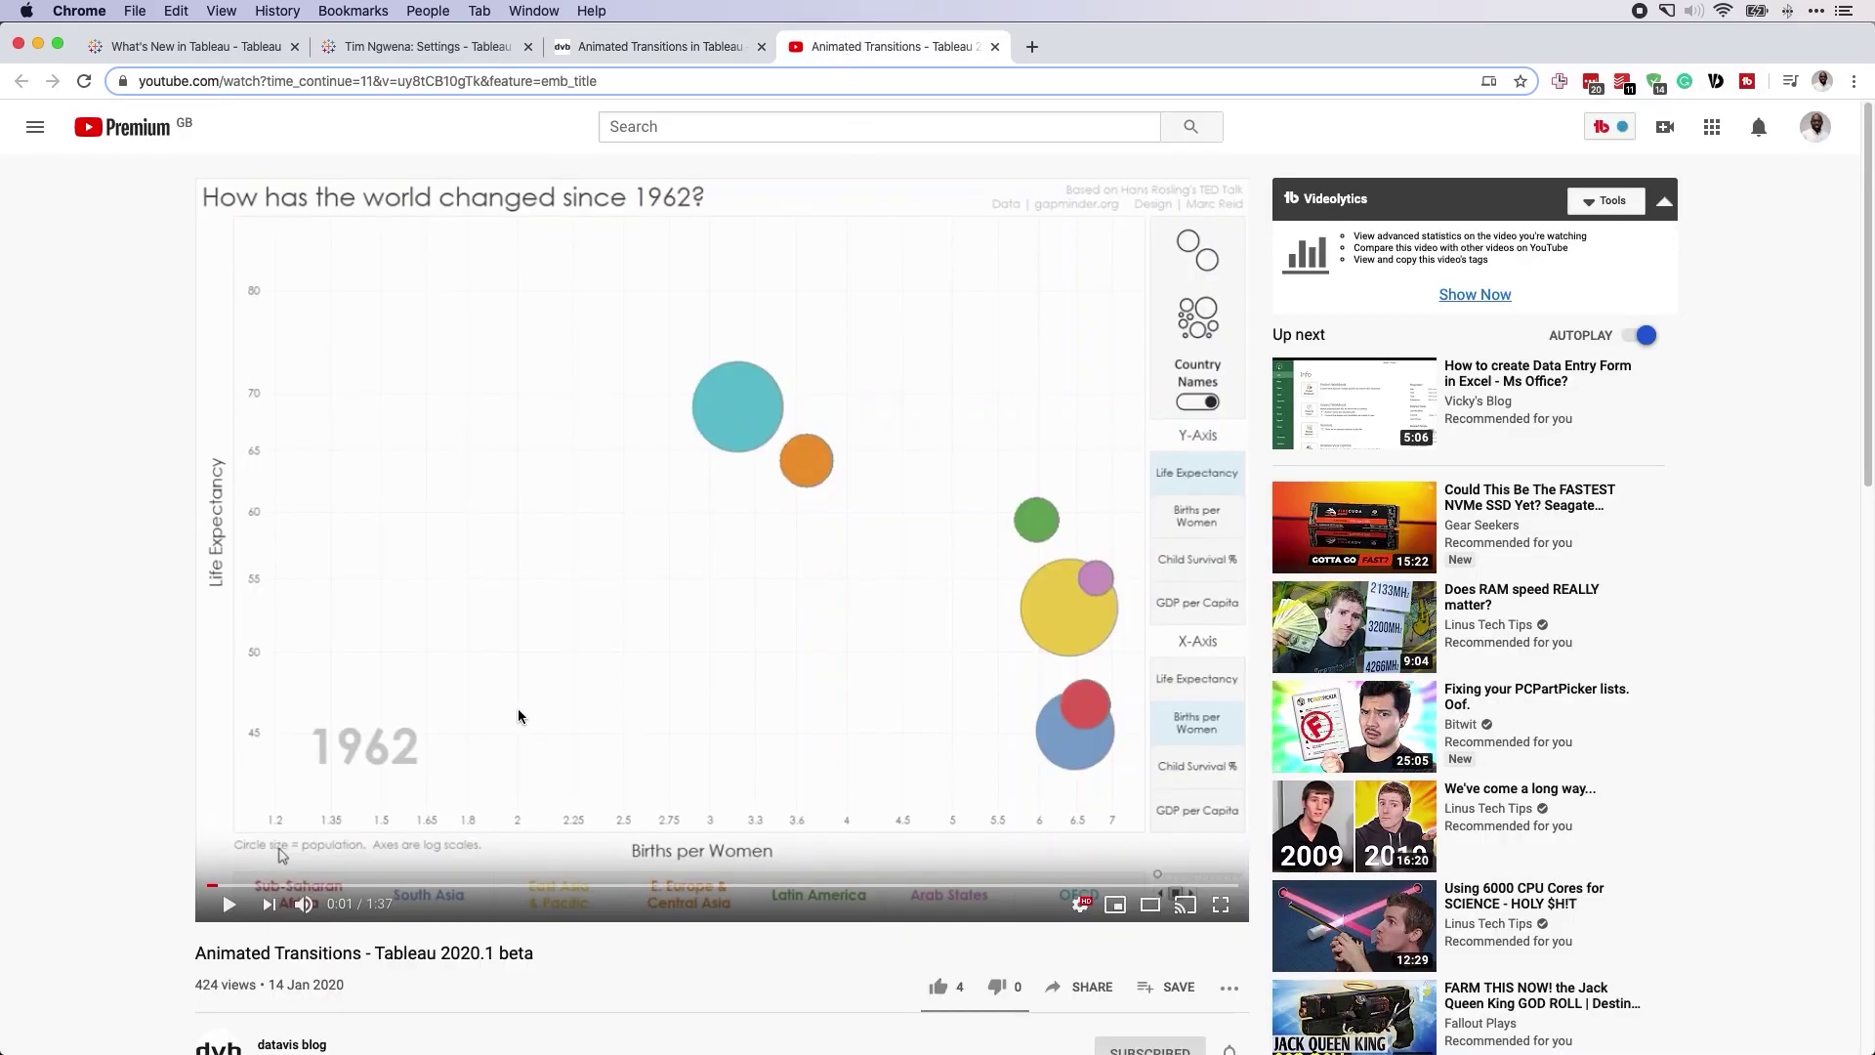
click(225, 908)
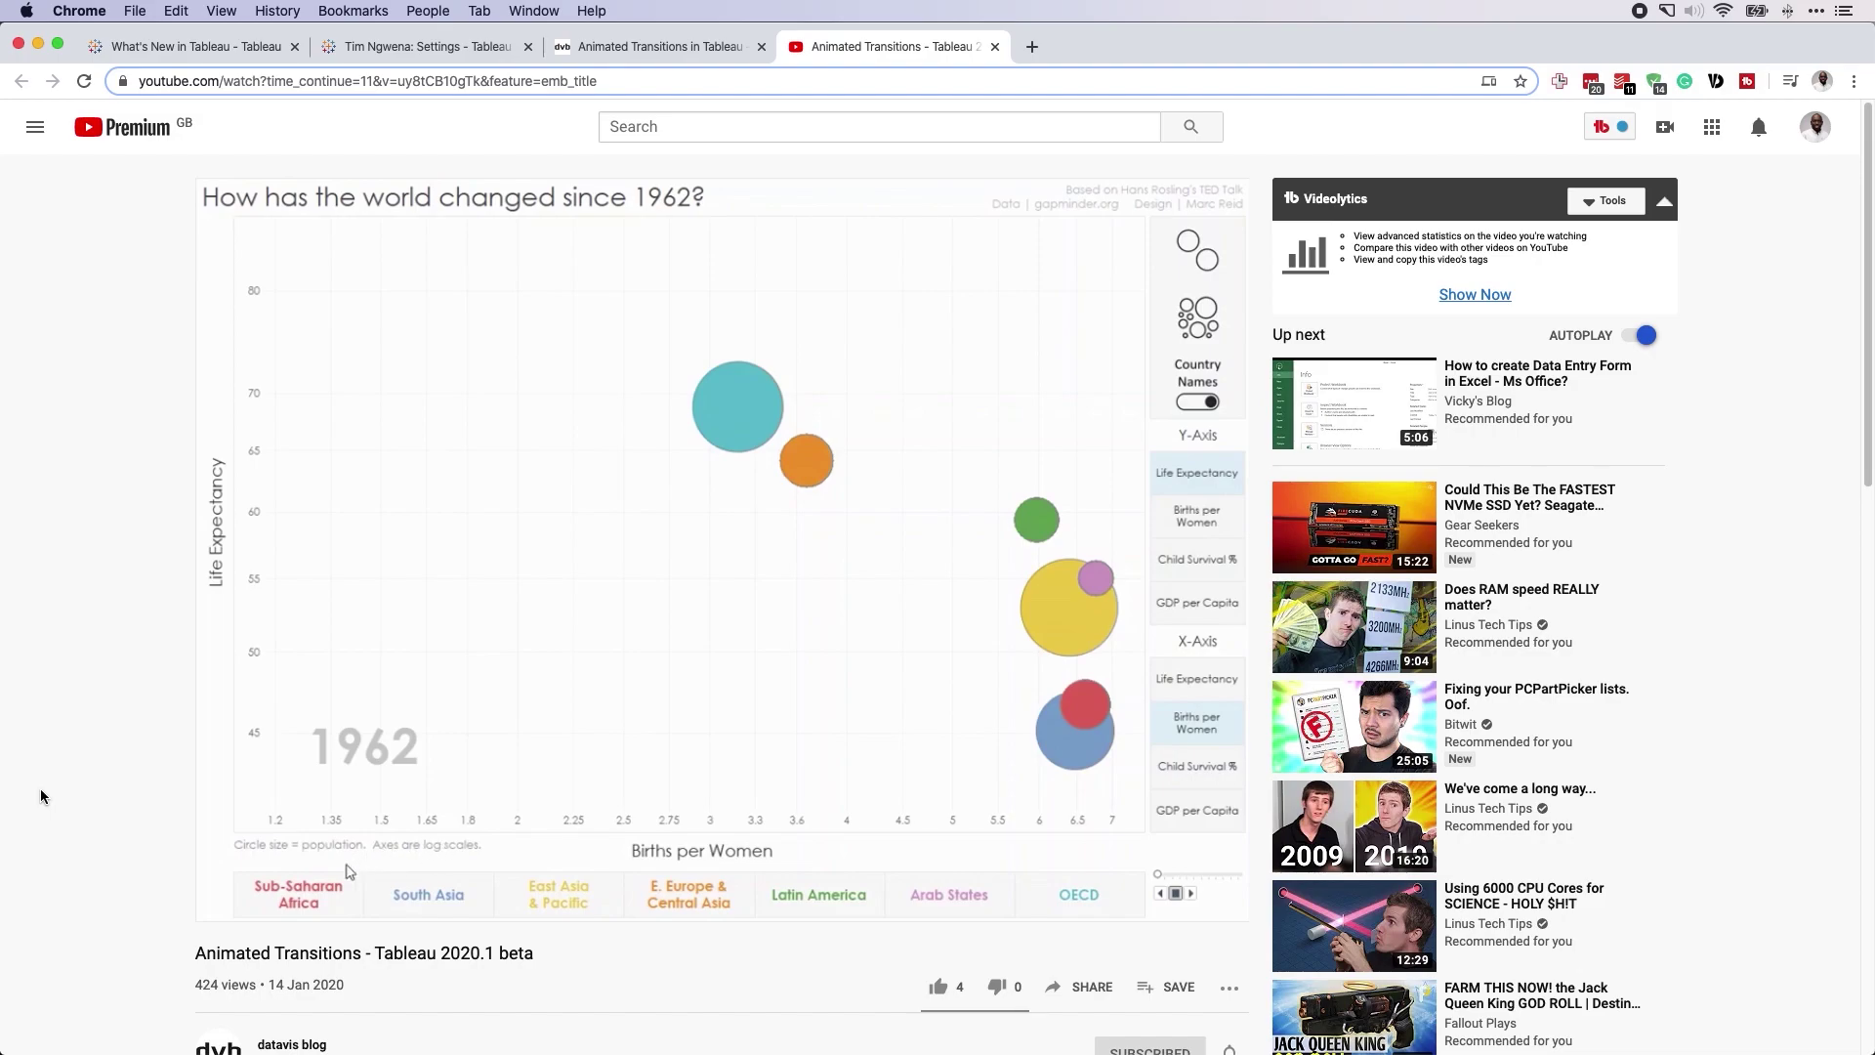